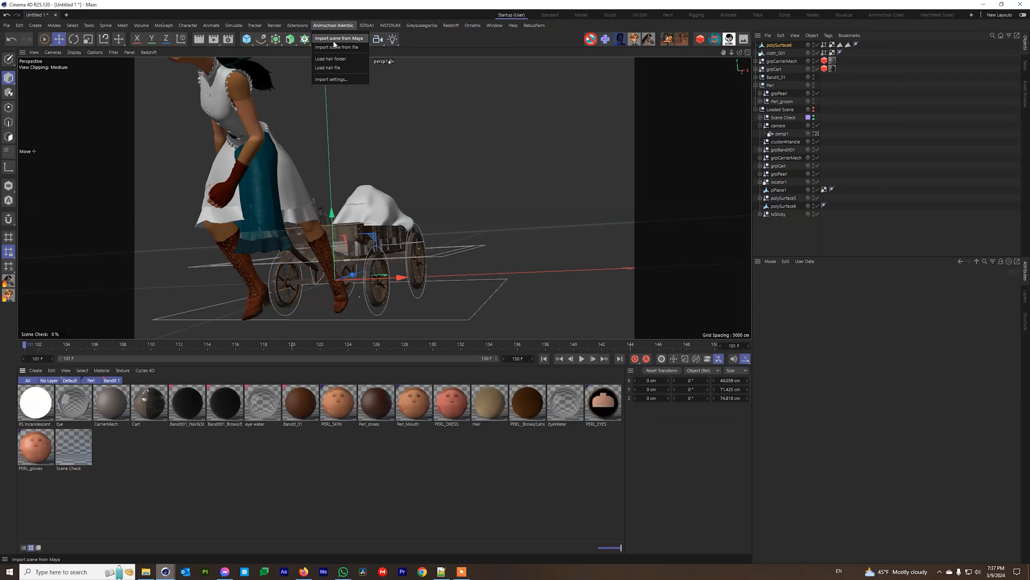
Browse the Greyscalegorilla plugin menu and the Alembic import commands.
left_click(330, 26)
left_click(421, 26)
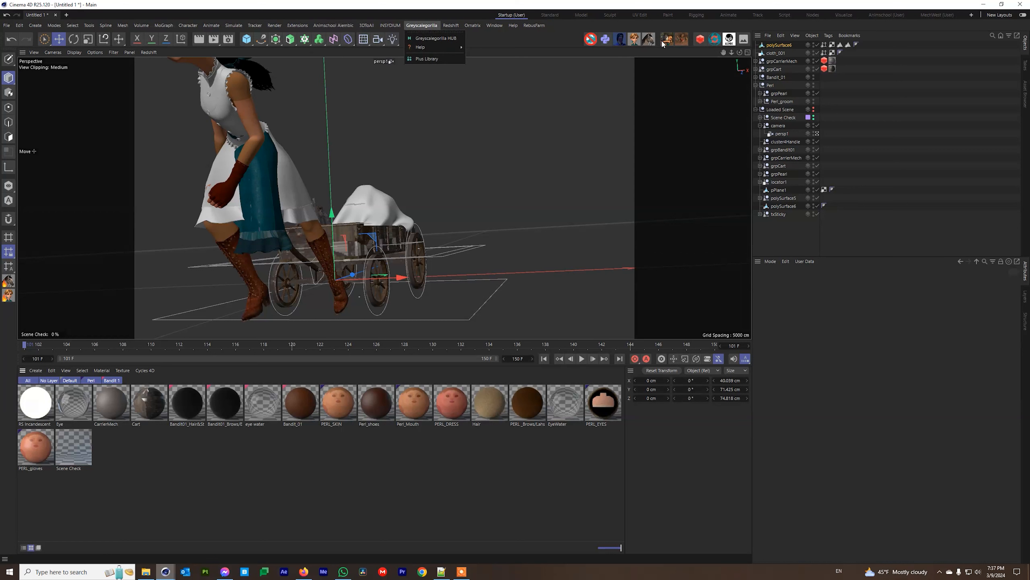
left_click(333, 25)
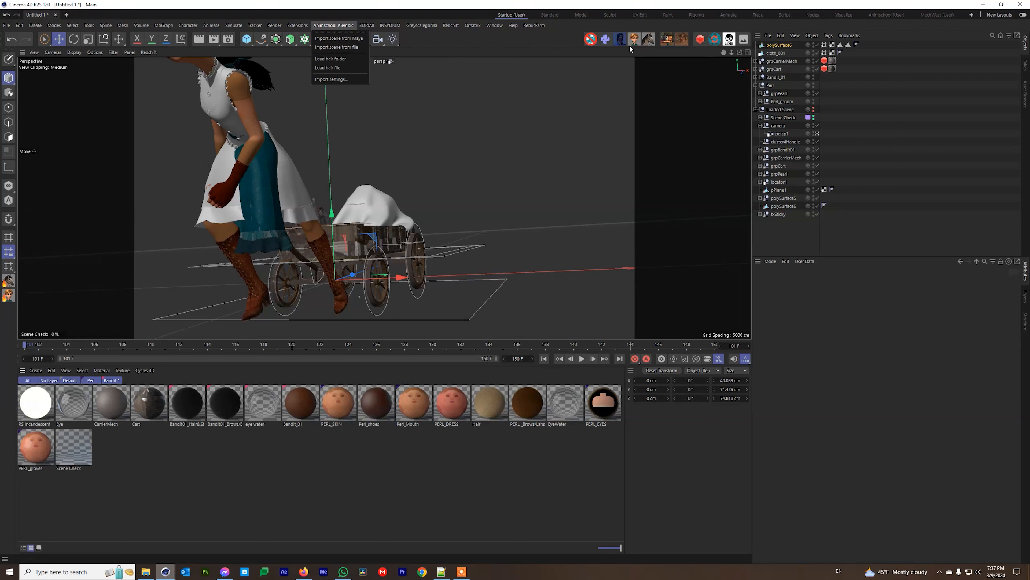
left_click(669, 42)
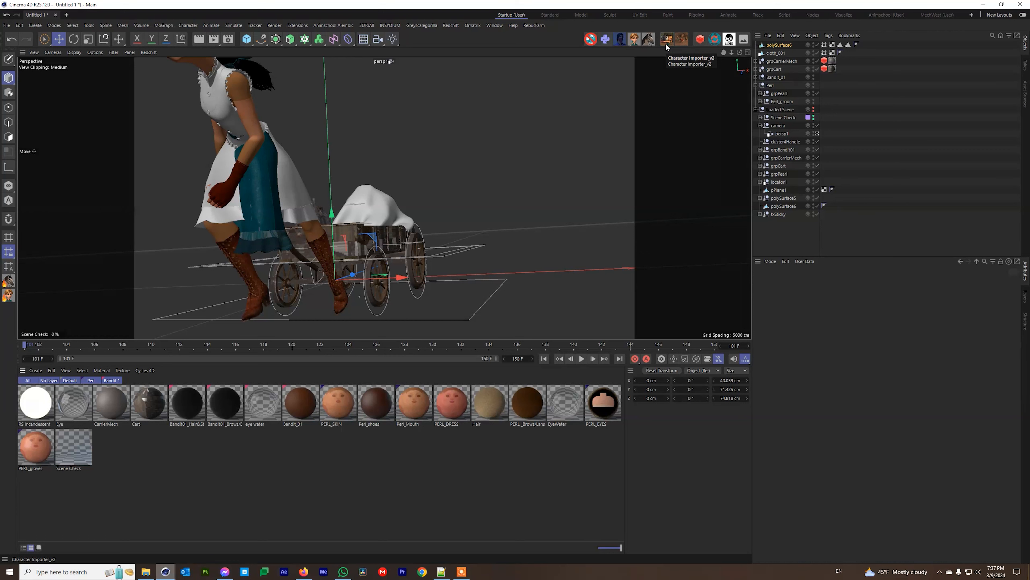
left_click(332, 26)
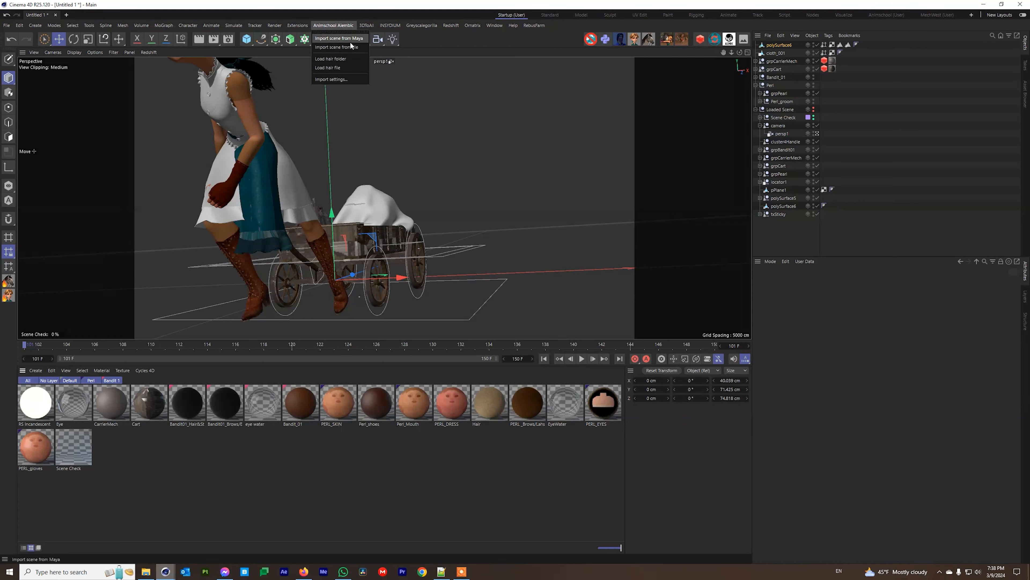
left_click(473, 44)
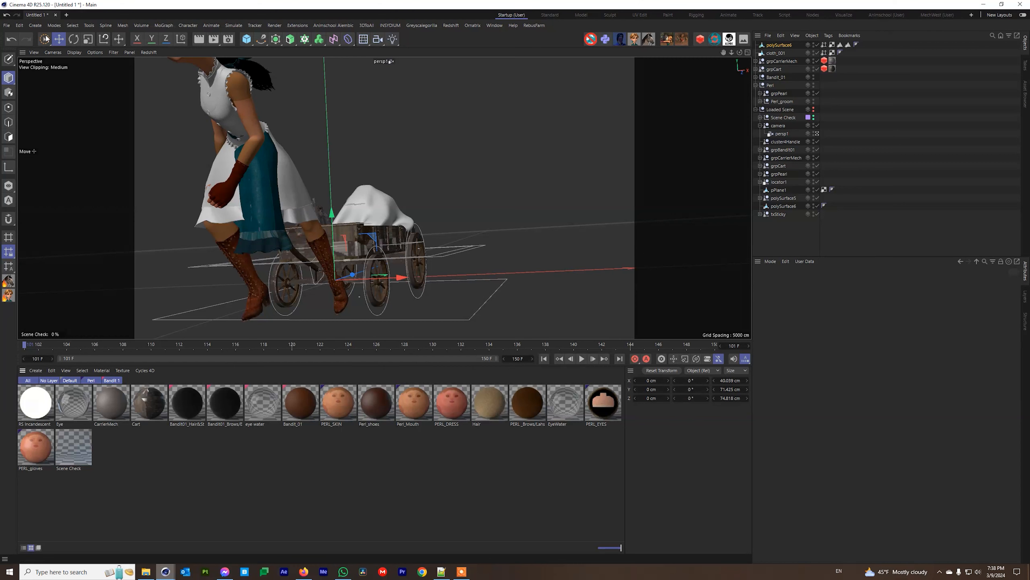
Start a new project and browse the M: drive to 05_Production\c4d\Characters.
left_click(66, 15)
left_click(7, 25)
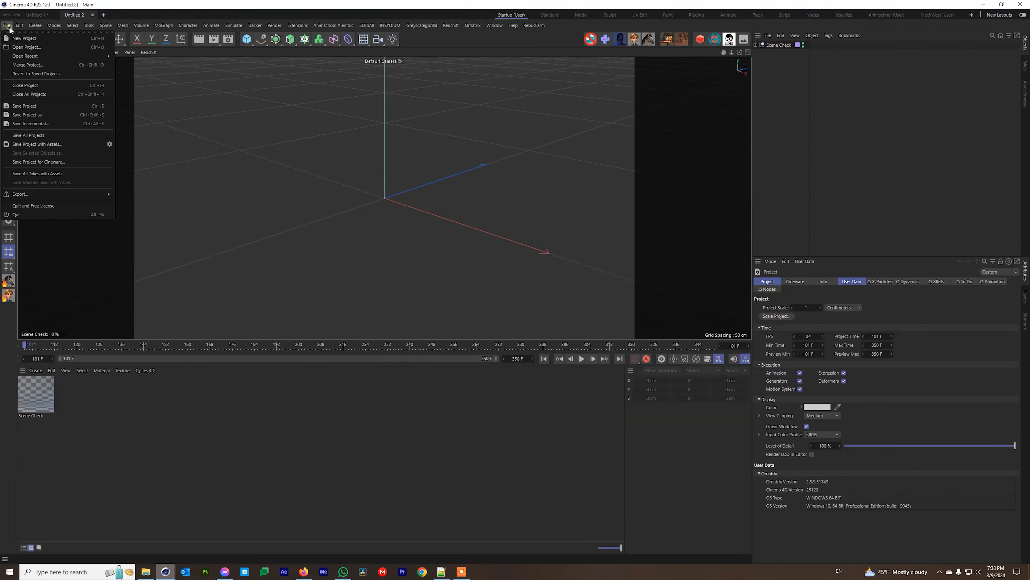
left_click(21, 44)
left_click(42, 304)
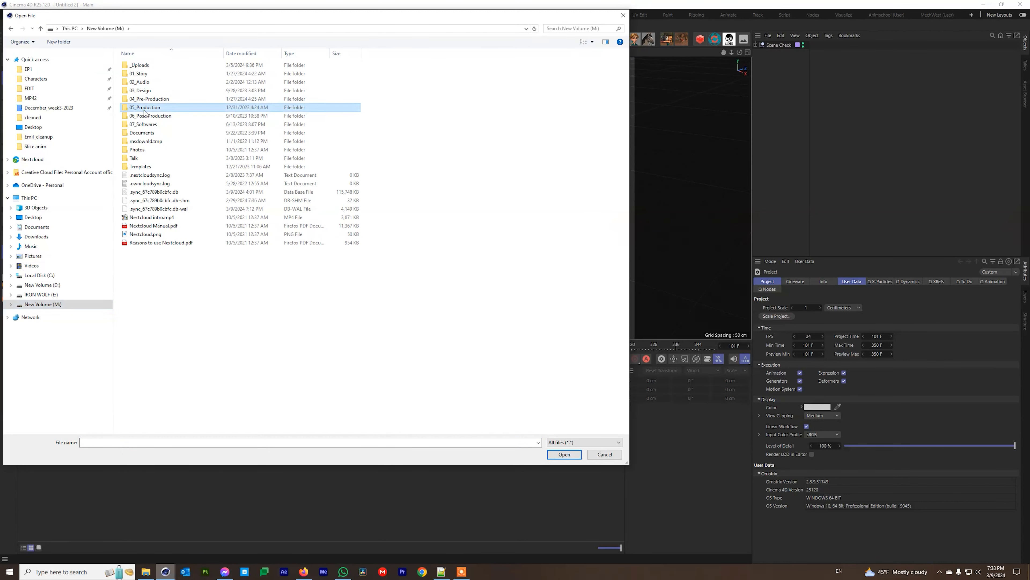
double_click(145, 107)
left_click(134, 83)
double_click(134, 83)
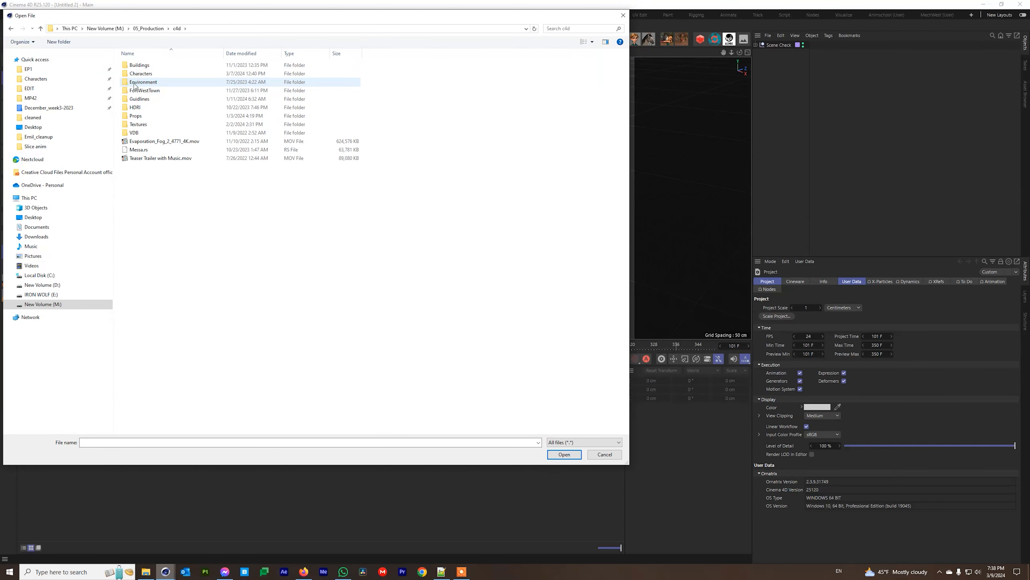
double_click(136, 74)
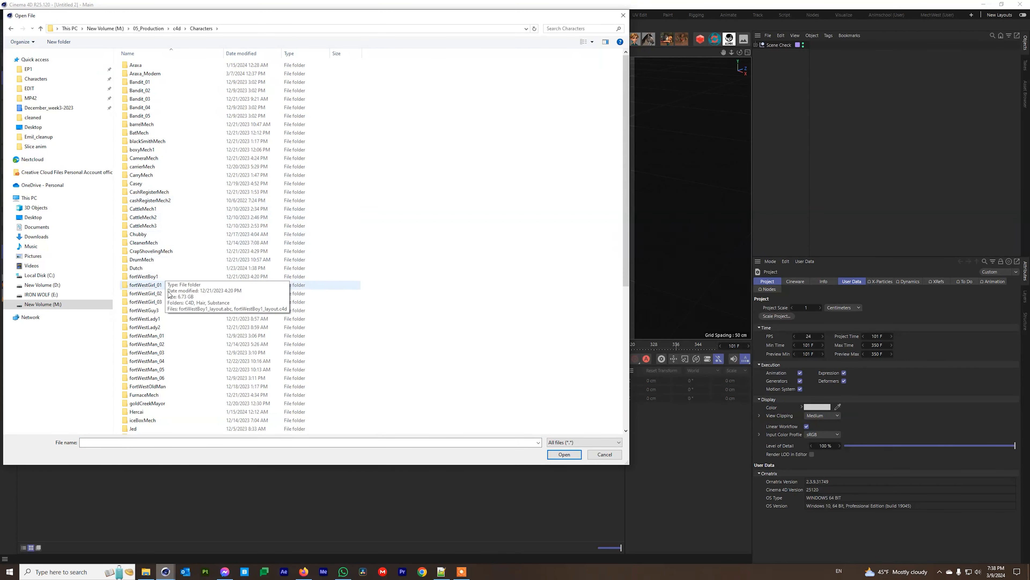
scroll(170, 325, "down", 9)
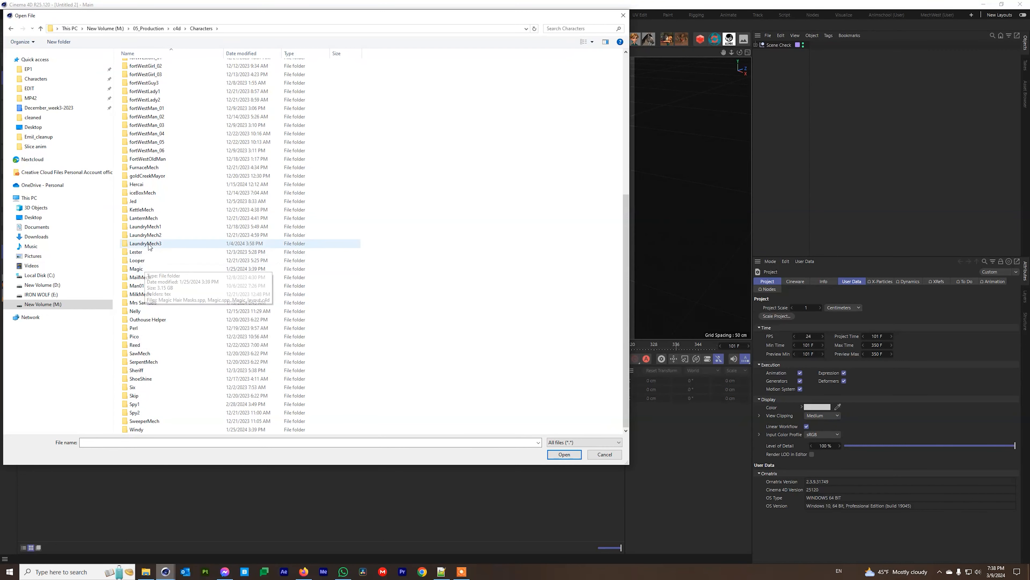
Open Pearl_layout.c4d from the Perl character folder.
double_click(140, 328)
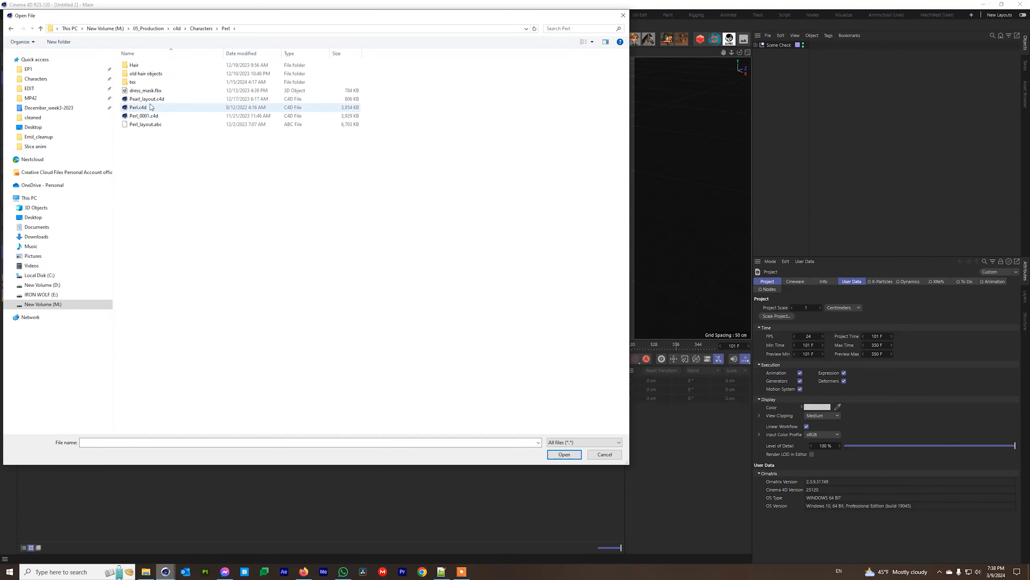
left_click(162, 99)
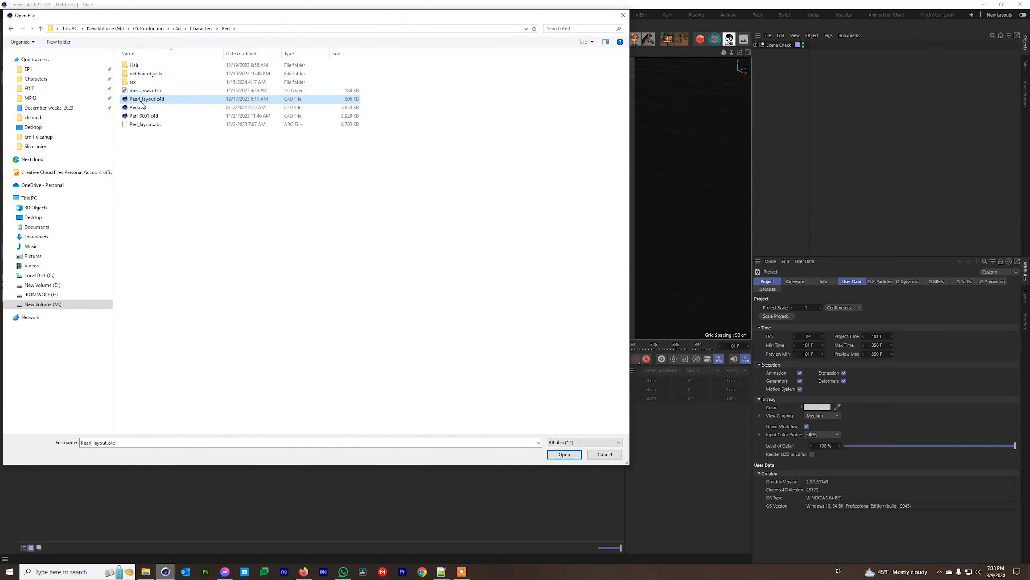
double_click(133, 82)
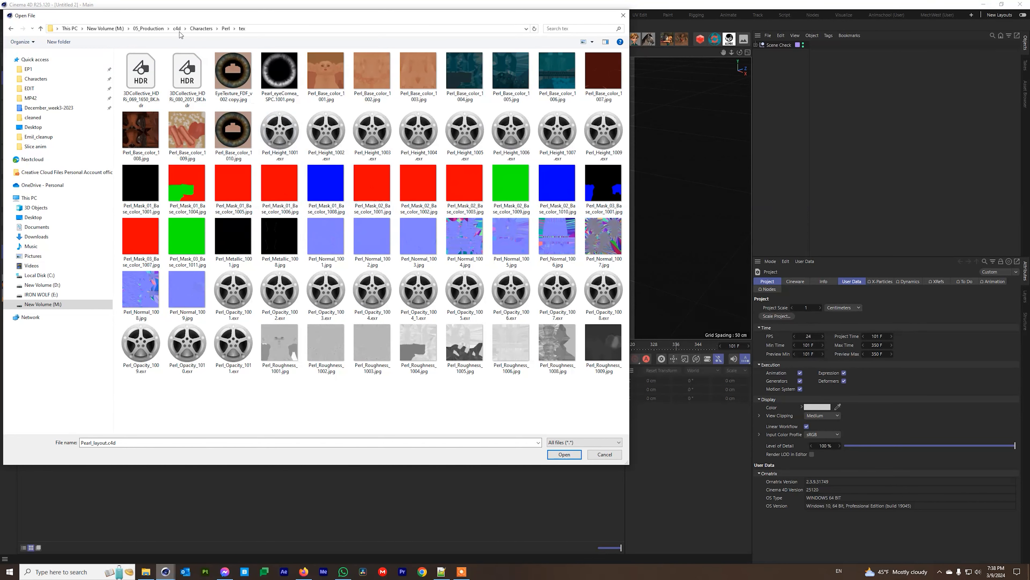
left_click(226, 29)
left_click(144, 99)
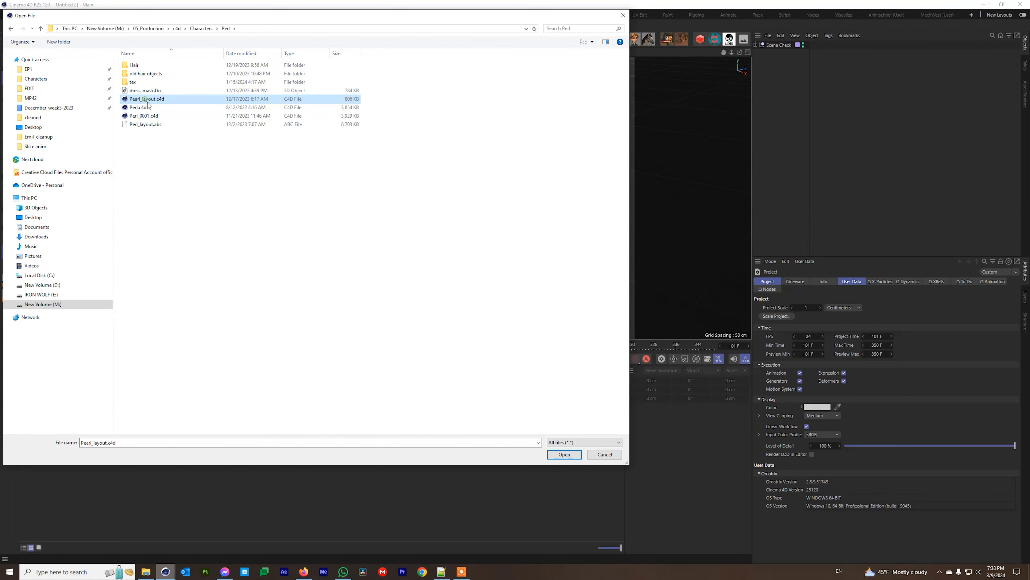
left_click(564, 454)
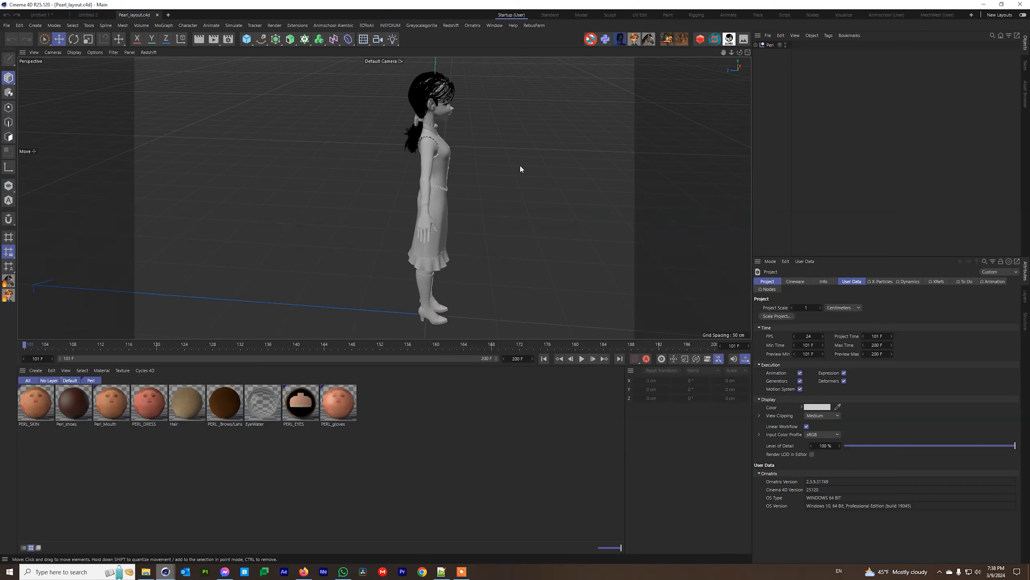
Expand the Perl group and inspect grpPearl's Alembic properties and the groom hair caches.
left_click(755, 45)
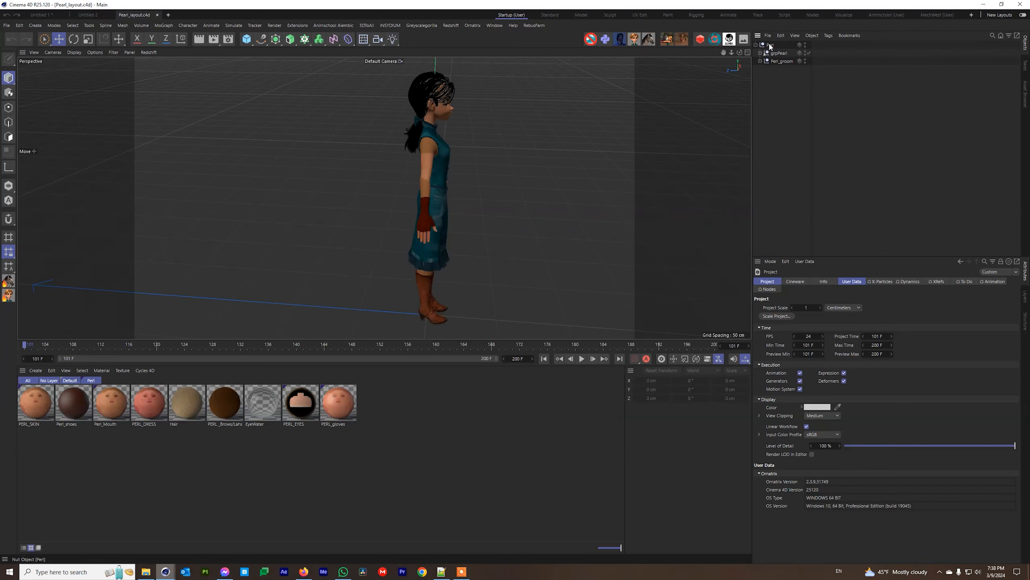
left_click(769, 45)
left_click(778, 54)
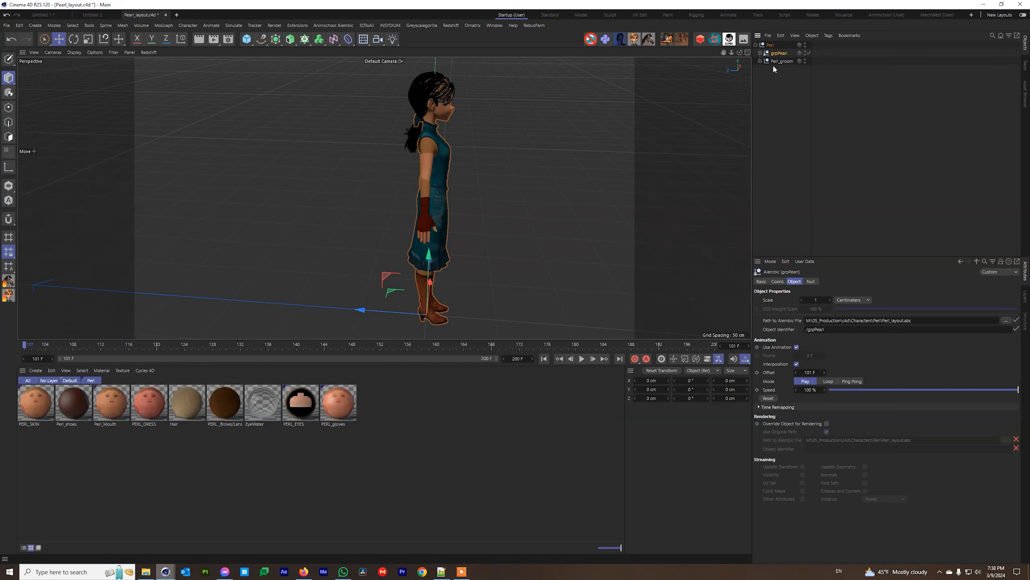
left_click(774, 61)
left_click(760, 61)
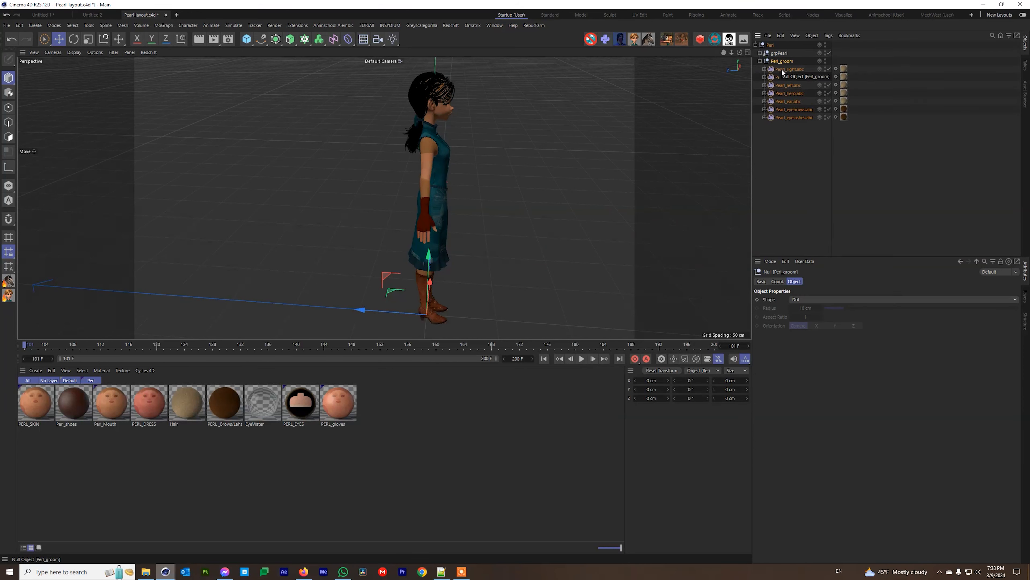
left_click(760, 61)
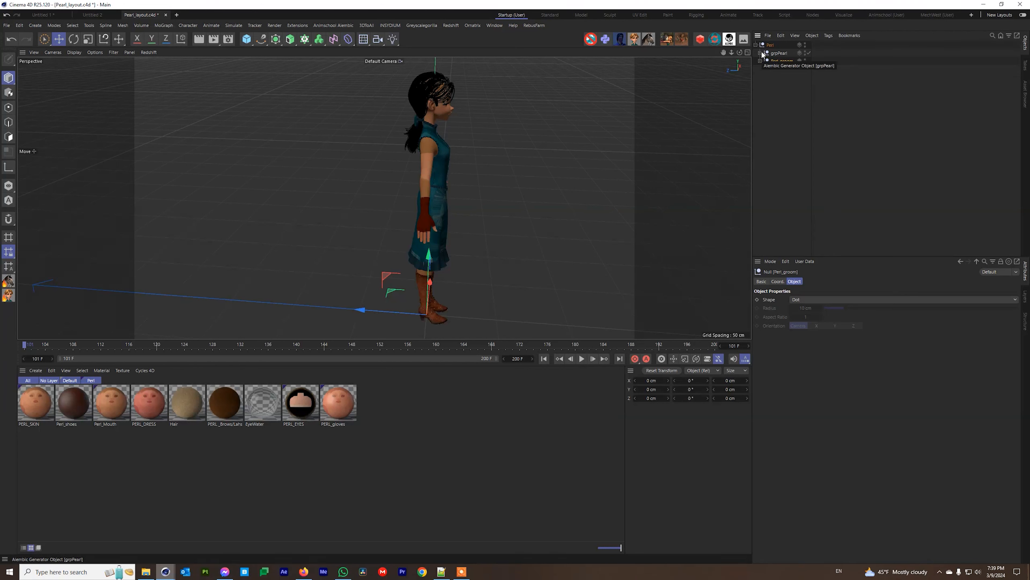
Expand grpPearl, select geoBody, and show the PERL_SKIN material's node settings.
left_click(760, 52)
left_click(778, 53)
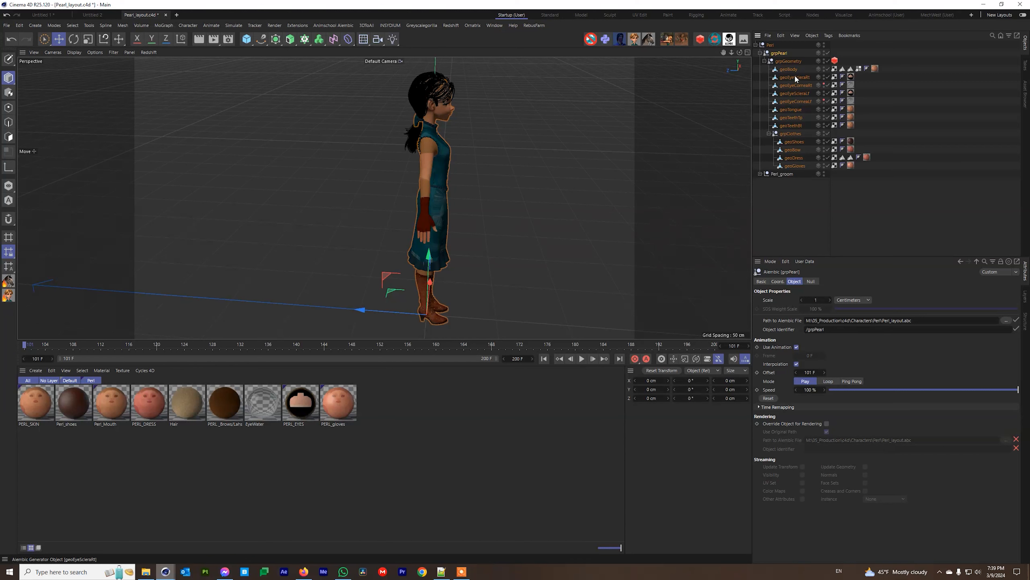
left_click(783, 70)
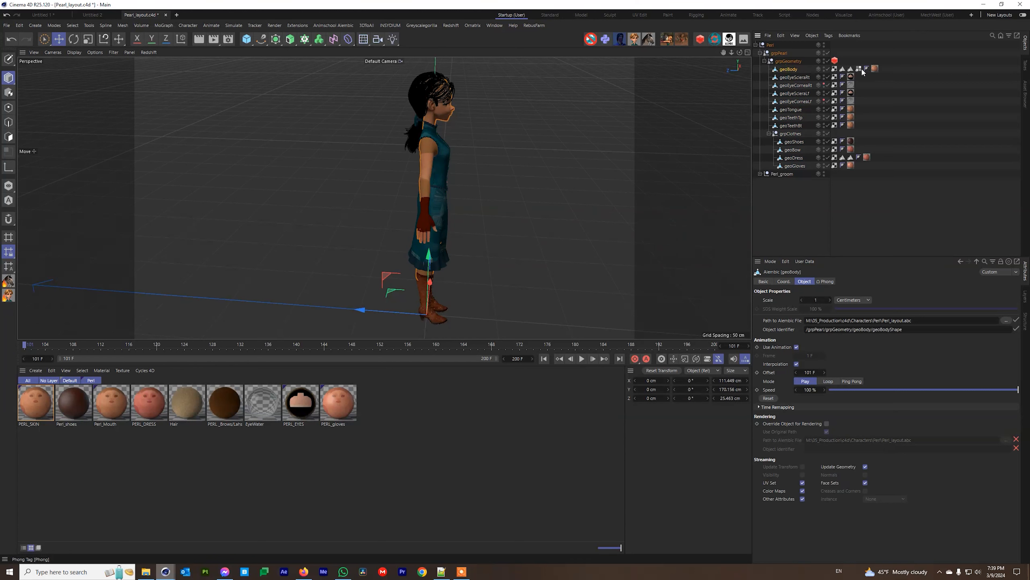
left_click(44, 399)
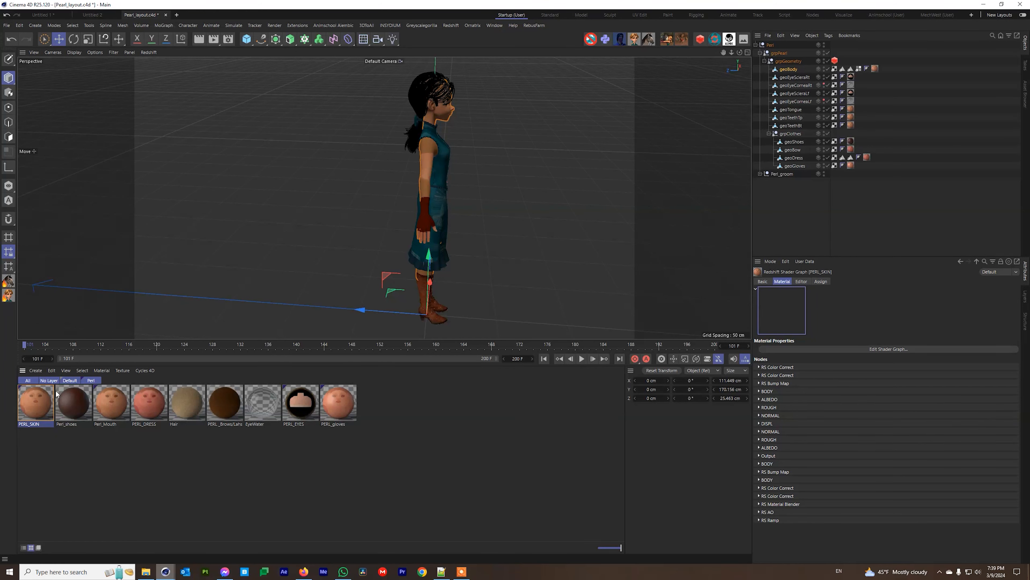
double_click(46, 400)
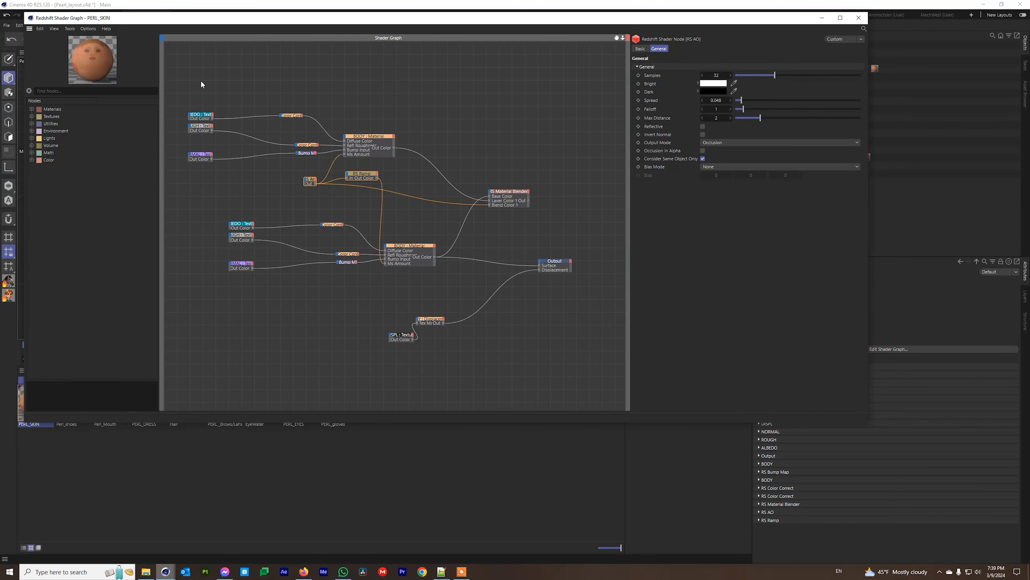
left_click(859, 17)
left_click_drag(439, 193, 308, 205, "alt")
left_click_drag(490, 196, 362, 226, "alt")
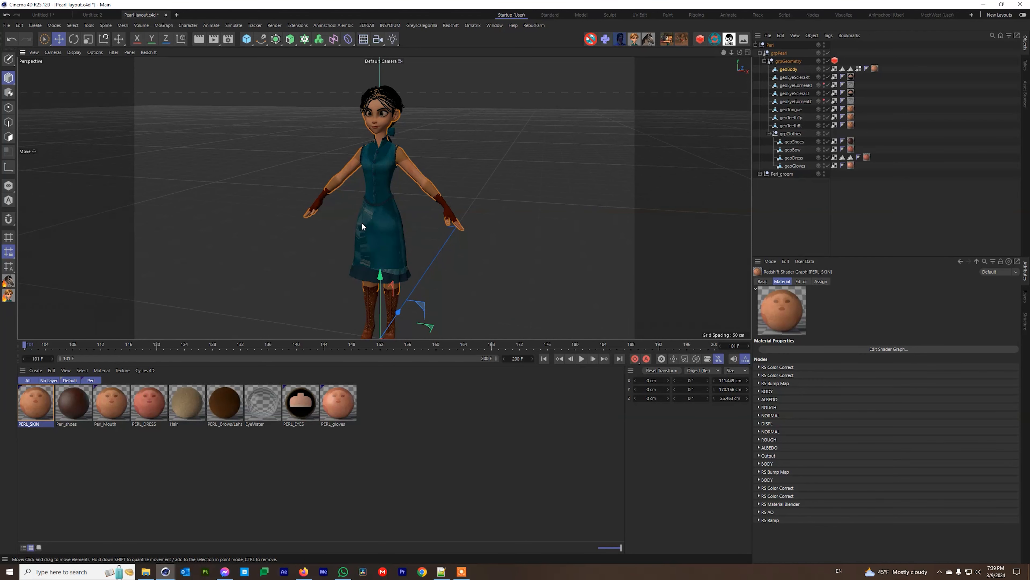
left_click_drag(381, 161, 363, 162, "alt")
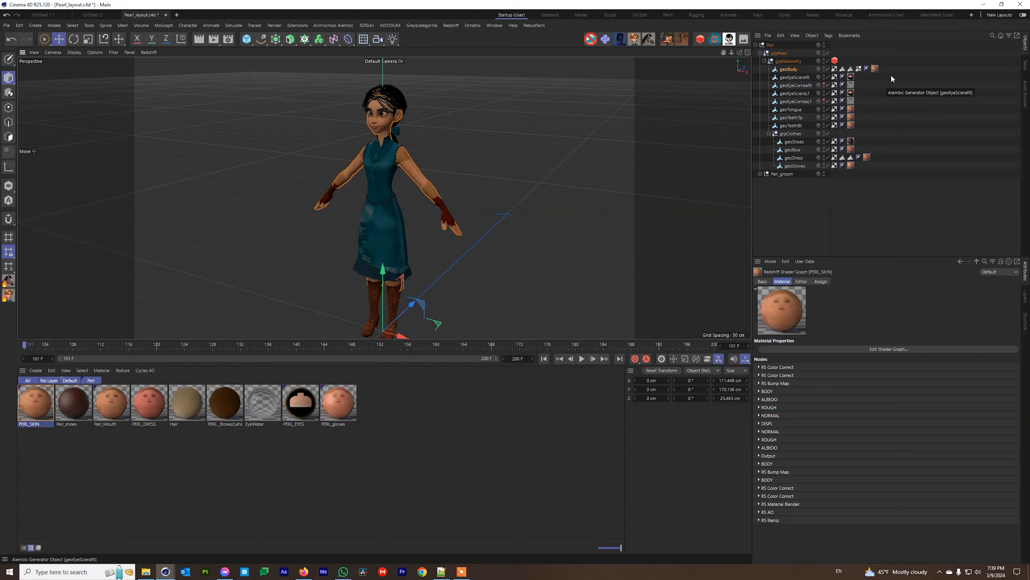
left_click(789, 69)
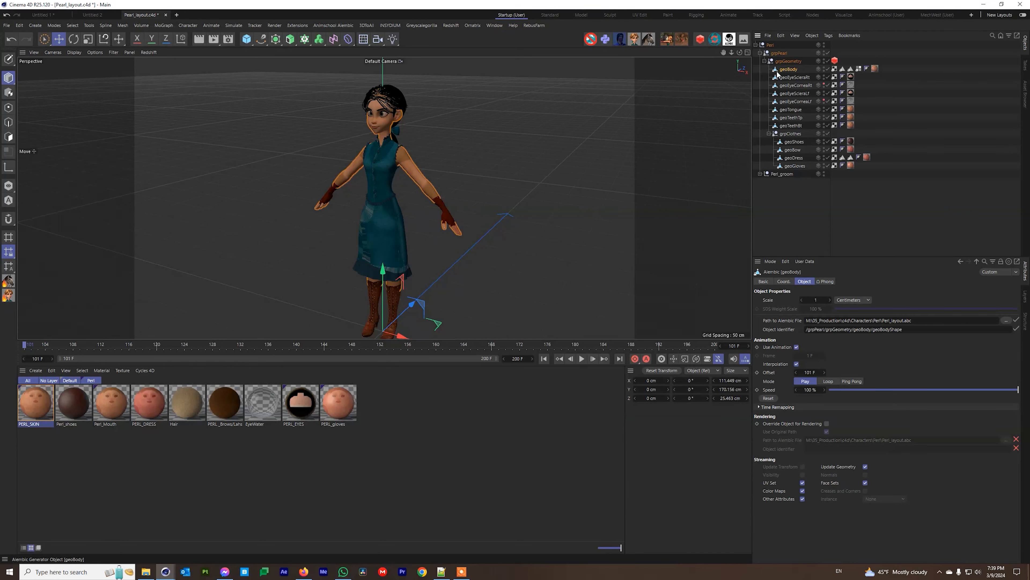
Review geoBody's Alembic file path and object identifier path.
left_click(928, 329)
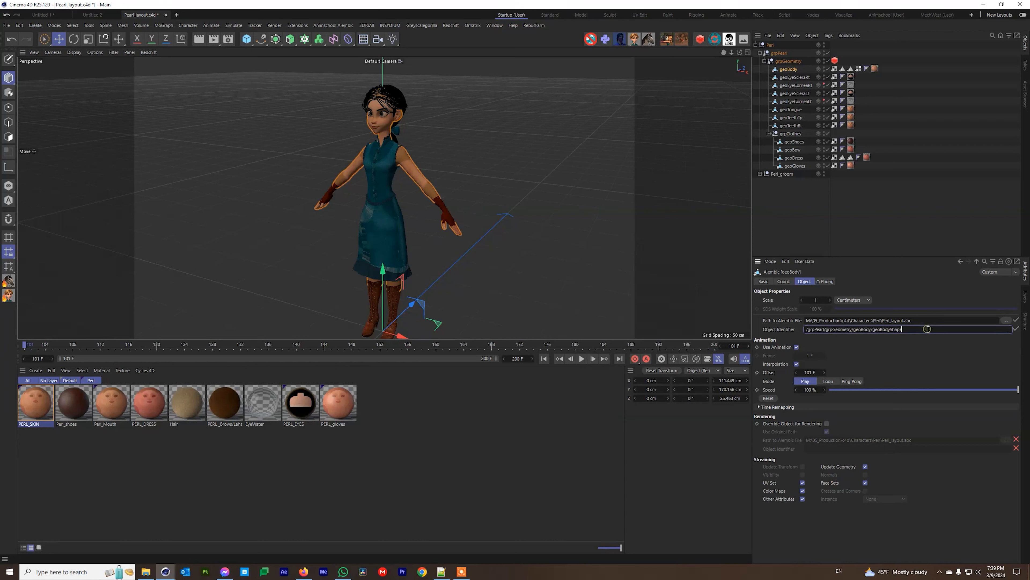
double_click(921, 321)
left_click(868, 329)
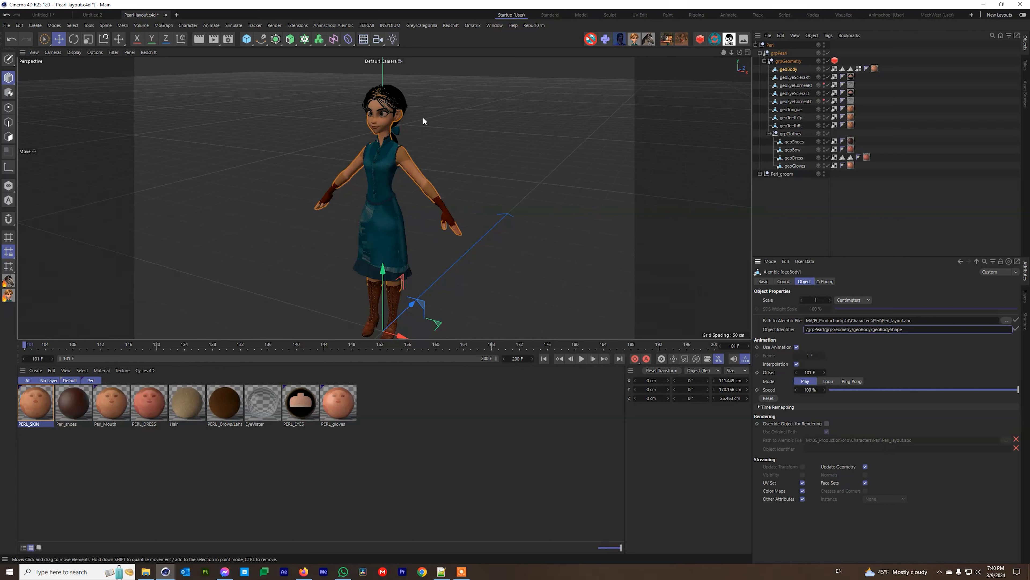
Select the seven Pearl hair caches and check Pearl_right.abc's Animation Cache file path.
left_click(760, 174)
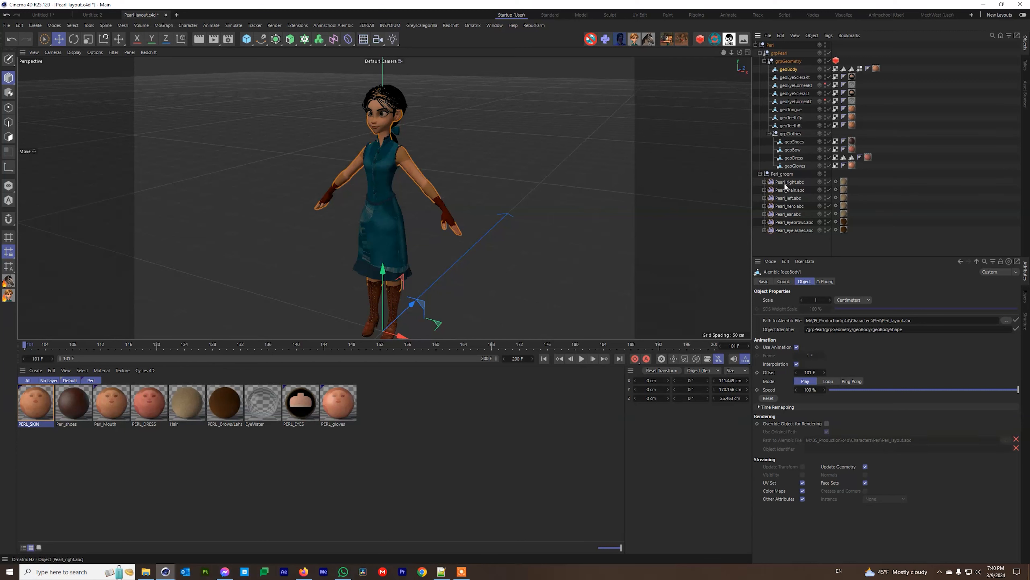
left_click(784, 184)
left_click_drag(789, 245, 800, 179)
left_click(764, 182)
left_click(790, 190)
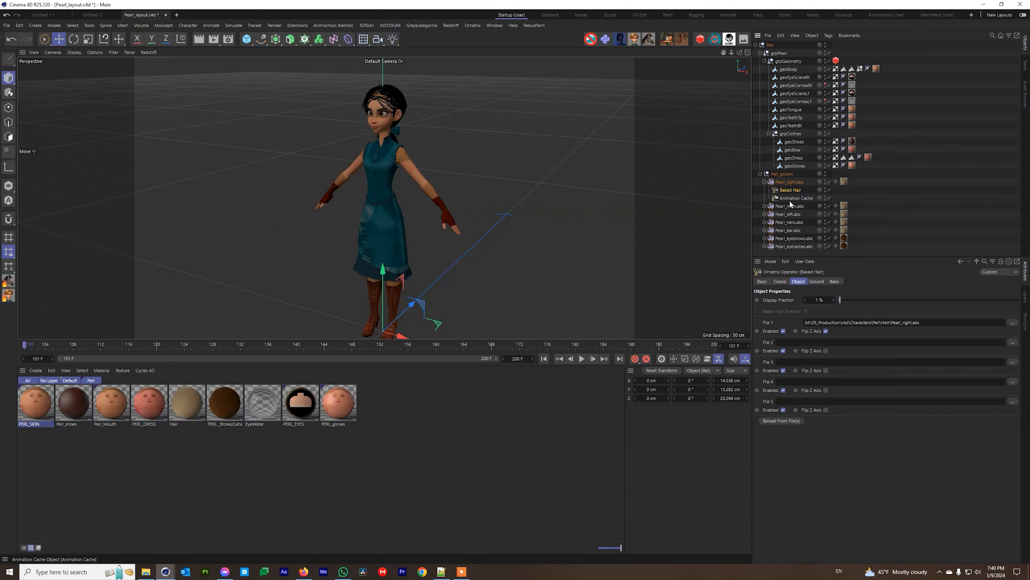
left_click(791, 198)
left_click(928, 319)
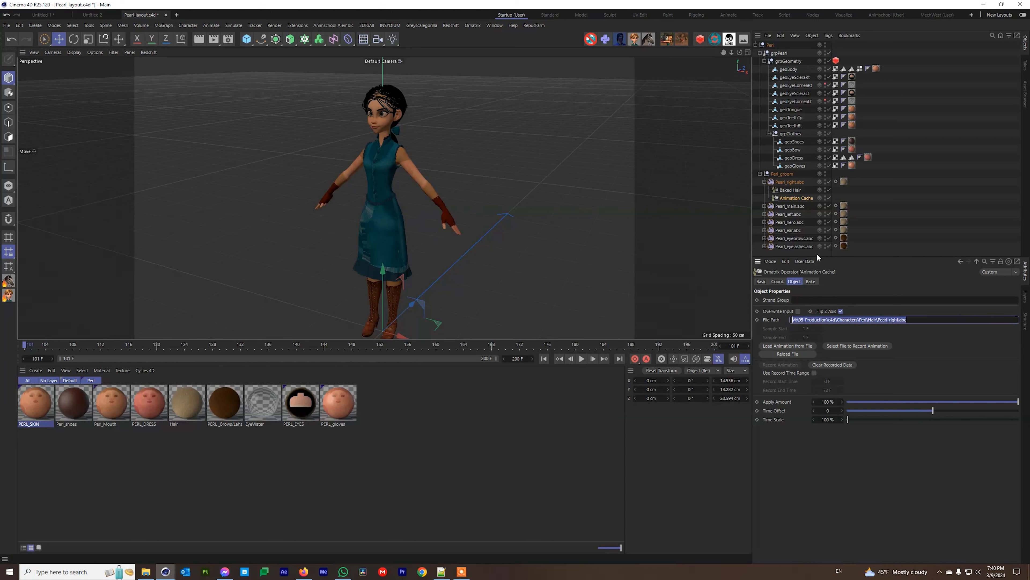
Collapse Pearl_right.abc and Peri_groom, then select geoBody to show its Alembic settings.
left_click(896, 181)
left_click(764, 181)
left_click(758, 174)
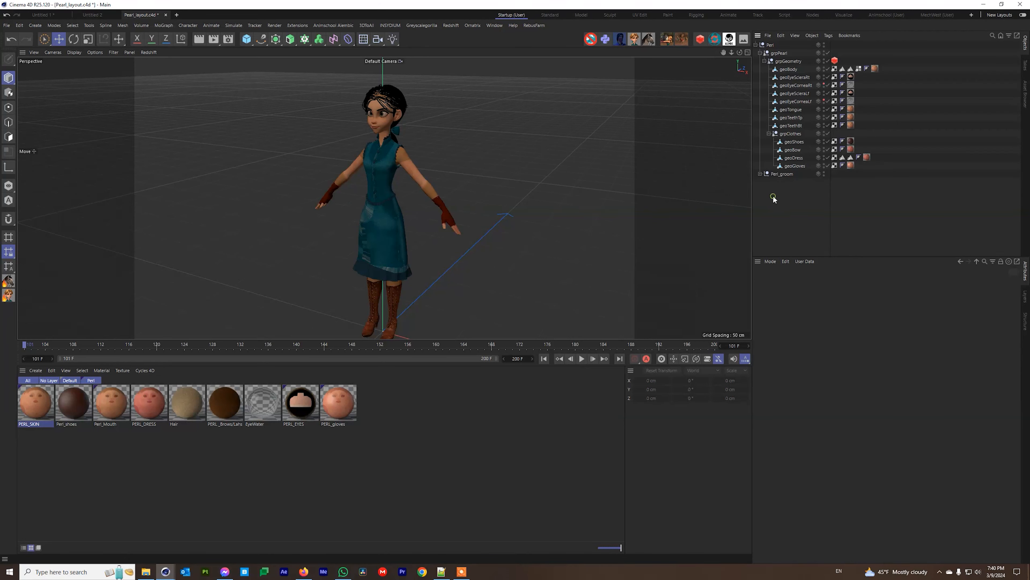
left_click(809, 69)
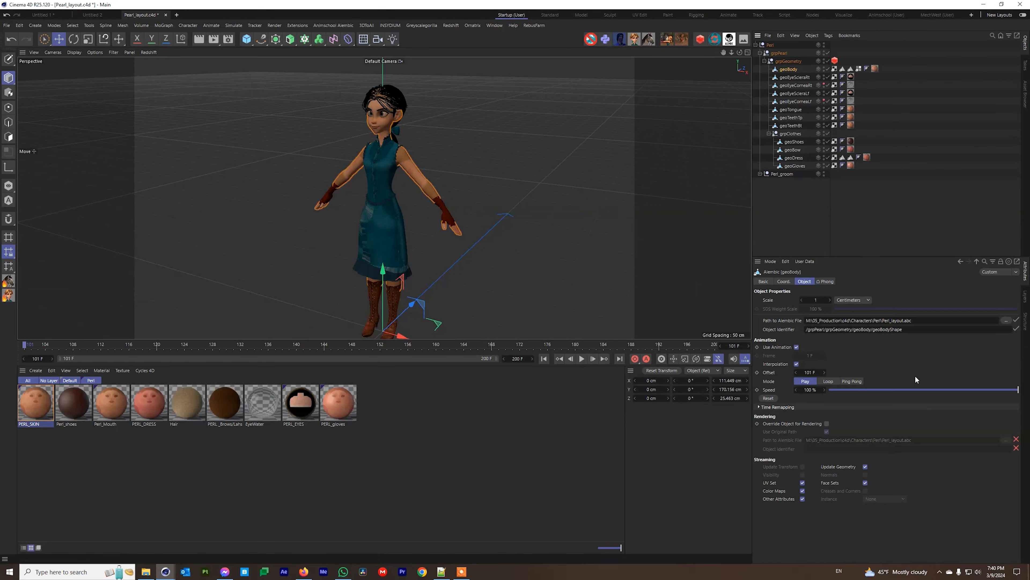
Point geoBody at the skirtSim .abc cache in December_week2-2023's bandit_starts_chasing_Pearl folder.
left_click(1007, 320)
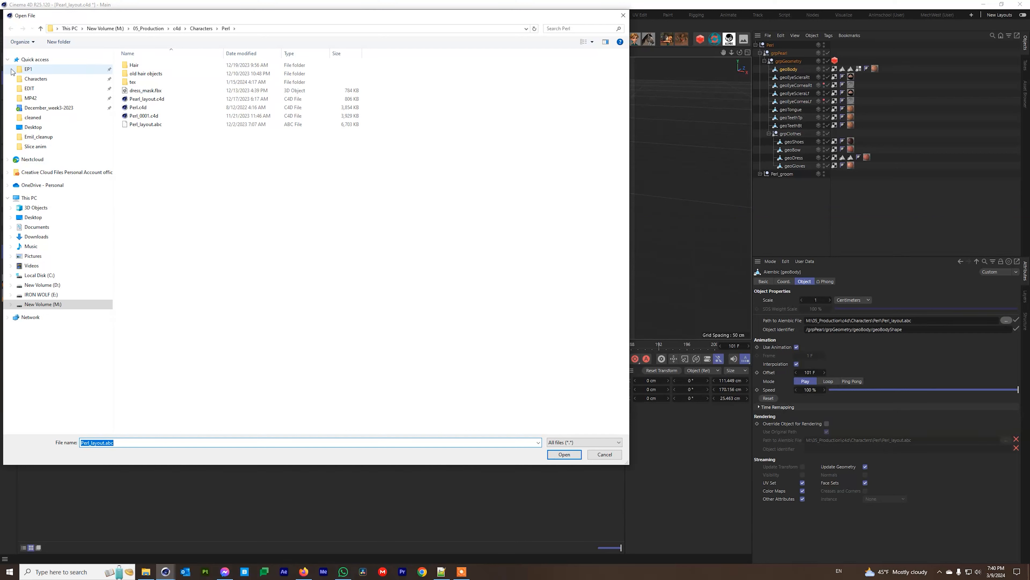
left_click(106, 28)
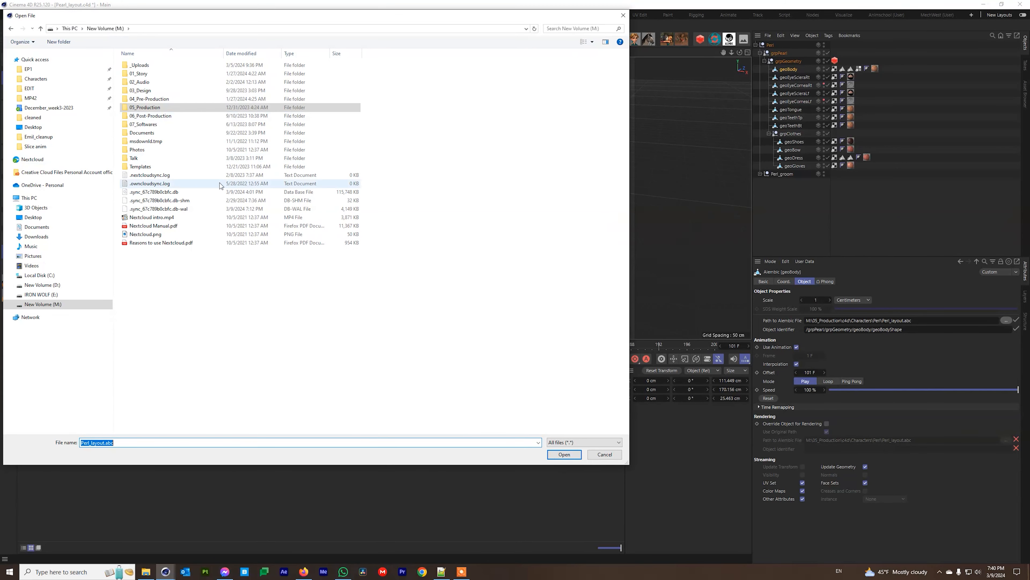
double_click(149, 115)
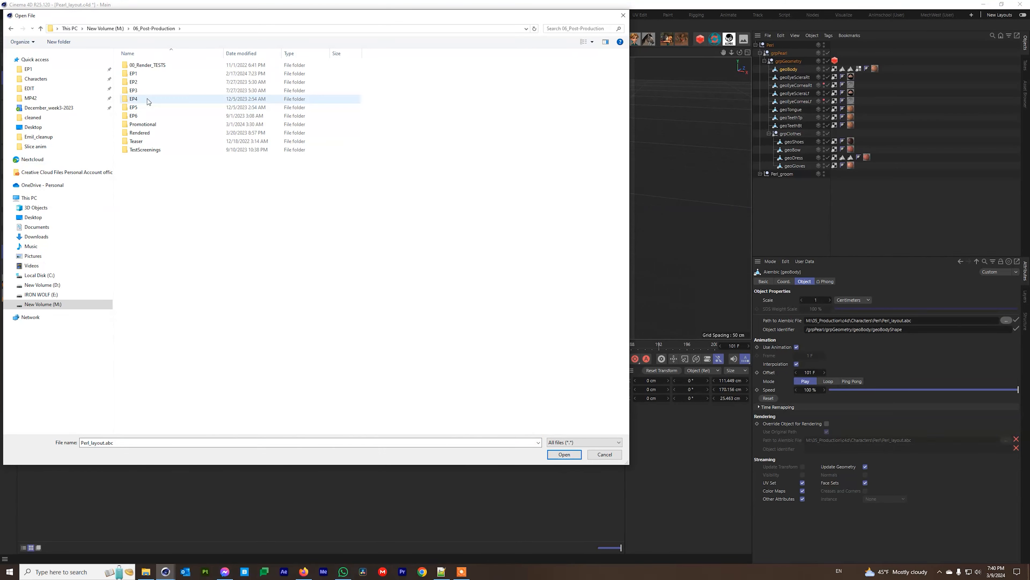
double_click(145, 77)
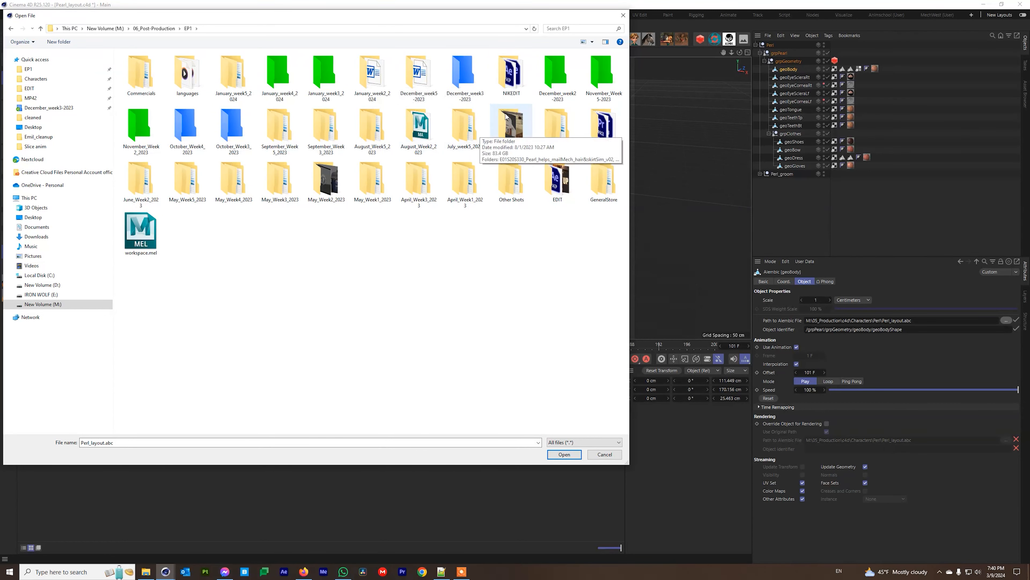
double_click(593, 73)
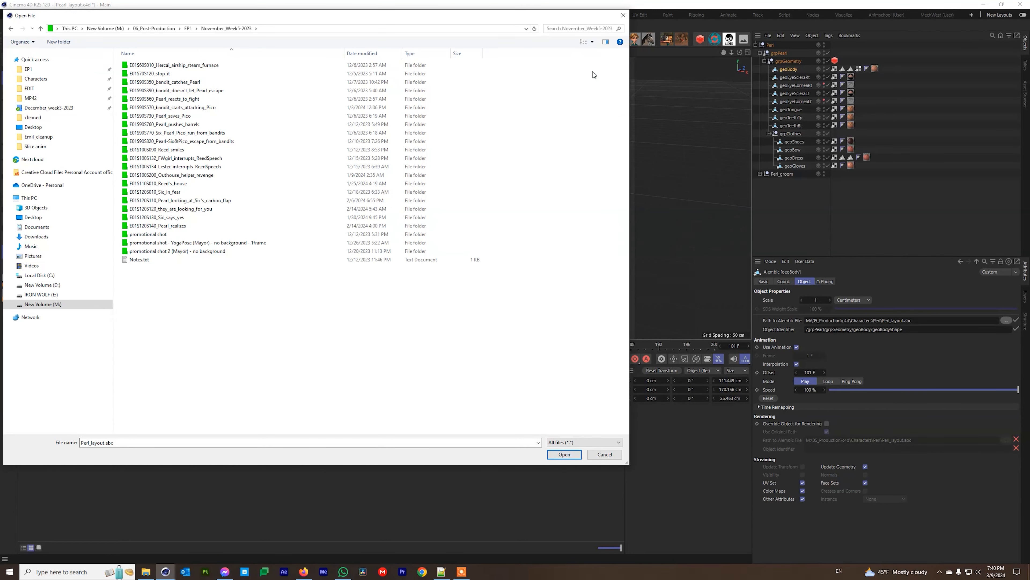
key("alt+Left")
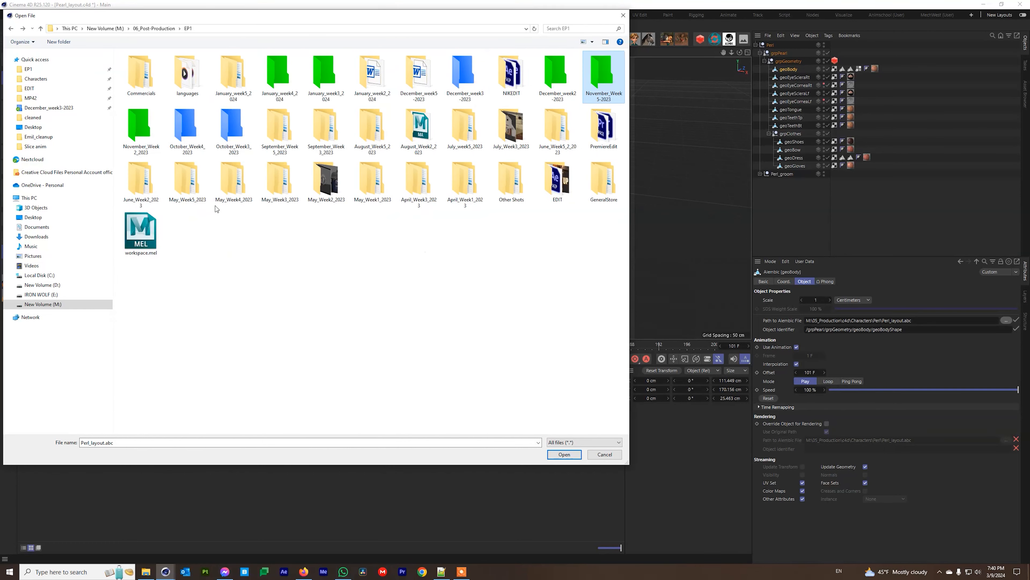
double_click(551, 74)
double_click(170, 217)
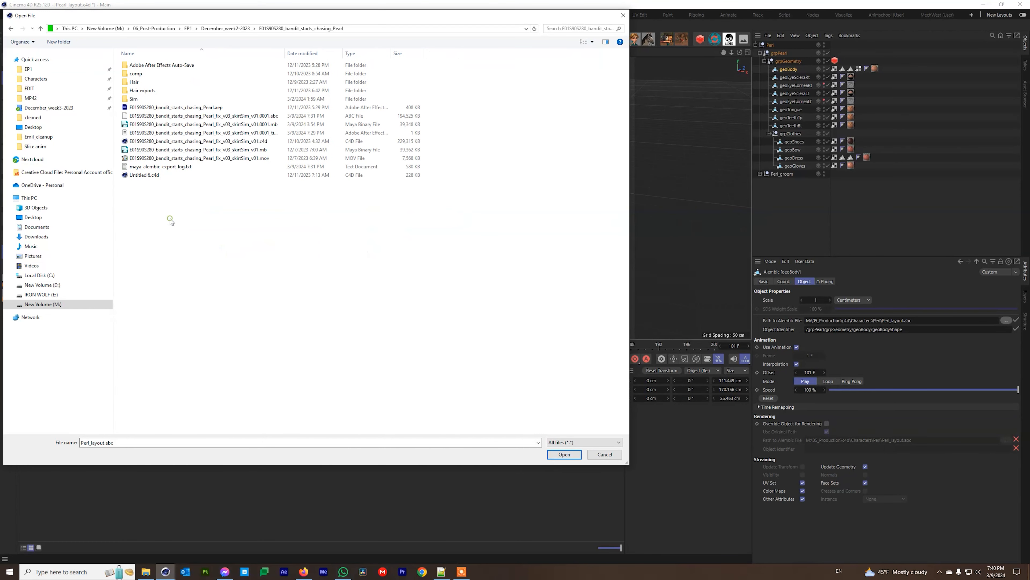
left_click(199, 117)
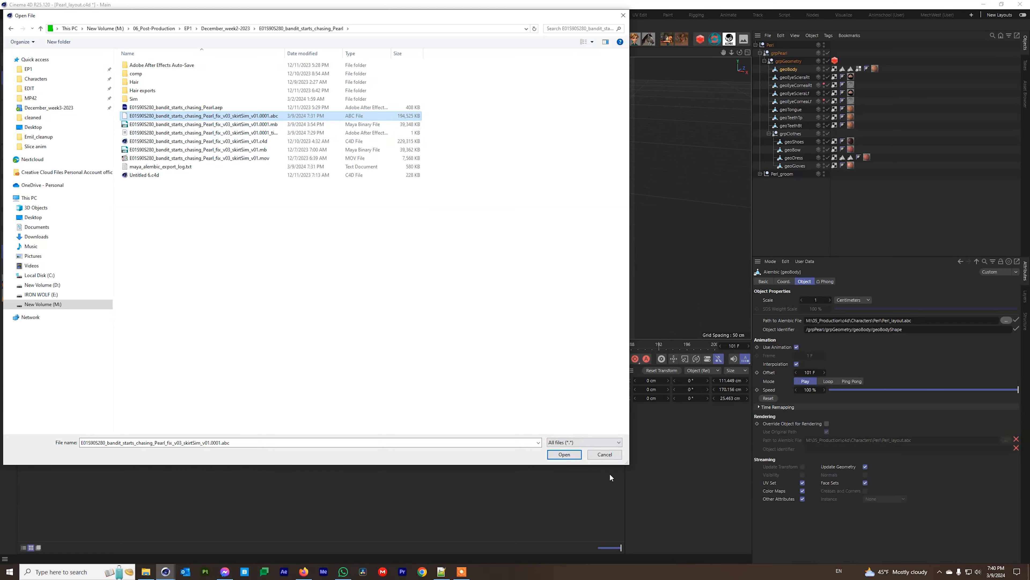
left_click(564, 454)
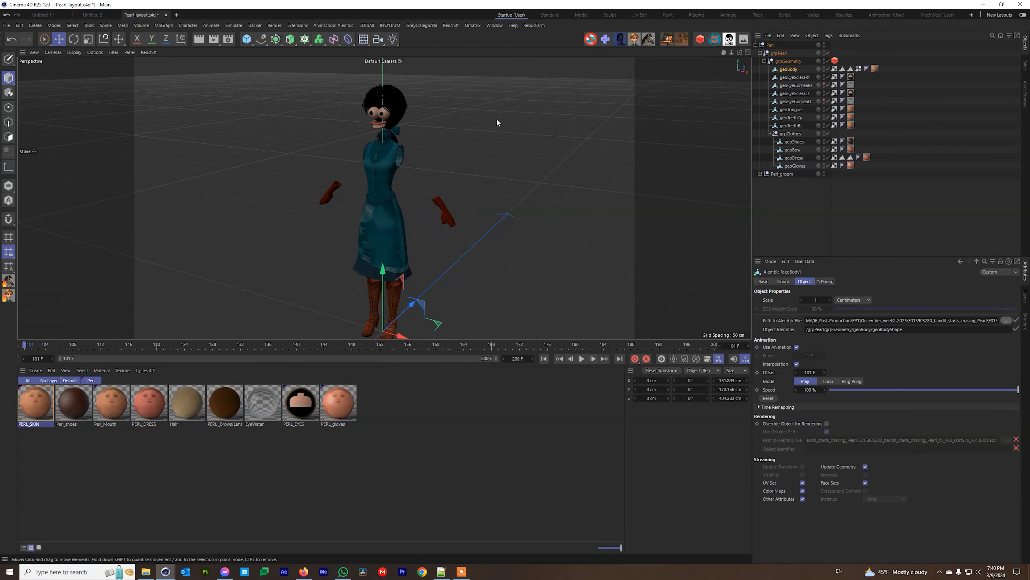
Frame both characters and scrub the animation to check the body motion, returning to frame 101.
right_click_drag(374, 210, 245, 233, "alt")
middle_click_drag(323, 236, 339, 224, "alt")
scroll(339, 225, "up", 5)
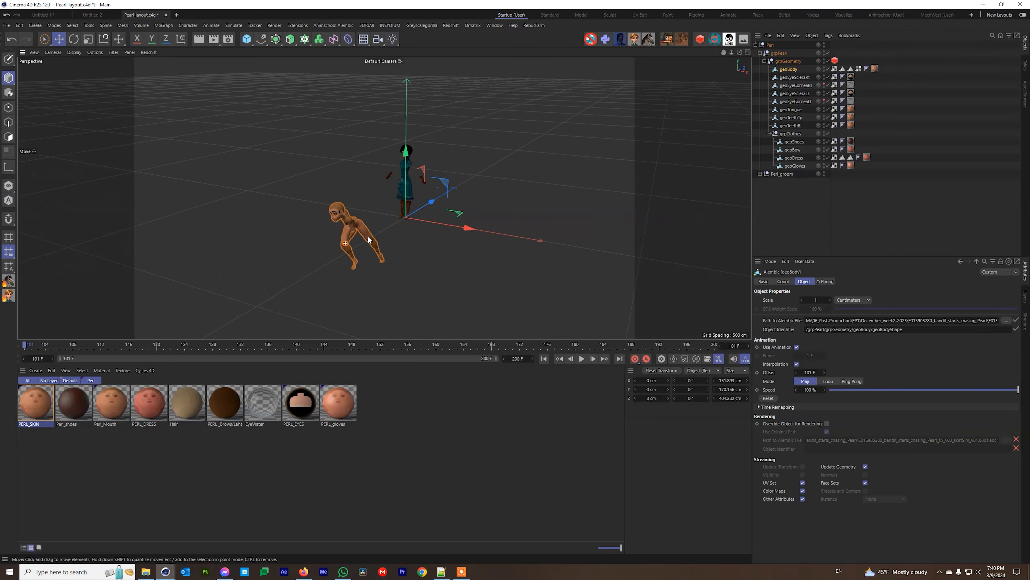
left_click_drag(71, 350, 25, 353)
middle_click_drag(328, 217, 385, 198, "alt")
left_click_drag(408, 199, 382, 181, "alt")
right_click_drag(389, 164, 425, 162, "alt")
middle_click_drag(542, 241, 389, 280, "alt")
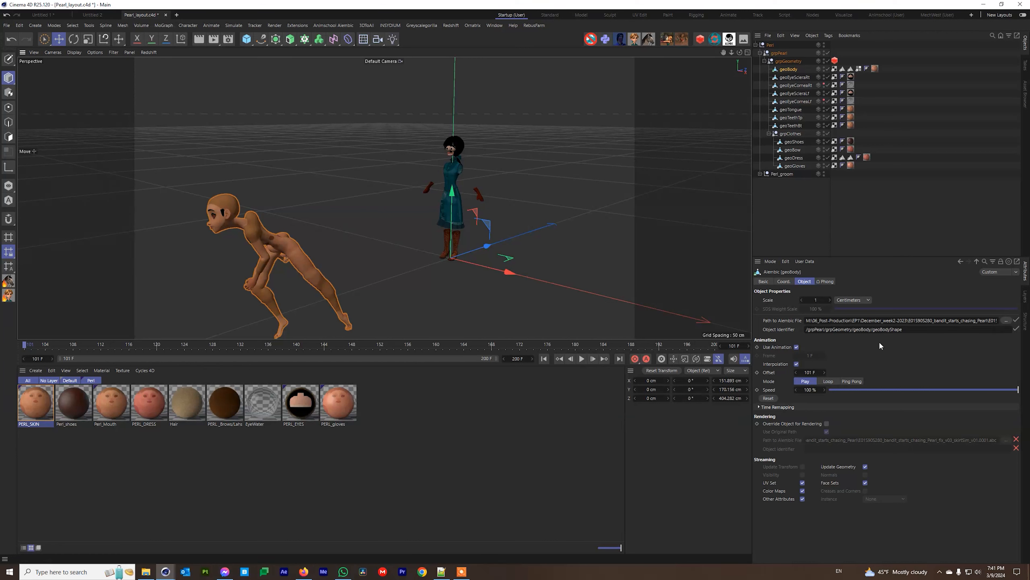
Highlight and review geoBody's object identifier path.
left_click_drag(912, 329, 807, 320)
left_click(778, 321)
mouse_move(148, 573)
Launch pearl_RIG_v067.mb from the old folder in Maya and orbit around the rig.
left_click(146, 571)
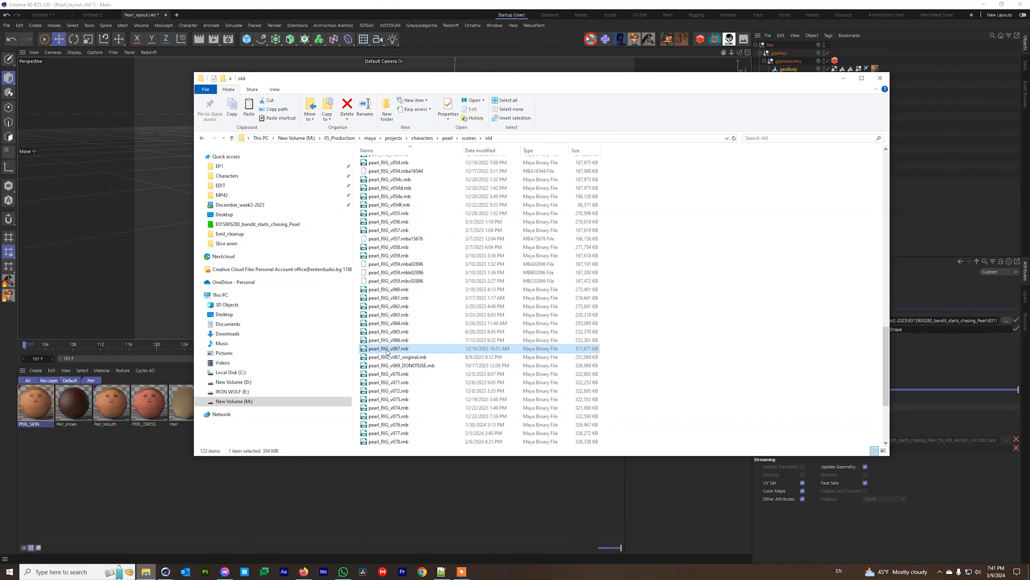
double_click(387, 348)
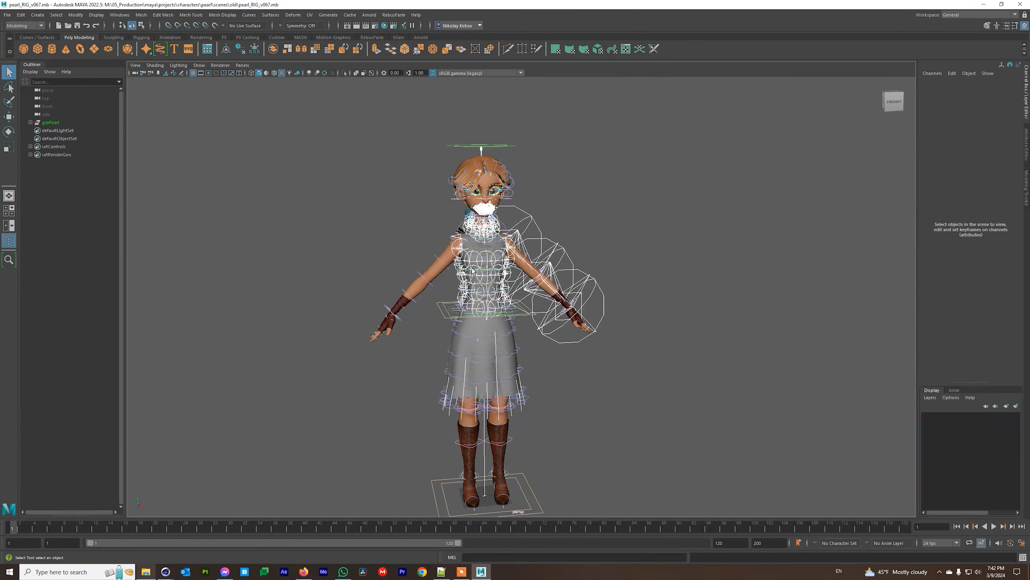
mouse_move(473, 270)
left_mouse_down("alt")
mouse_move(597, 276)
mouse_move(463, 286)
left_mouse_up("alt")
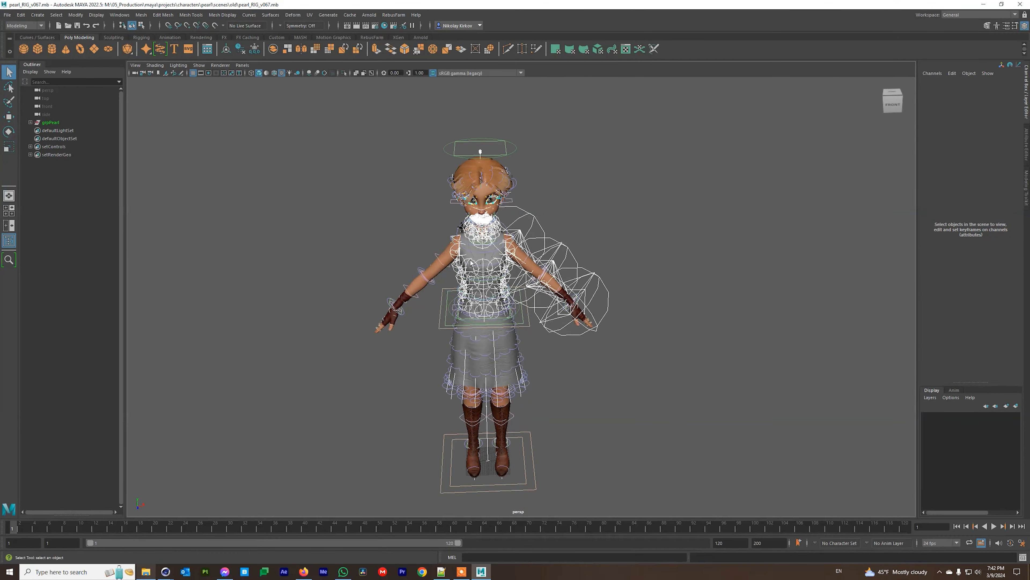
Filter the viewport to show only polygon meshes.
left_click(199, 66)
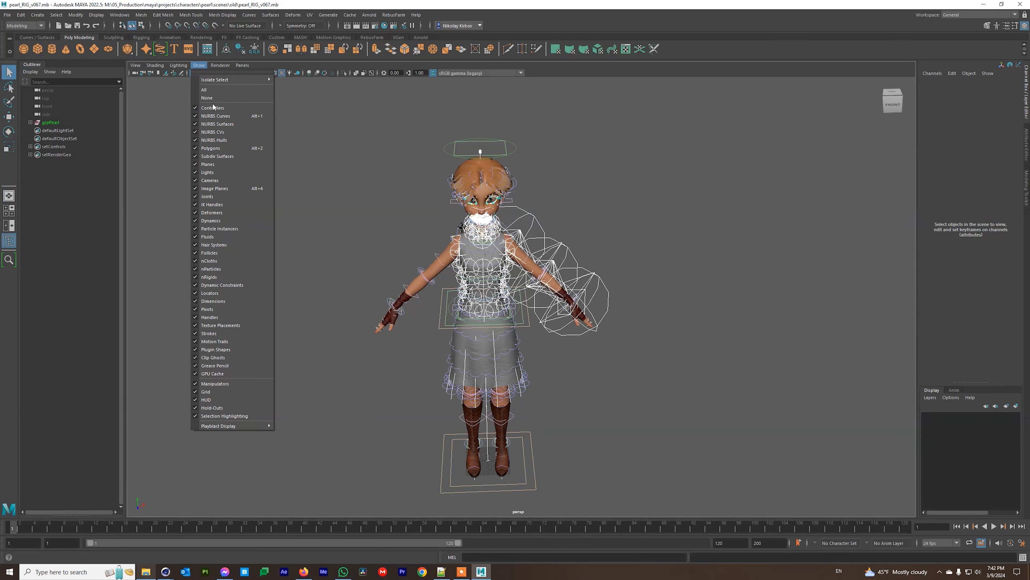
left_click(207, 98)
left_click(199, 66)
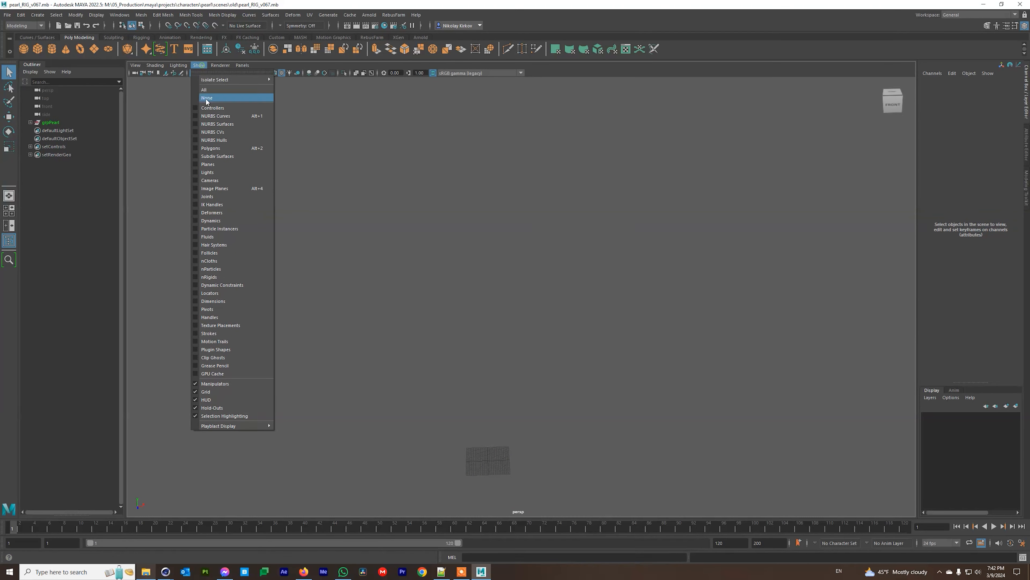
left_click(212, 148)
left_click_drag(523, 300, 488, 260, "alt")
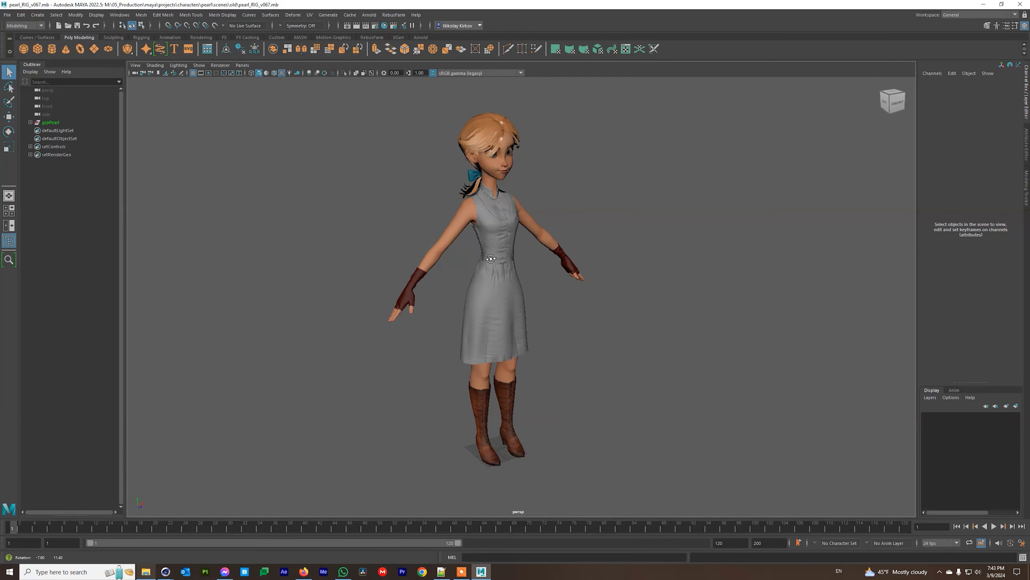
Select the grpPearl group in the Outliner.
left_click(52, 123)
left_click(30, 123)
left_click(30, 123)
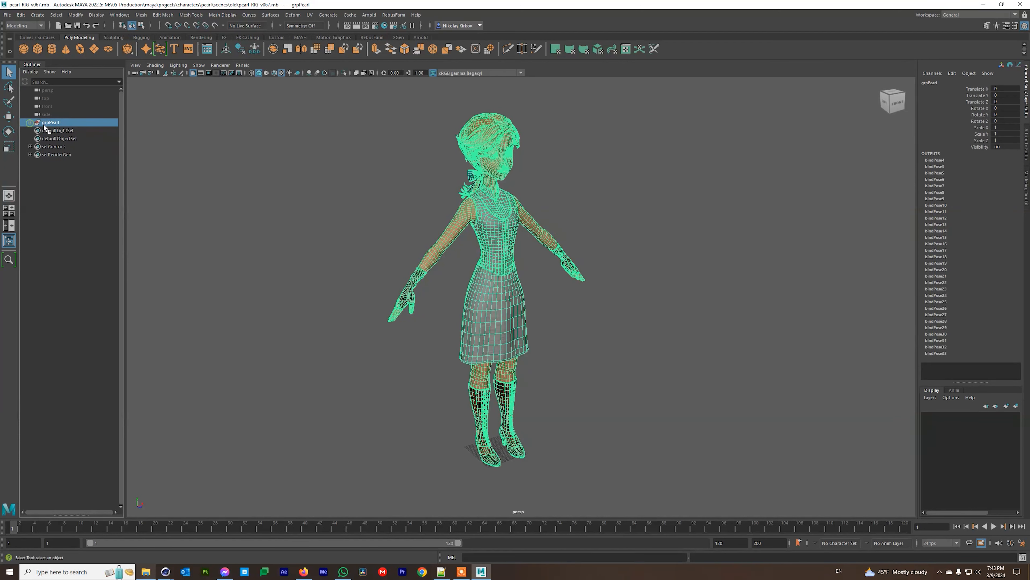
left_click(54, 131)
left_click(48, 123)
left_click(30, 122)
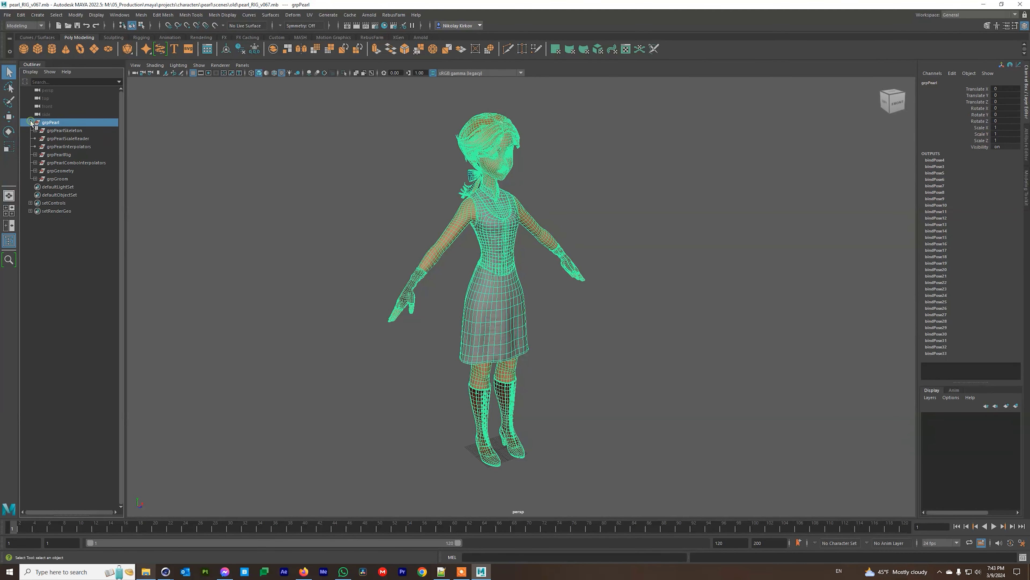
left_click(67, 130)
left_click(68, 147)
left_click(66, 169)
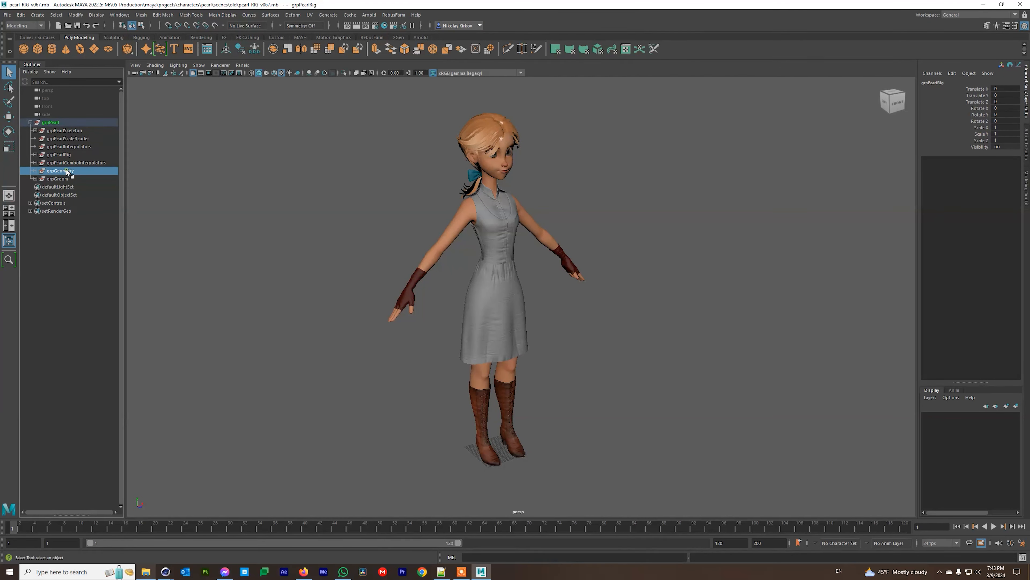
left_click(36, 171)
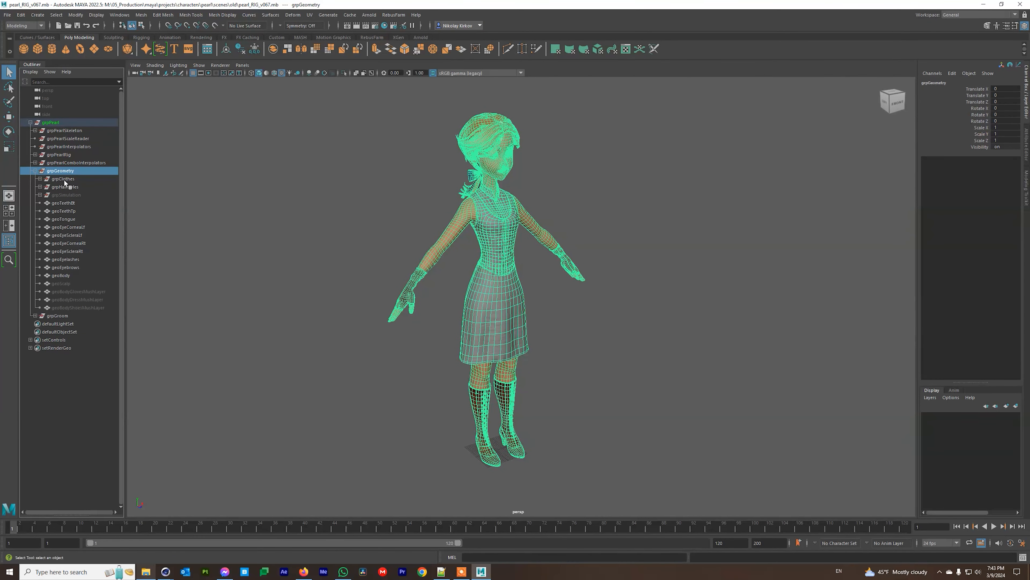
left_click(68, 204)
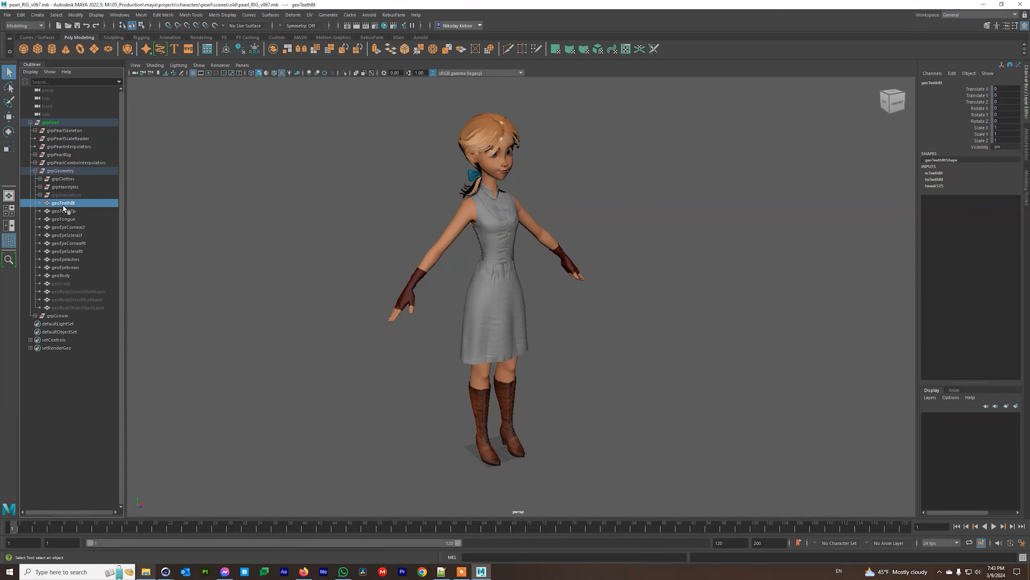
left_click(76, 218)
left_click(75, 227)
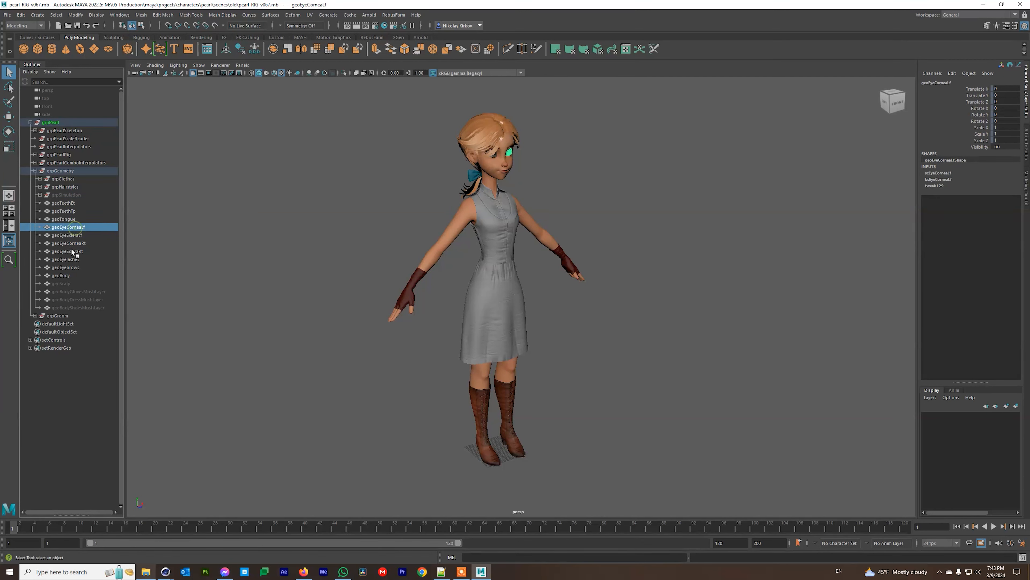
left_click(60, 275)
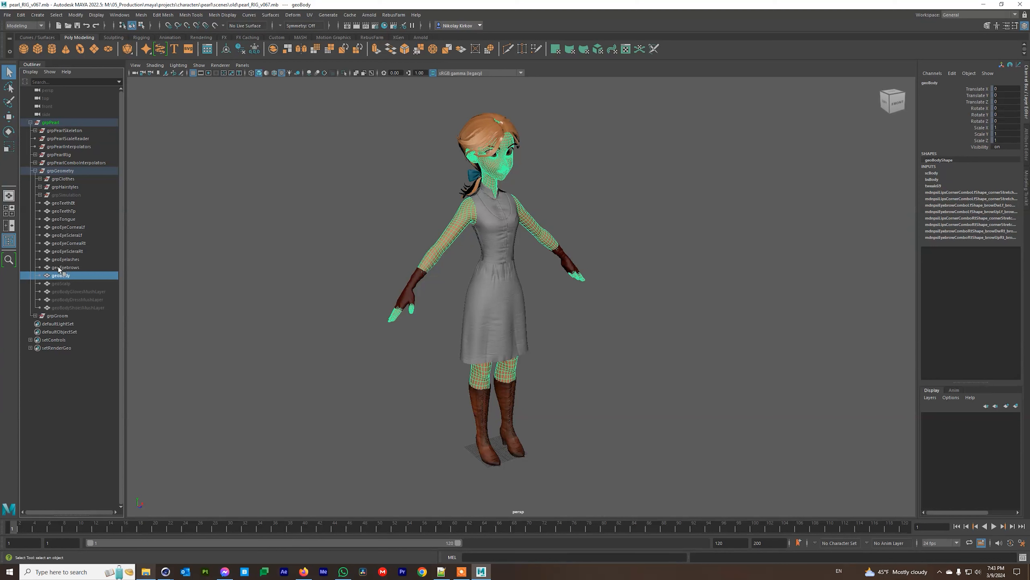
left_click(50, 122)
left_click(30, 122)
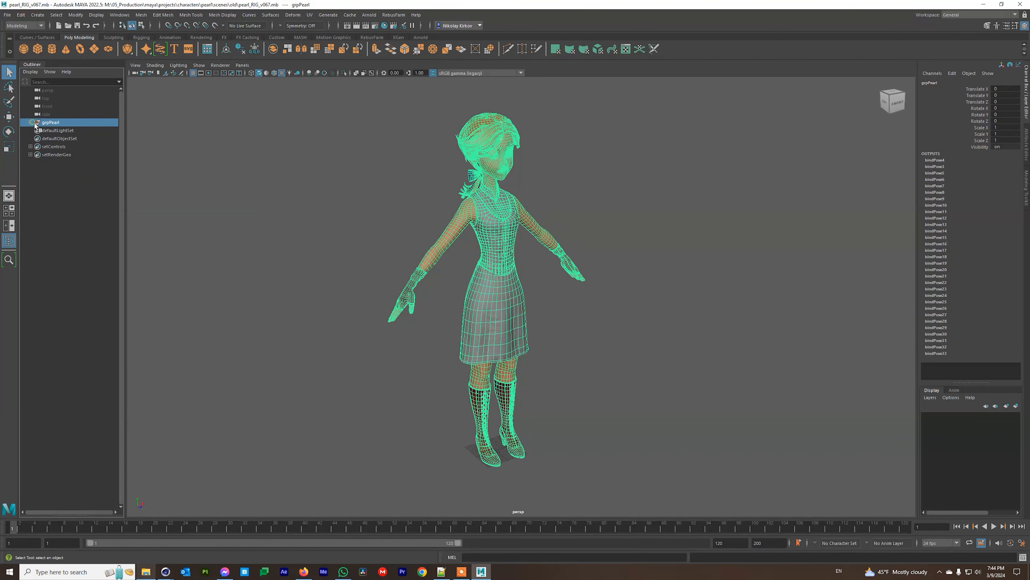
left_click(349, 15)
Open the Export Selection to Alembic options and set the range to Current frame.
mouse_move(380, 33)
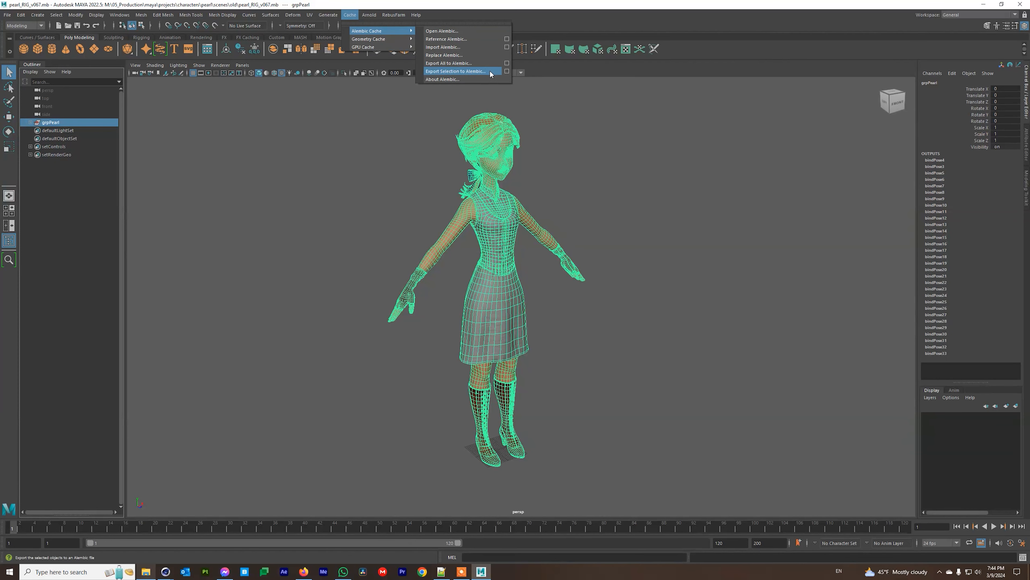
left_click(505, 71)
left_click(421, 225)
left_click_drag(340, 186, 182, 66)
scroll(233, 208, "down", 8)
scroll(233, 208, "down", 4)
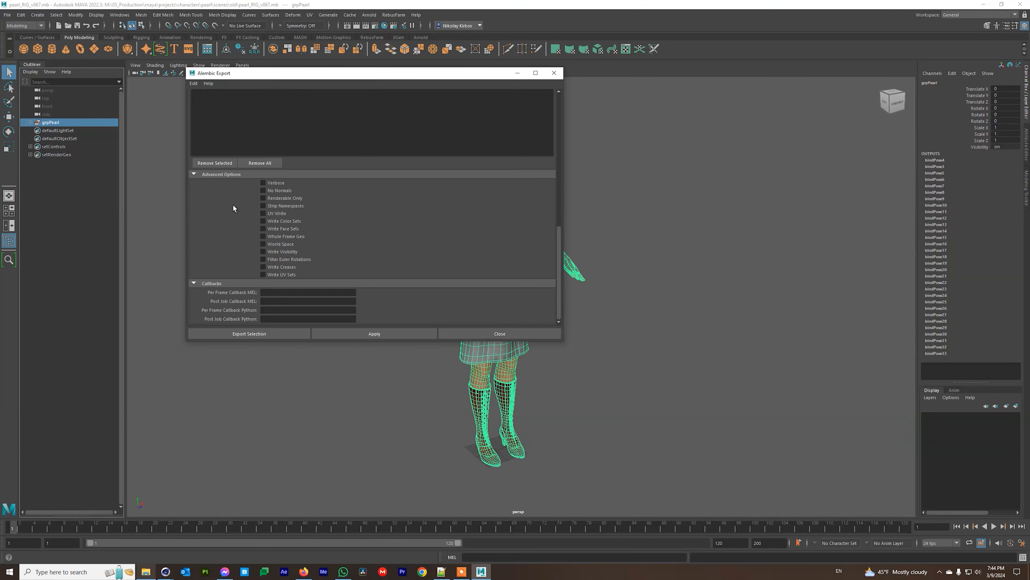
Enable No Normals, UV Write, Write Color Sets, Write Face Sets, Whole Frame Geo and World Space.
left_click(263, 191)
left_click(264, 206)
left_click(263, 212)
left_click(264, 205)
left_click(263, 221)
left_click(263, 229)
left_click(263, 236)
left_click(263, 244)
Enable Write UV Sets, Write Creases, Filter Euler Rotations and Write Visibility, keeping Verbose off.
left_click(263, 275)
left_click(264, 266)
left_click(263, 260)
left_click(263, 252)
left_click(263, 183)
left_click(263, 182)
scroll(242, 266, "up", 1)
scroll(242, 263, "up", 5)
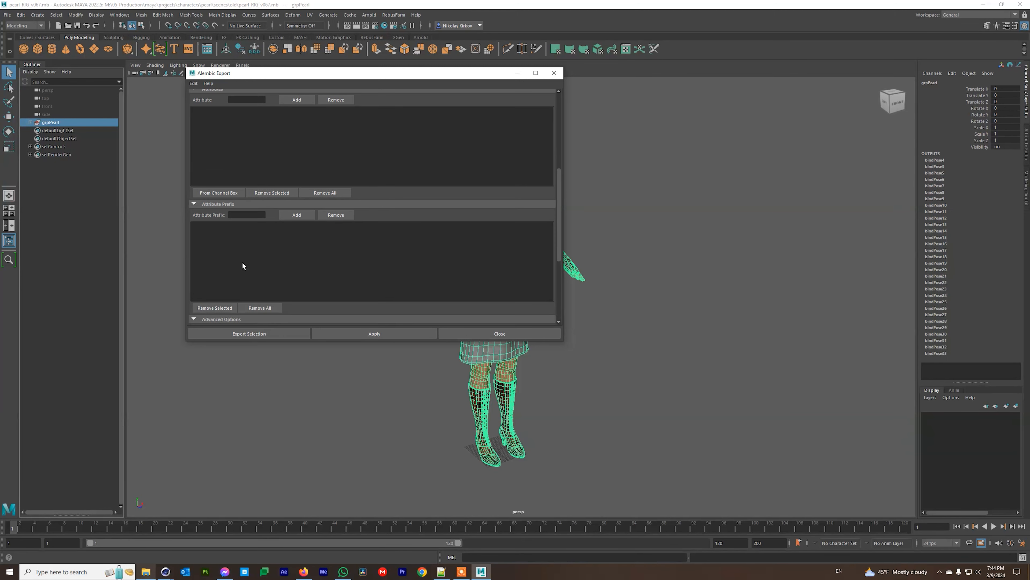
scroll(274, 280, "down", 5)
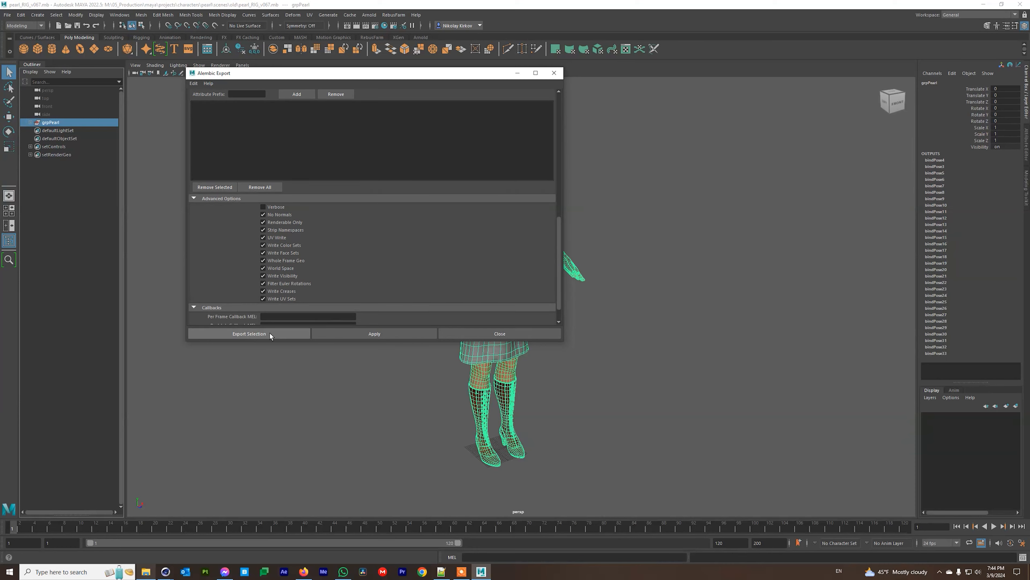
left_click(242, 335)
Save the Alembic export as Pearl_layout in the desktop's Script Character Importer folder.
left_click(274, 84)
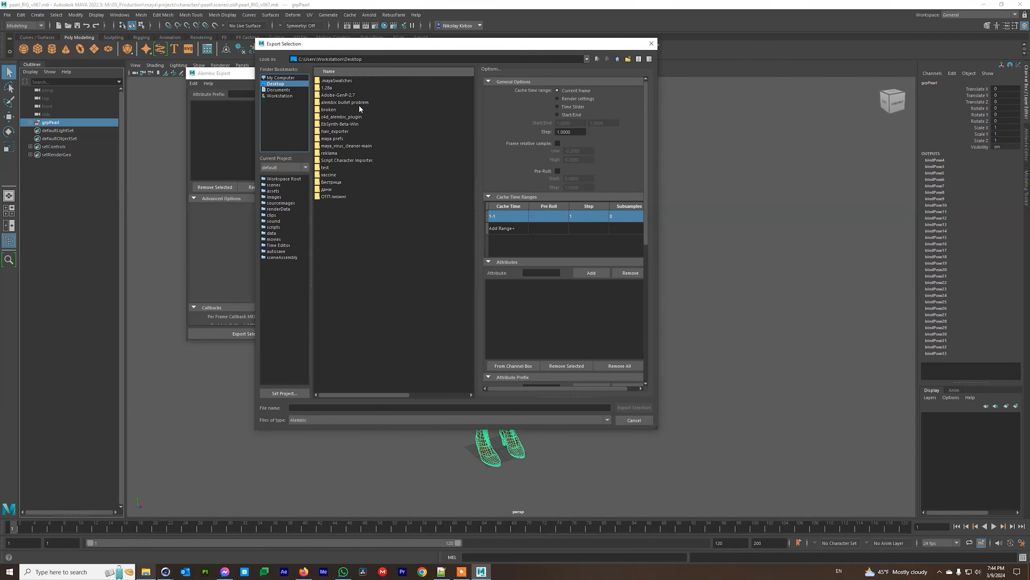
double_click(351, 161)
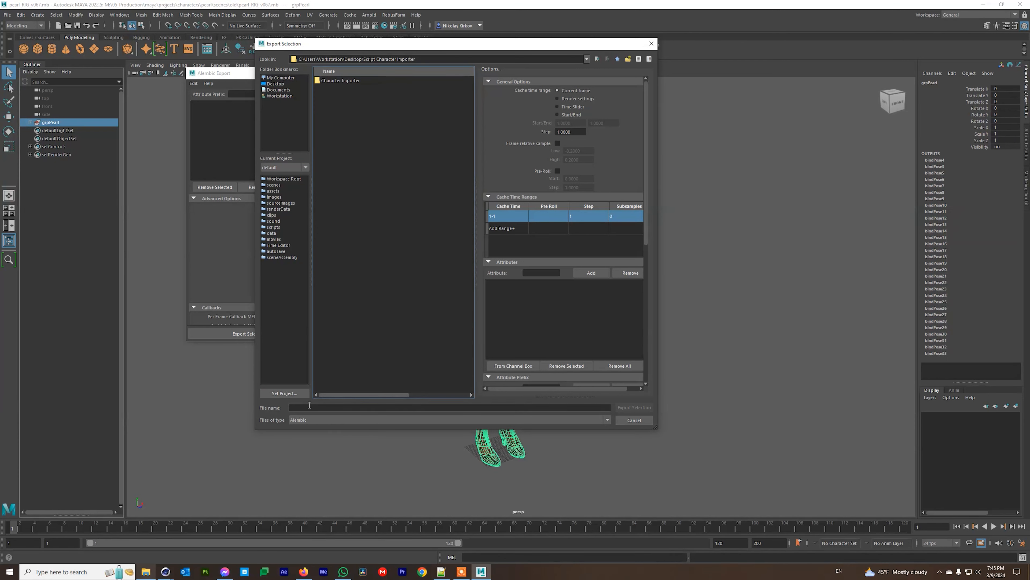
left_click(330, 406)
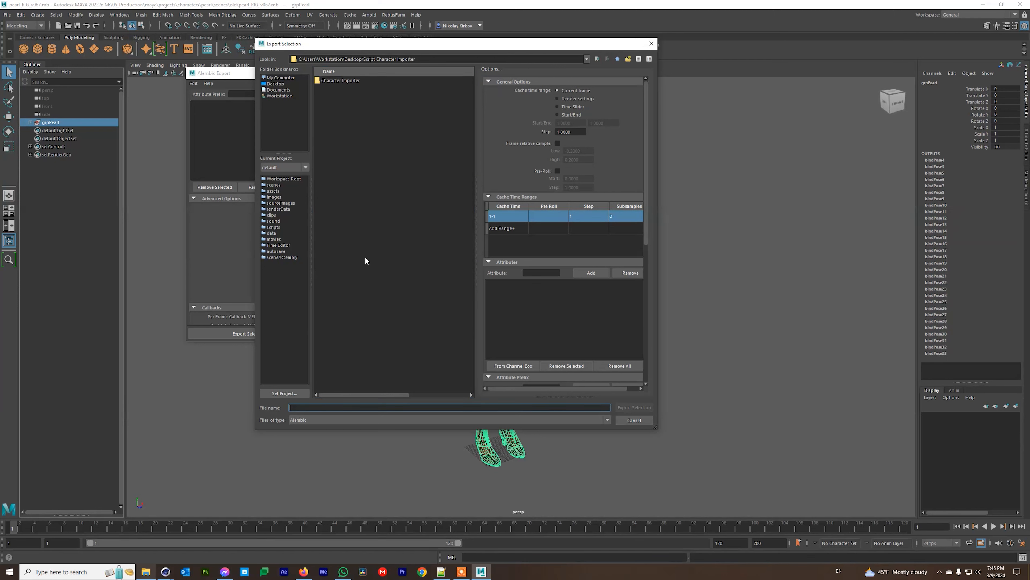
type("Pearl_layou")
scroll(561, 330, "down", 6)
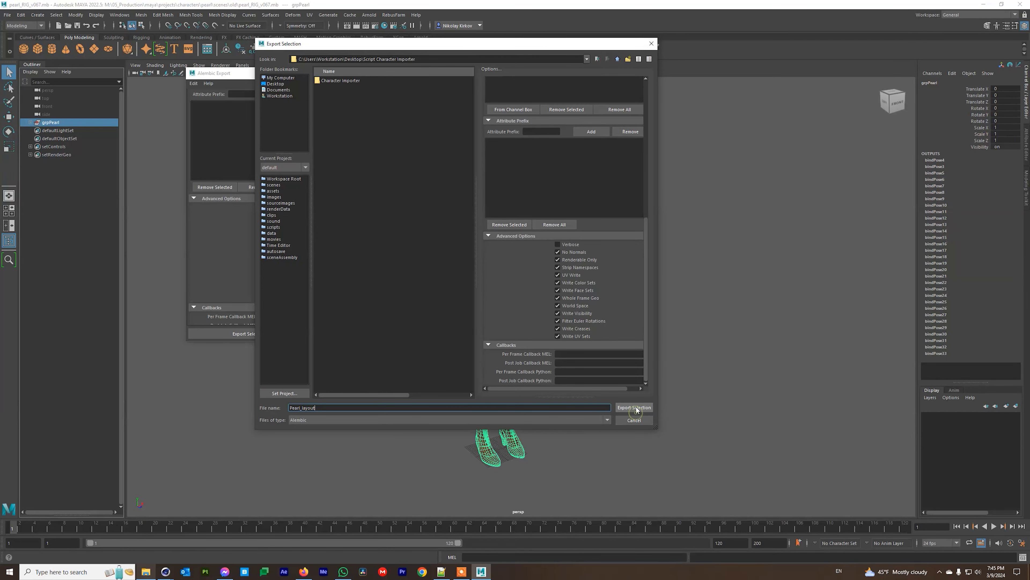
left_click(635, 410)
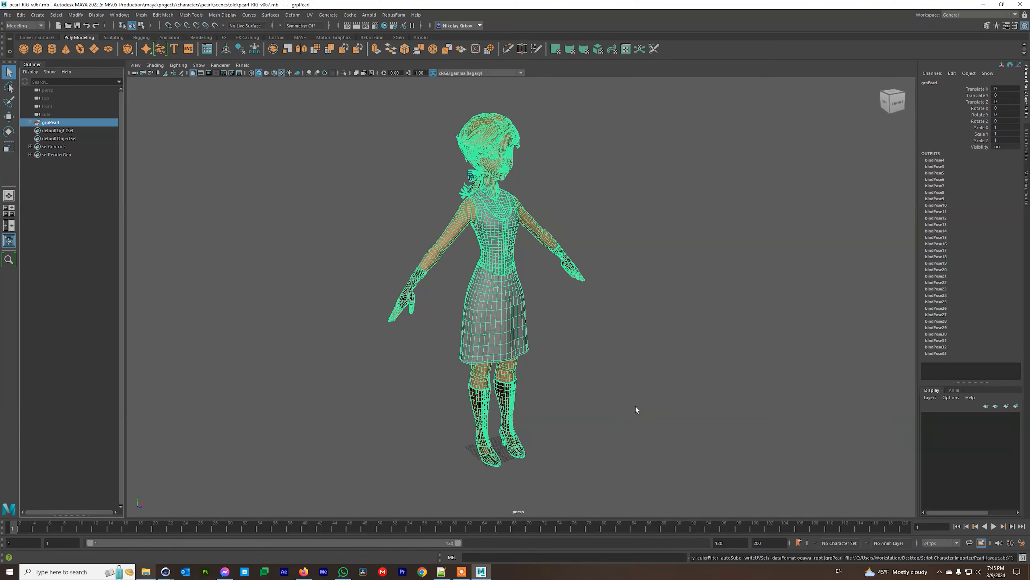
mouse_move(164, 570)
left_click(137, 557)
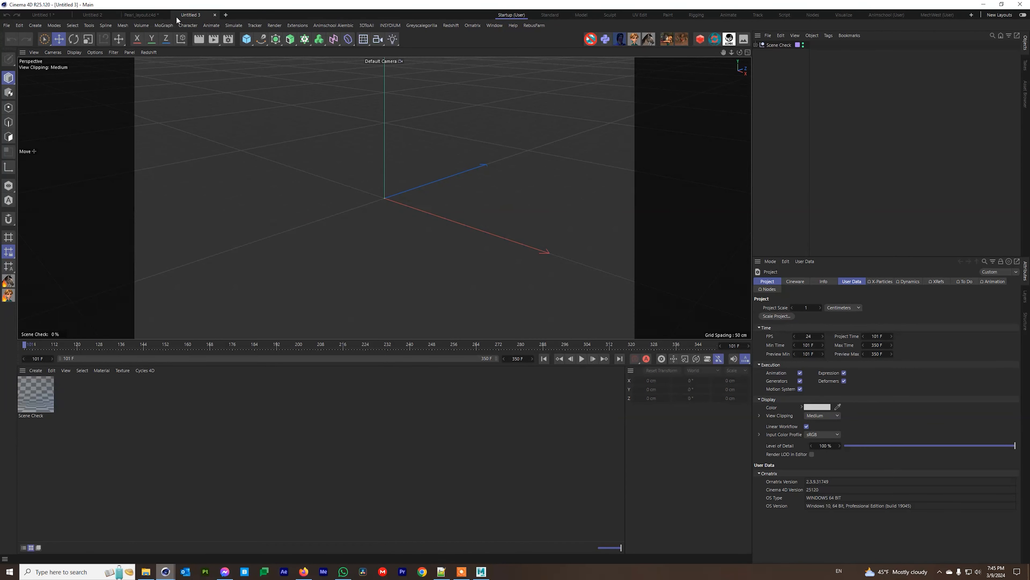
Open Pearl_layout.abc from the Script Character Importer folder via File > Open.
left_click(13, 26)
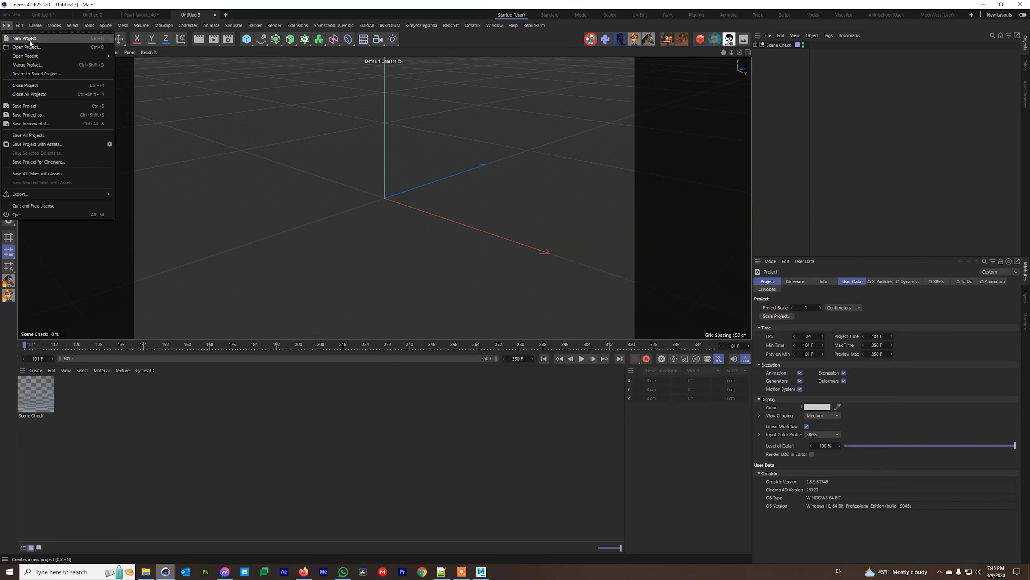
left_click(46, 62)
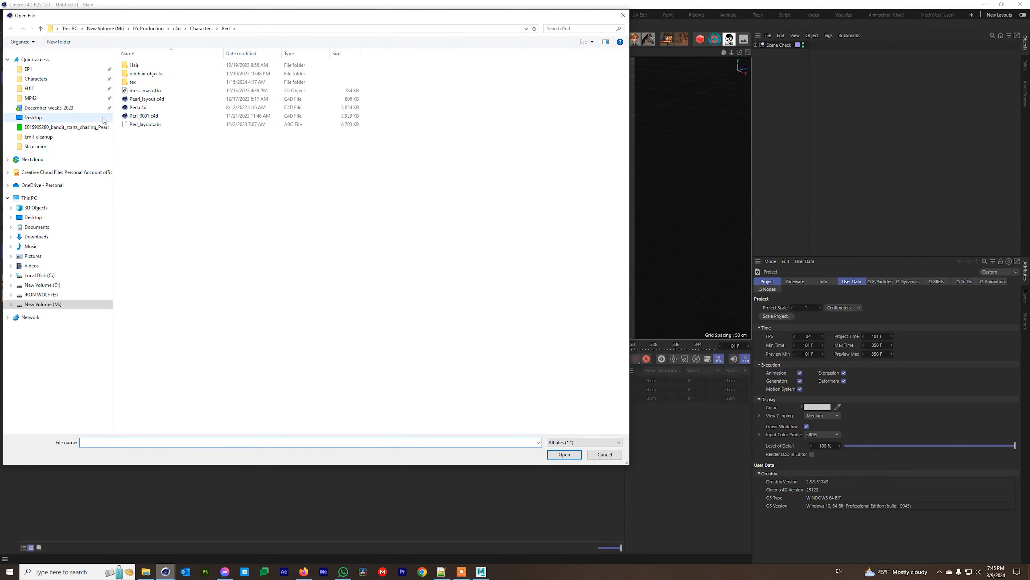
left_click(33, 217)
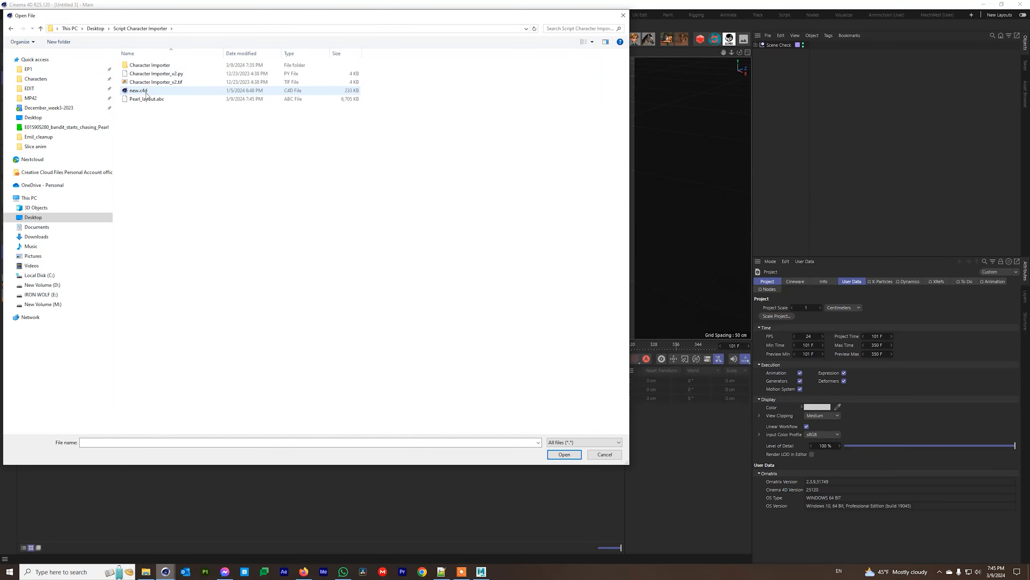
left_click(137, 99)
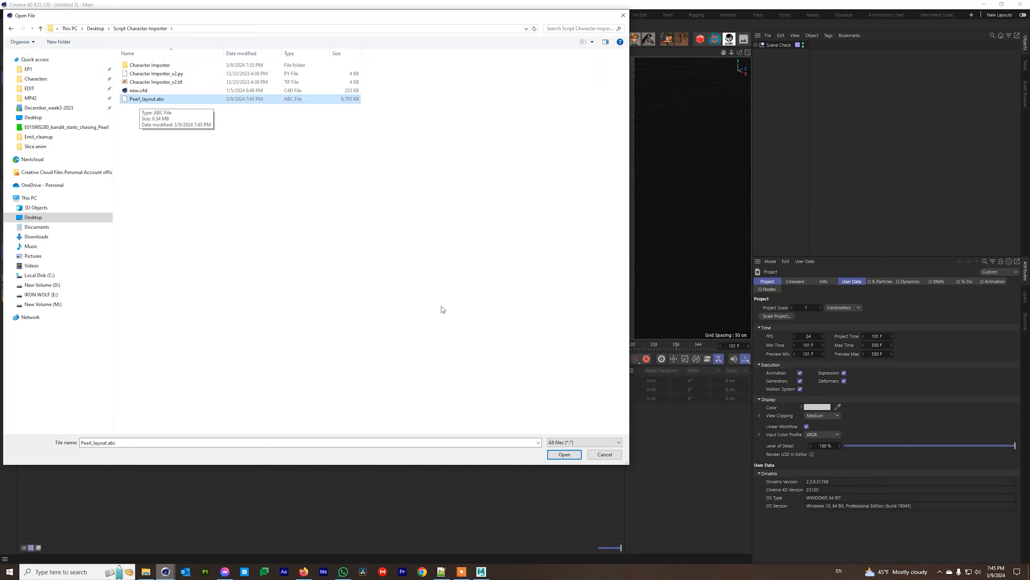
left_click(558, 456)
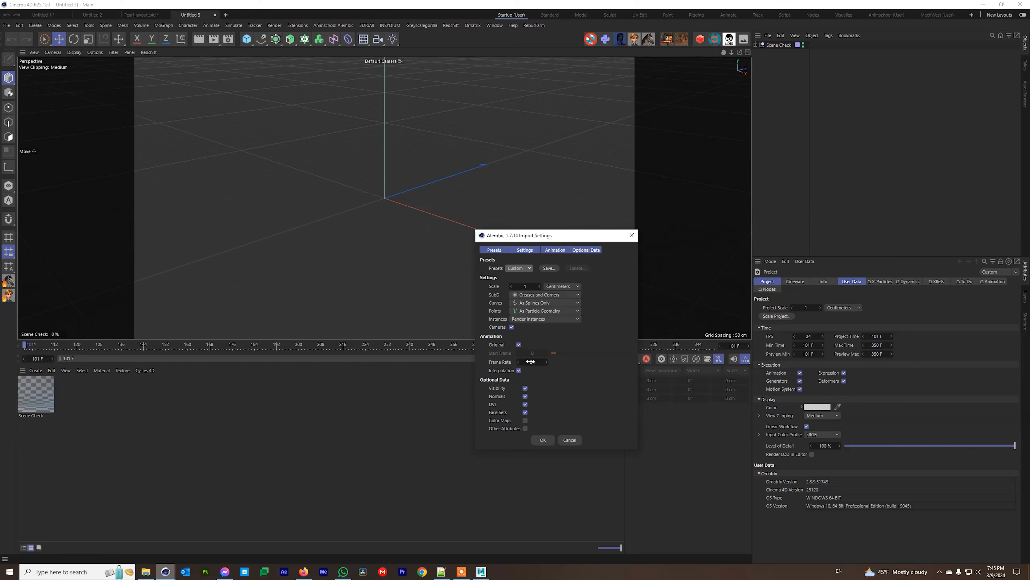
Confirm the Alembic import, check the 24 fps project settings, and expand grpPearl.
left_click(548, 440)
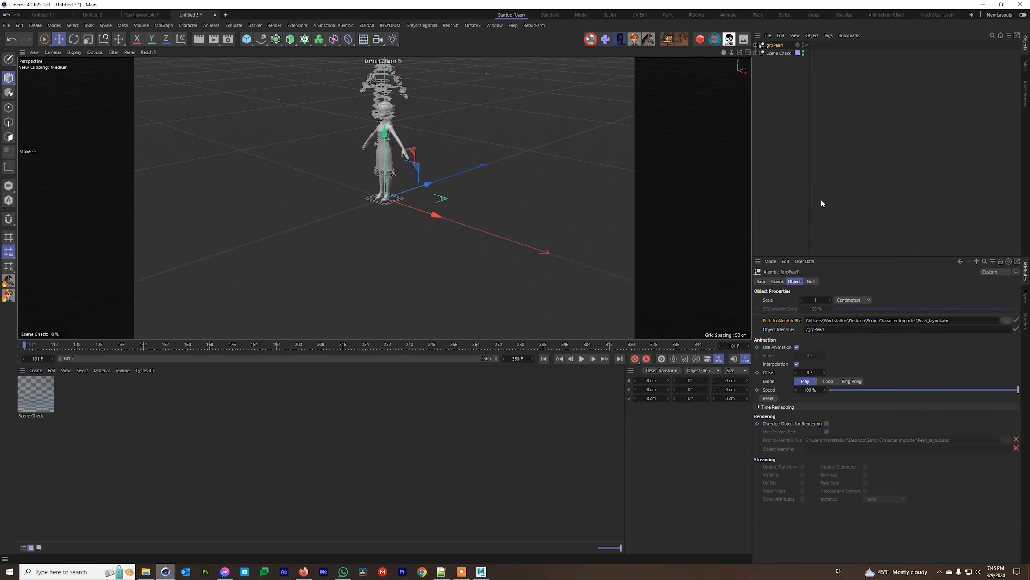
left_click(780, 226)
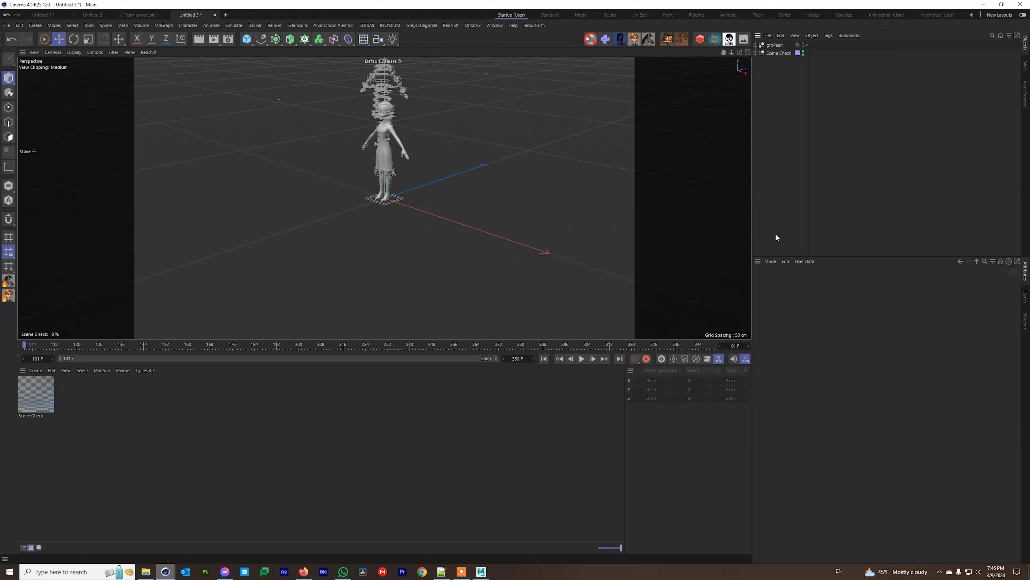
left_click(769, 261)
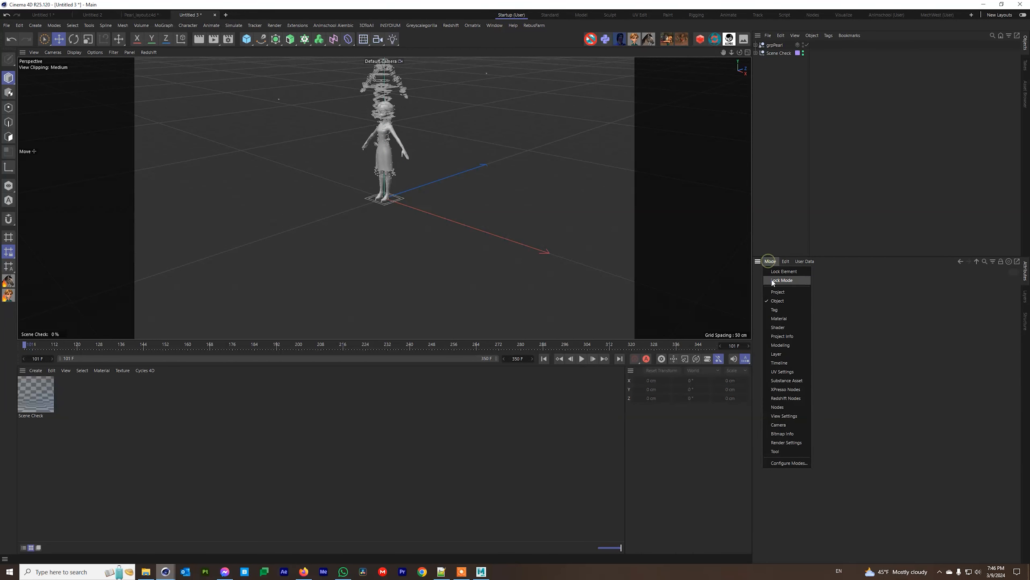
left_click(775, 293)
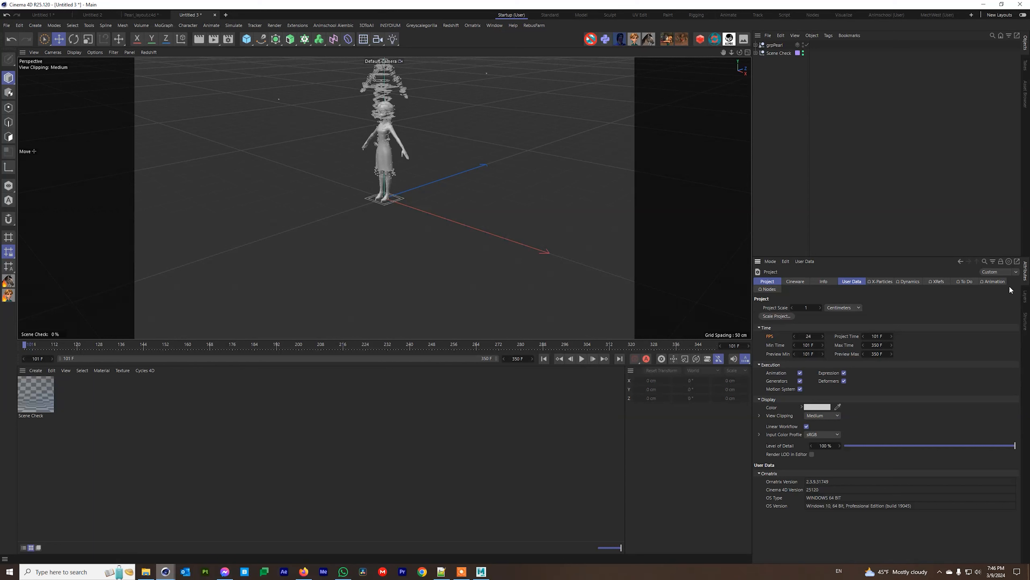
middle_click_drag(400, 144, 403, 204, "alt")
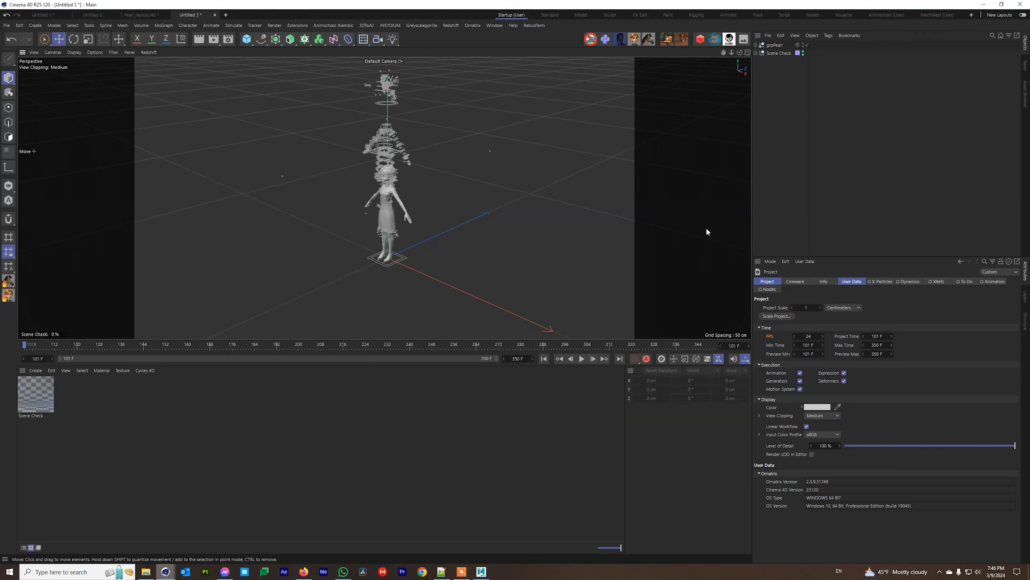
left_click(756, 45)
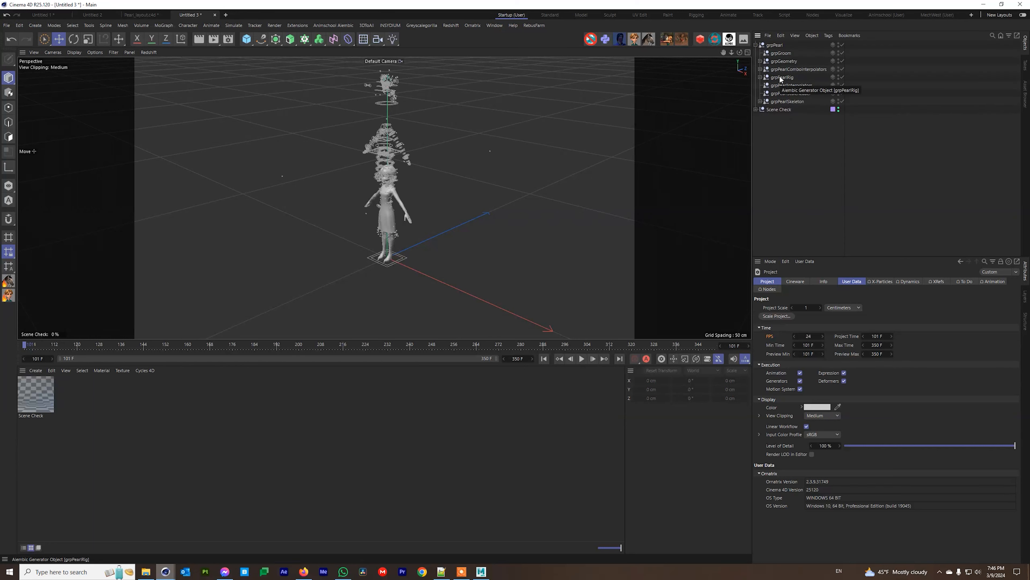
Delete the six helper groups: rig, combo interpolators, groom, interpolators, scale reader and skeleton.
scroll(401, 175, "up", 5)
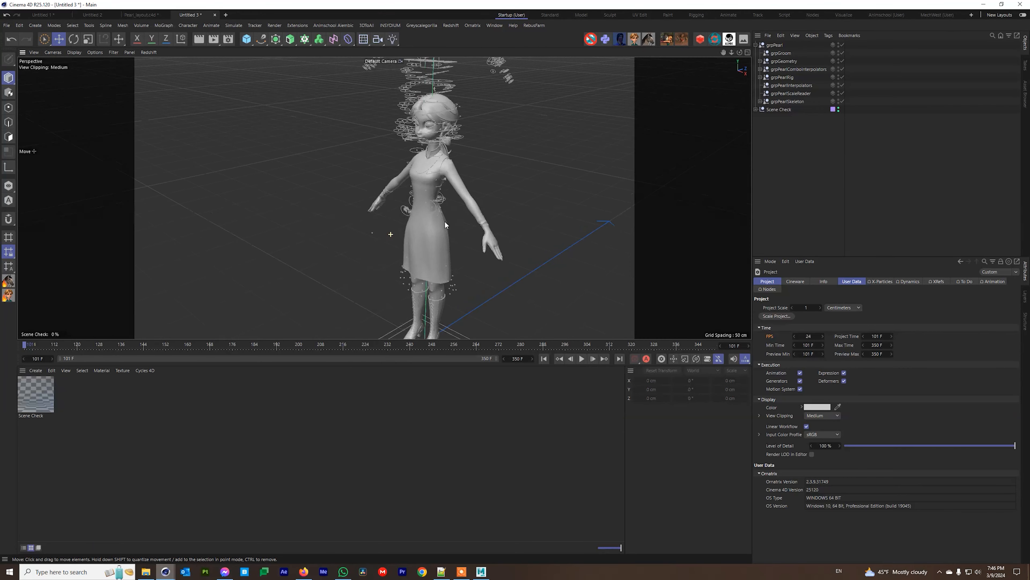
left_click_drag(453, 197, 541, 194, "alt")
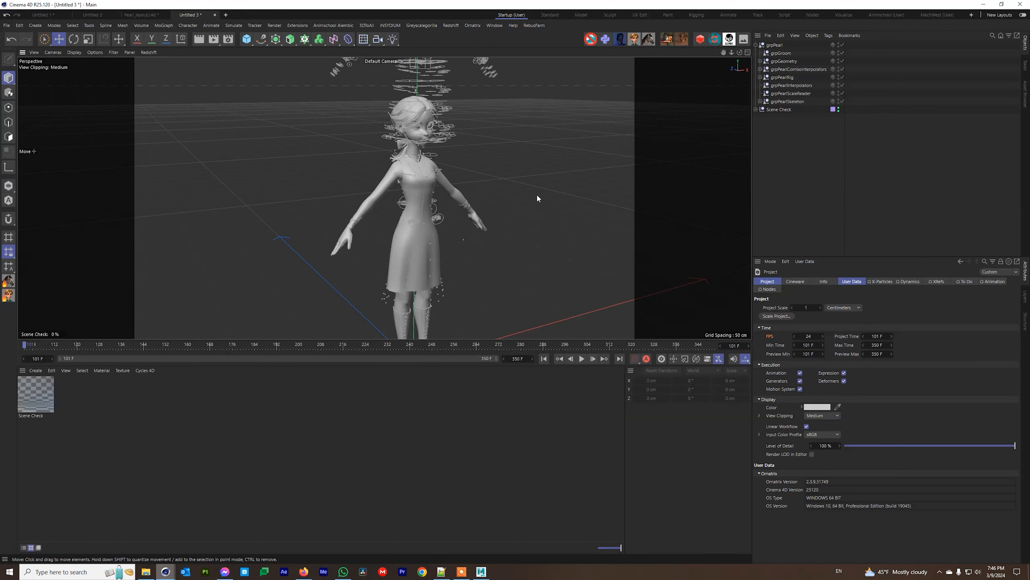
left_click(782, 77)
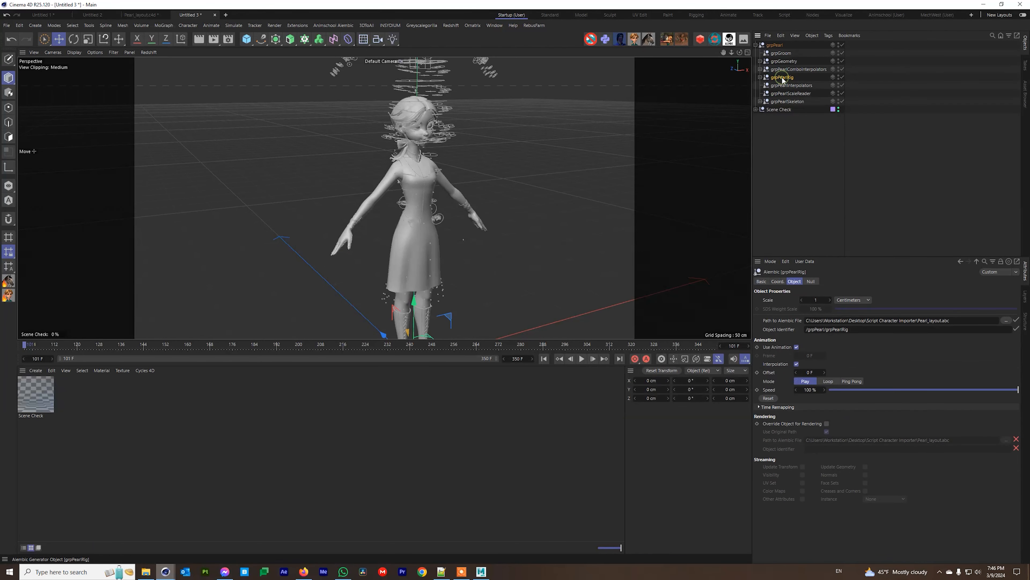
left_click(794, 70, "ctrl")
left_click(779, 54, "ctrl")
left_click(787, 86, "ctrl")
left_click(786, 93, "ctrl")
left_click(787, 102, "ctrl")
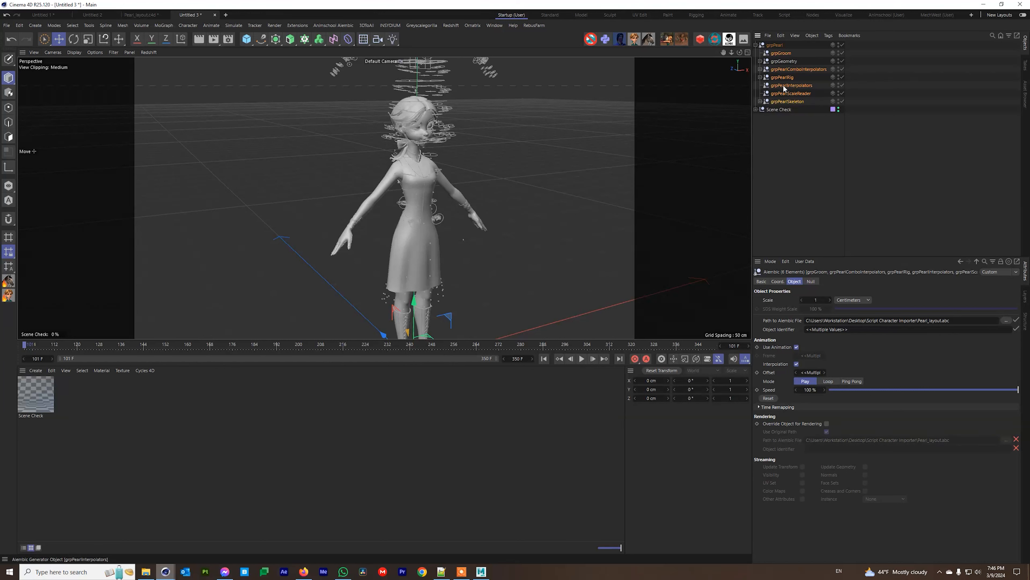
key("Delete")
Inside grpGeometry, delete grpHairstyles, geoEyelashes and geoEyebrows.
left_click(760, 53)
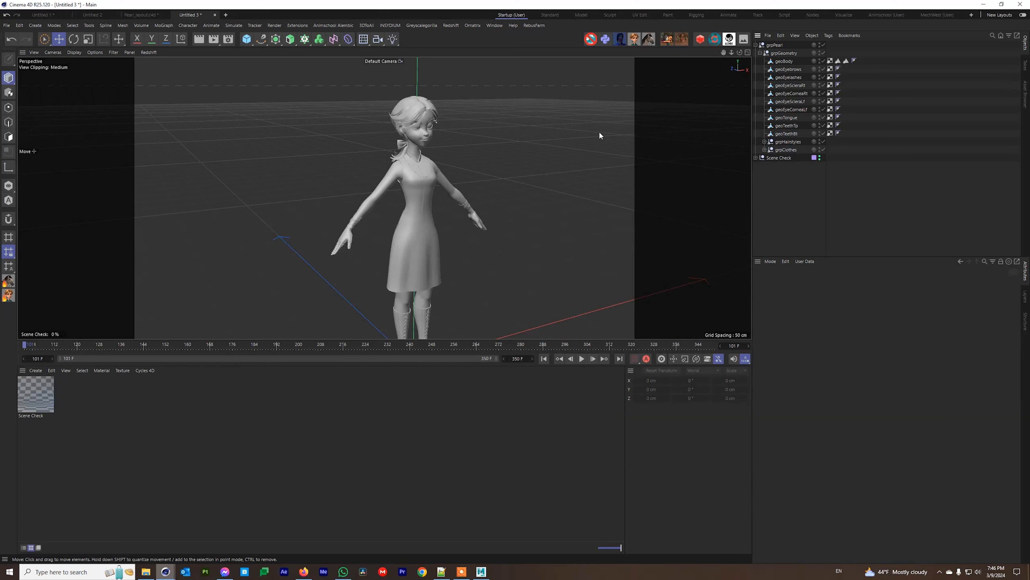
scroll(413, 116, "up", 6)
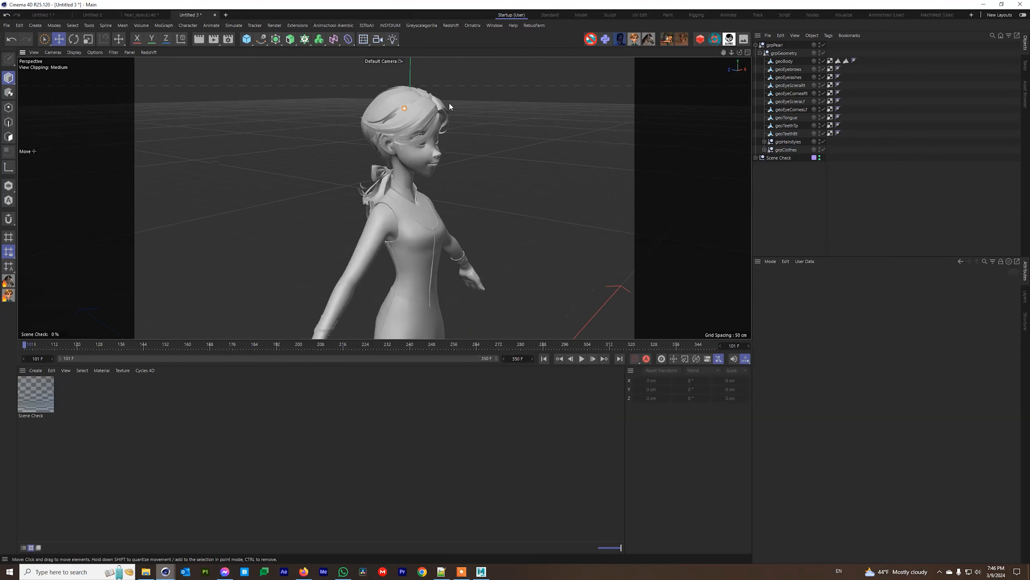
left_click_drag(386, 118, 363, 118, "alt")
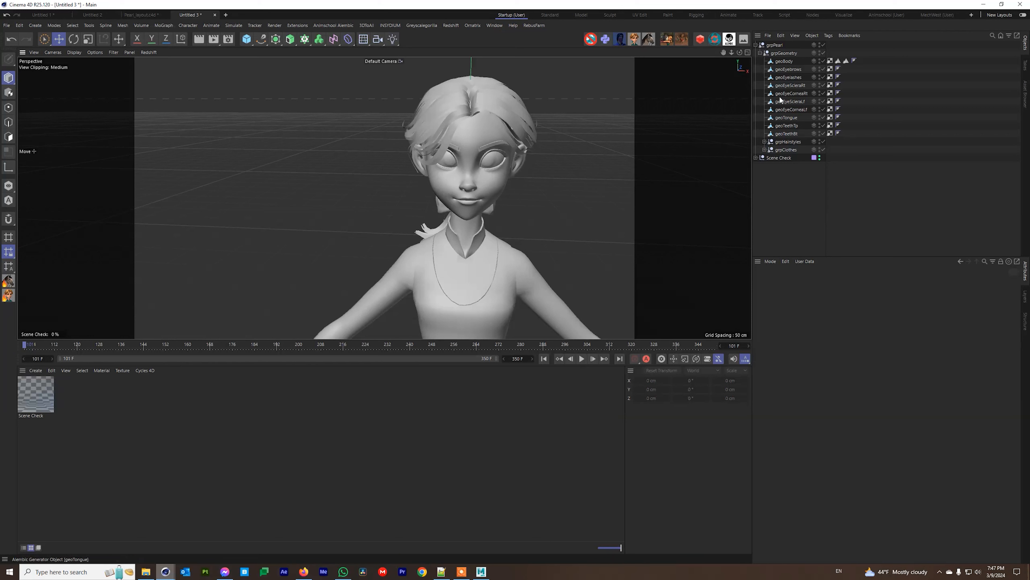
left_click(792, 142)
key("Delete")
left_click(791, 78)
key("Delete")
left_click(792, 69)
key("Delete")
Delete geoDressProxy from grpClothes and make geoDress visible.
left_click(765, 125)
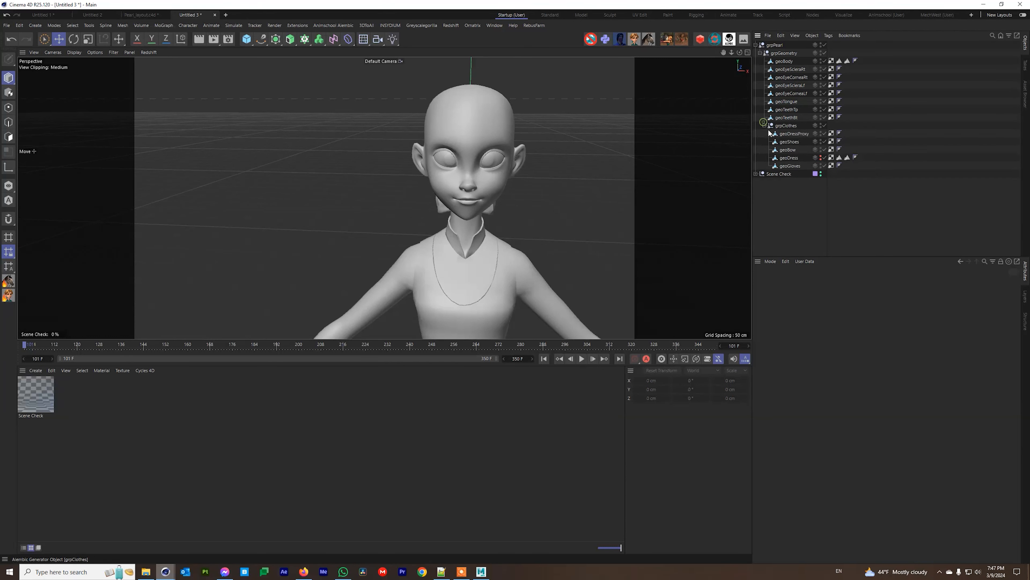
left_click(790, 158)
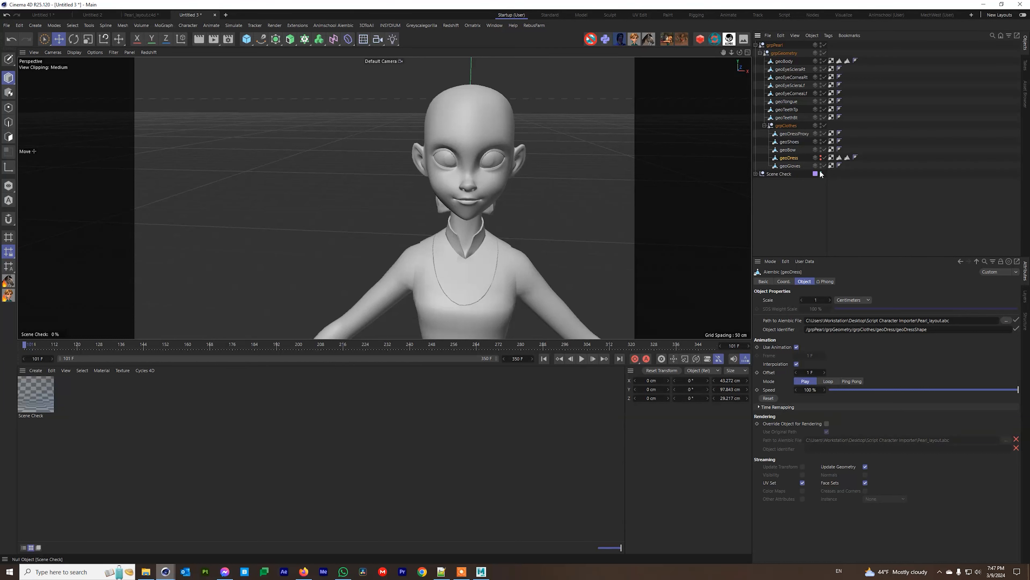
left_click(795, 134)
key("Delete")
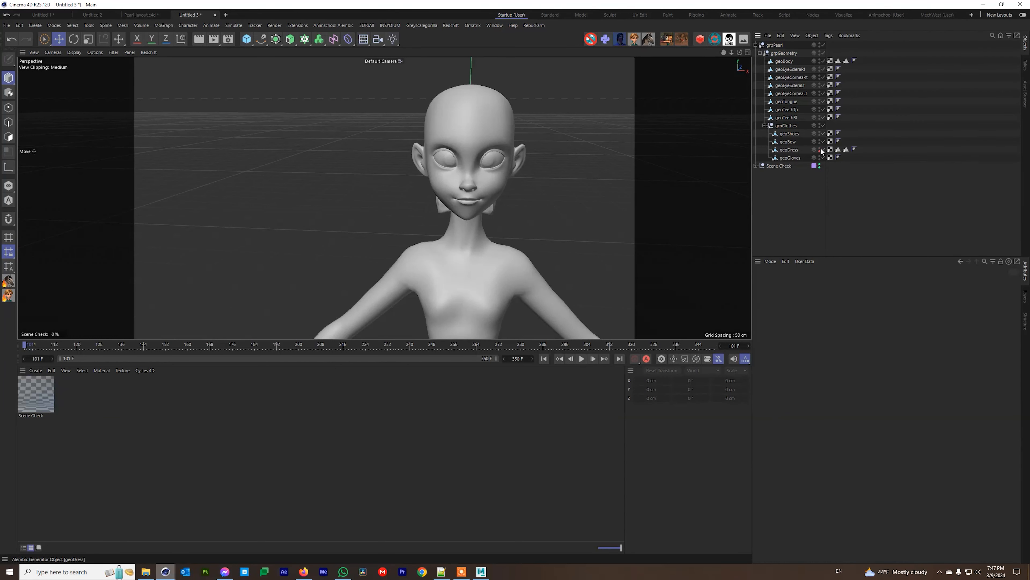
left_click(820, 149)
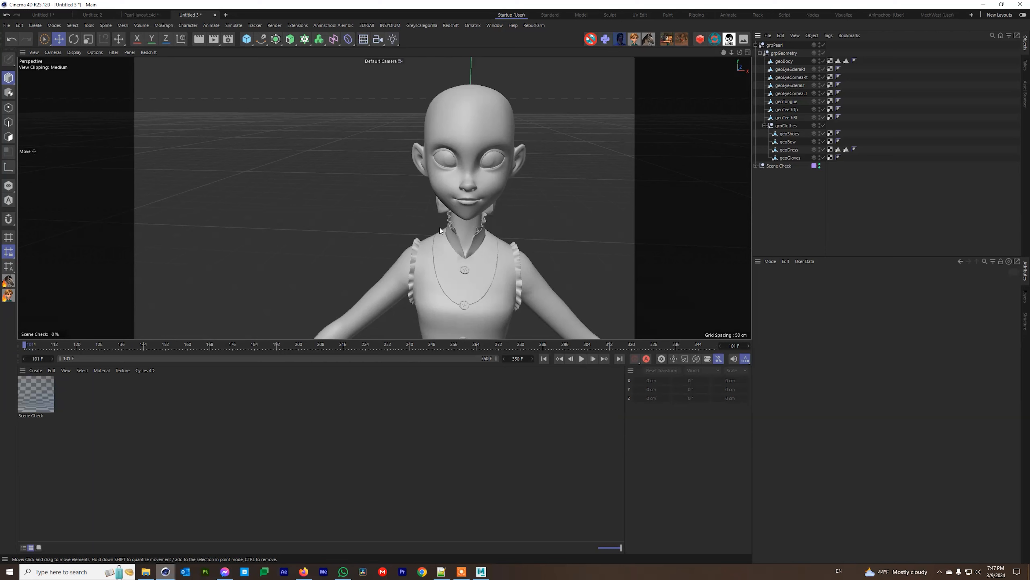
Delete the Scene Check material from the Material Manager.
middle_click_drag(461, 252, 473, 171, "alt")
scroll(507, 219, "down", 5)
middle_click_drag(505, 240, 475, 190, "alt")
scroll(447, 226, "down", 5)
left_click_drag(447, 226, 411, 231, "alt")
left_click(33, 399)
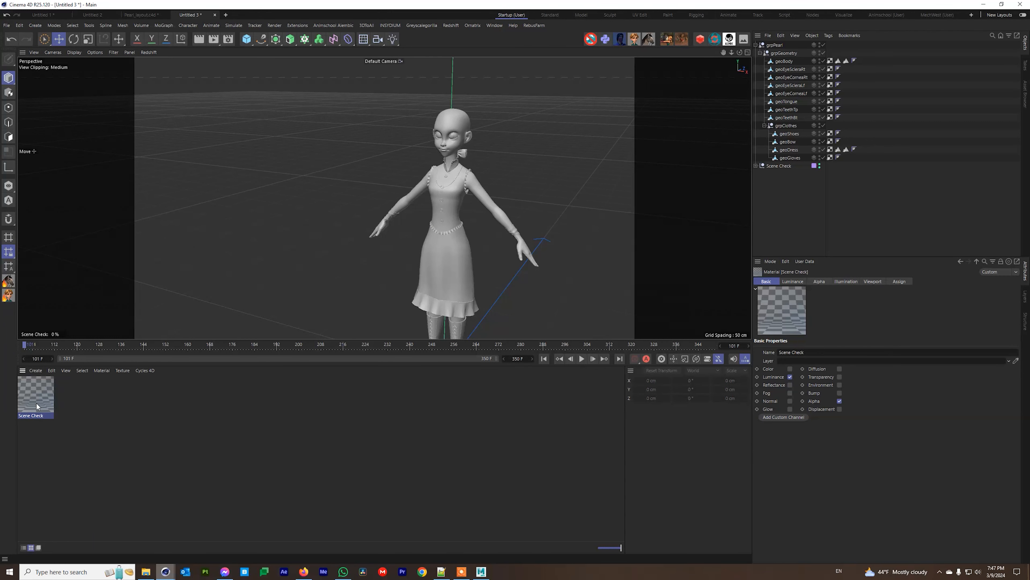
key("Delete")
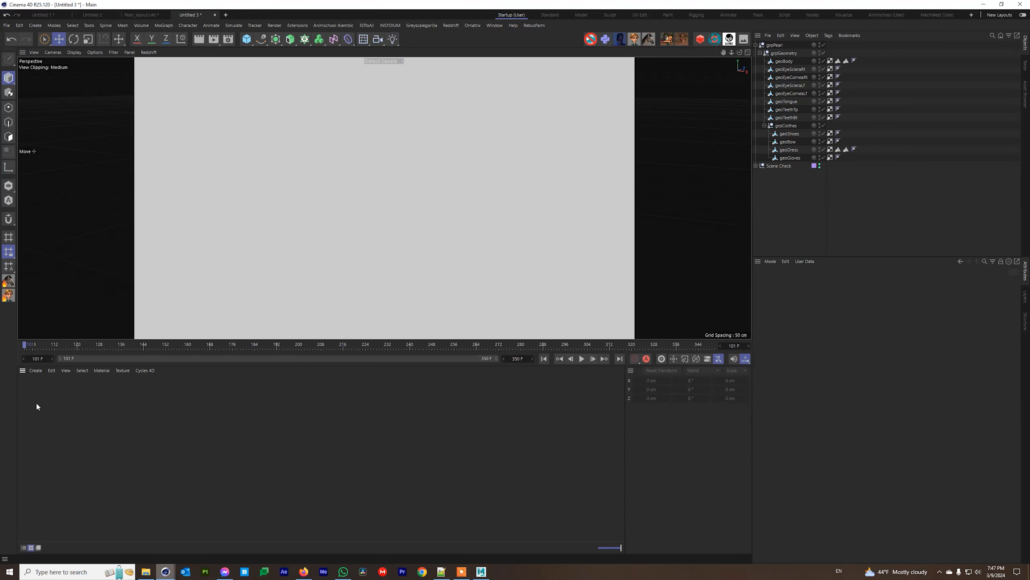
Delete the Scene Check null object from the scene.
left_click(773, 166)
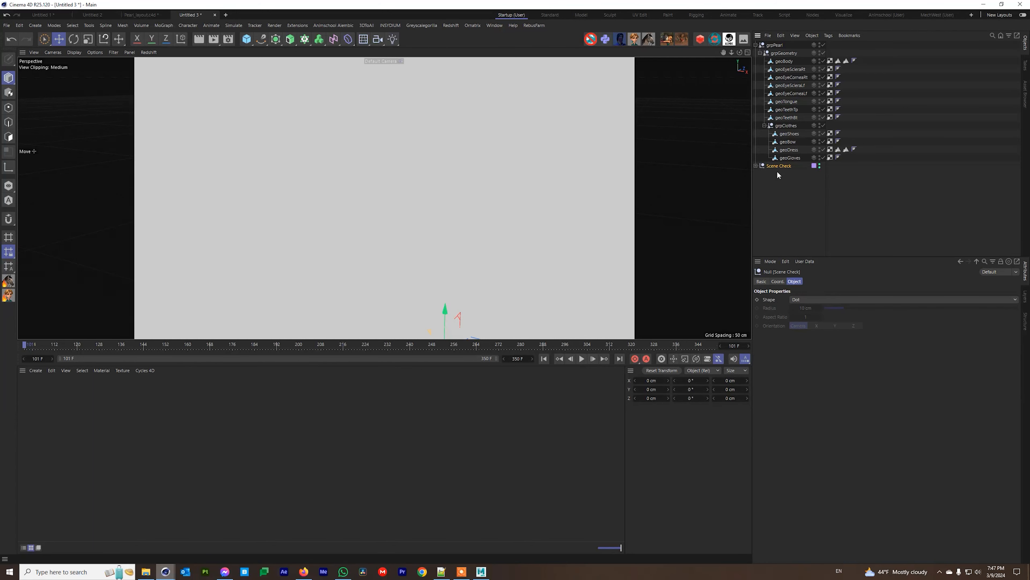
key("Delete")
middle_click_drag(443, 213, 423, 142, "alt")
left_click_drag(422, 194, 515, 199, "alt")
Copy all nine materials from Pearl_layout.c4d and paste them into Untitled 3.
left_click(141, 15)
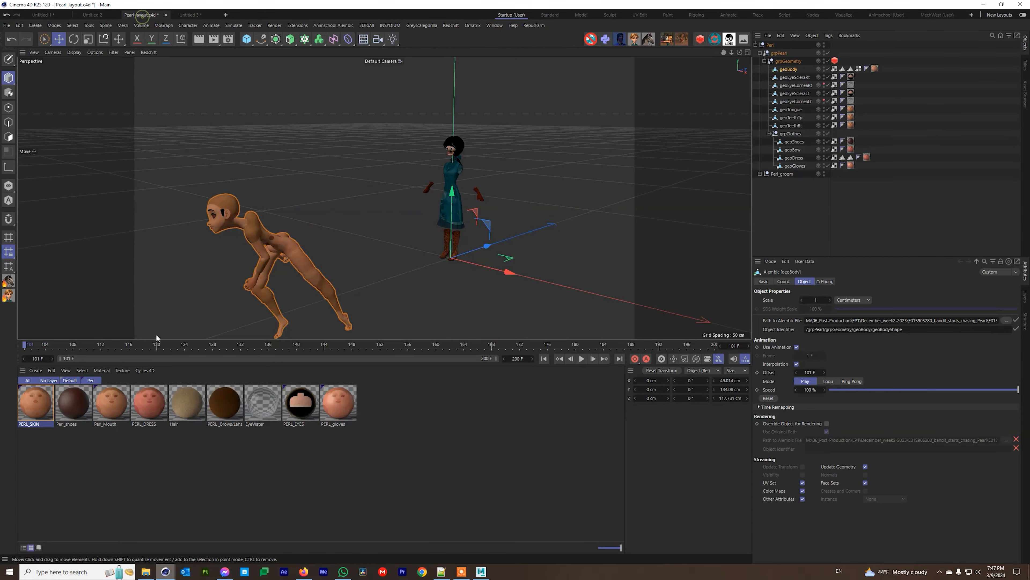
left_click_drag(158, 427, 19, 392)
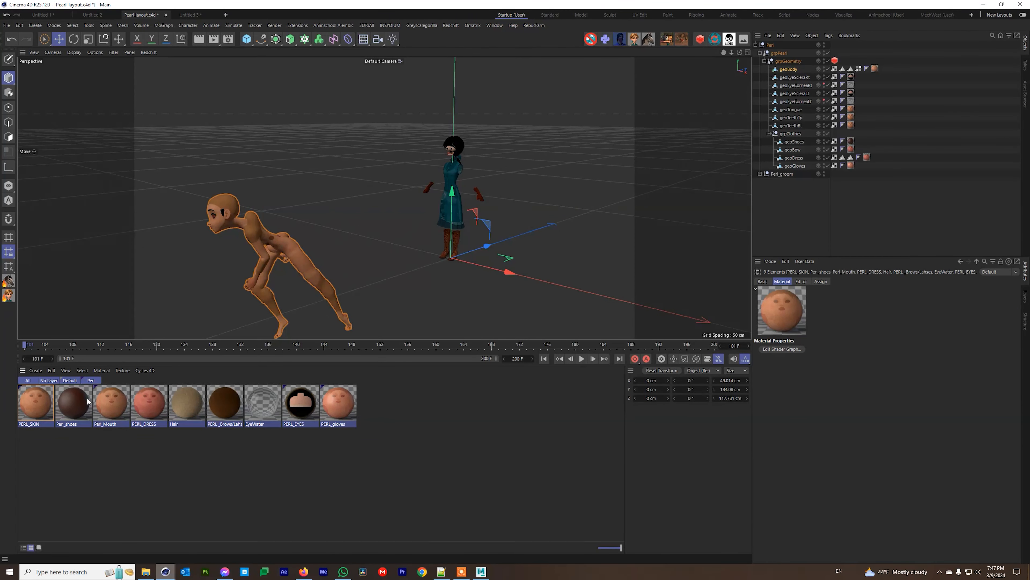
left_click(196, 15)
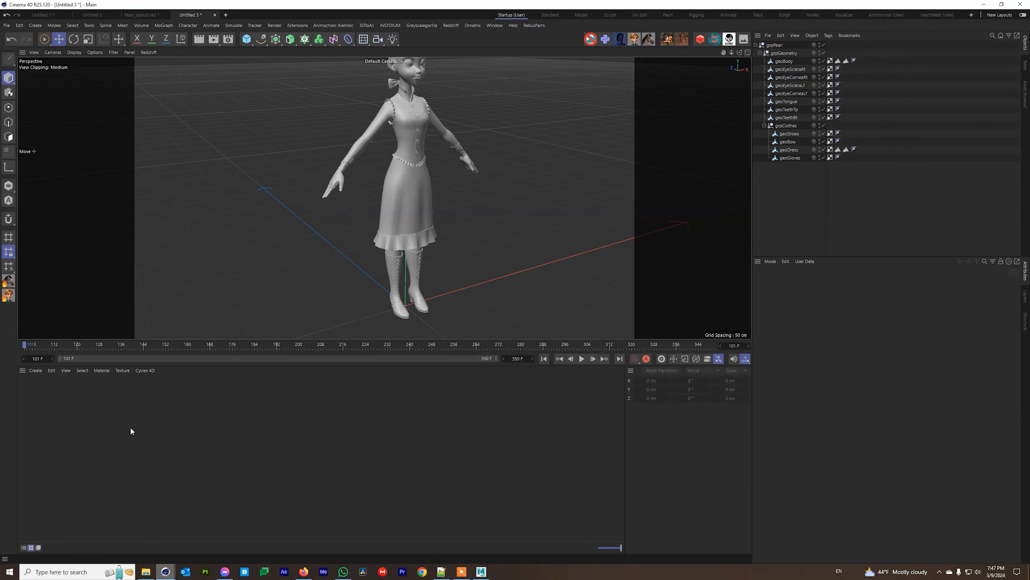
key("ctrl+v")
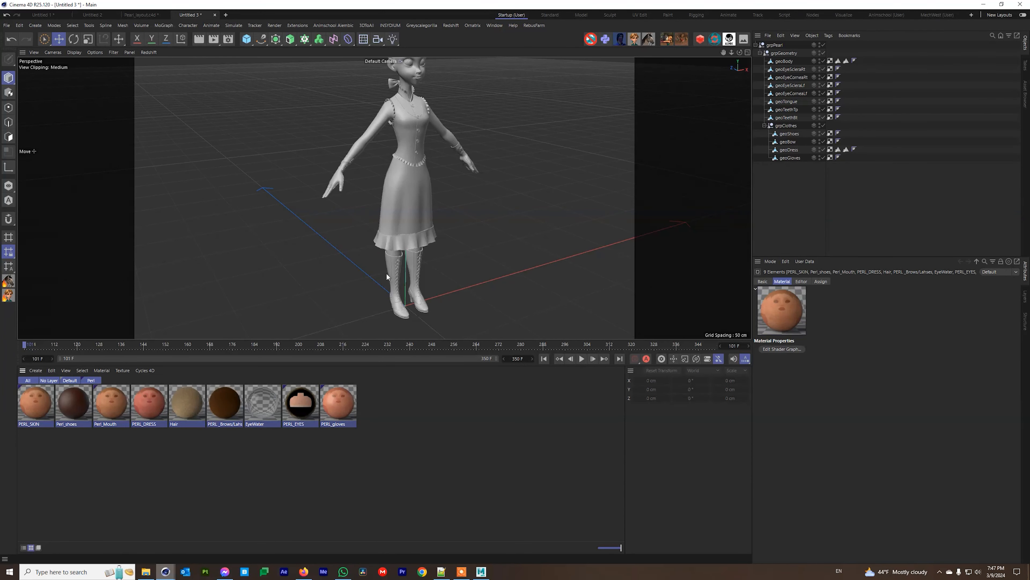
Apply PERL_SKIN, PERL_DRESS and PERL_gloves to body, dress and gloves, then open PERL_gloves' graph.
left_click(34, 400)
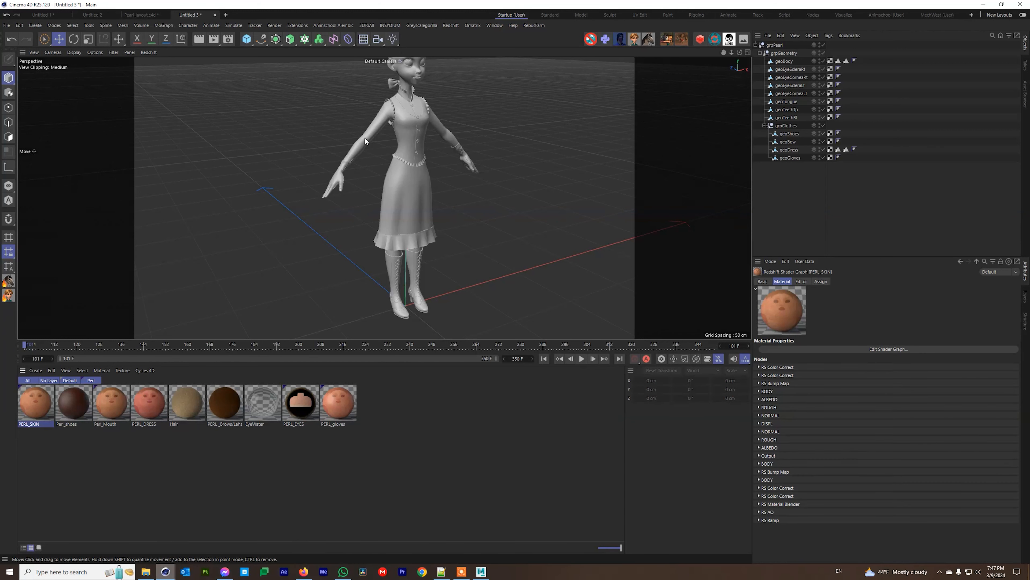
mouse_move(46, 419)
left_mouse_down()
mouse_move(368, 173)
mouse_move(374, 131)
mouse_move(349, 307)
left_mouse_up()
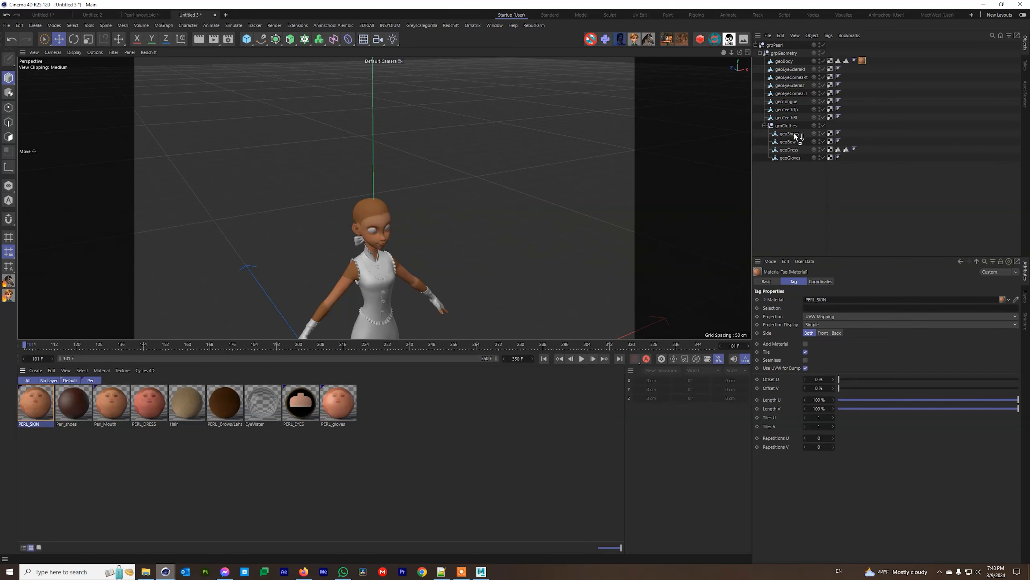
left_click_drag(795, 152, 793, 142)
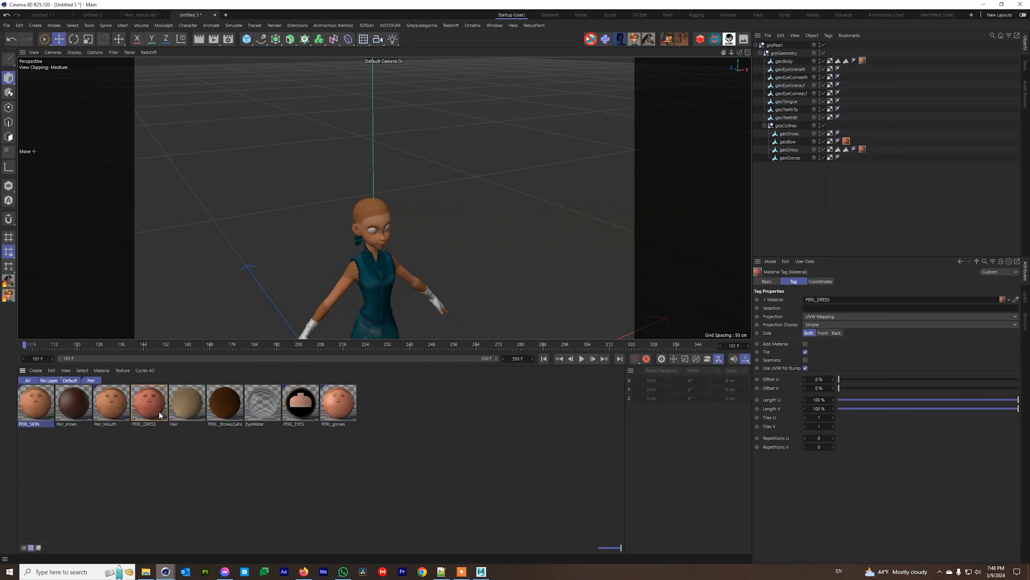
left_click(339, 407)
left_click_drag(340, 408, 789, 158)
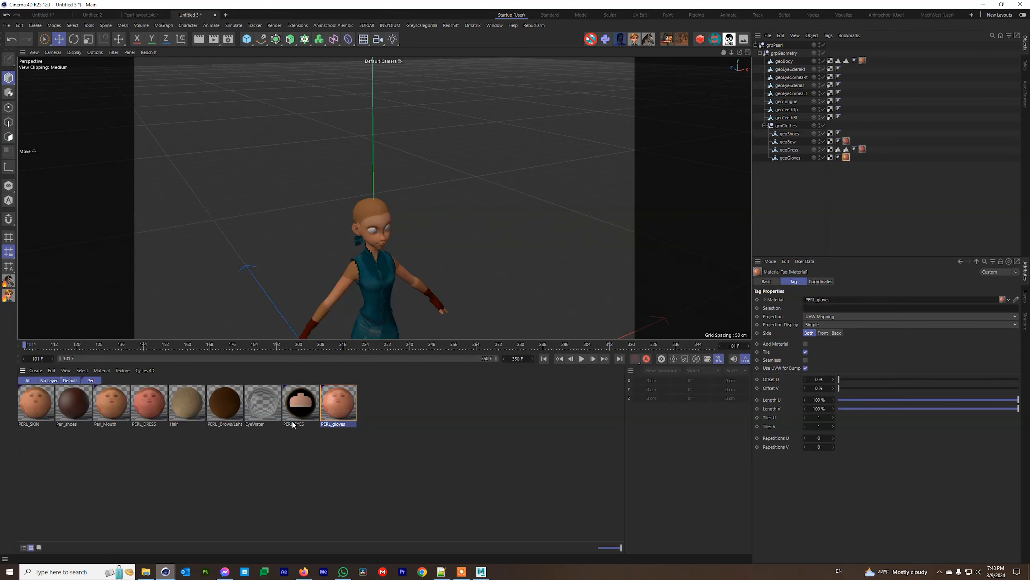
double_click(351, 397)
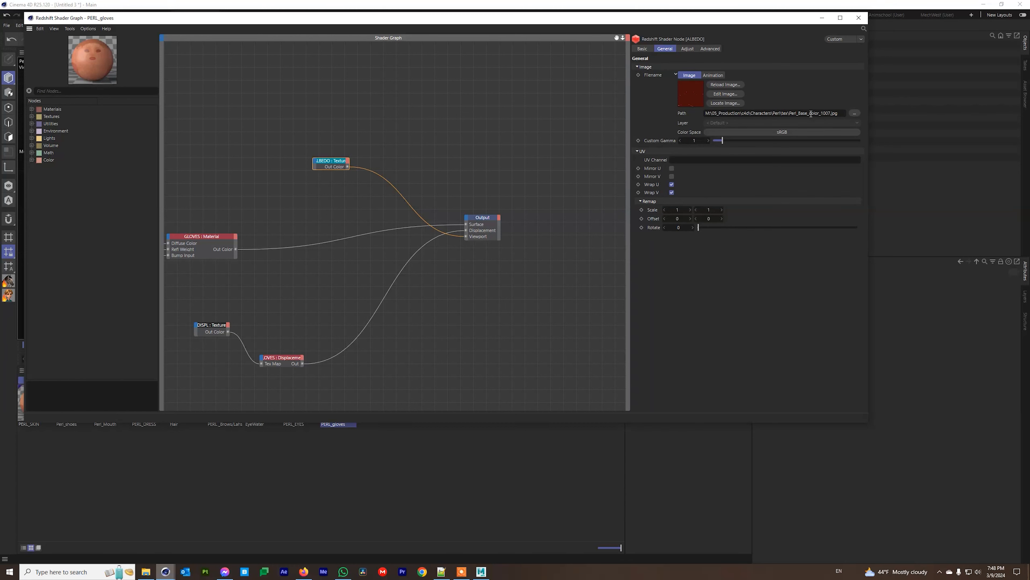
Compare the albedo texture nodes in the PERL_DRESS and PERL_SKIN shader graphs.
left_click(859, 18)
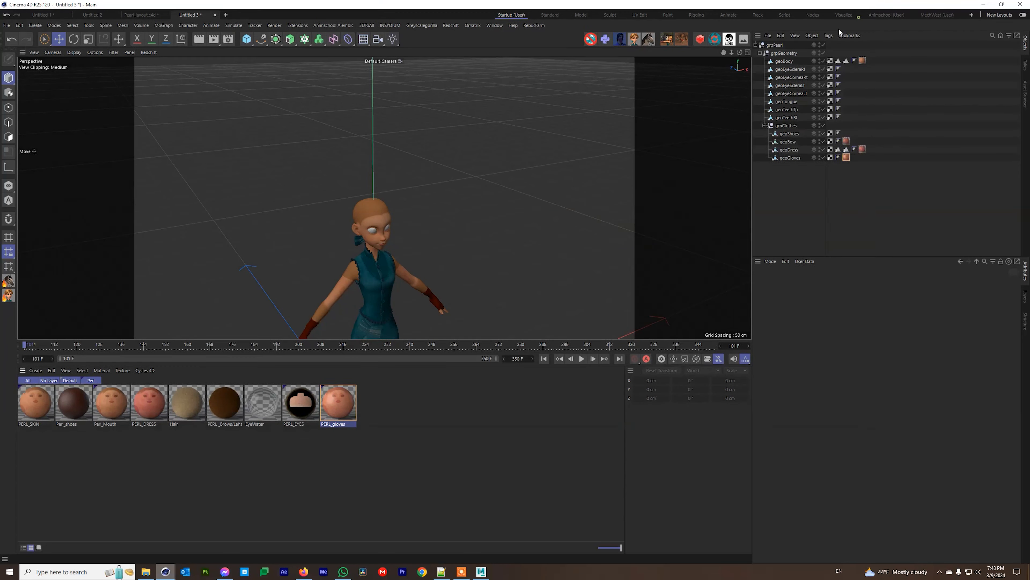
left_click(145, 409)
double_click(144, 409)
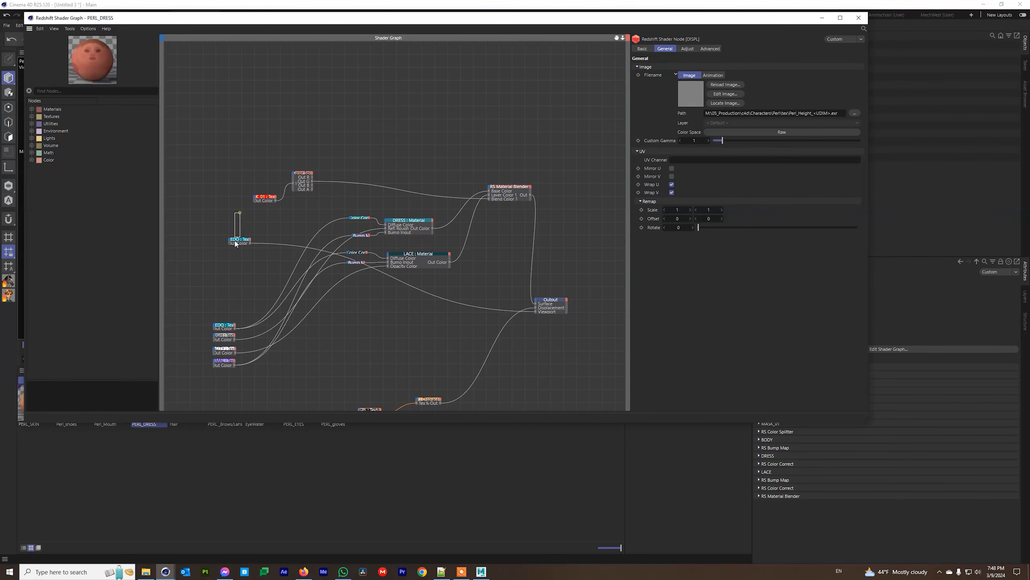
left_click(238, 240)
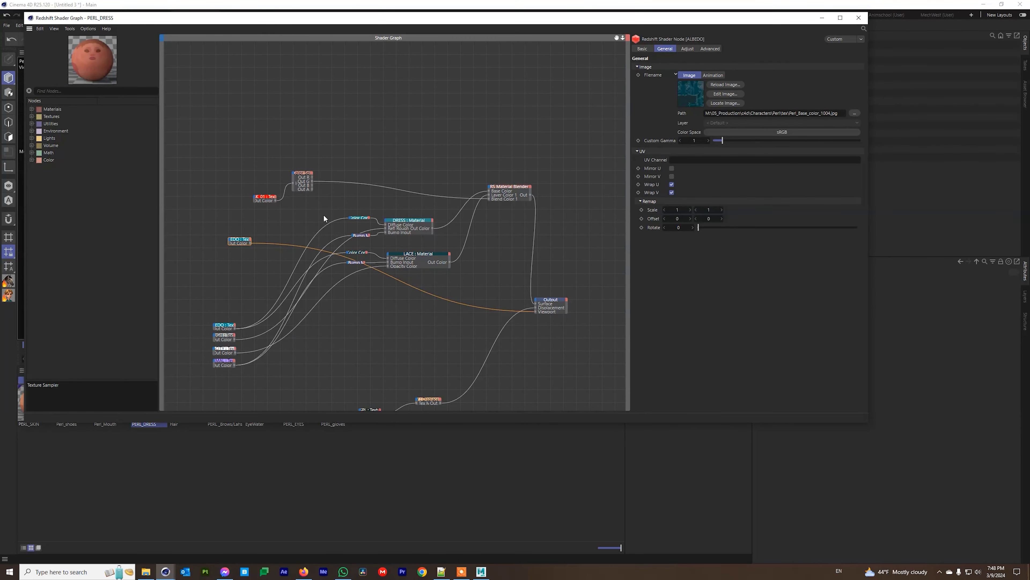
left_click(859, 17)
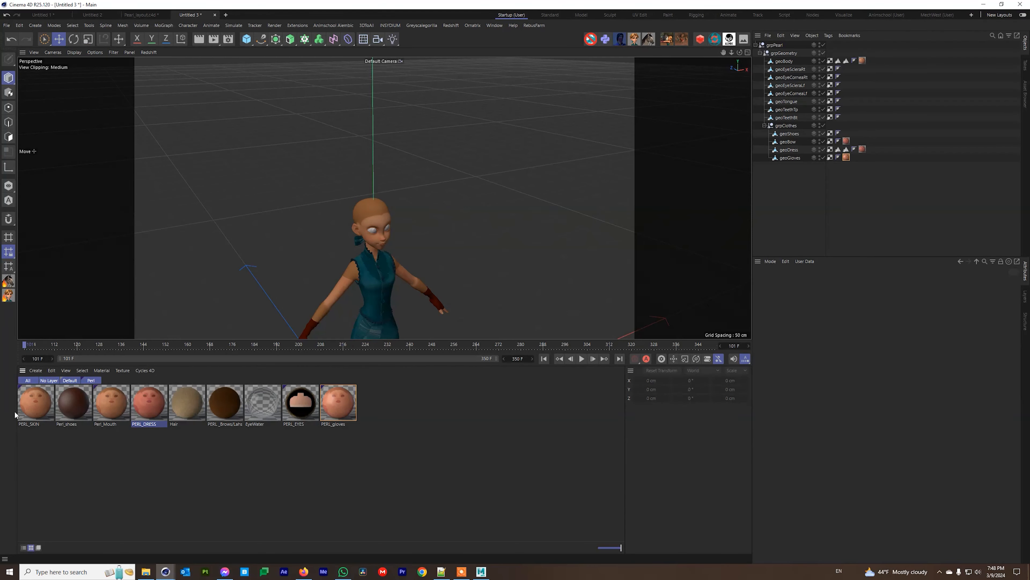
left_click(35, 408)
double_click(39, 402)
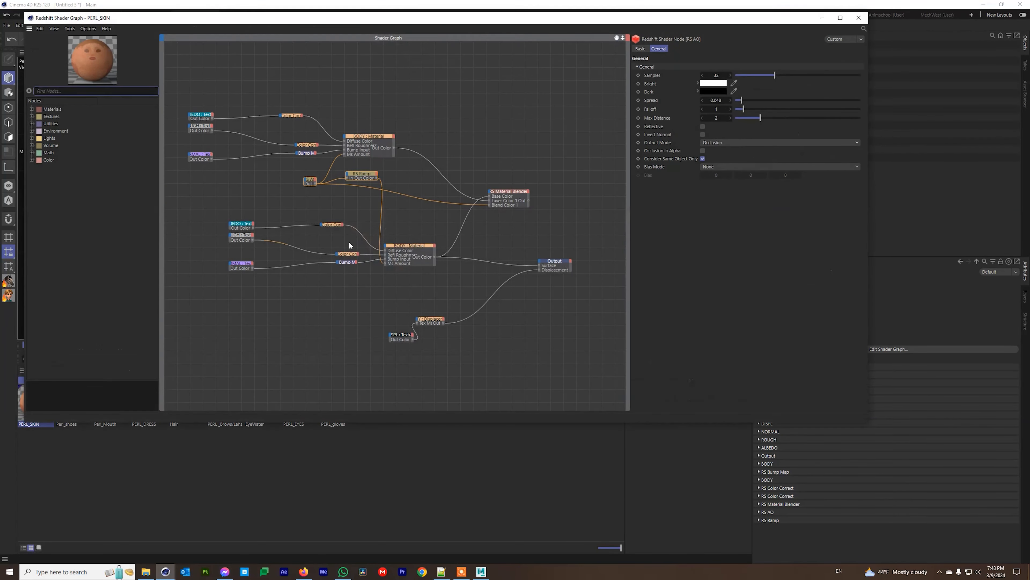
left_click(202, 116)
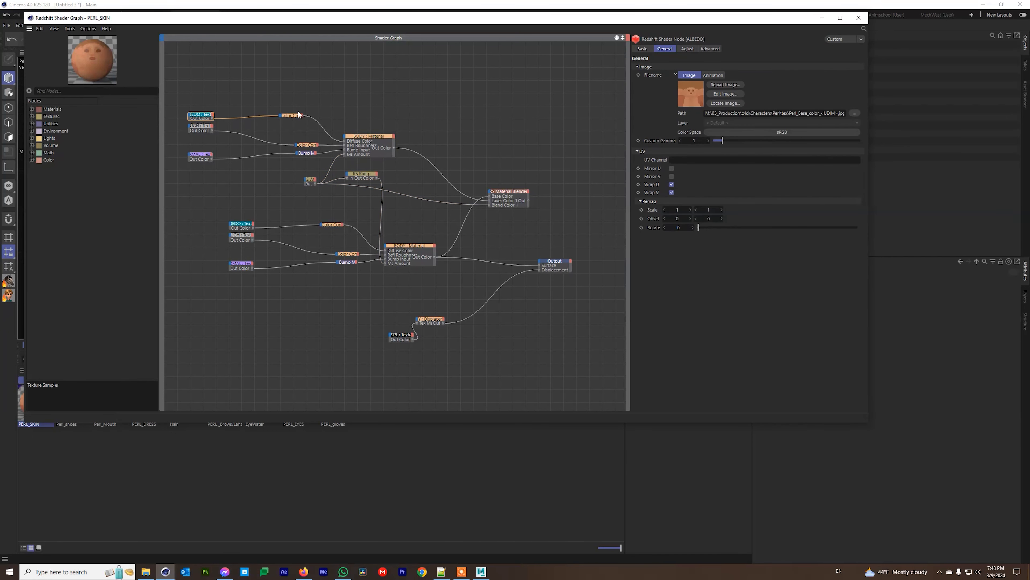
Take the <UDIM> token from the skin path and paste it over 1004 in the dress path.
left_click(815, 111)
left_click_drag(819, 113, 855, 112)
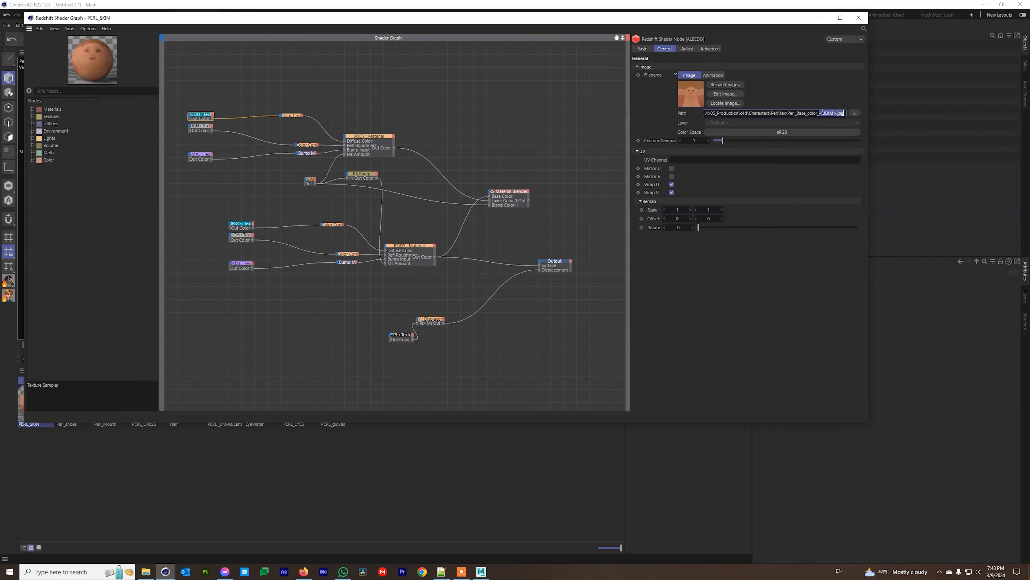
left_click_drag(825, 113, 834, 115)
left_click(156, 423)
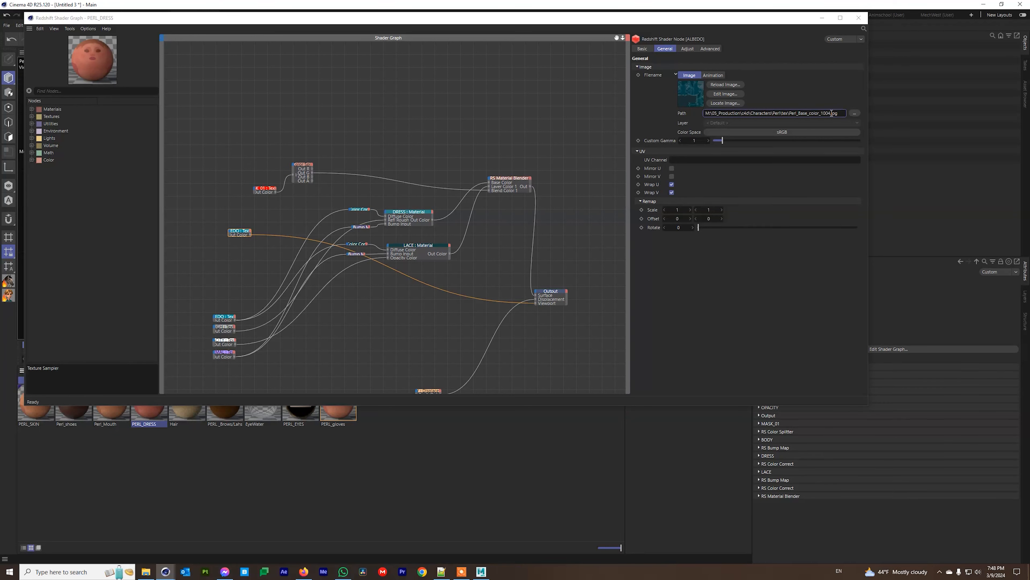
left_click_drag(830, 113, 820, 113)
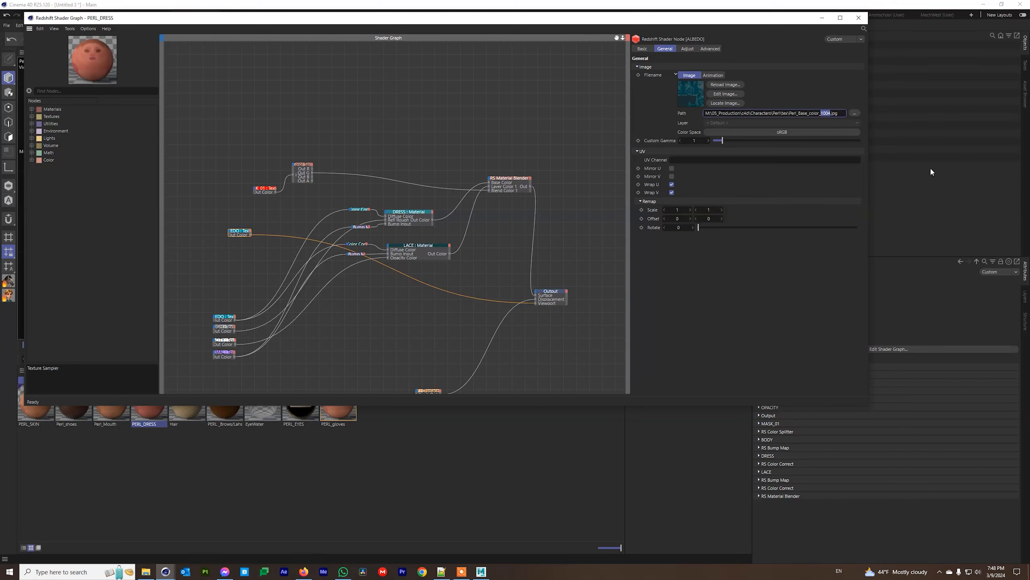
type("<UDIM>")
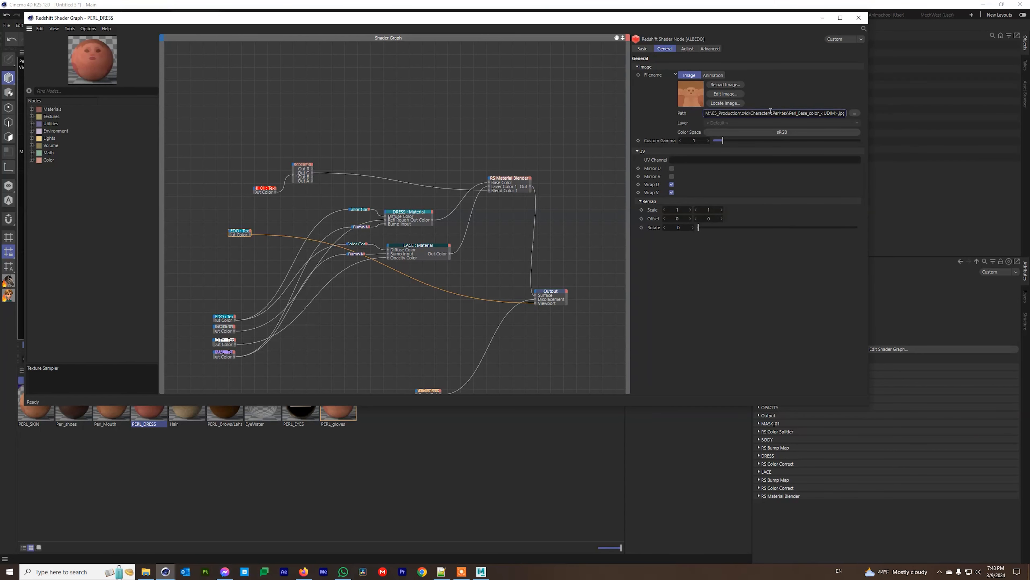
left_click(858, 18)
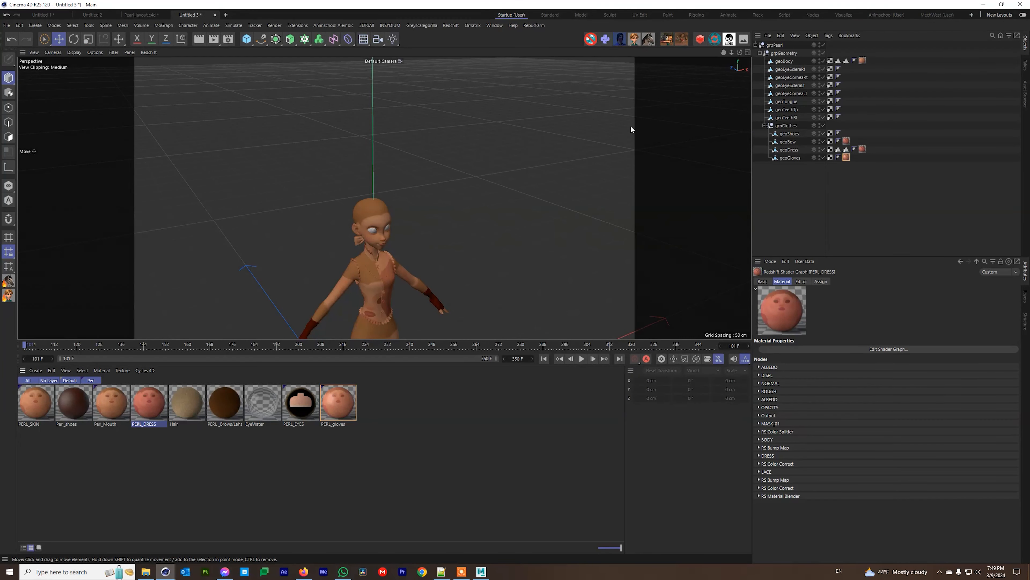
left_click(384, 209)
Show geoBody in the UV Edit layout, undoing an accidental move of its material tag.
left_click(781, 121, "shift")
left_click(640, 15)
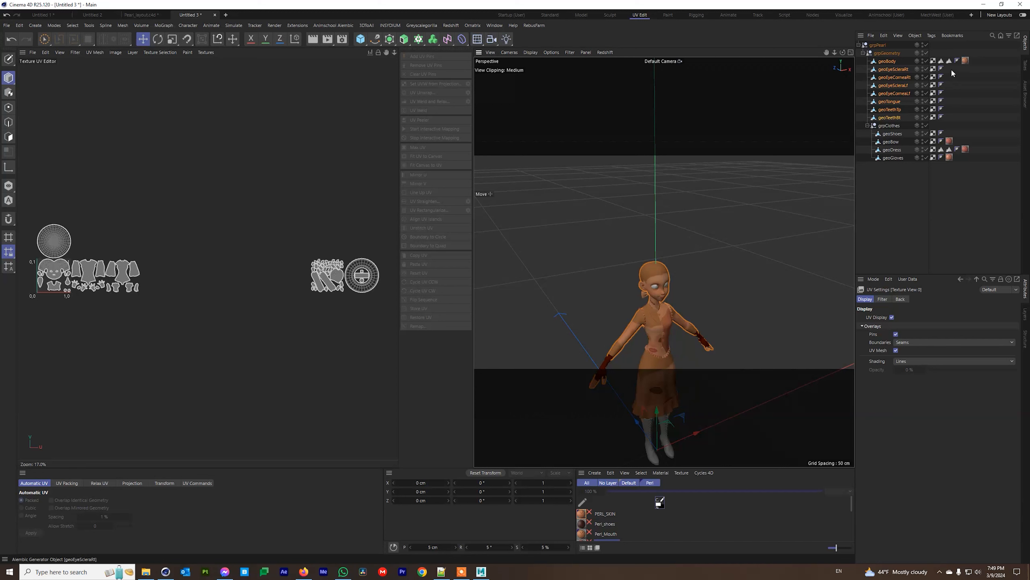
left_click(966, 61)
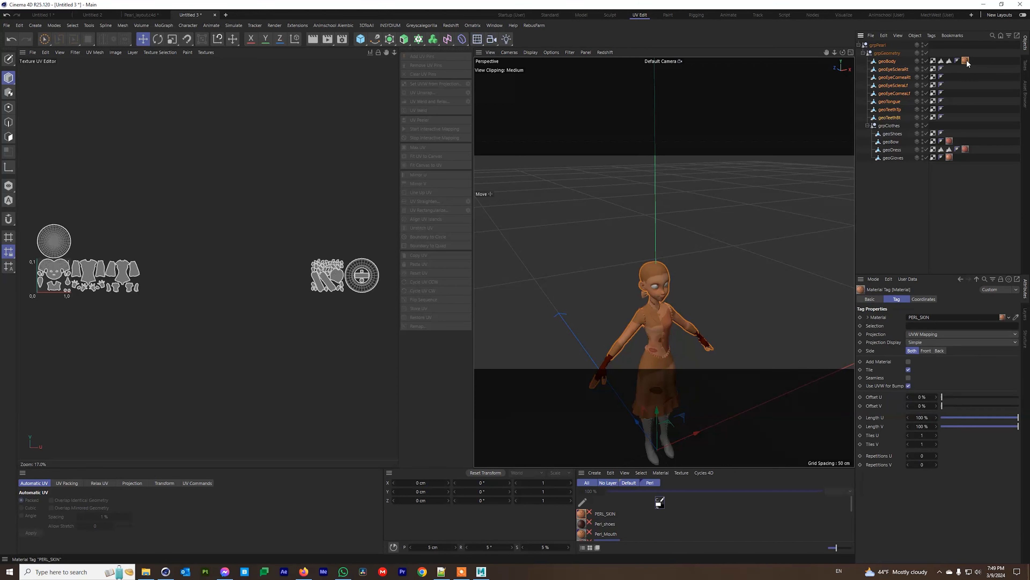
left_click_drag(948, 50, 933, 45)
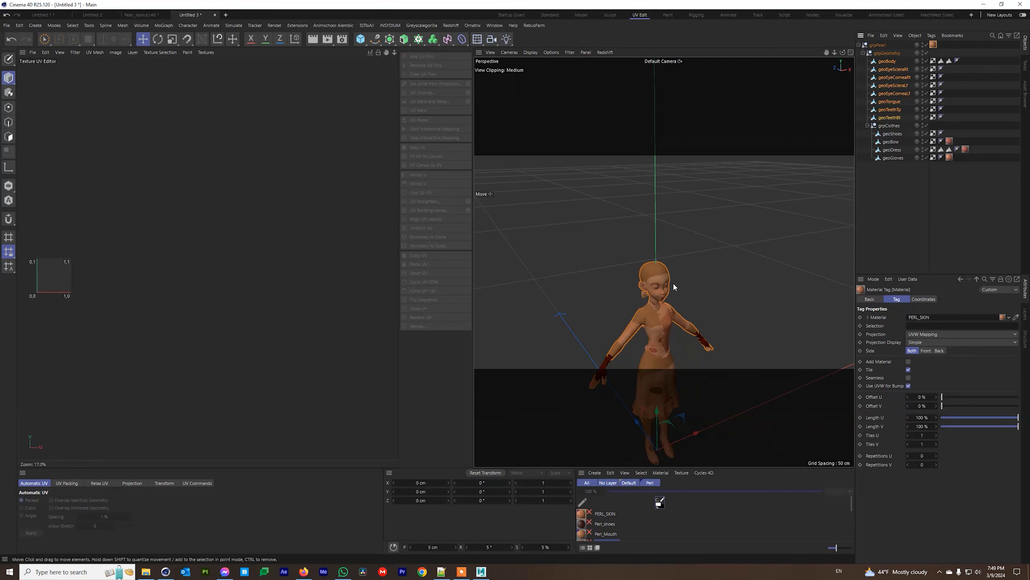
left_click(887, 70)
left_click(893, 92)
key("ctrl+z")
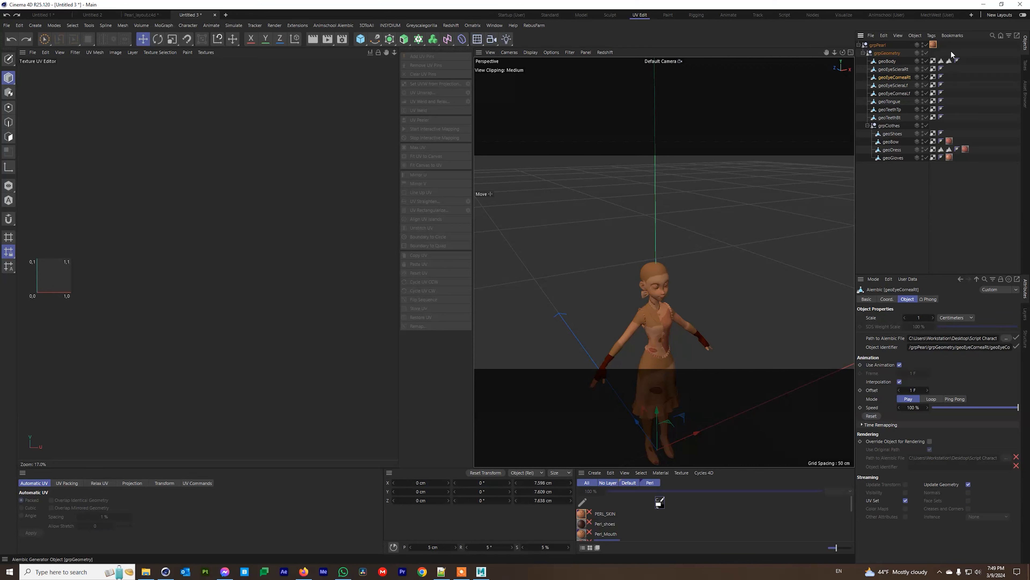
key("ctrl+z")
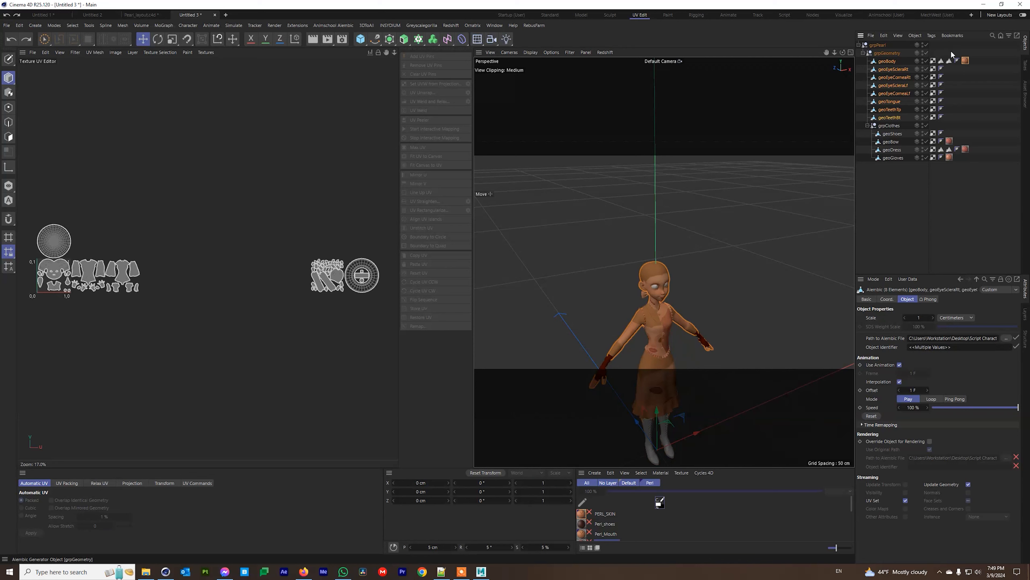
left_click(951, 63)
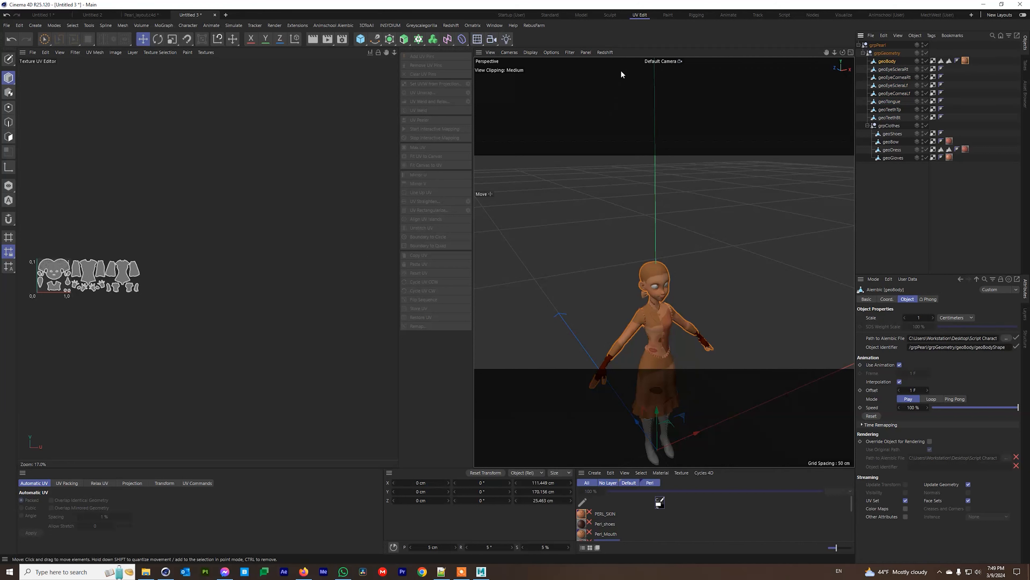
Return to the standard layout and frame Pearl from the front, down to her boots.
left_click(550, 15)
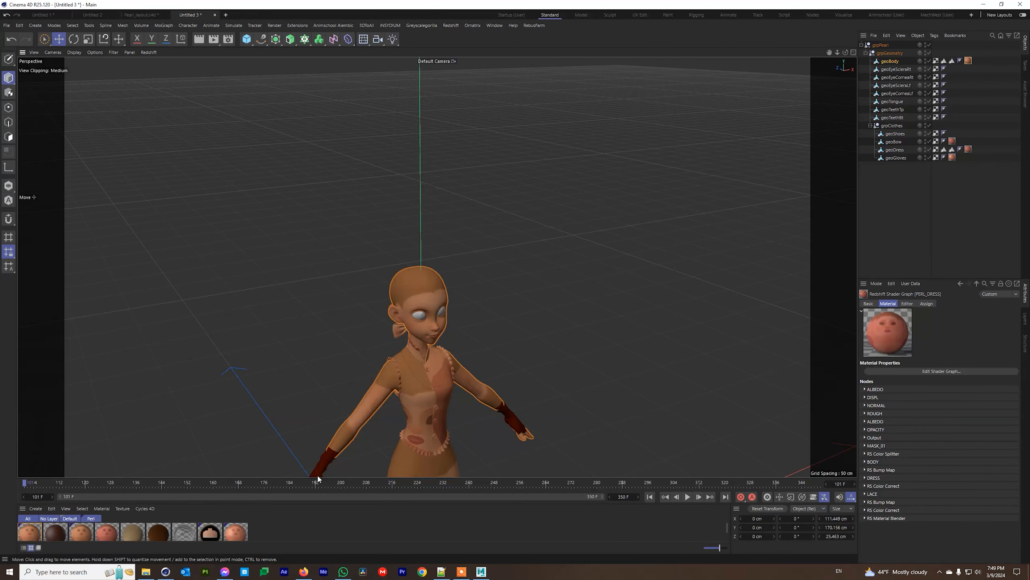
middle_click_drag(428, 255, 430, 240, "alt")
middle_click_drag(433, 293, 437, 253, "alt")
left_click_drag(432, 325, 401, 320, "alt")
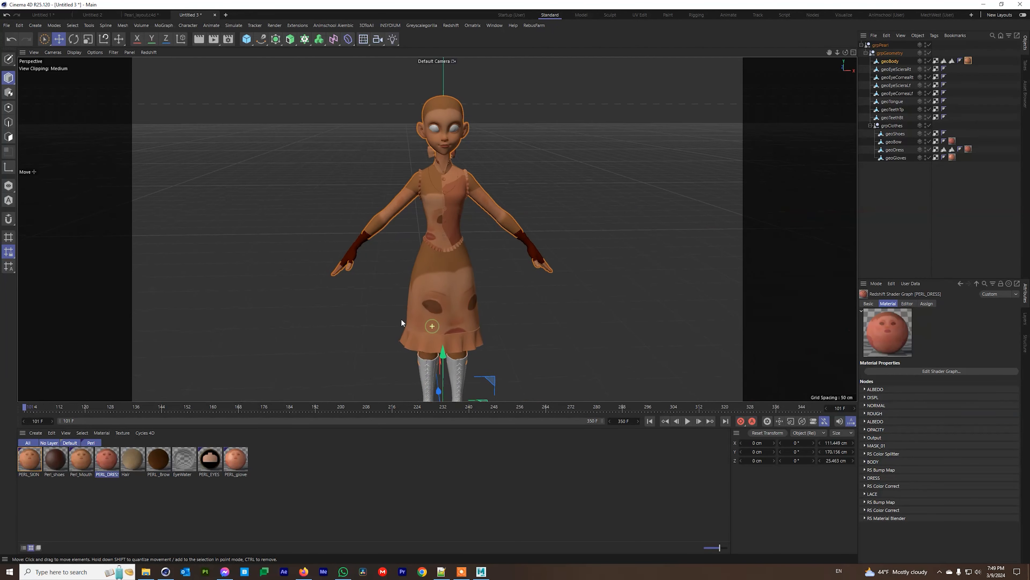
middle_click_drag(460, 326, 451, 295, "alt")
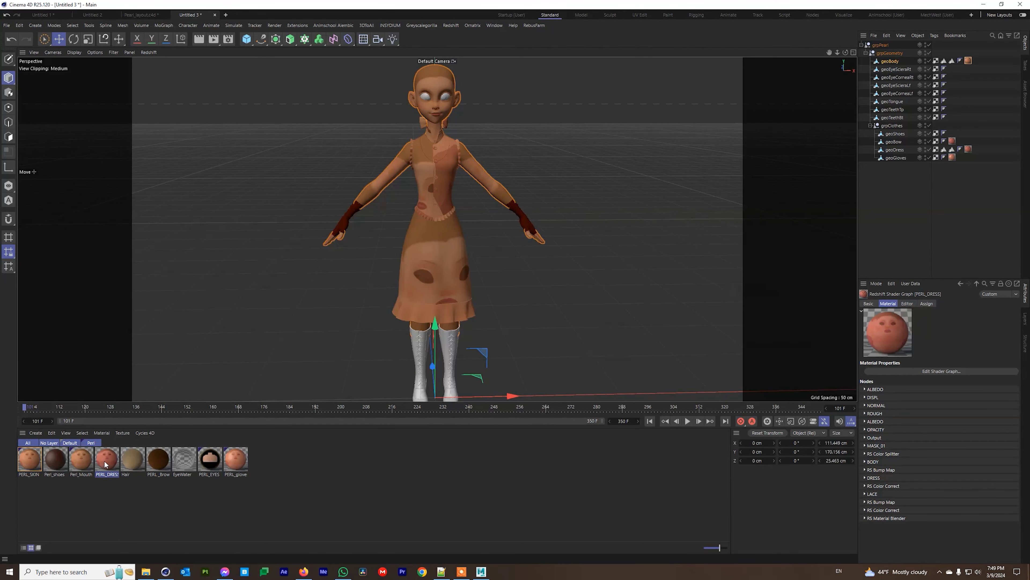
Inspect the MASK_01 and LACE nodes in the enlarged PERL_DRESS shader graph.
double_click(29, 459)
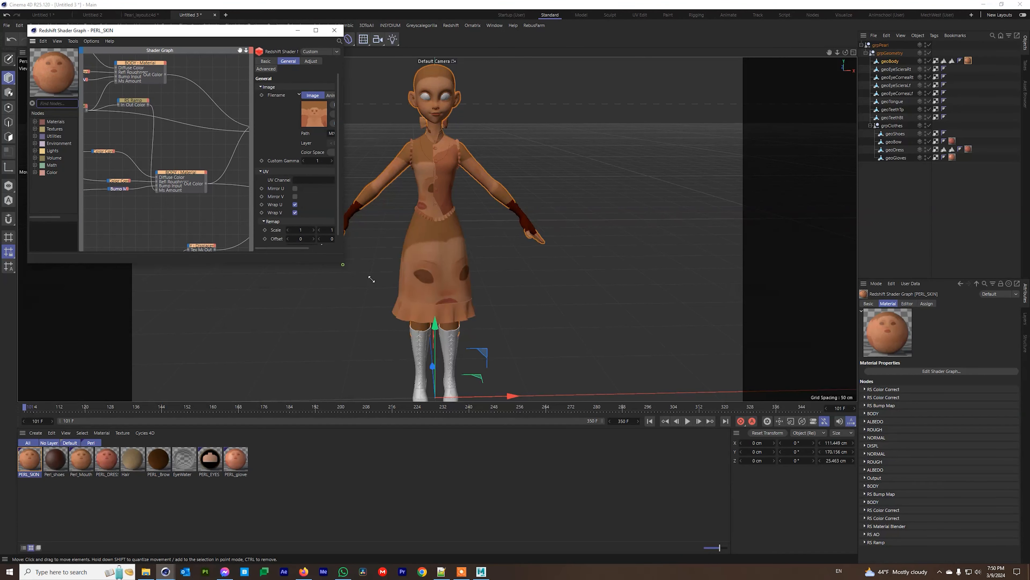
left_click_drag(343, 265, 791, 455)
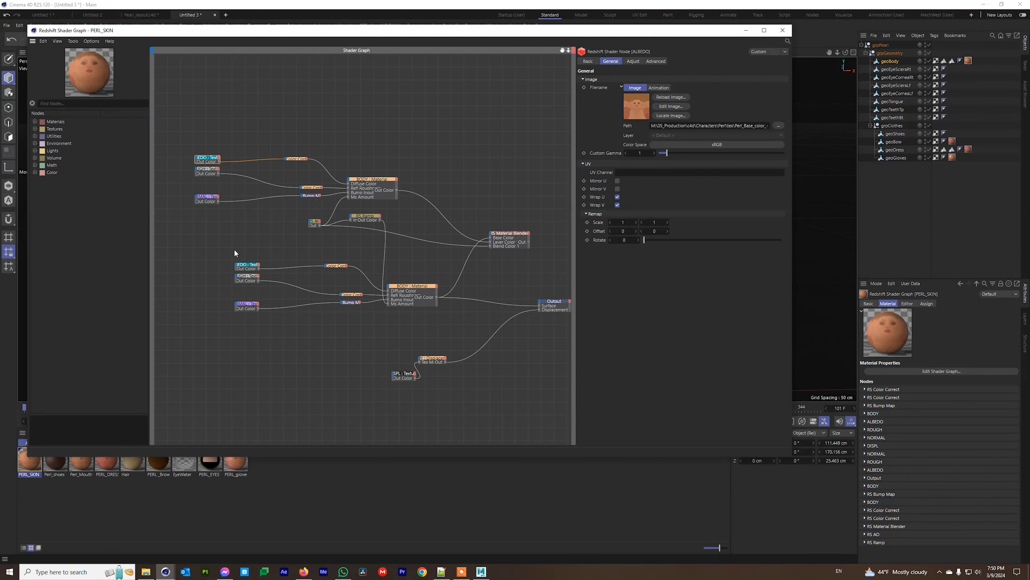
left_click(108, 463)
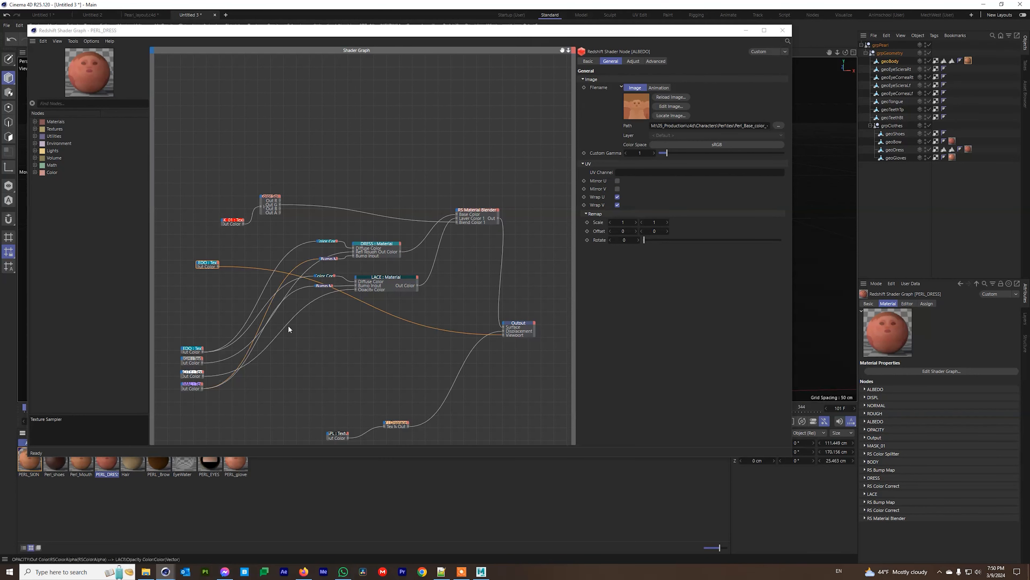
left_click(230, 220)
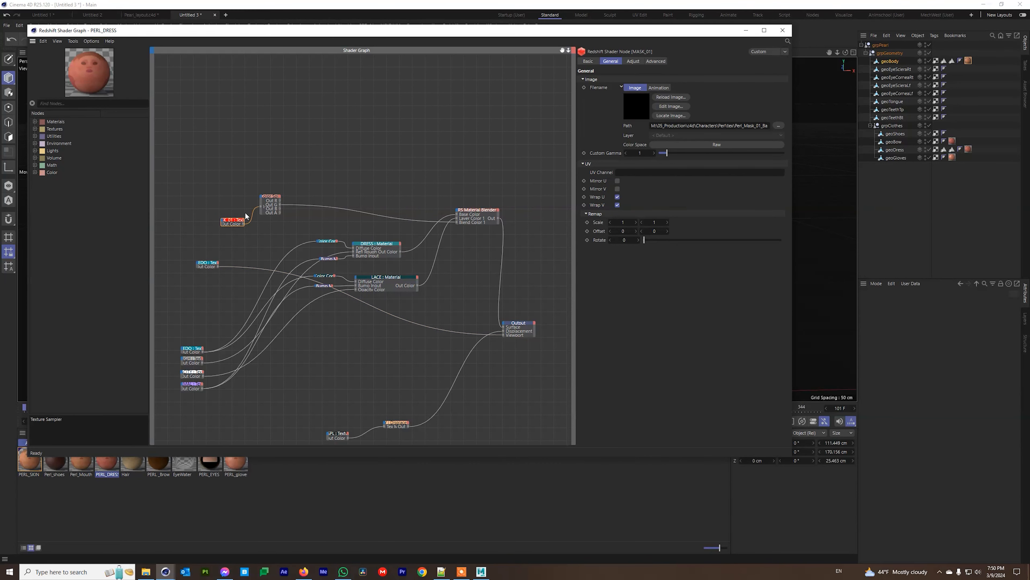
left_click_drag(267, 200, 271, 214)
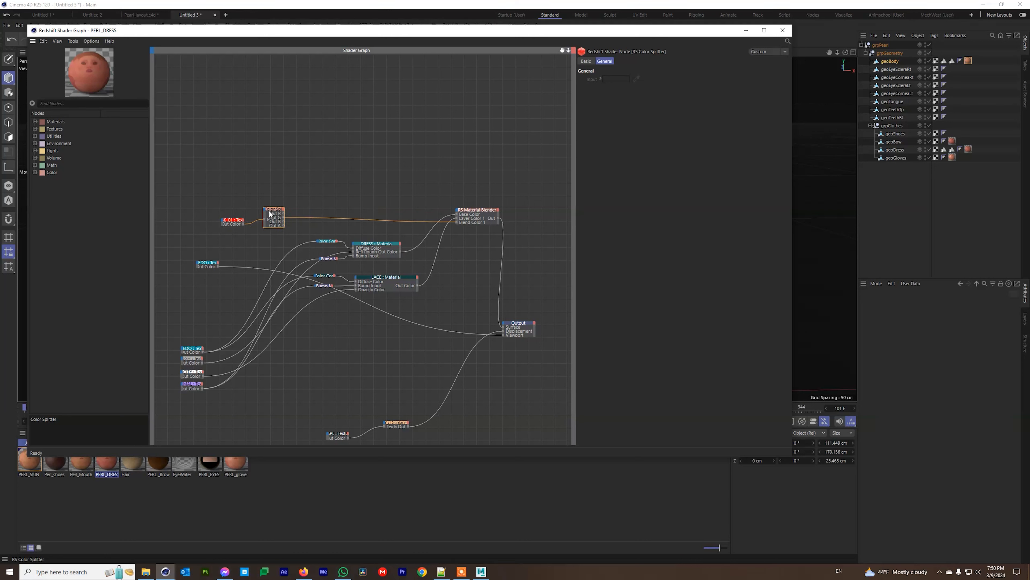
left_click(370, 242)
left_click(386, 289)
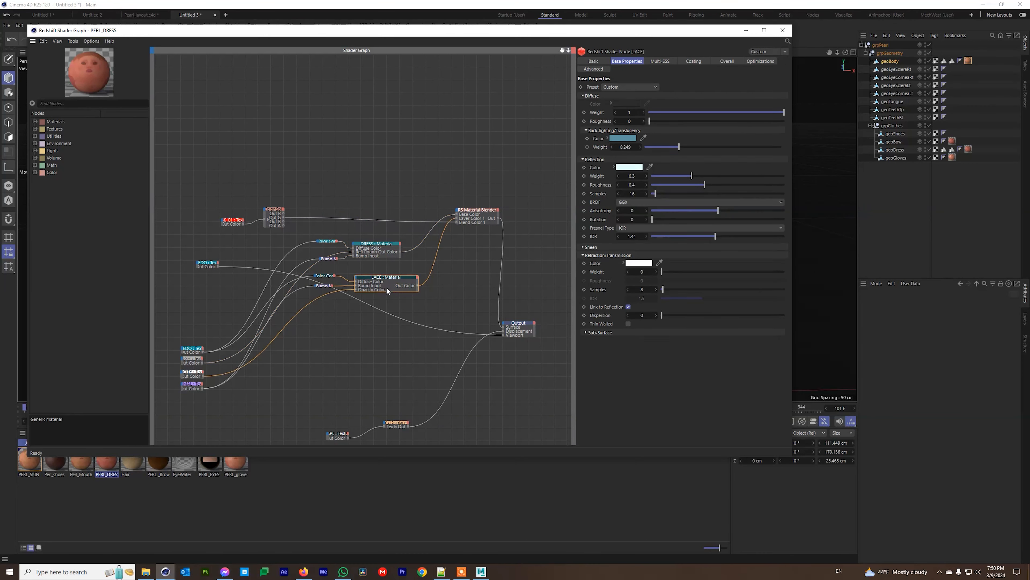
left_click(751, 33)
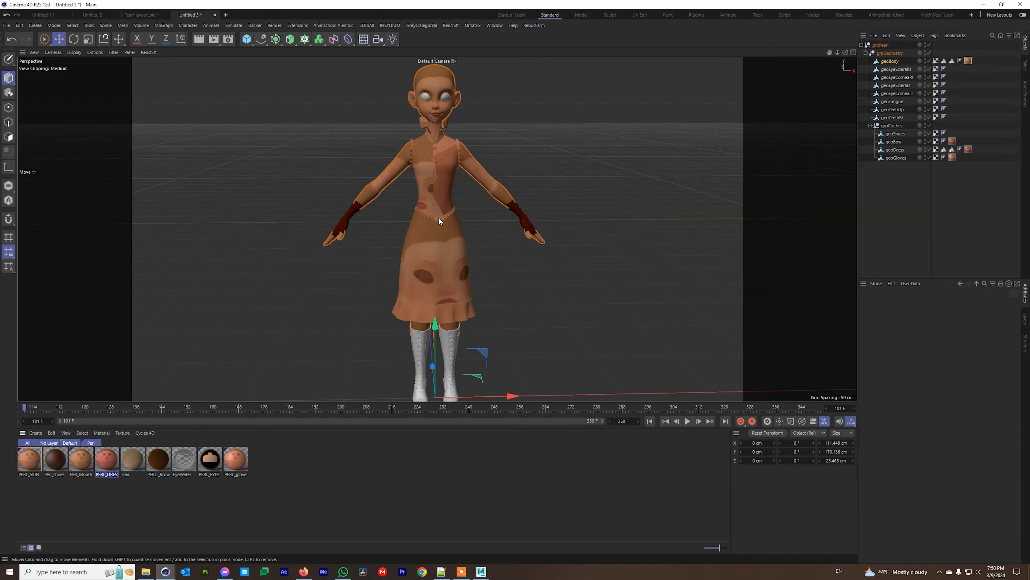
double_click(104, 461)
left_click(232, 224)
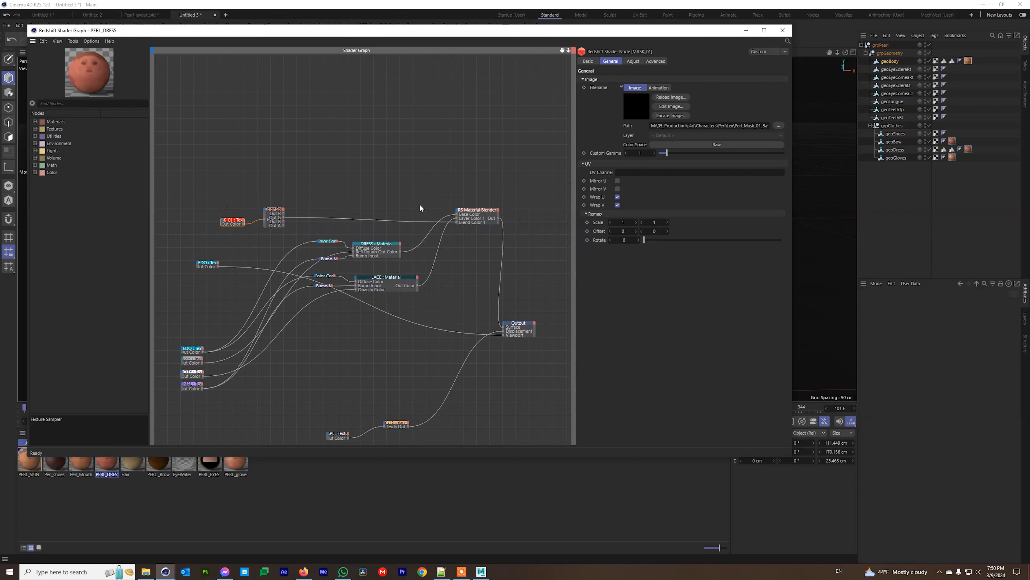
Raise the DRESS node slightly and the LACE node further, check MASK_01, then close the graph.
left_click(370, 243)
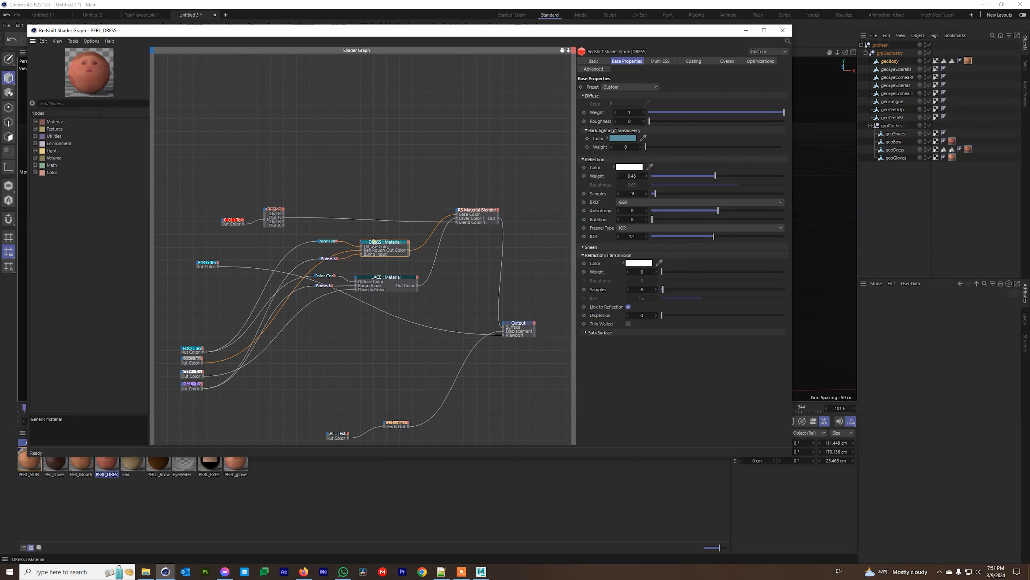
left_click_drag(374, 240, 376, 228)
left_click_drag(390, 280, 386, 258)
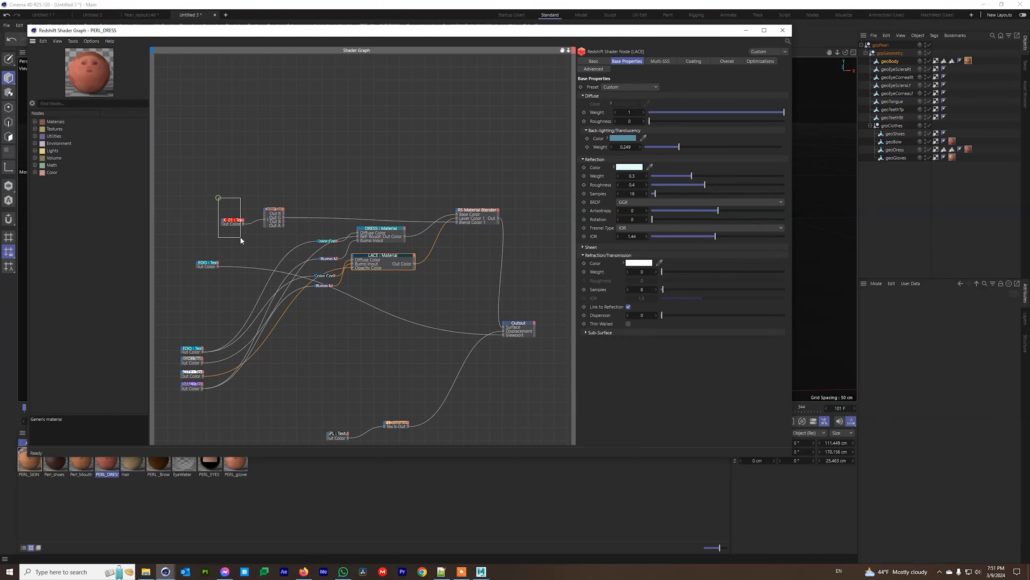
left_click_drag(241, 238, 241, 237)
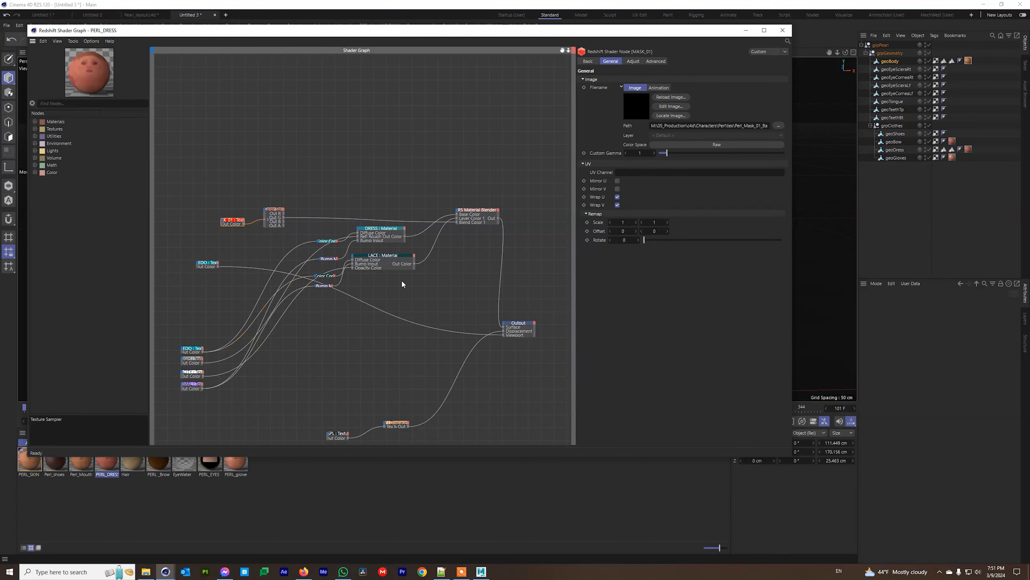
left_click(782, 30)
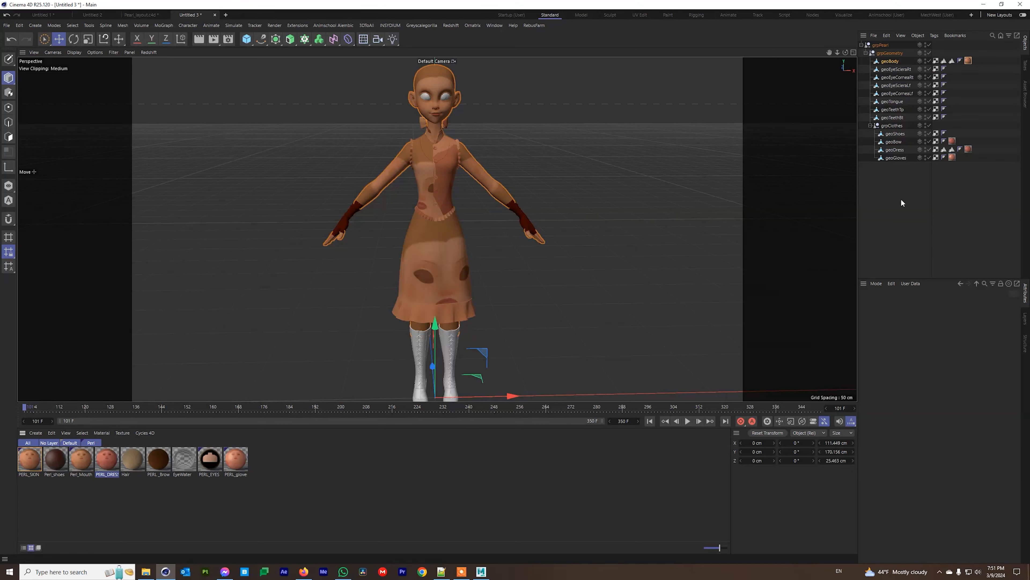
Select all 15 Pearl objects and set their shared Alembic offset to 1 F.
left_click_drag(901, 199, 863, 29)
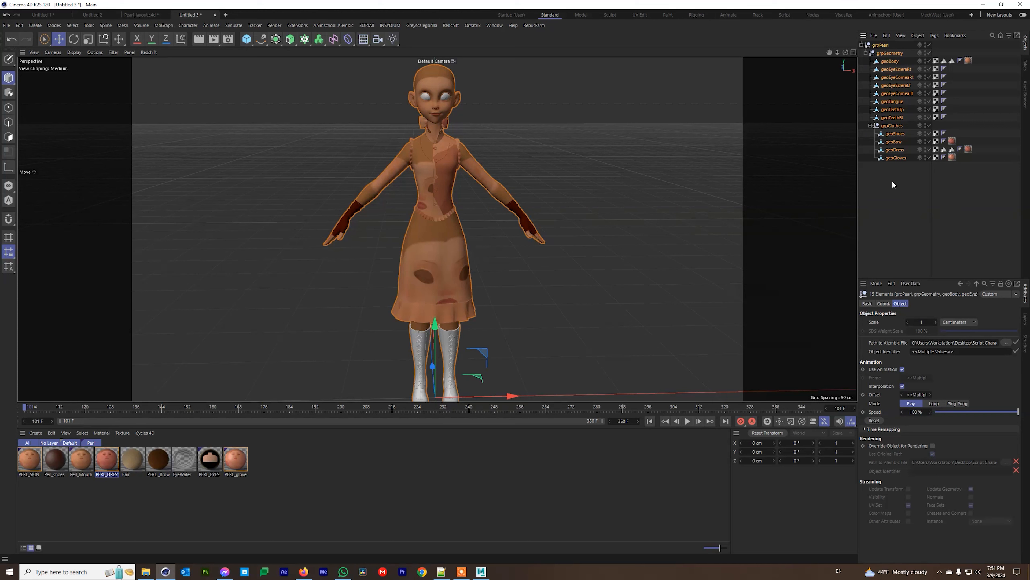
left_click(914, 394)
type("101")
left_click(959, 381)
left_click(914, 394)
type("0")
left_click(916, 394)
type("1")
left_click(949, 378)
Show the project settings in the Attributes panel and clear the object selection.
left_click(876, 284)
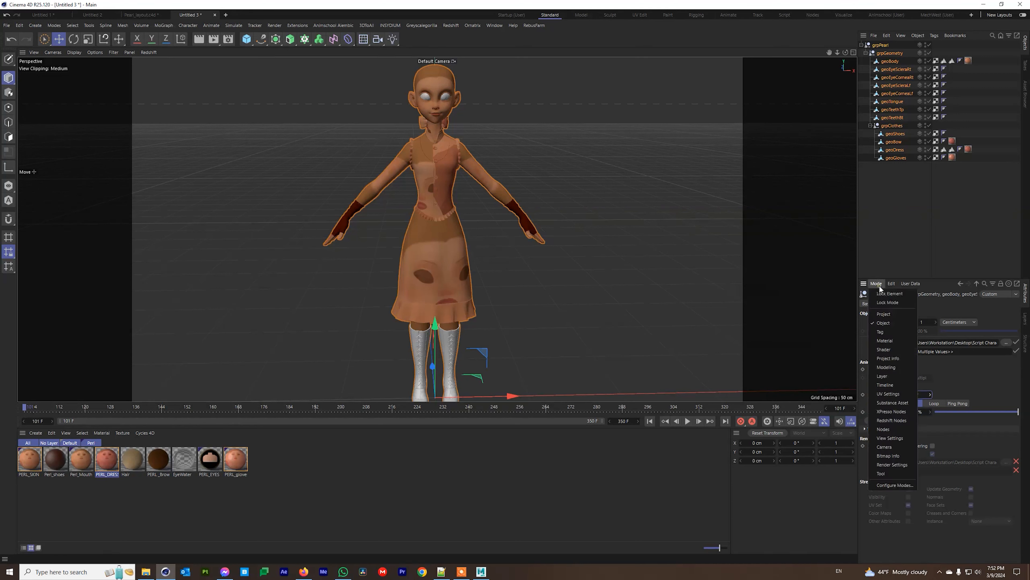
left_click(885, 314)
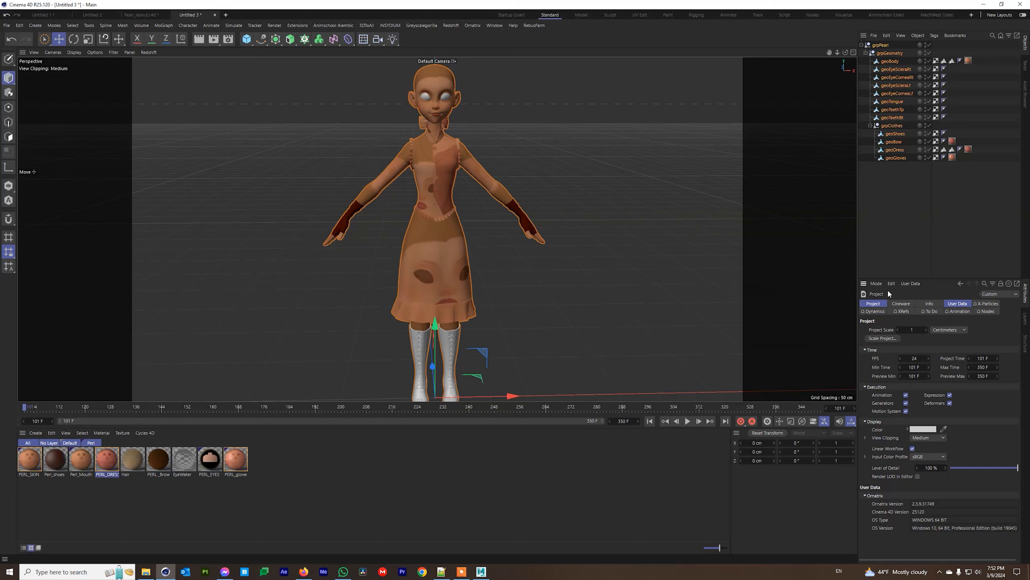
left_click_drag(880, 215, 875, 39)
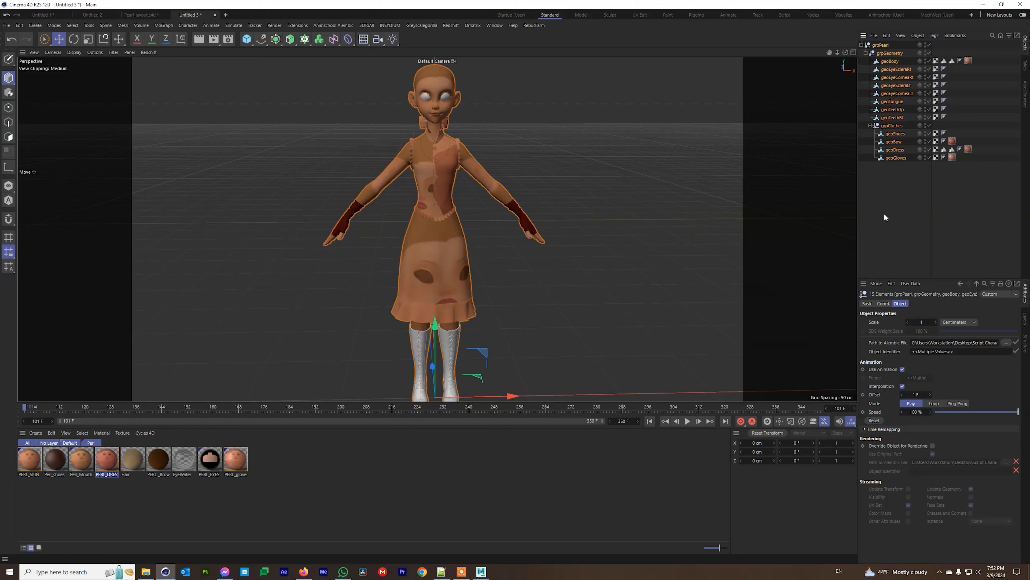
left_click(886, 204)
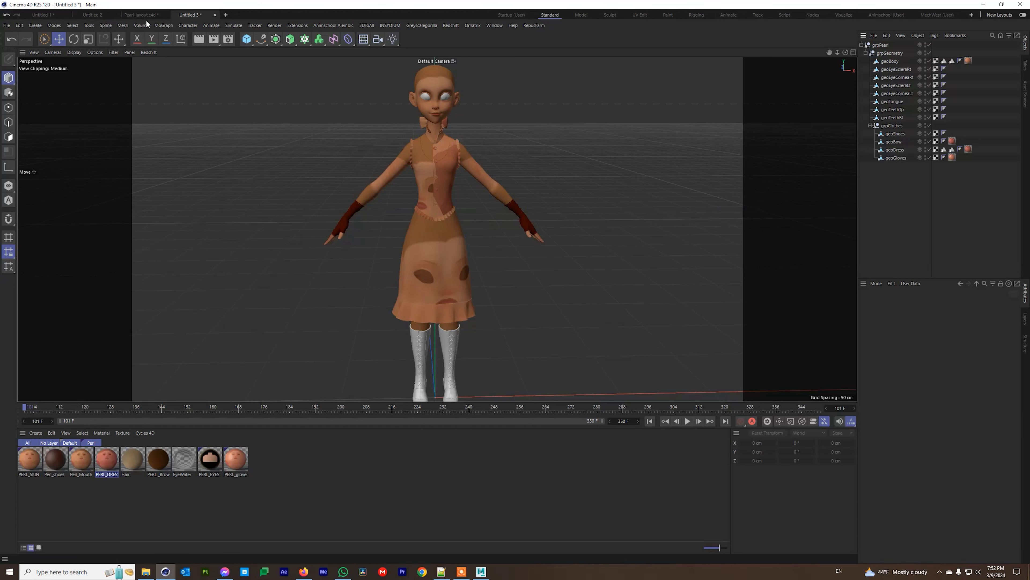
Close Untitled 3 without saving, then close Pearl_layout and Untitled 2.
left_click(215, 15)
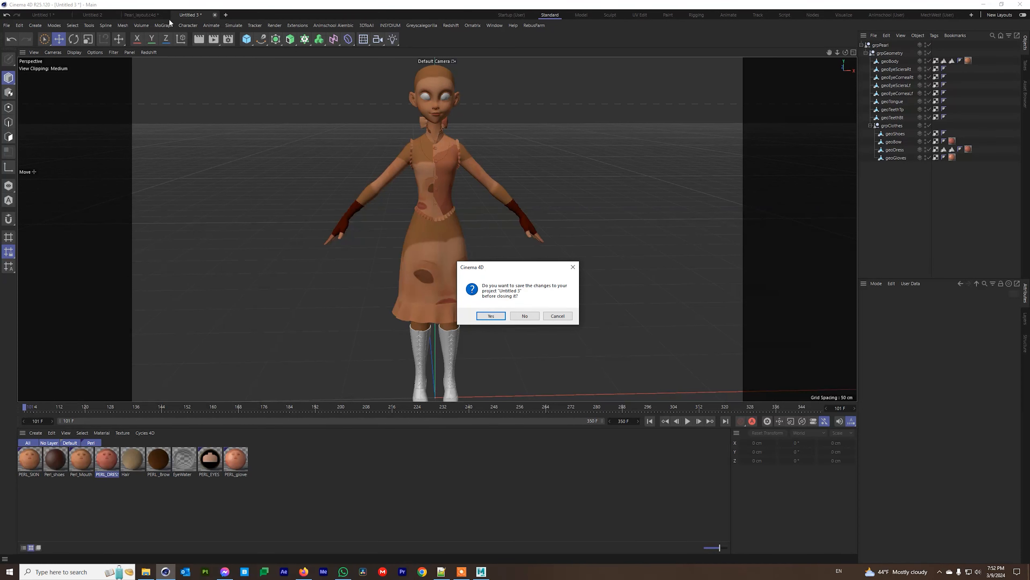
left_click(525, 315)
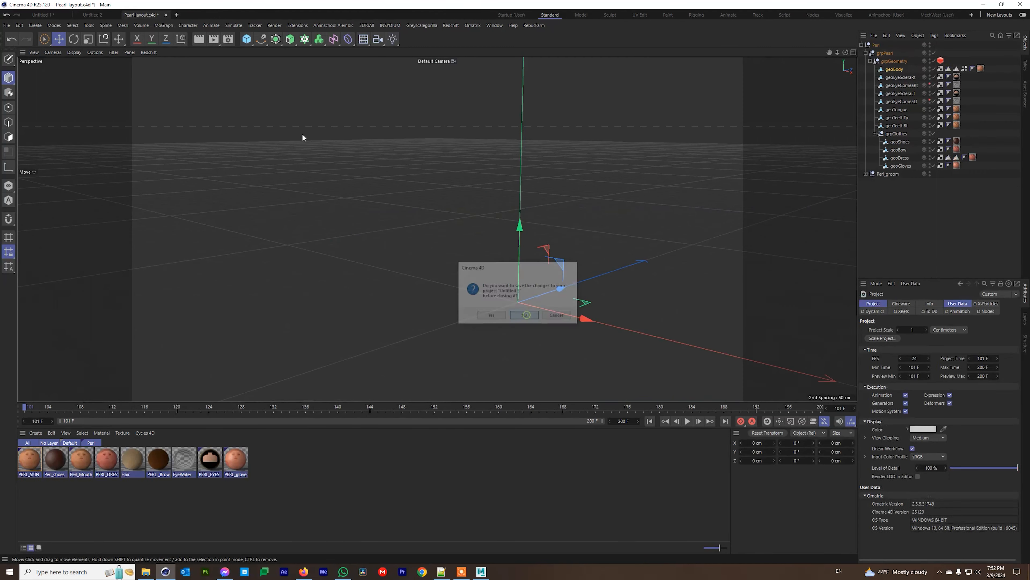
left_click(166, 15)
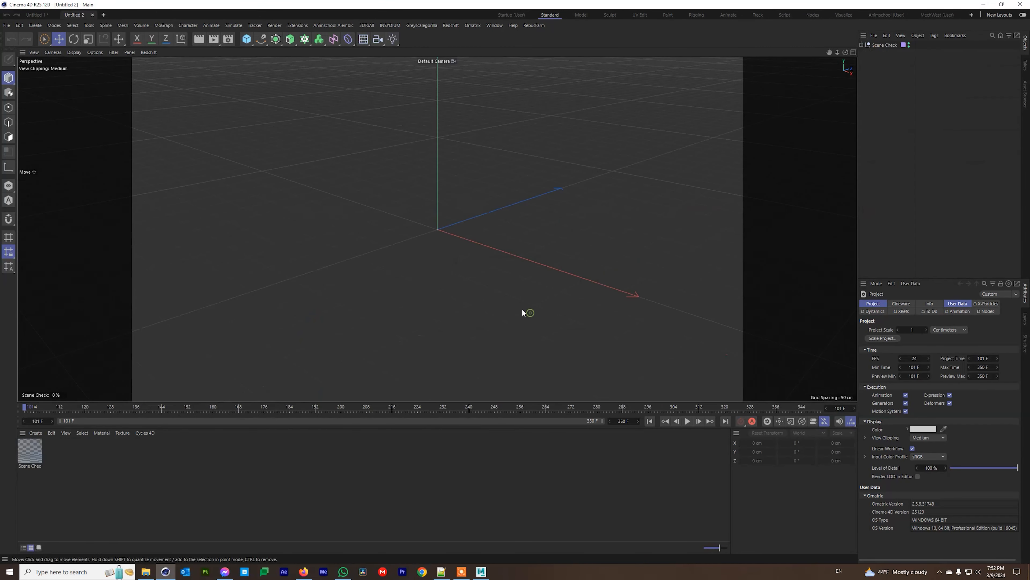
left_click(92, 14)
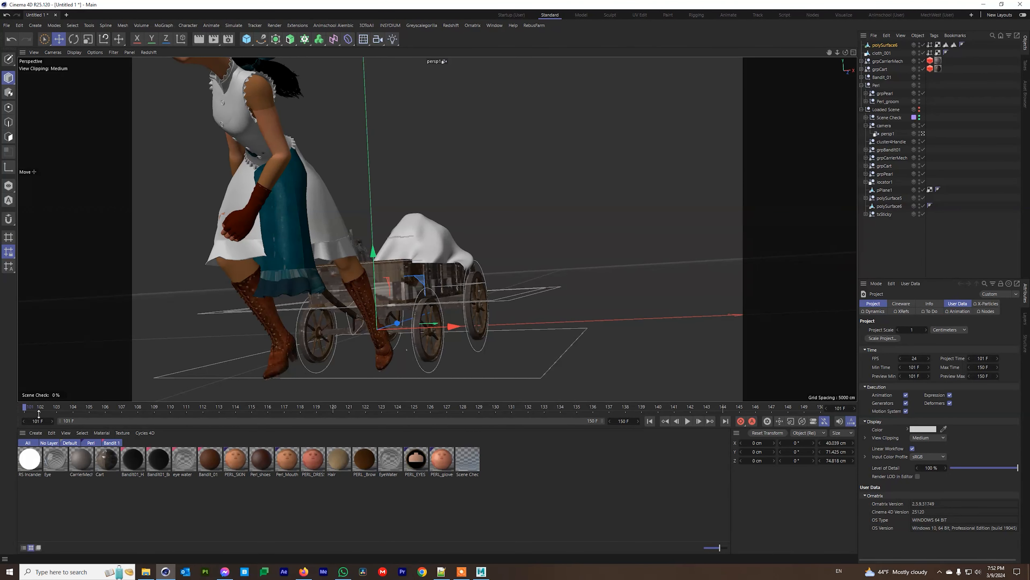
Scrub Untitled 1's animation, then replace it with a new project in Startup (User) layout.
left_click_drag(53, 407, 786, 431)
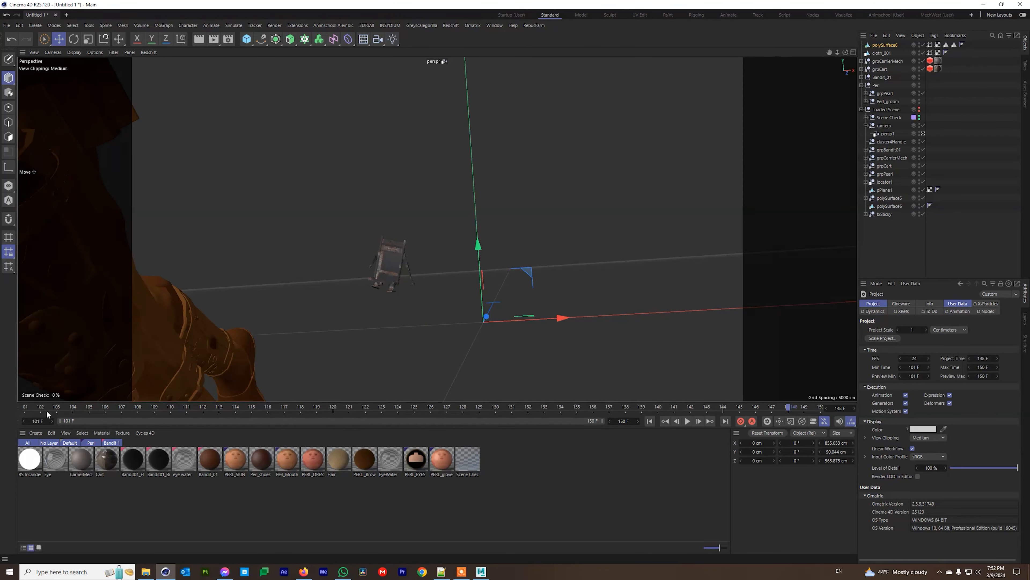
left_click(25, 407)
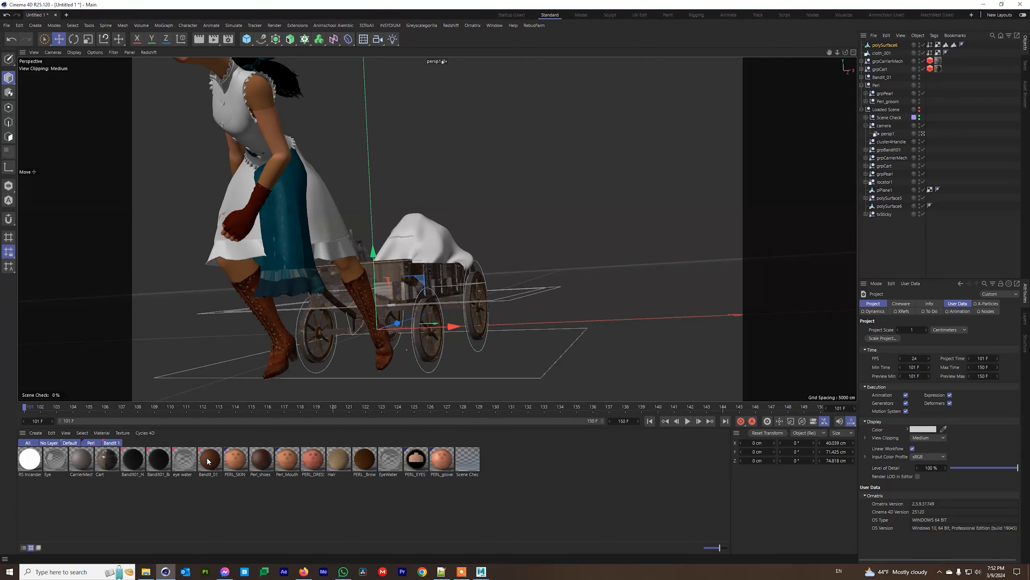
left_click(208, 457)
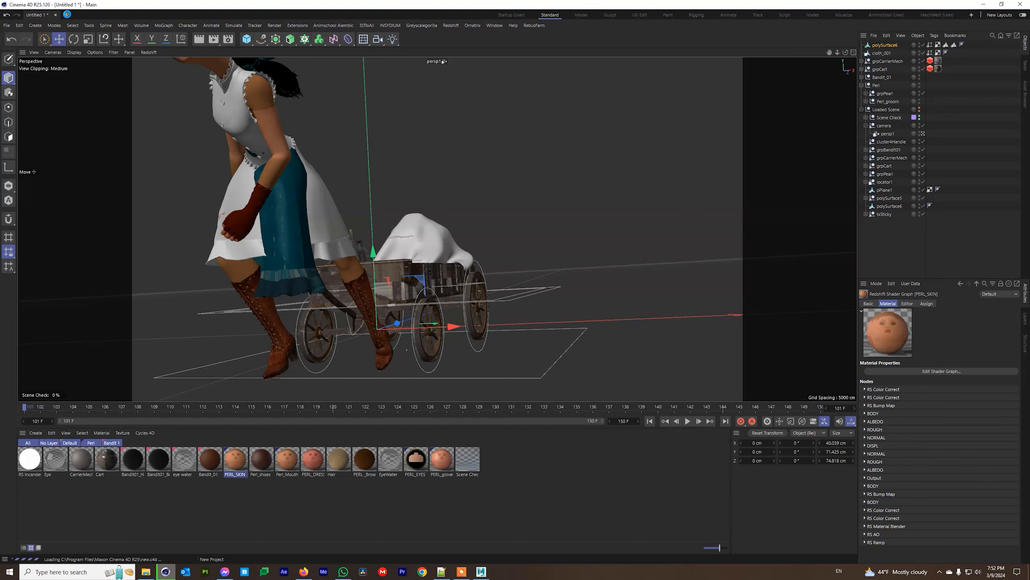
left_click(66, 14)
left_click(55, 14)
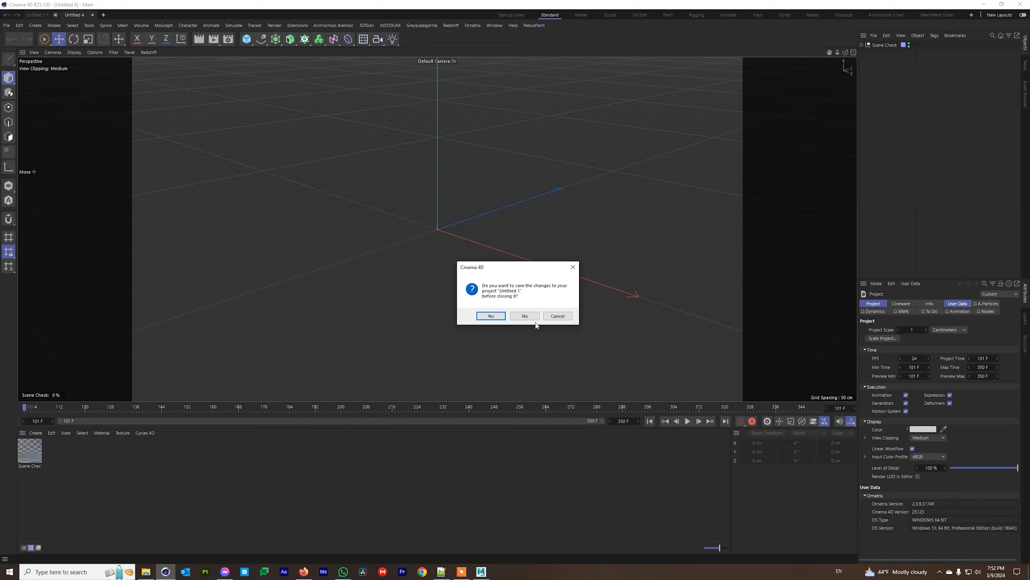
left_click(525, 316)
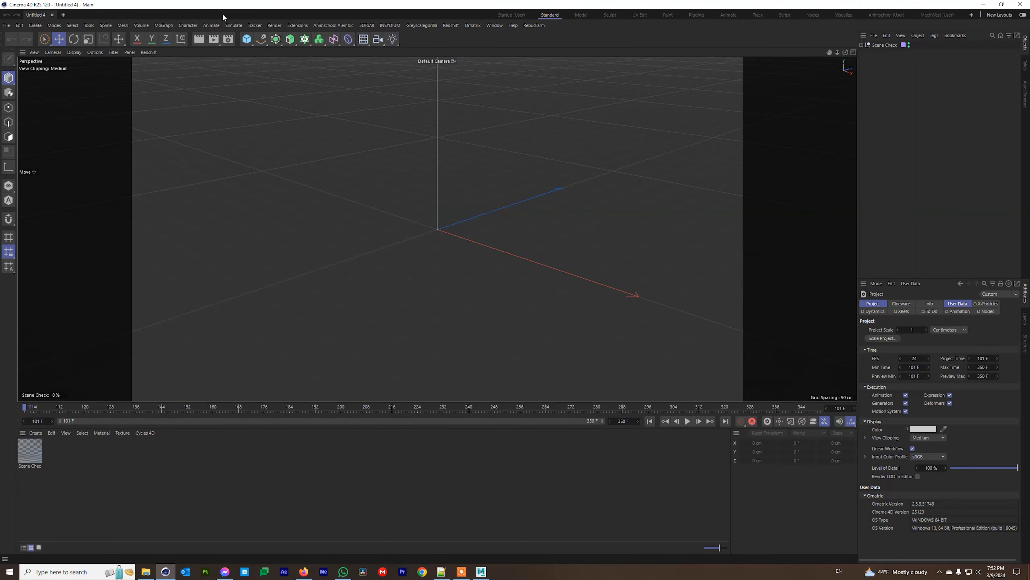
left_click(500, 16)
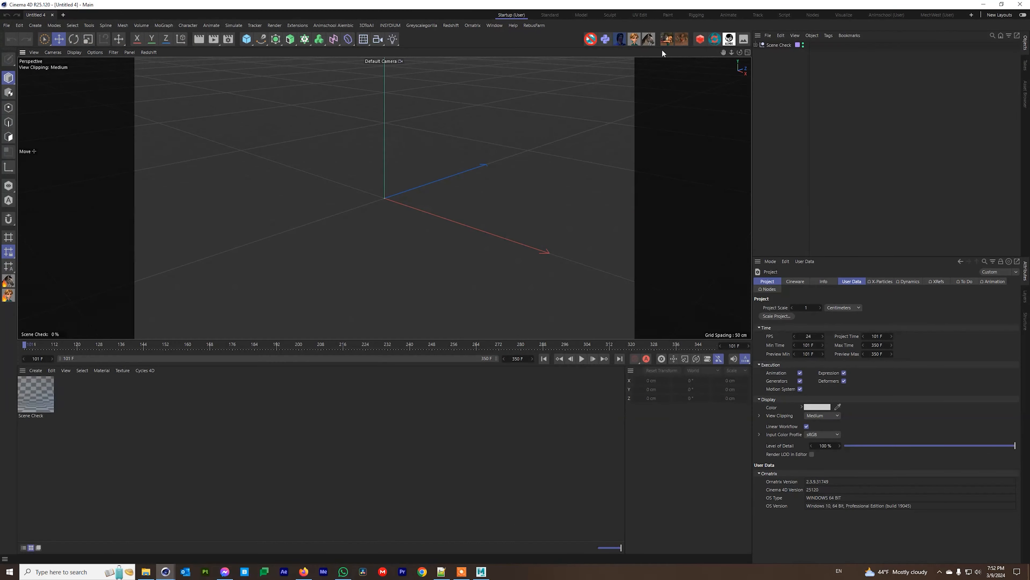
From Character Importer_v2's file dialog, delete the old .abc and timeline .json exports.
left_click(666, 39)
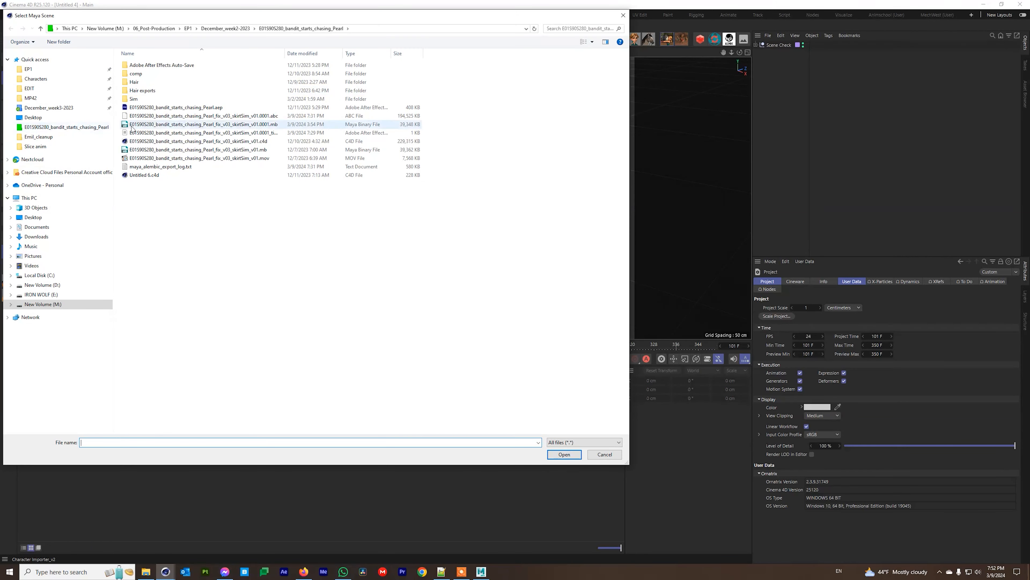
left_click(149, 134)
left_click(156, 117)
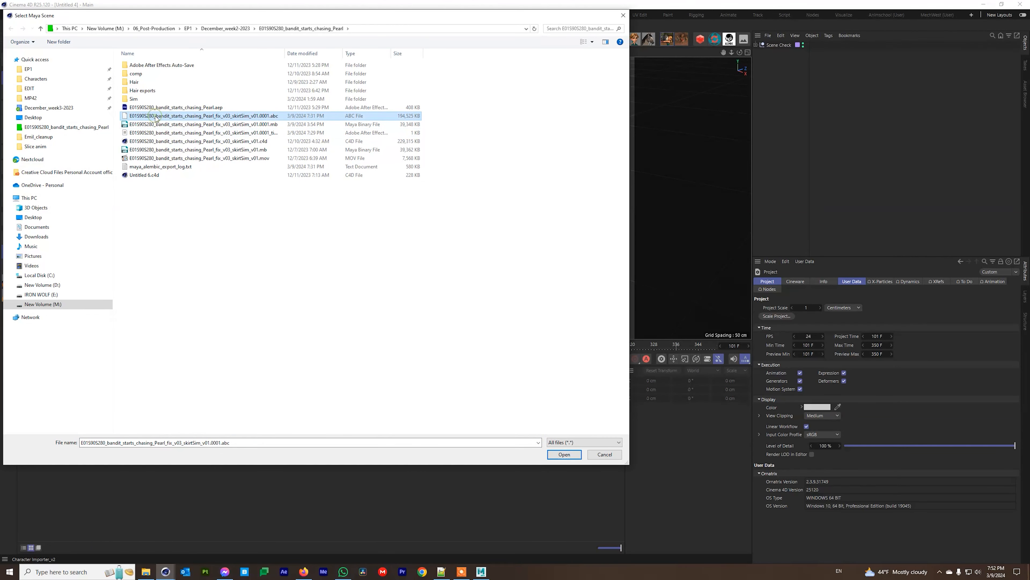
key("Delete")
key("Return")
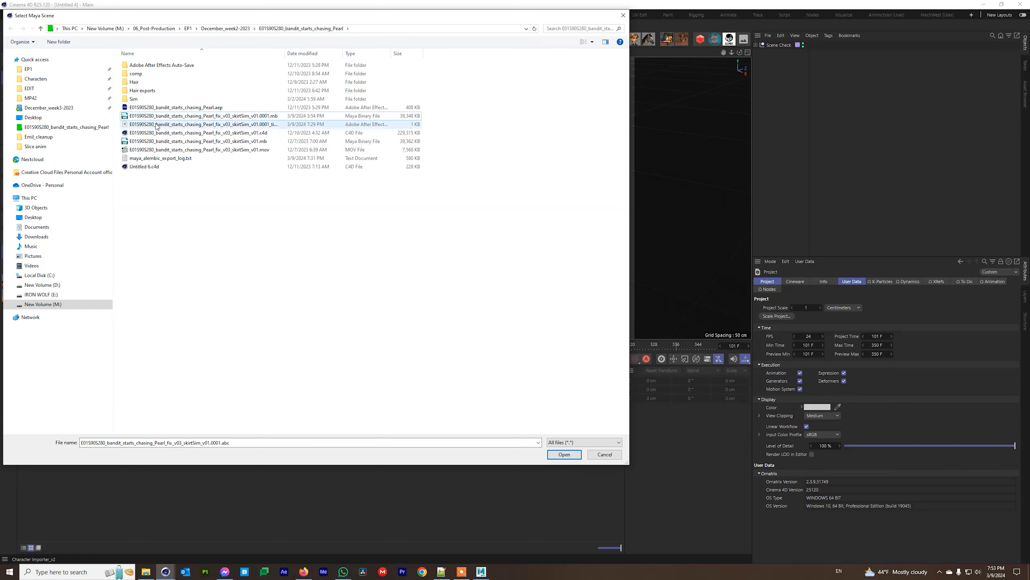
left_click(156, 125)
key("Delete")
key("Return")
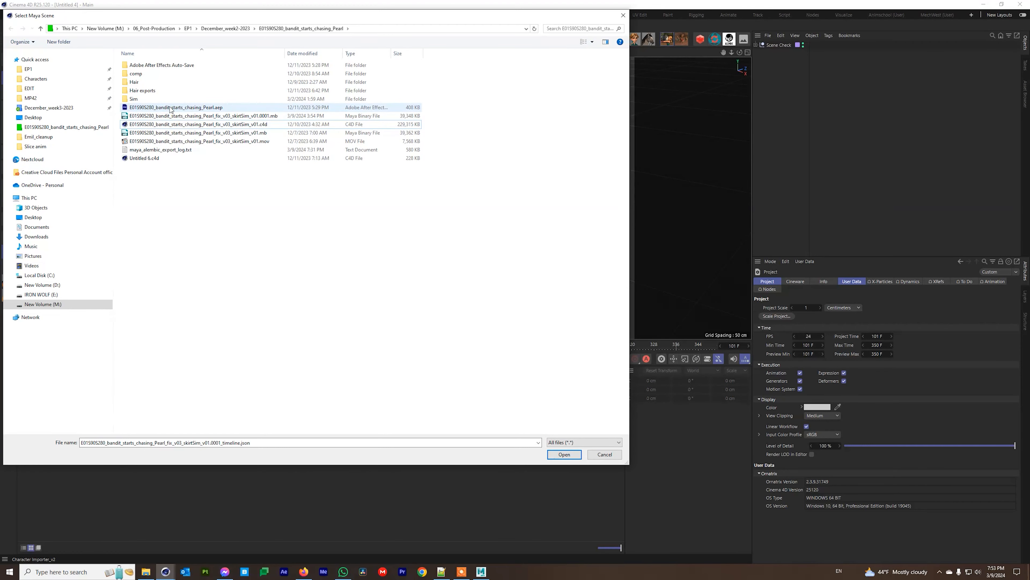
Import the skirtSim .mb Maya scene, including the environment in the export.
left_click(140, 117)
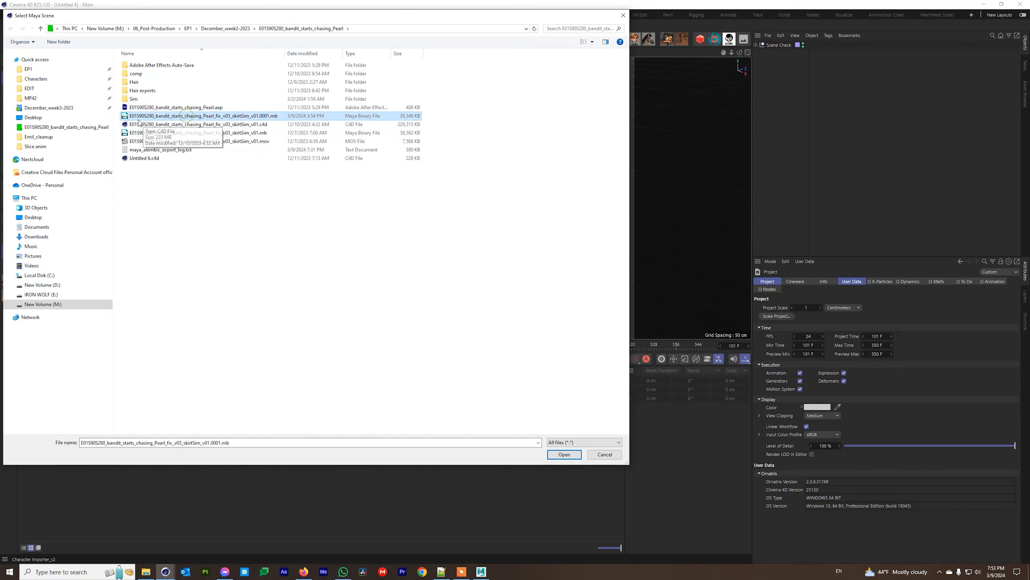
left_click(564, 454)
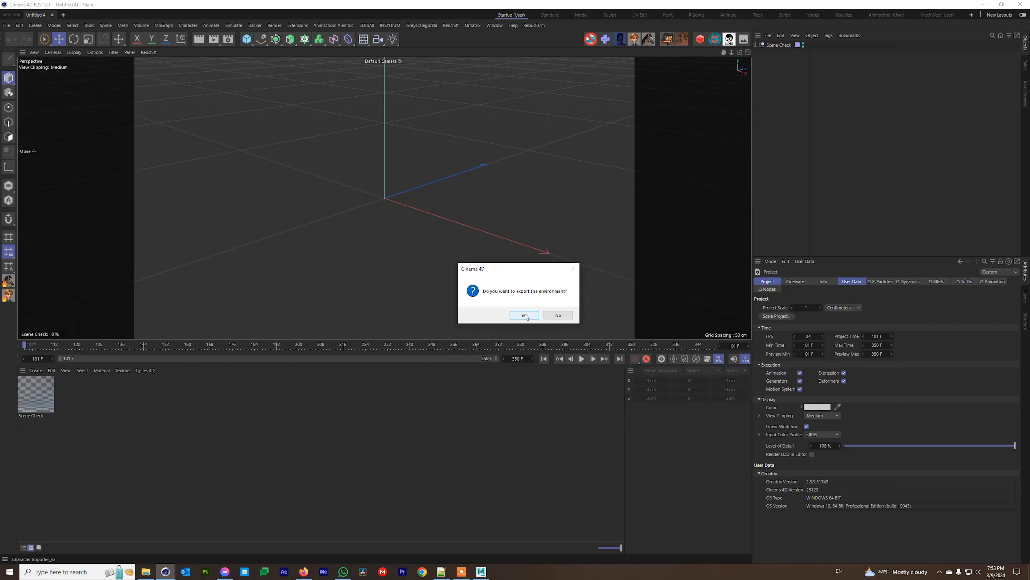
left_click(533, 316)
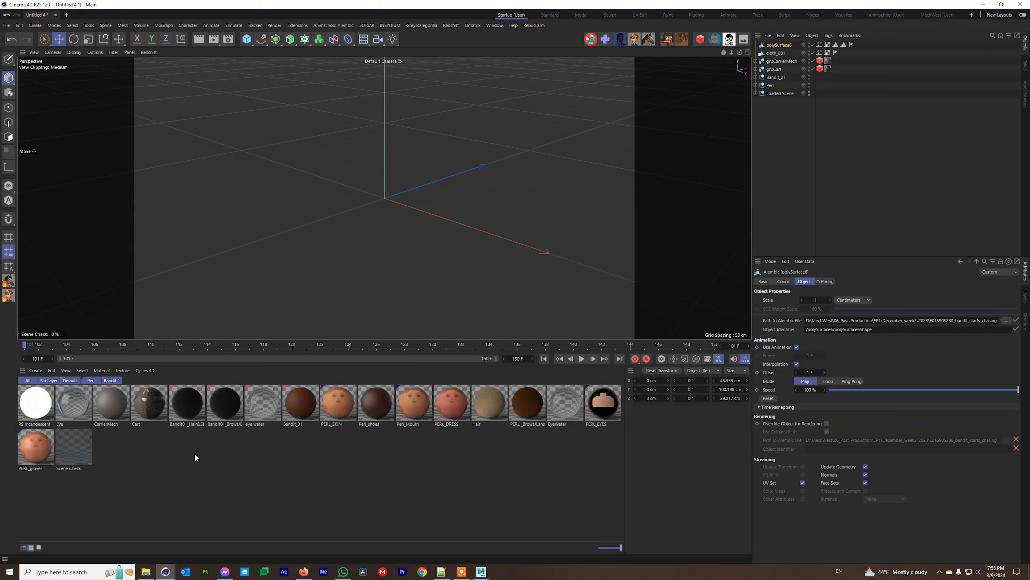
Expand Loaded Scene and its camera group, look through persp1, and step to frame 102.
left_click(756, 93)
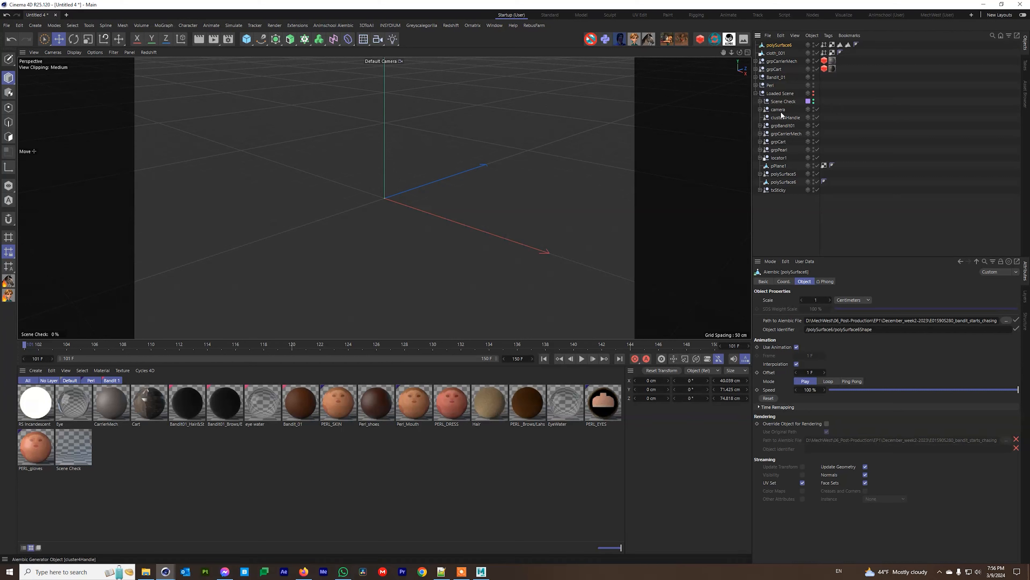
left_click(760, 109)
left_click(817, 117)
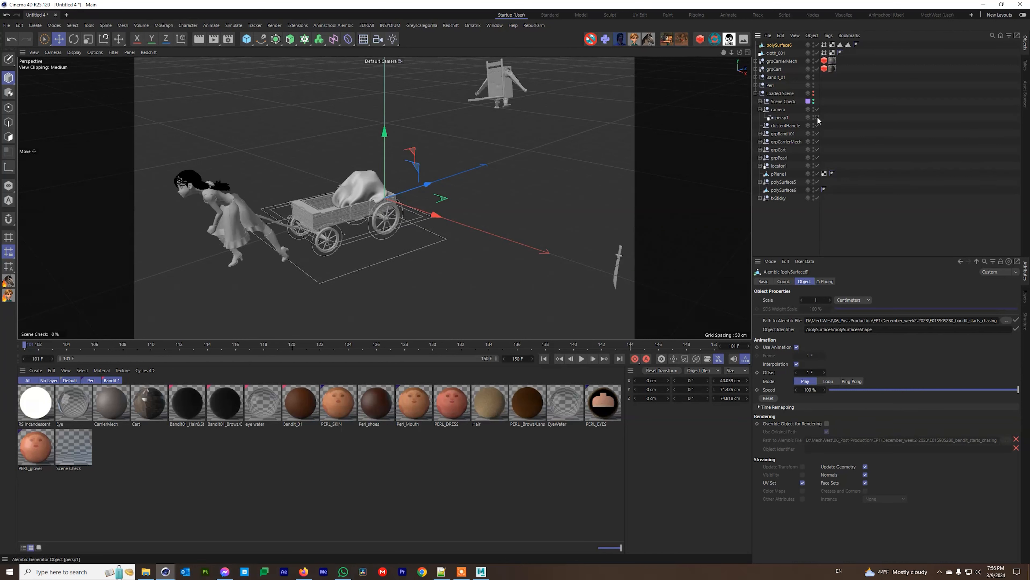
left_click(44, 344)
Select Pearl's blue geoDress object and delete it, leaving her white dress.
left_click_drag(47, 344, 53, 344)
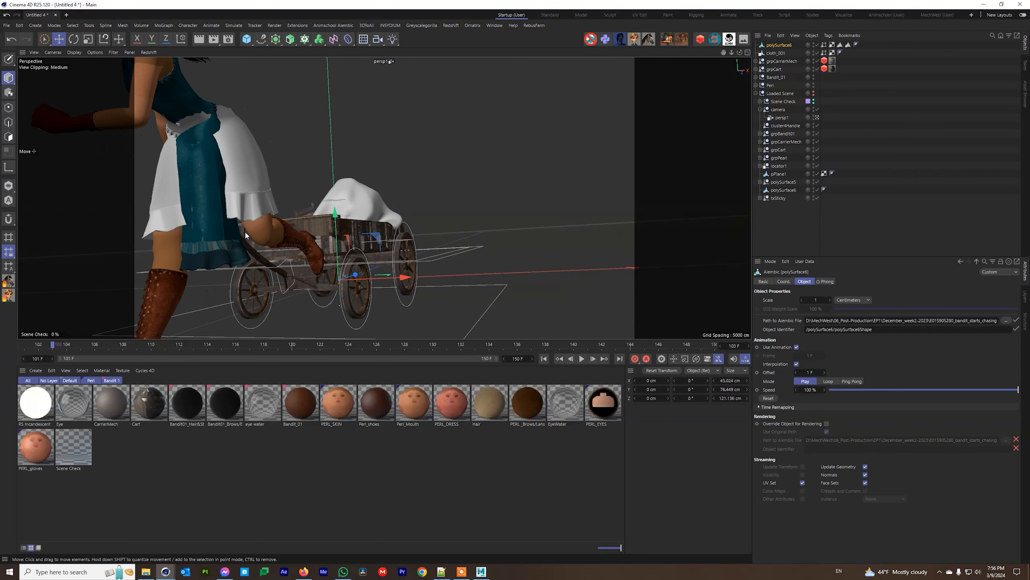
left_click(213, 235)
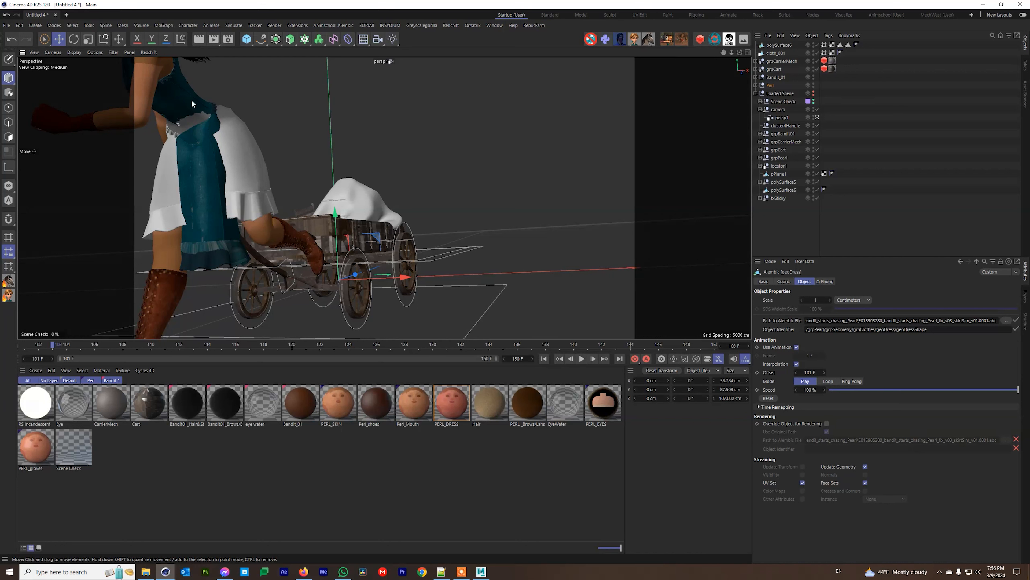
left_click(782, 46)
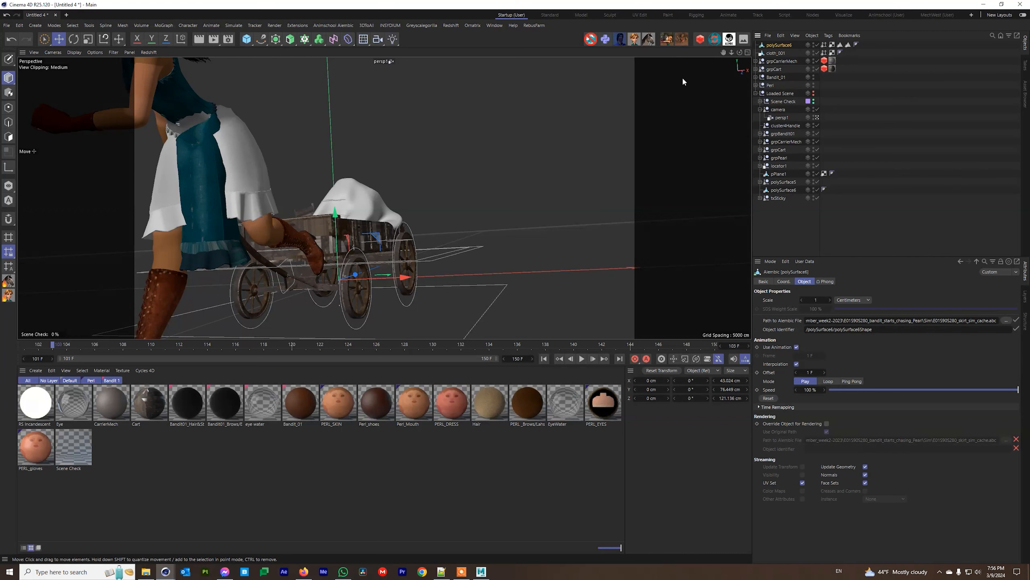
left_click(775, 53)
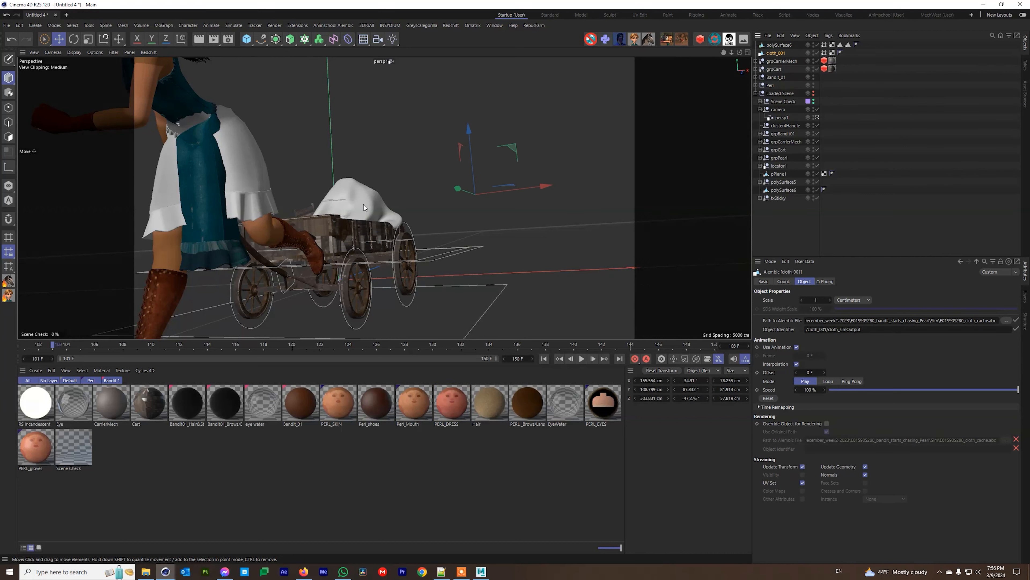
left_click(262, 186)
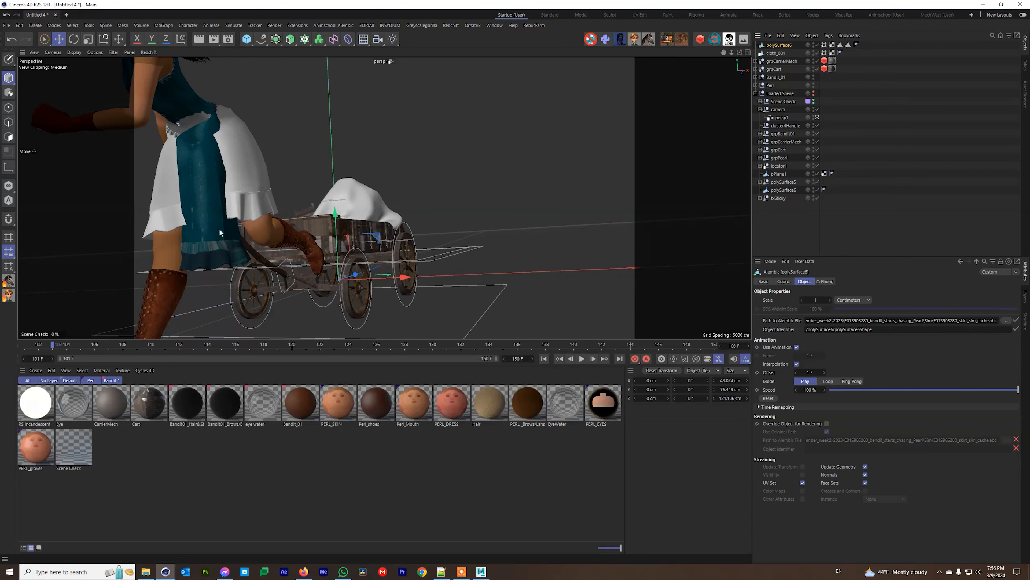
left_click(210, 240)
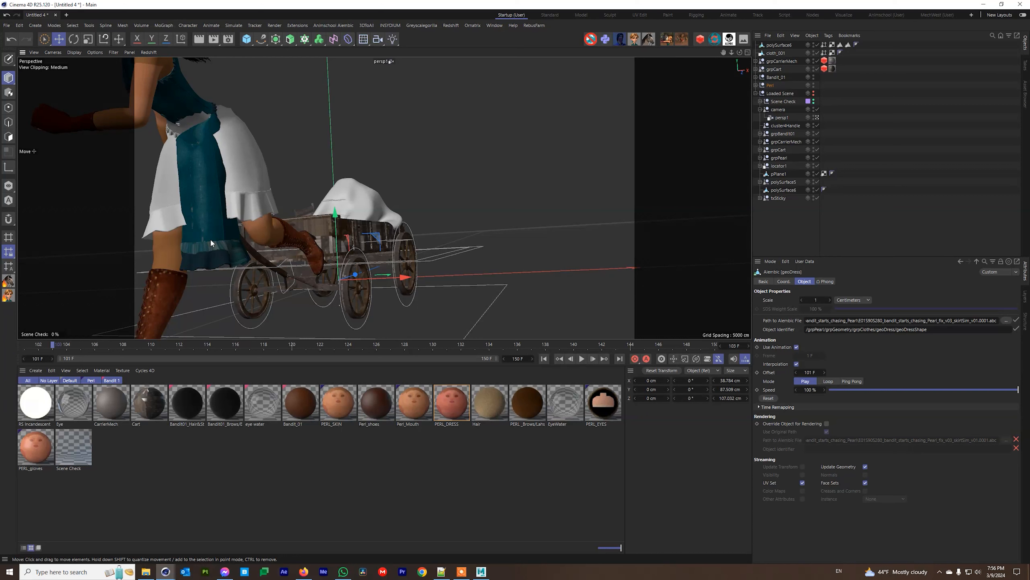
key("Delete")
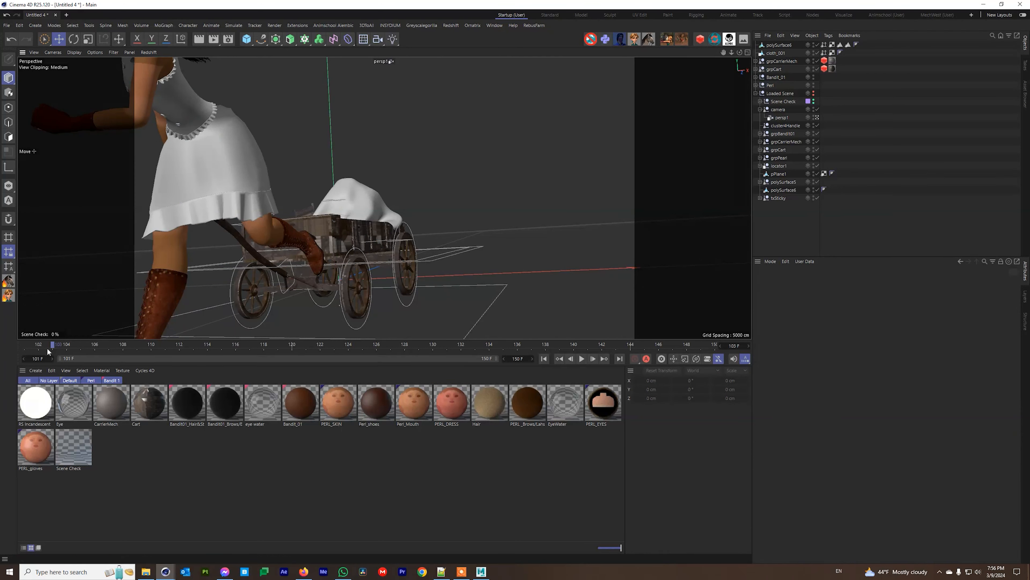
Scrub the shot through frames 110, 136 and 121 to check the animation.
left_click_drag(86, 345, 278, 343)
left_click_drag(367, 339, 594, 339)
left_click_drag(408, 356, 21, 345)
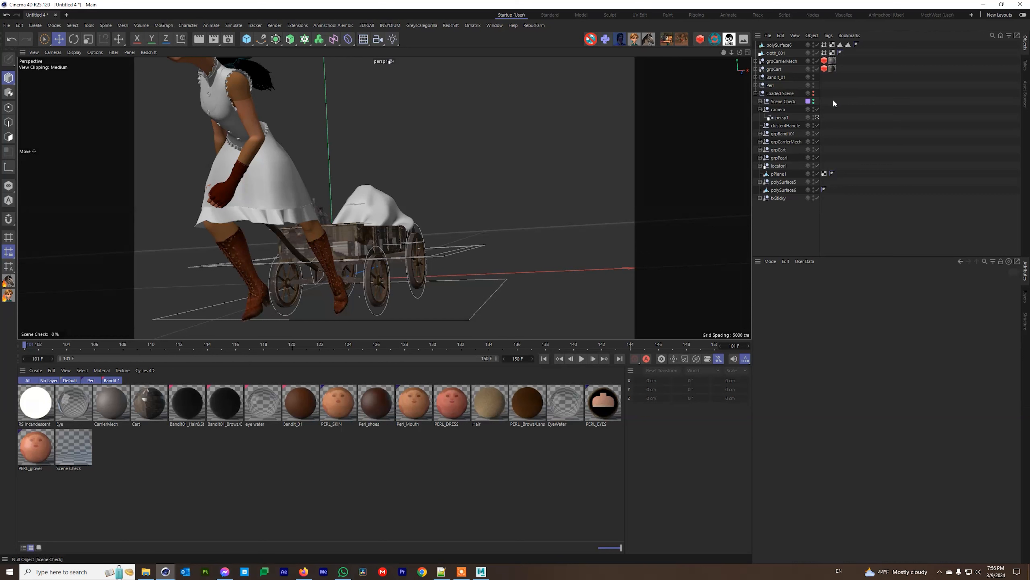
Toggle the Loaded Scene's visibility, then select the Scene Check foreground object.
left_click(813, 91)
left_click(814, 94)
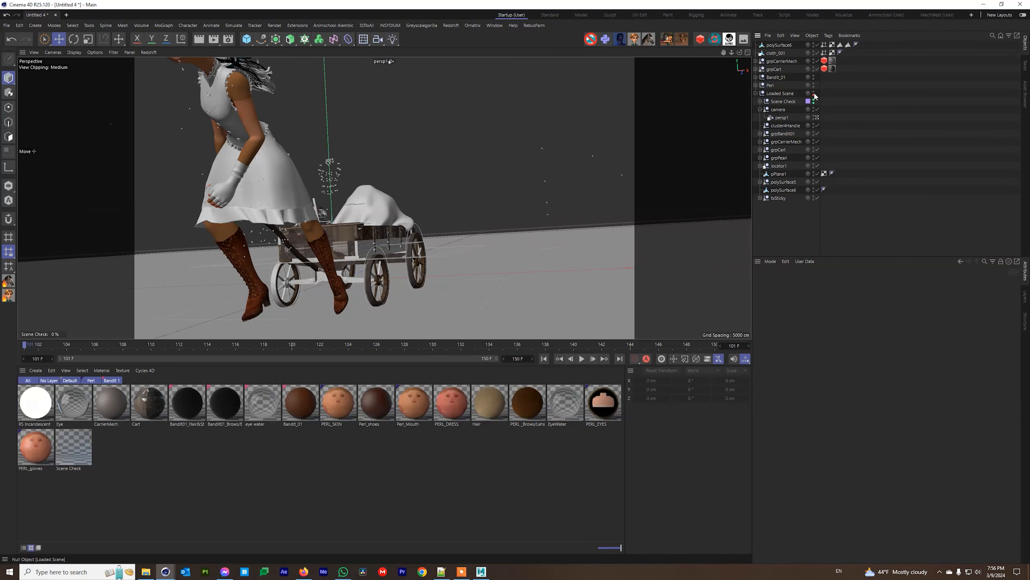
left_click_drag(791, 219, 783, 99)
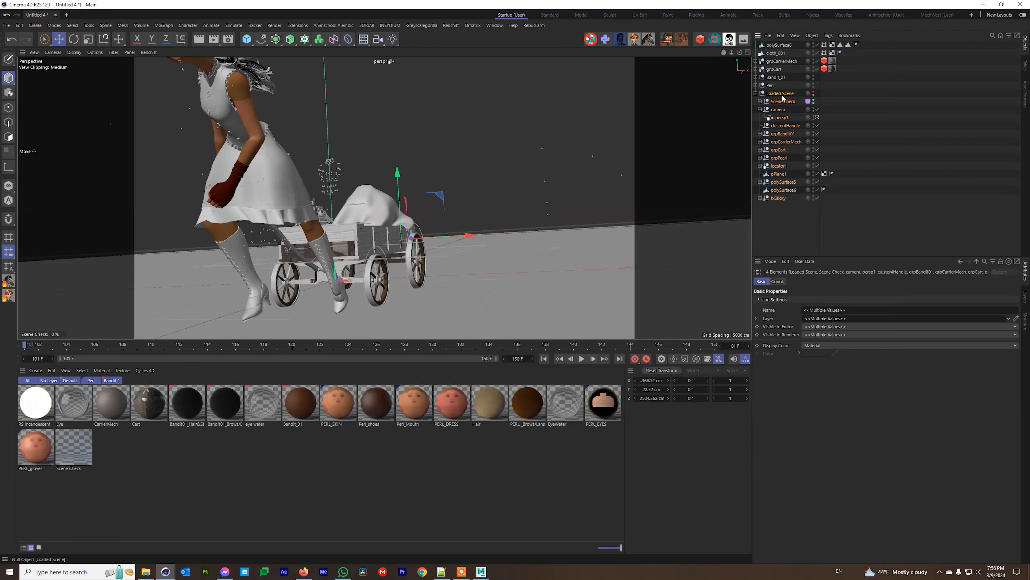
left_click(814, 92)
left_click(767, 104)
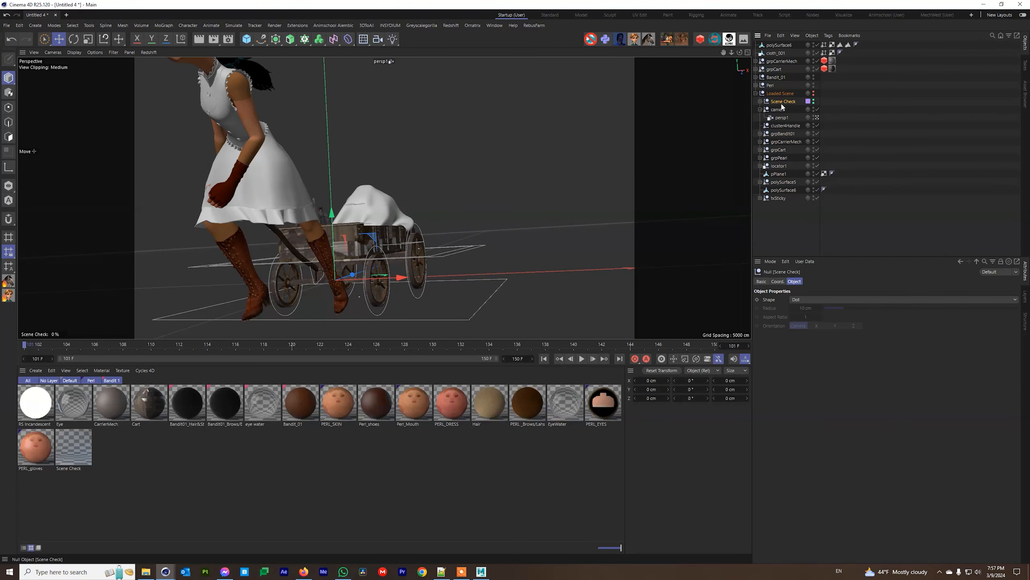
left_click(760, 101)
left_click(787, 111)
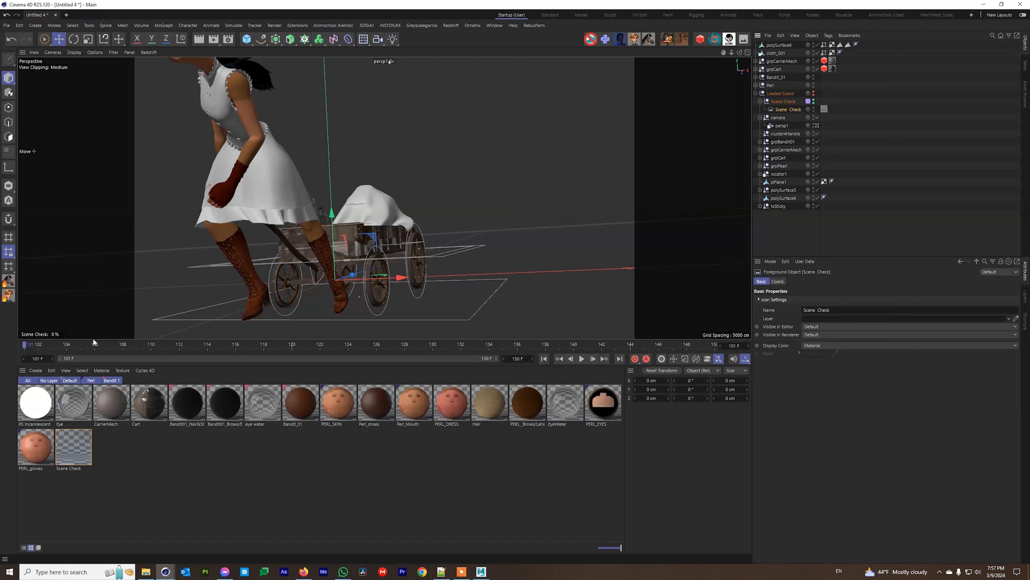
Fade the Scene Check overlay to 55%, scrub to frame 133, reset to 0%, and start a new project.
left_click(56, 333)
left_click_drag(59, 334, 74, 334)
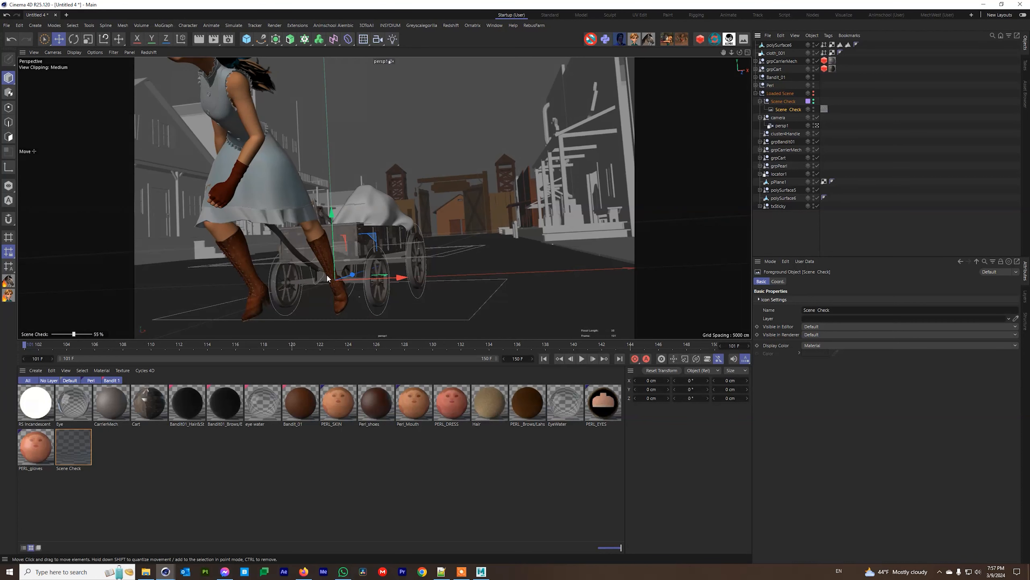
left_click_drag(49, 347, 148, 348)
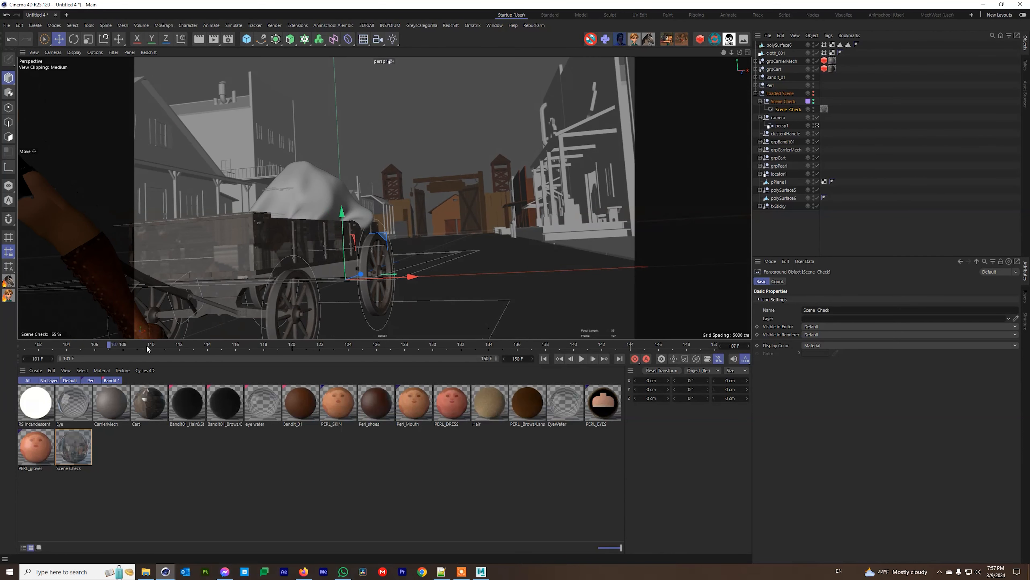
left_click_drag(210, 348, 529, 346)
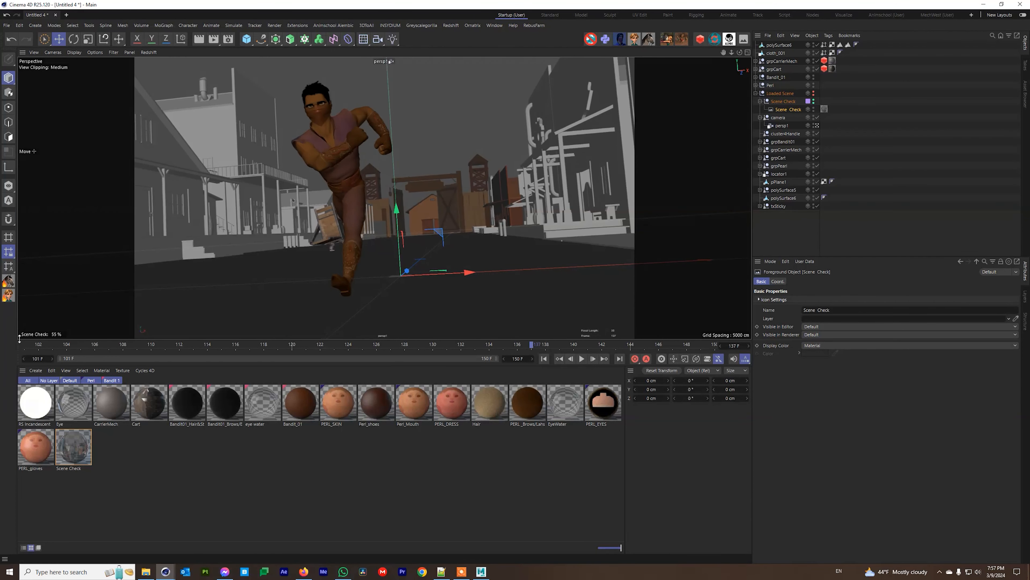
left_click_drag(72, 337, 138, 337)
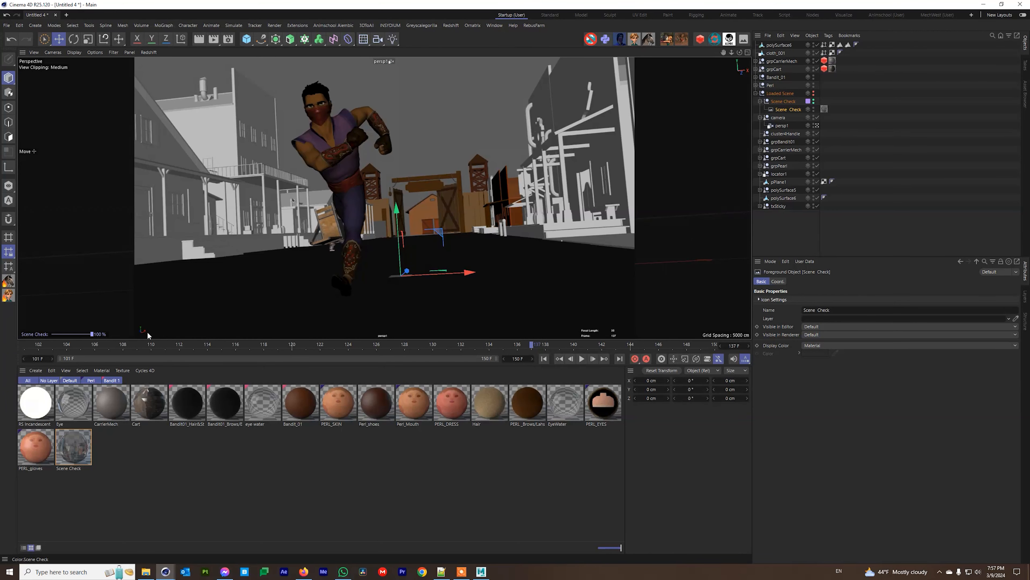
left_click_drag(64, 340, 41, 340)
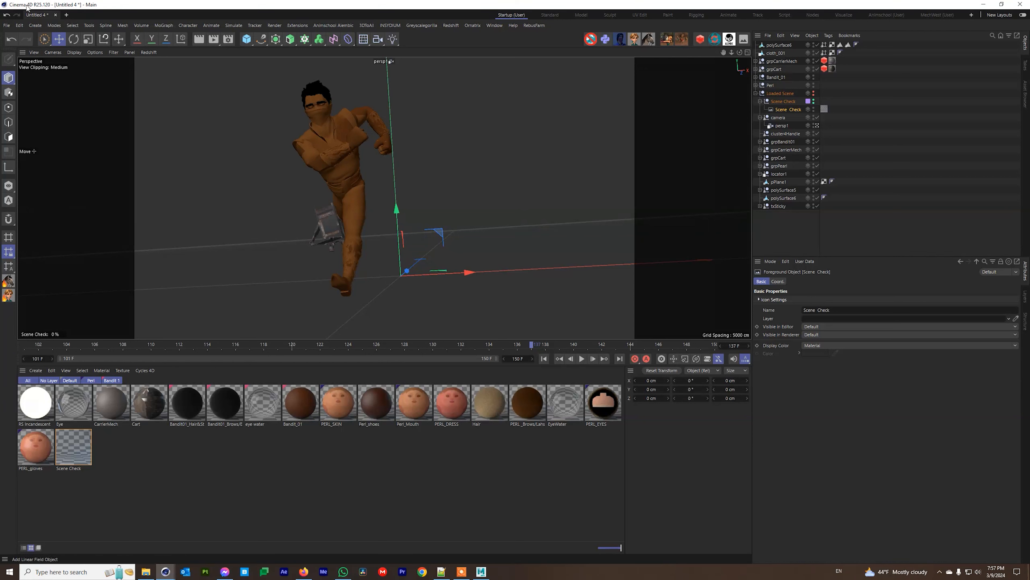
left_click(66, 15)
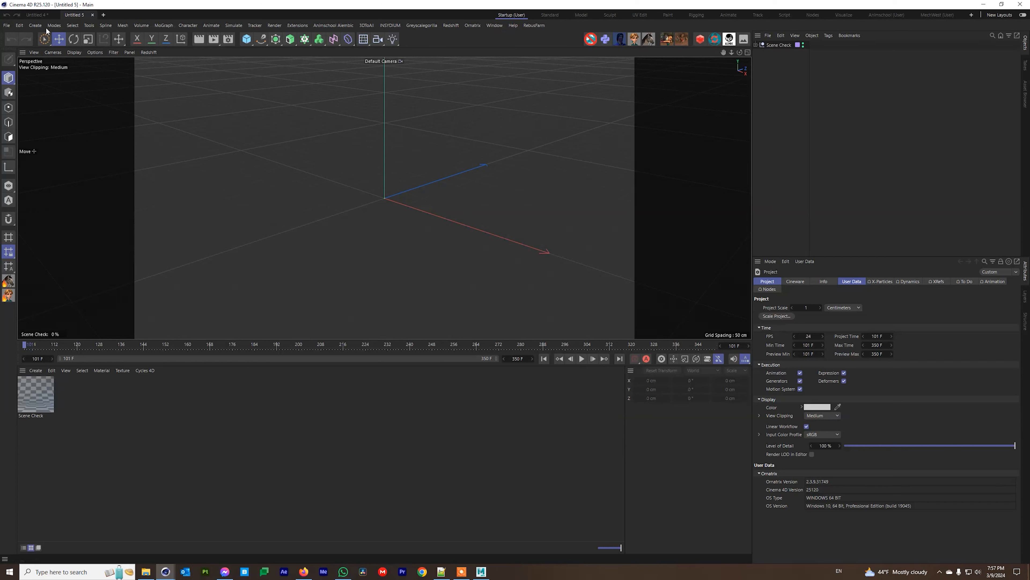
left_click(228, 40)
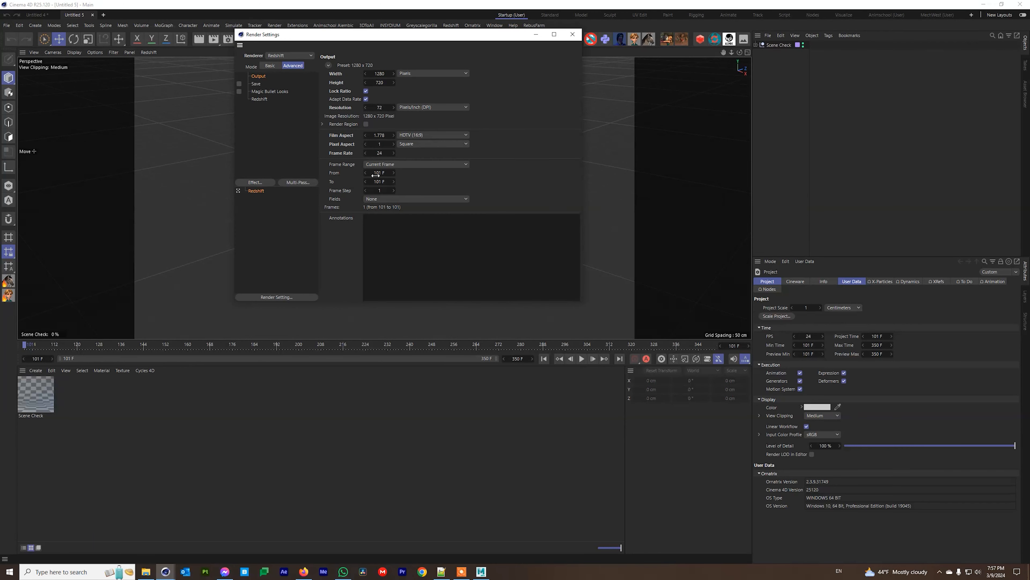
left_click(258, 100)
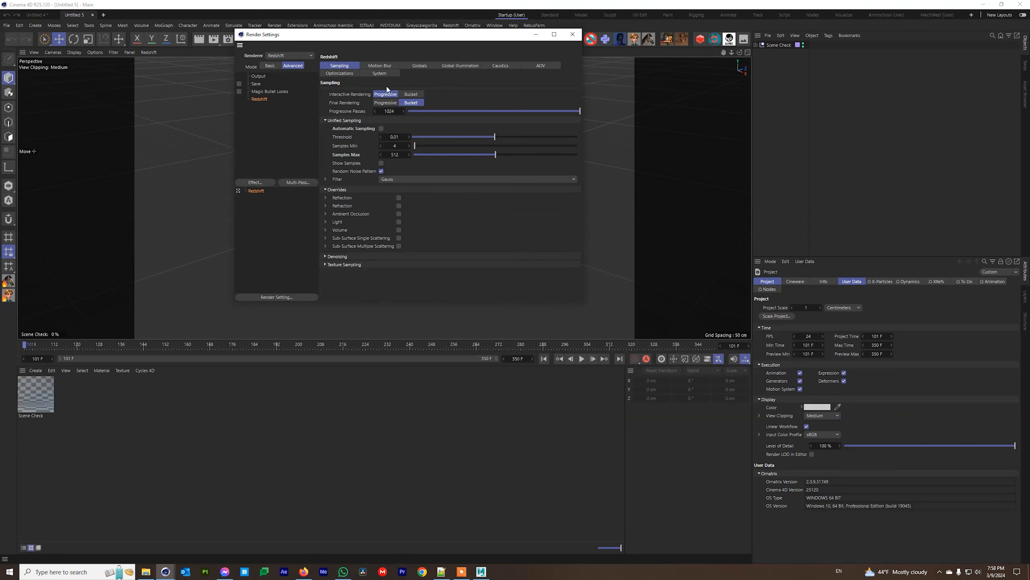
left_click(257, 76)
left_click(381, 74)
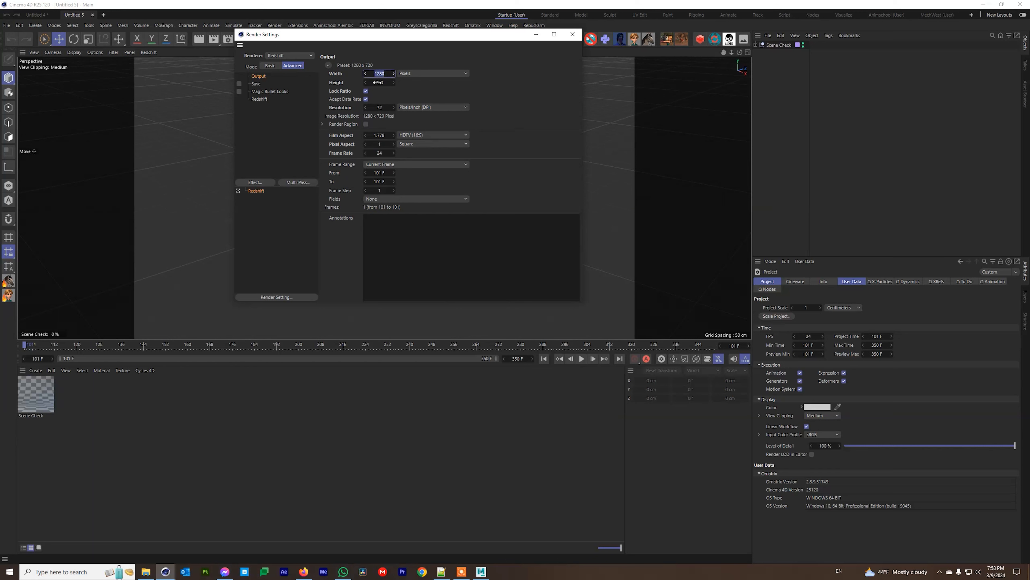
left_click(257, 100)
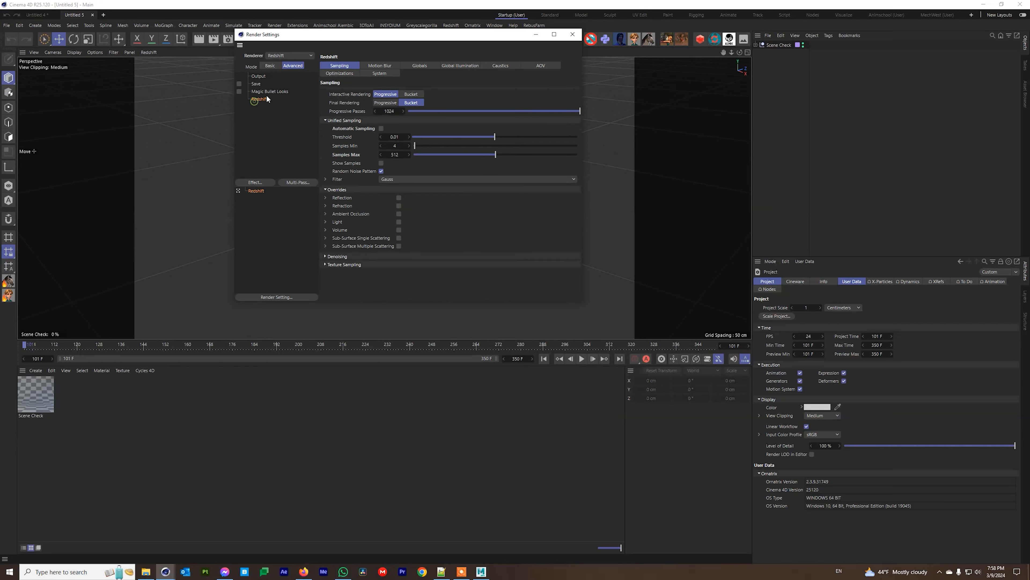
left_click(386, 65)
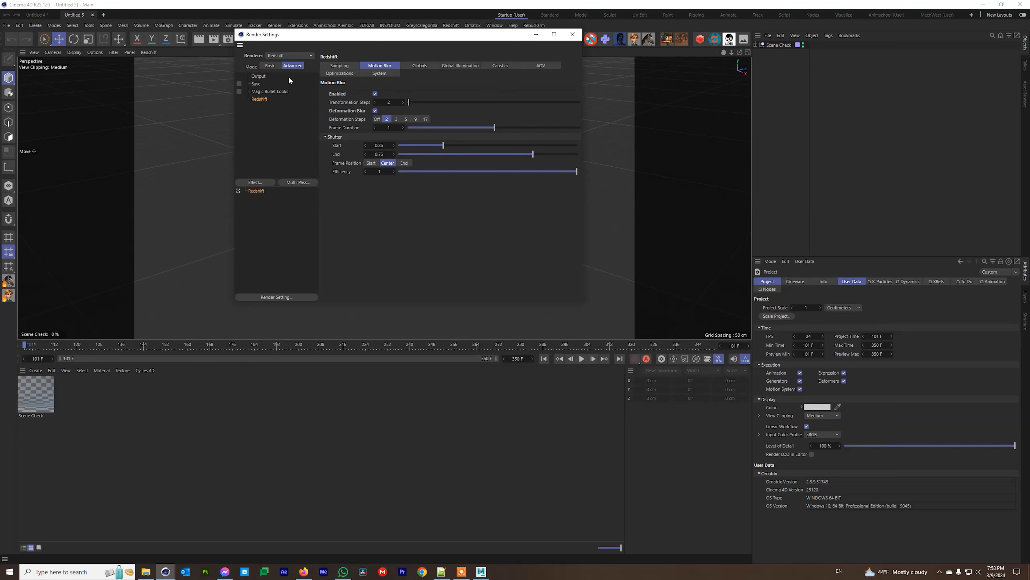
left_click(259, 77)
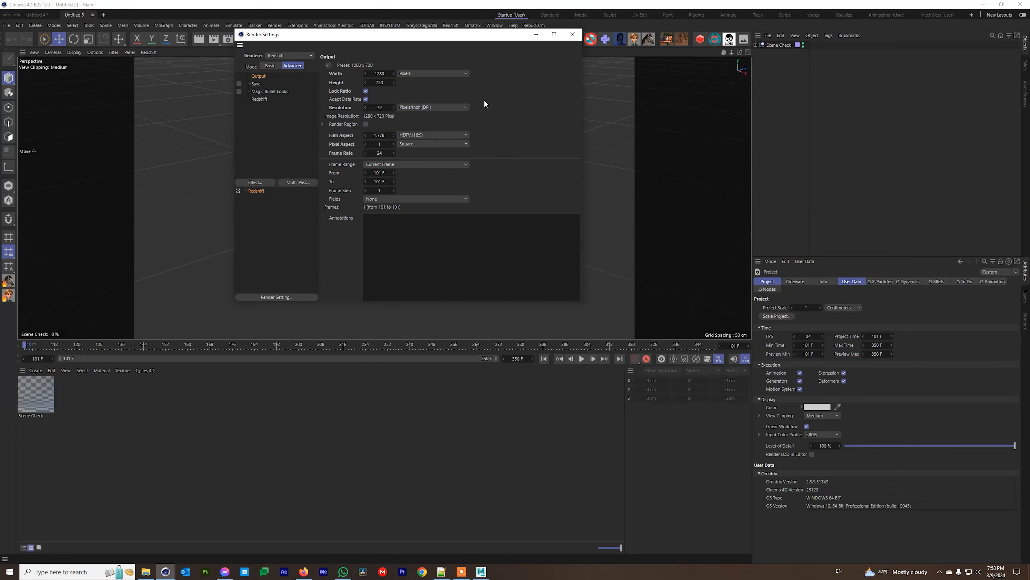
left_click(572, 34)
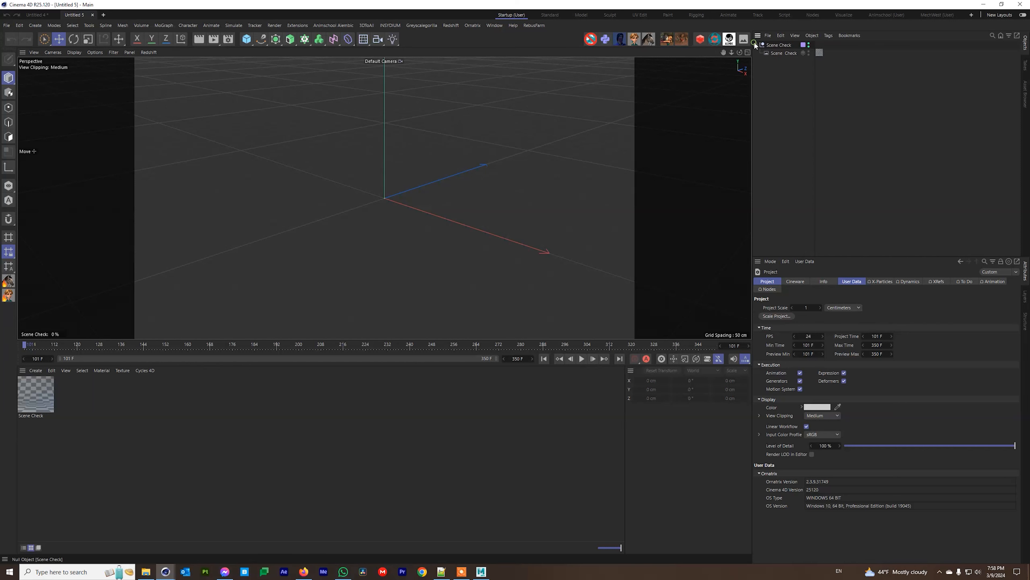
Select the Scene Check material tag, test the overlay slider, deselect all, and return to Untitled 4.
left_click(781, 53)
left_click(819, 52)
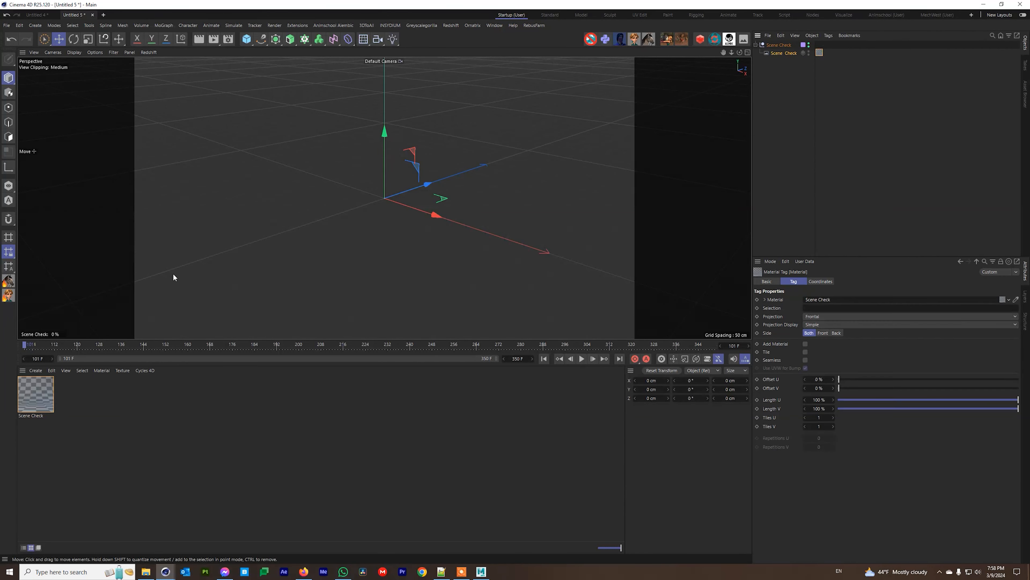
mouse_move(52, 333)
left_mouse_down()
mouse_move(96, 334)
mouse_move(42, 338)
left_mouse_up()
left_click(803, 132)
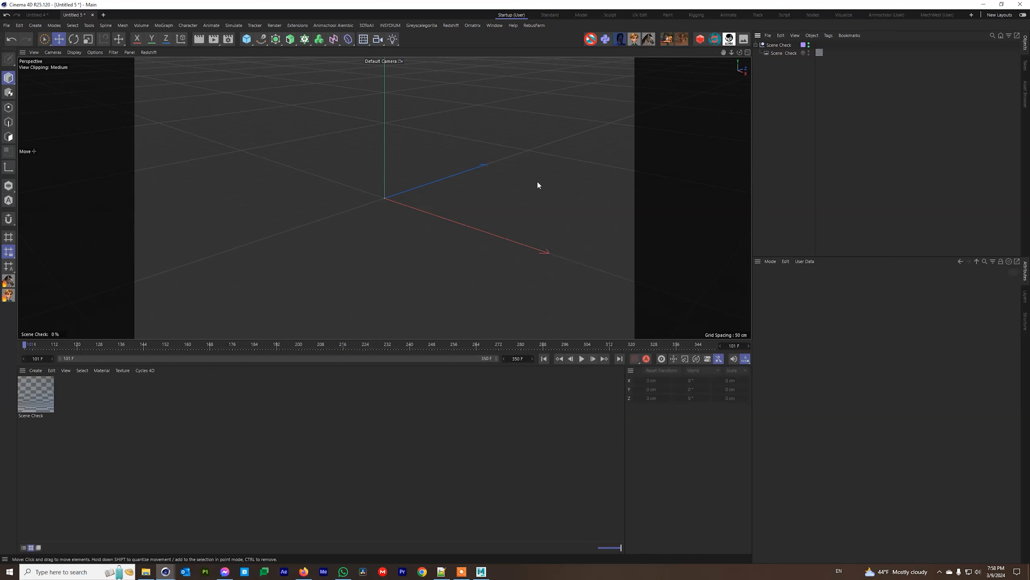
left_click(39, 15)
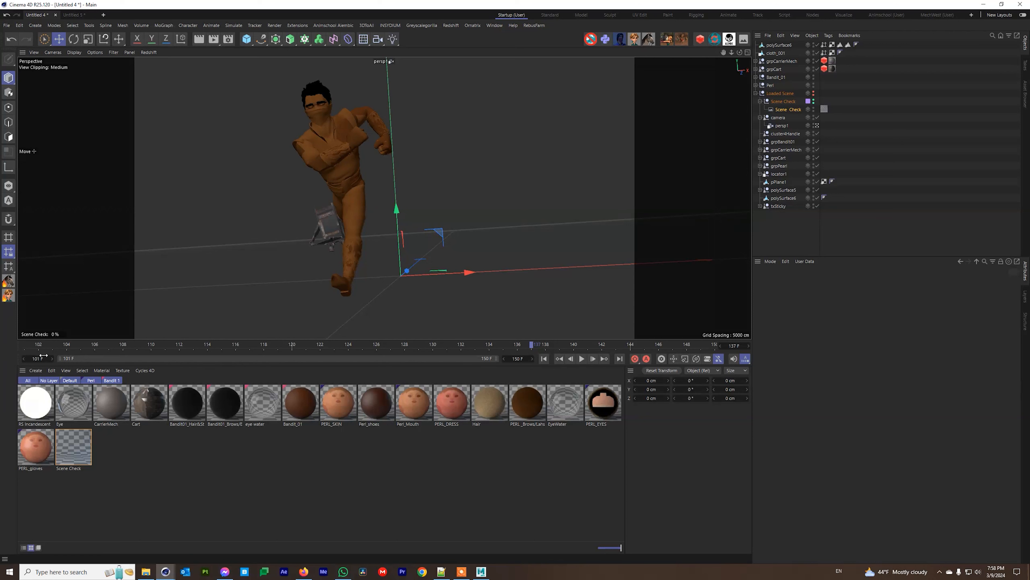
Check that the Scene Check Luminance bitmap's animation range runs from 101 F to 150 F.
left_click(520, 359)
left_click(44, 394)
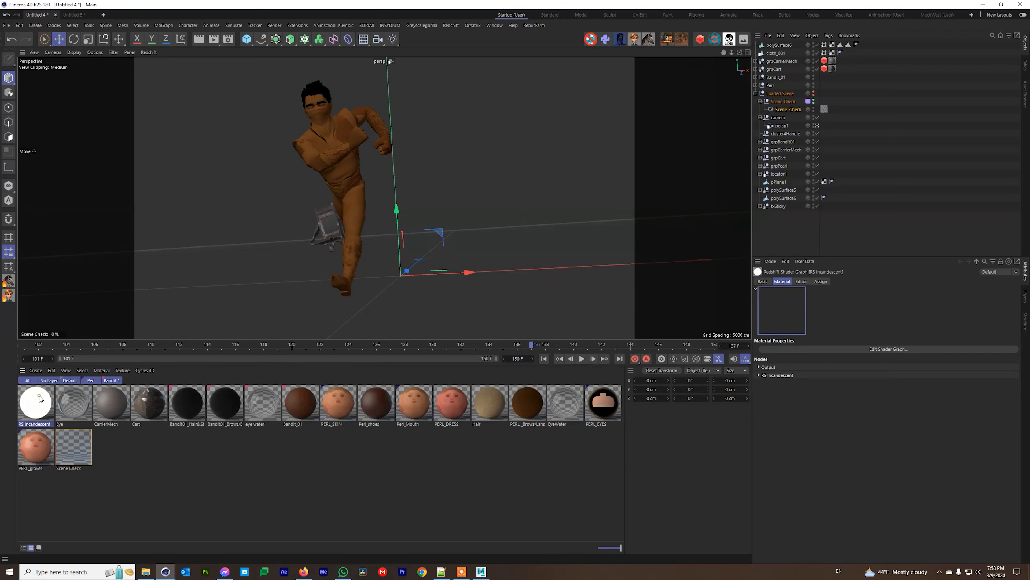
left_click(89, 445)
left_click(849, 281)
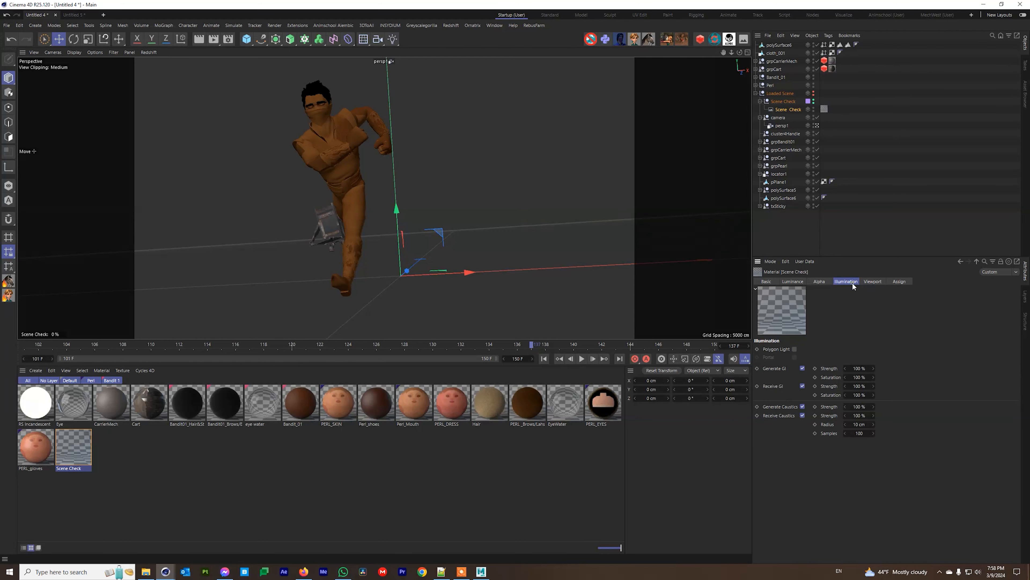
left_click(789, 283)
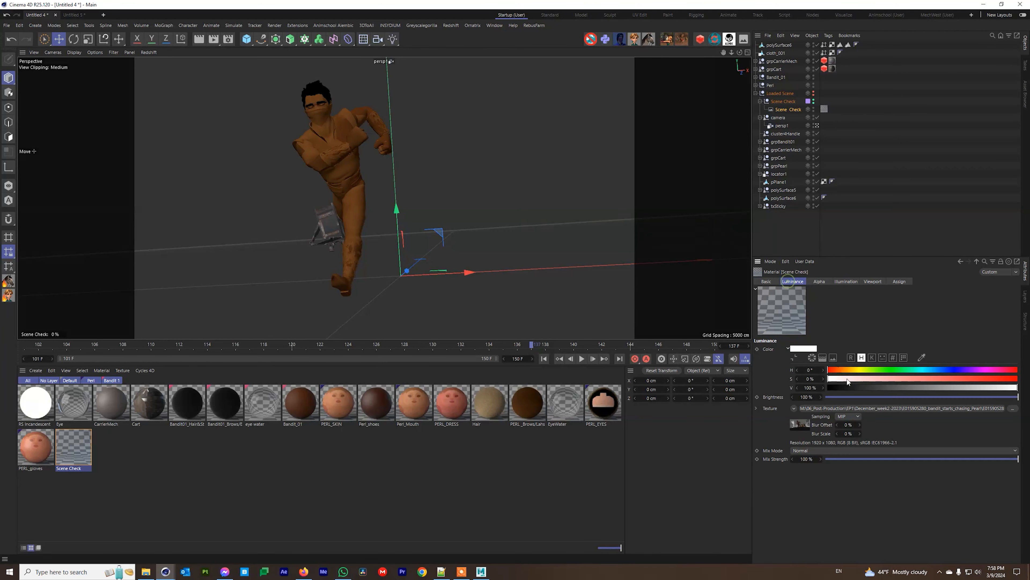
left_click(846, 405)
left_click(814, 281)
double_click(813, 367)
double_click(813, 375)
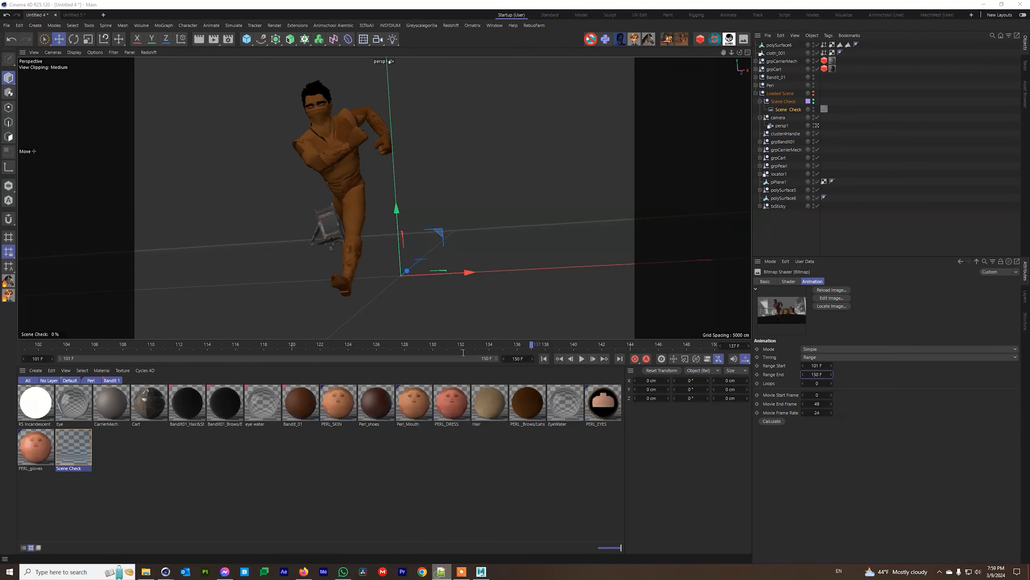
left_click(441, 571)
Review the imports and the normalize_path and setup_logging functions in MayaSceneToAlembic.py.
left_click(25, 33)
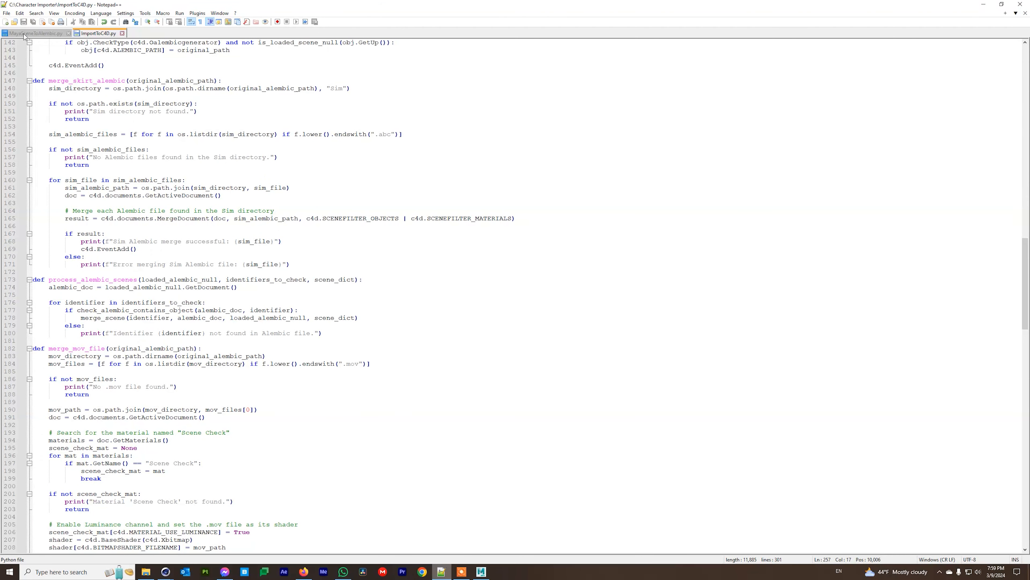
scroll(179, 303, "up", 20)
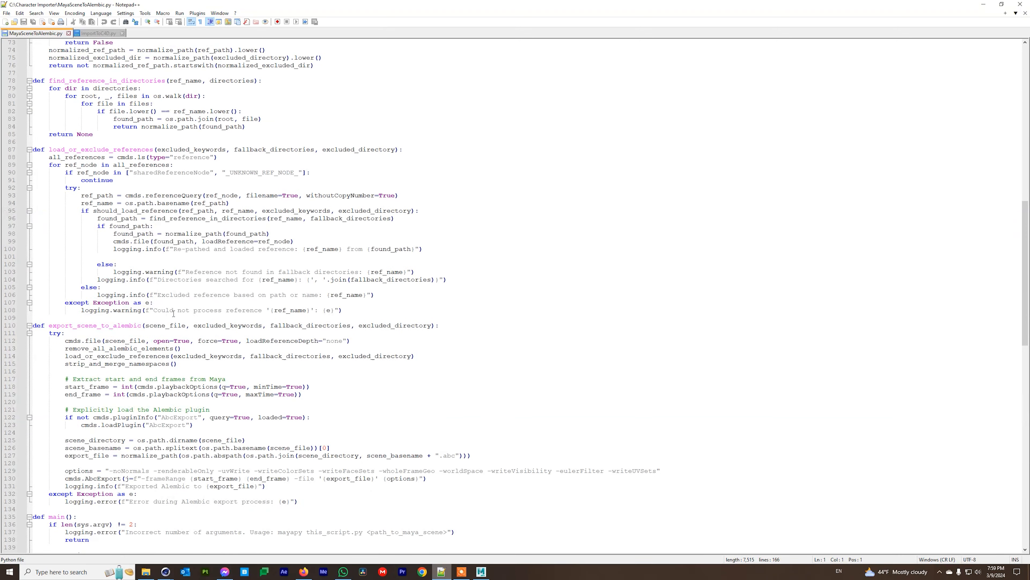
scroll(174, 313, "up", 8)
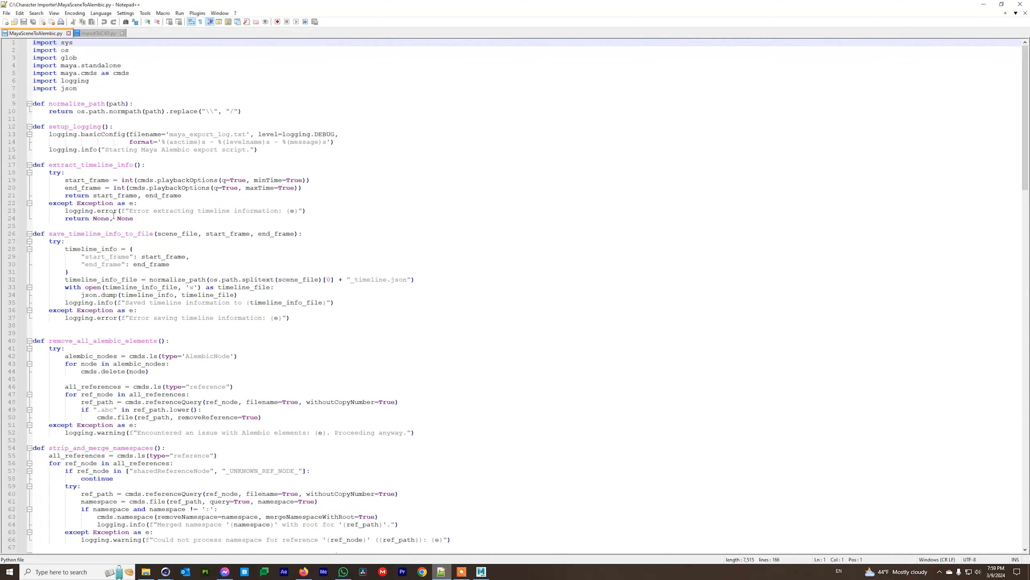
left_click_drag(78, 89, 31, 45)
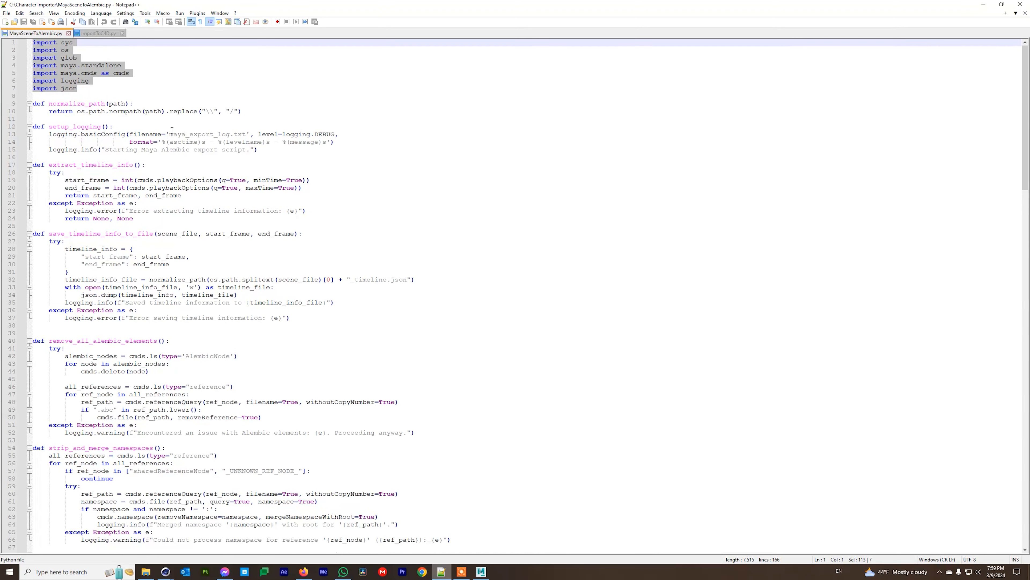
left_click_drag(251, 112, 30, 105)
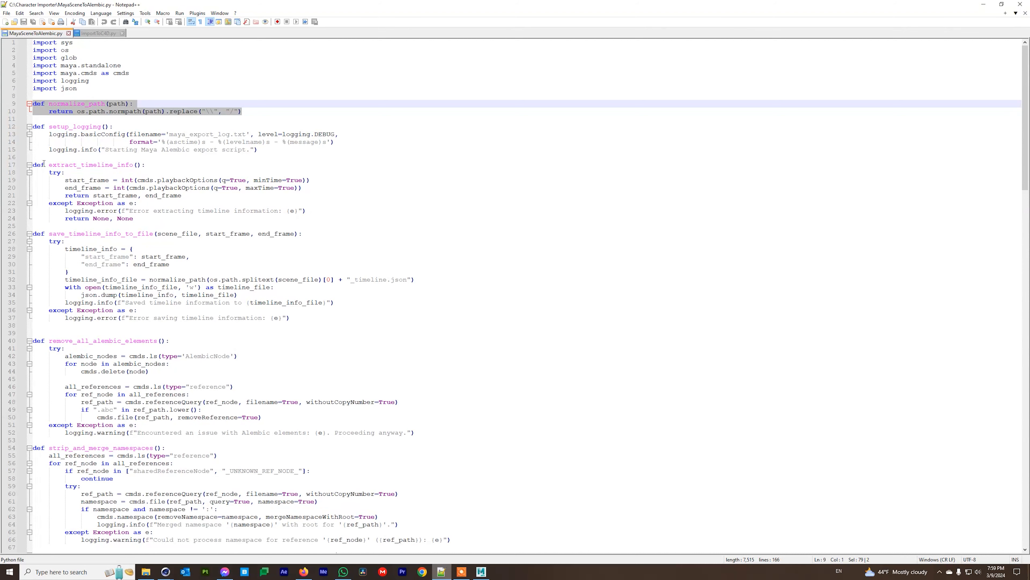
left_click_drag(258, 150, 23, 127)
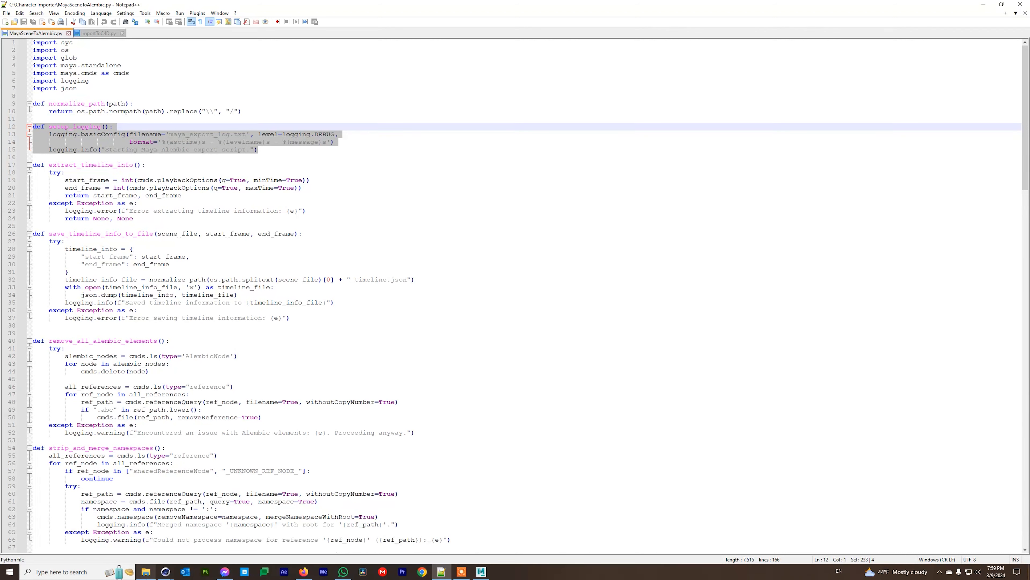
left_click(153, 574)
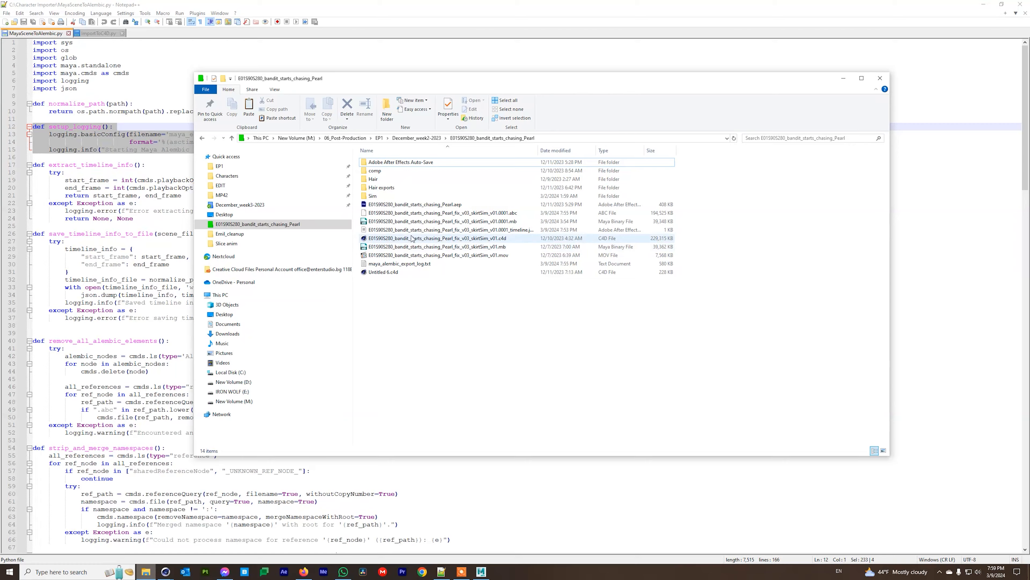
Open maya_alembic_export_log.txt, read it down to the 'Exported Alembic' entry, and close it.
left_click(378, 264)
double_click(378, 264)
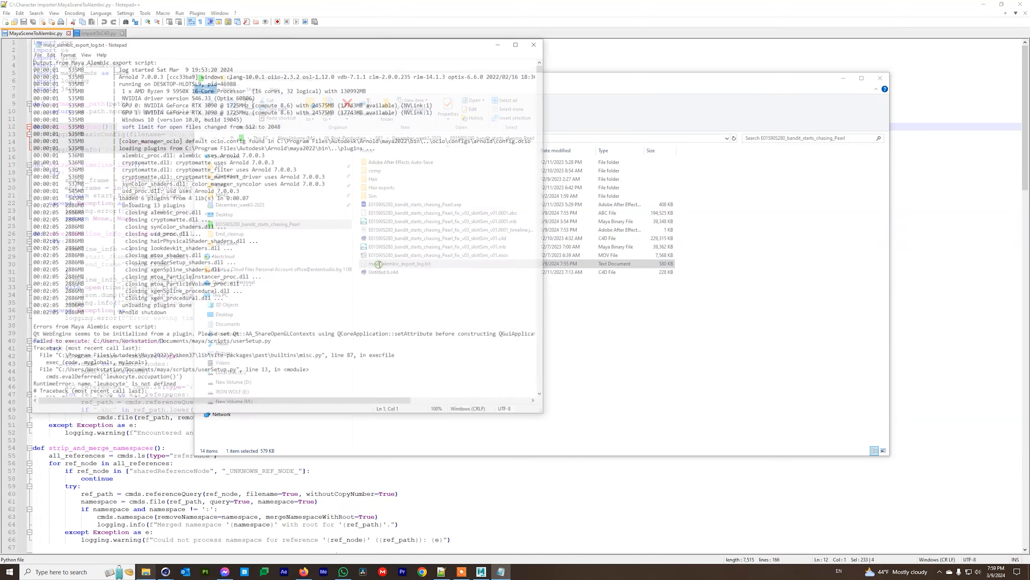
mouse_move(544, 67)
left_mouse_down()
mouse_move(547, 384)
mouse_move(544, 67)
left_mouse_up()
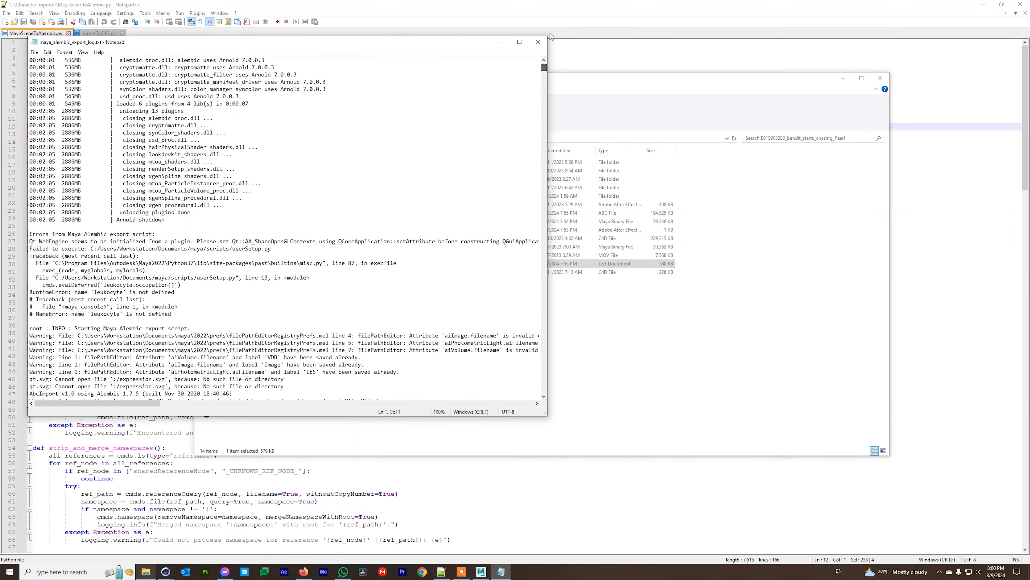
left_click(538, 43)
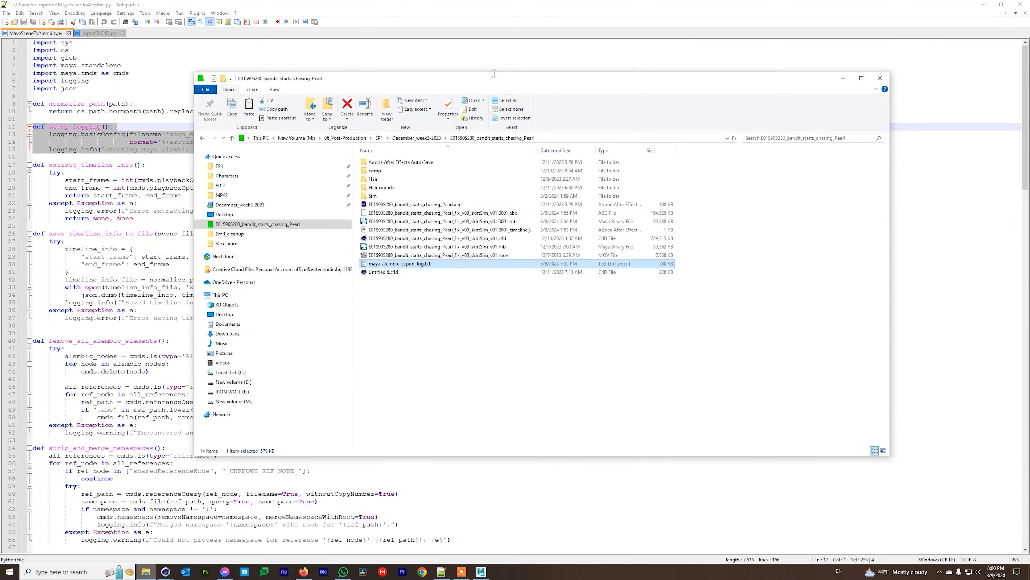
left_click(157, 169)
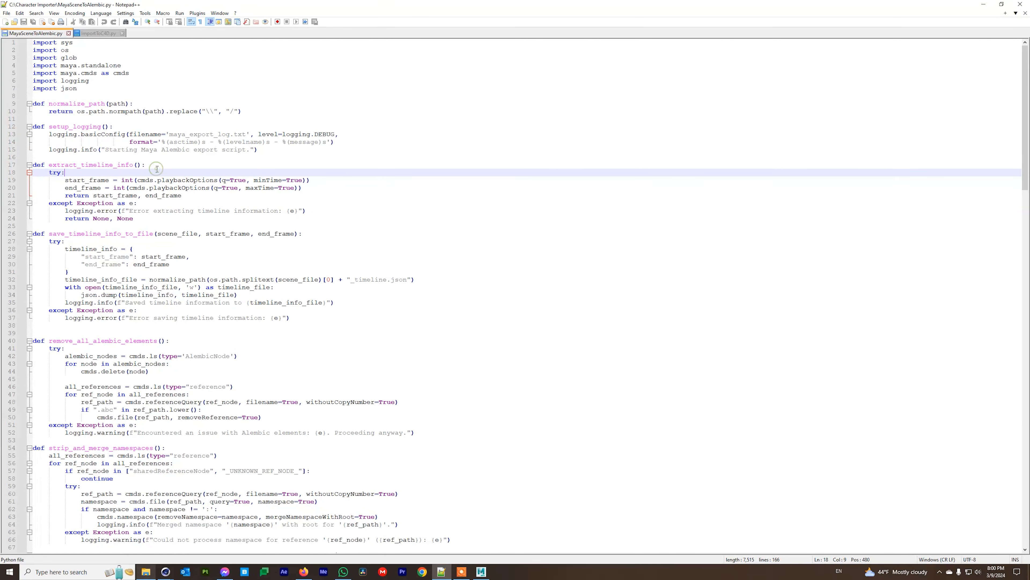
Compare extract_timeline_info with Maya's 1–120 playback range, then highlight save_timeline_info_to_file.
left_click_drag(141, 220, 29, 165)
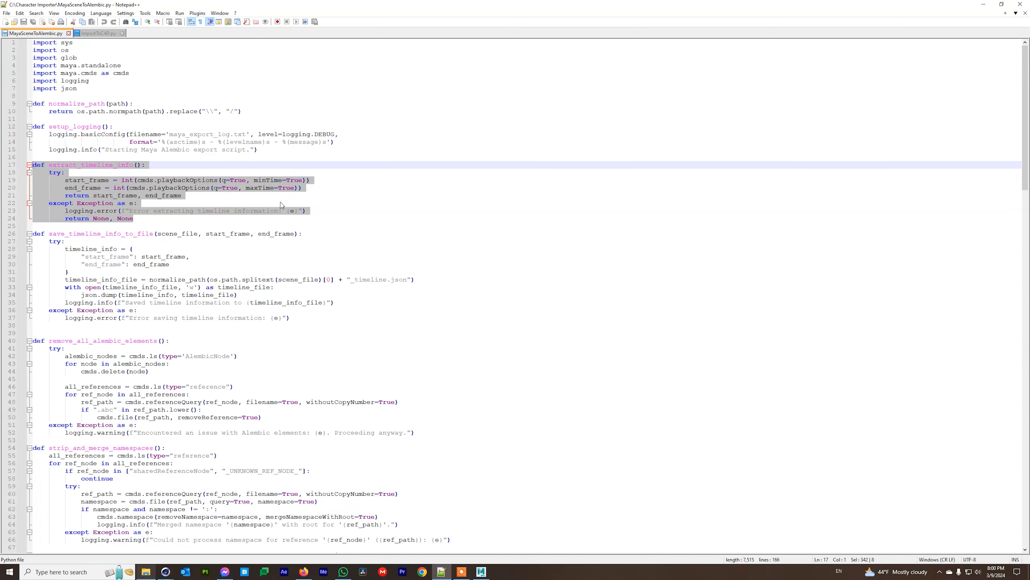
left_click(45, 188)
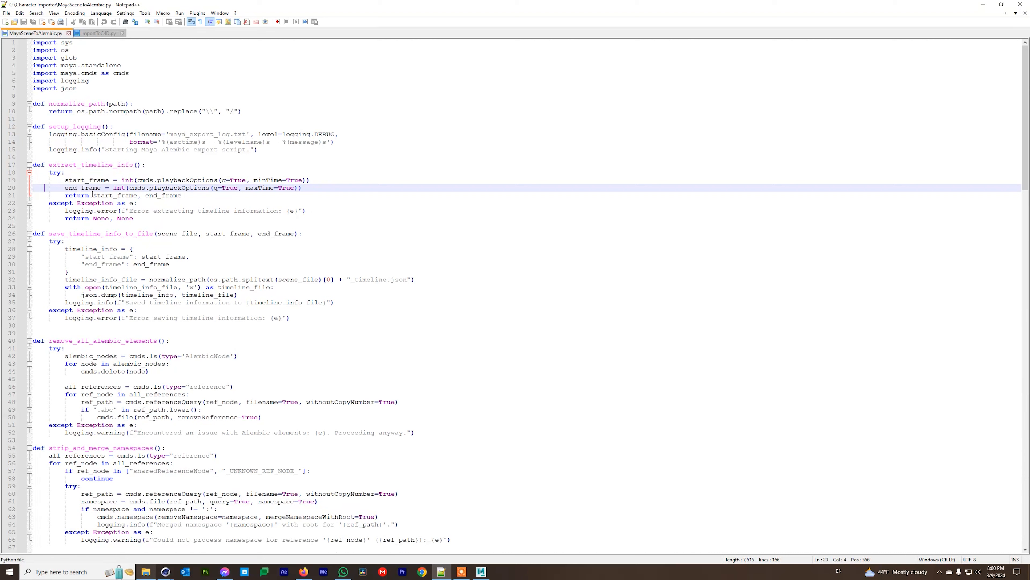
left_click(481, 572)
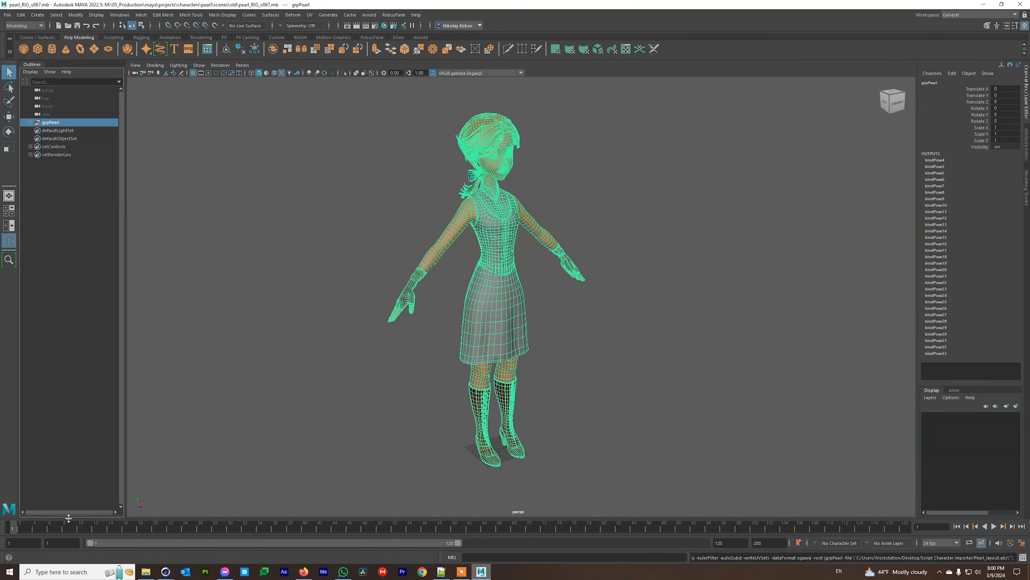
key("Tab")
left_click(983, 4)
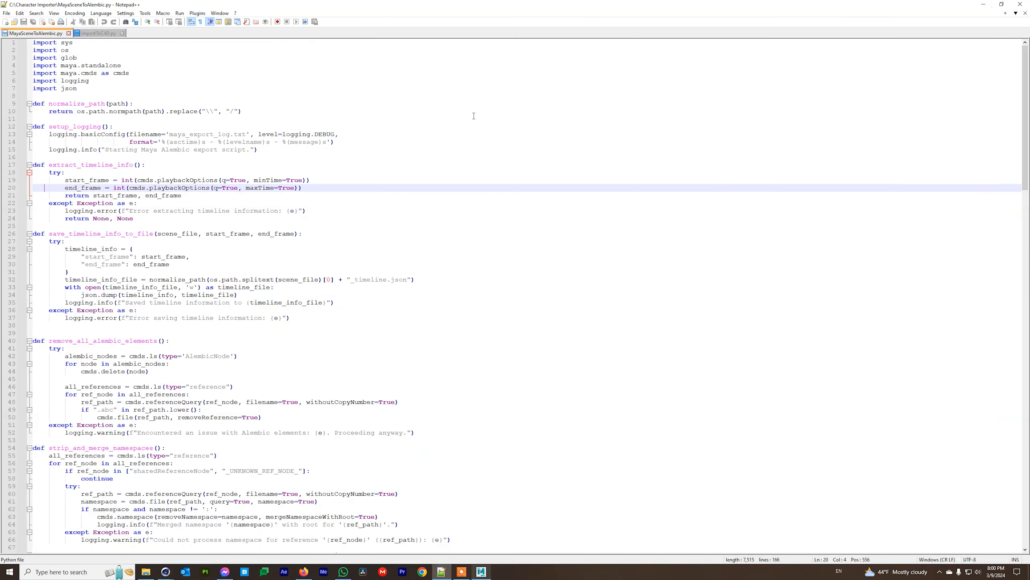
left_click_drag(49, 234, 189, 256)
Locate the shot's _timeline.json file beside the Alembic cache, widening the Name column.
left_click(151, 575)
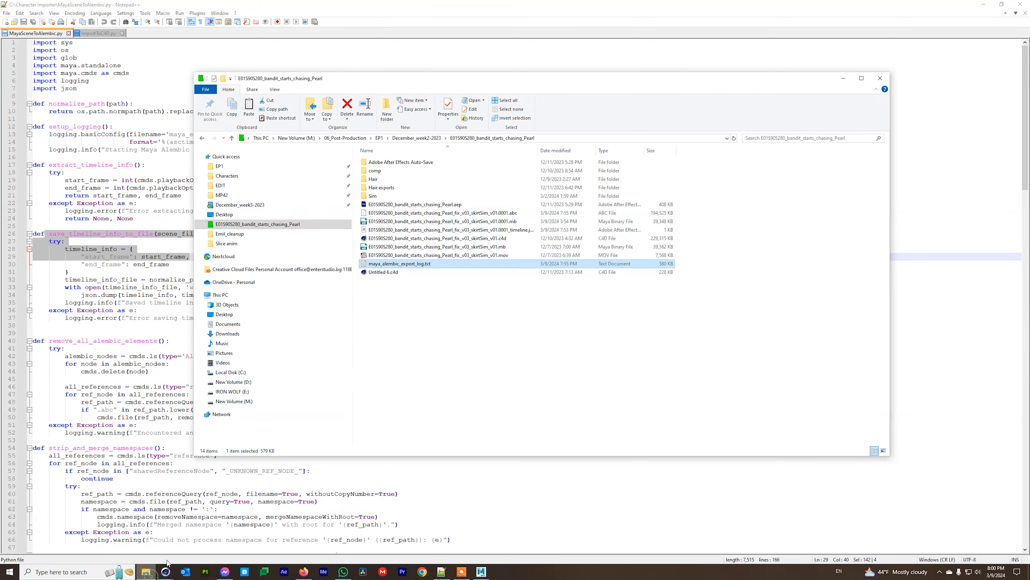
left_click(450, 230)
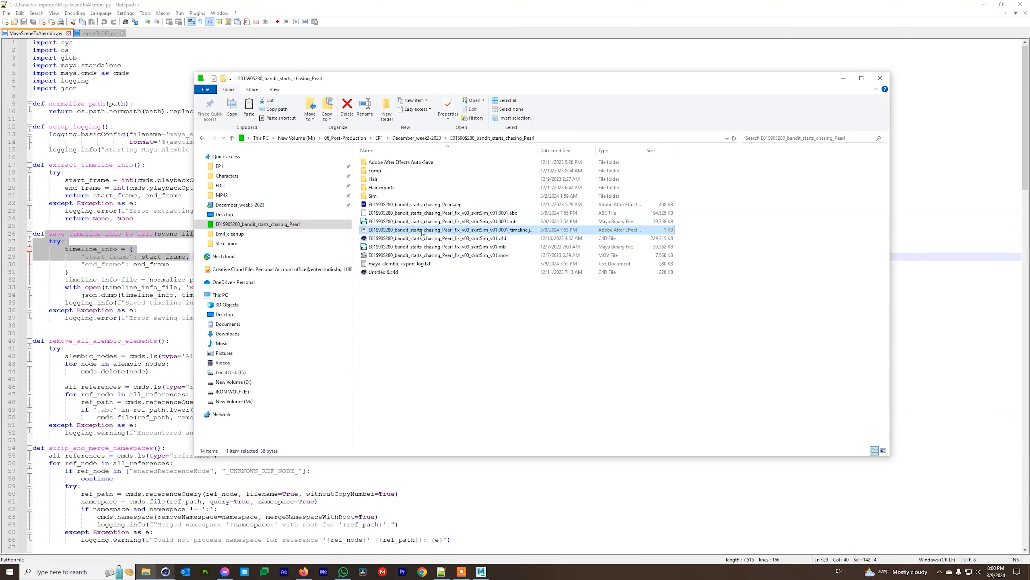
left_click_drag(538, 151, 597, 150)
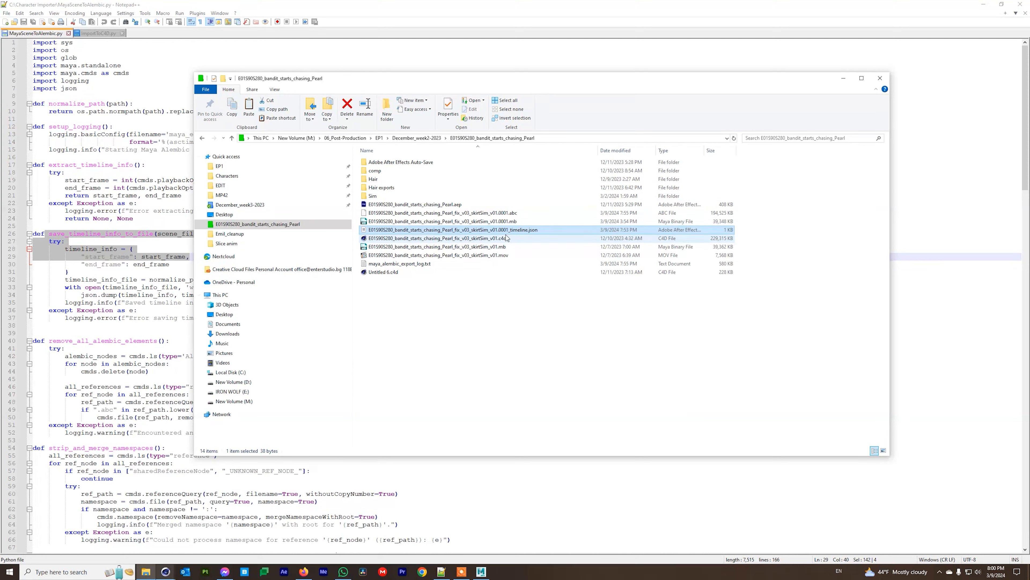
left_click(81, 279)
scroll(109, 367, "down", 4)
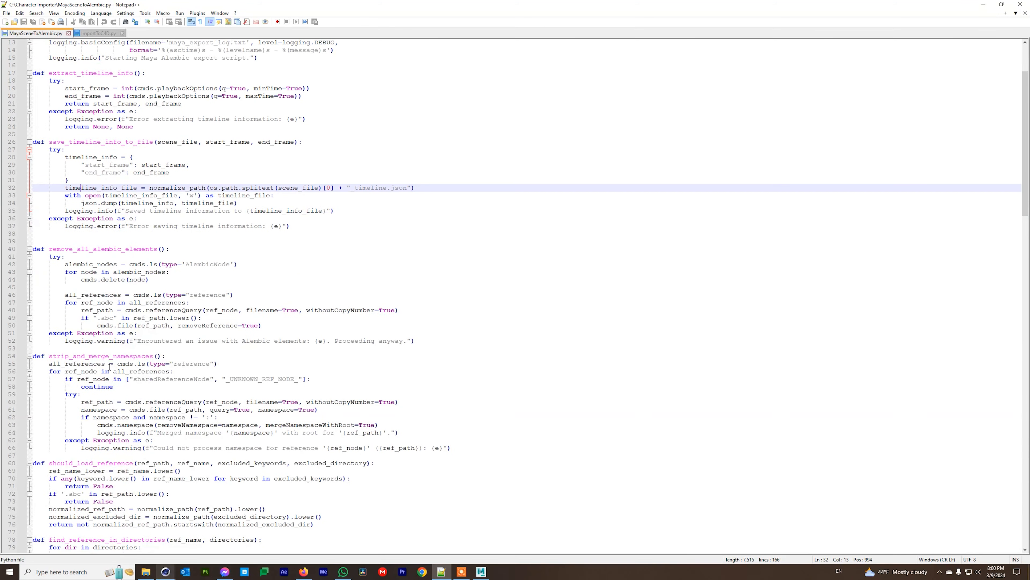
left_click(140, 287)
left_click_drag(34, 250, 446, 349)
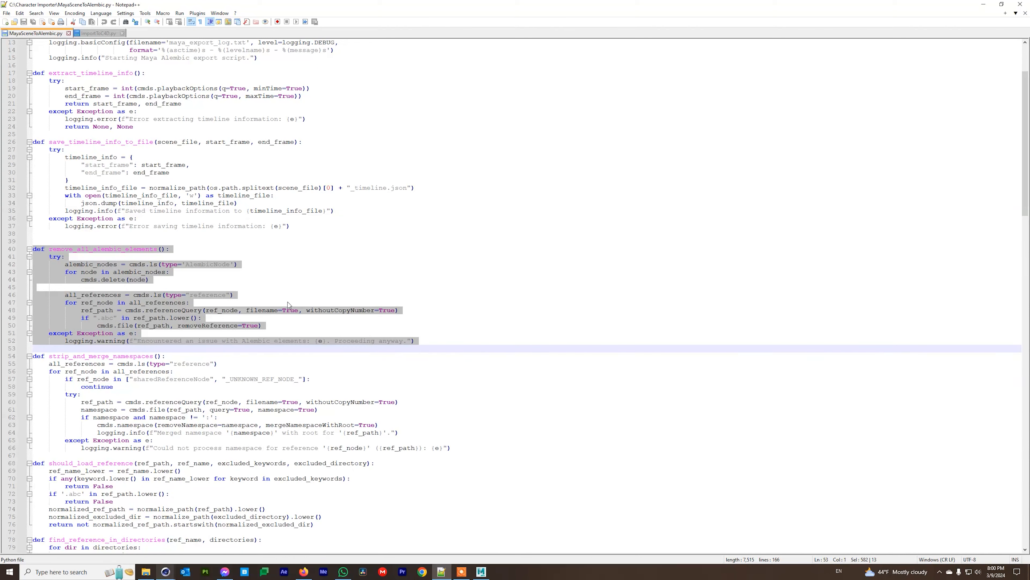
left_click(433, 348)
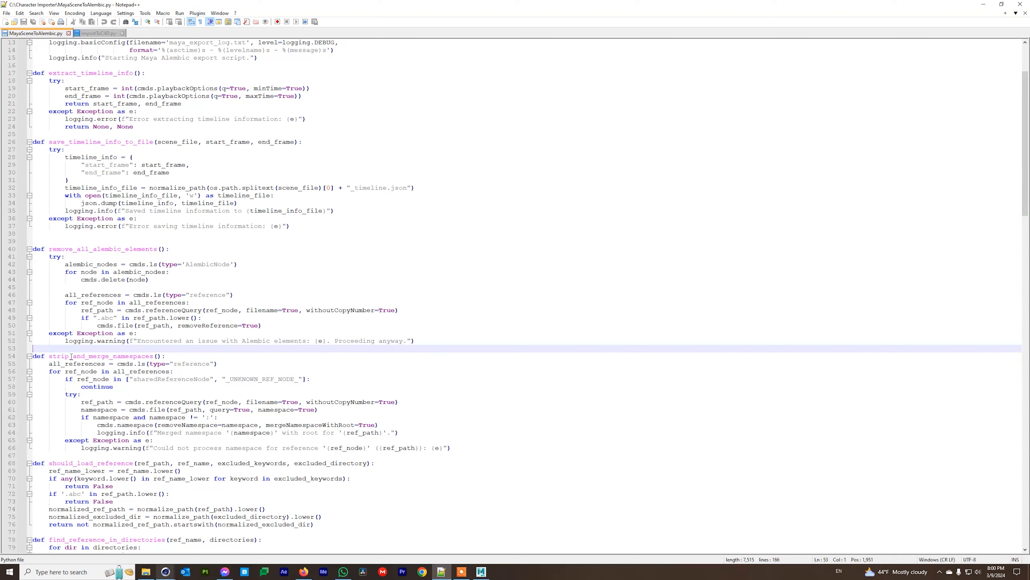
left_click_drag(422, 335, 33, 250)
scroll(191, 388, "up", 1)
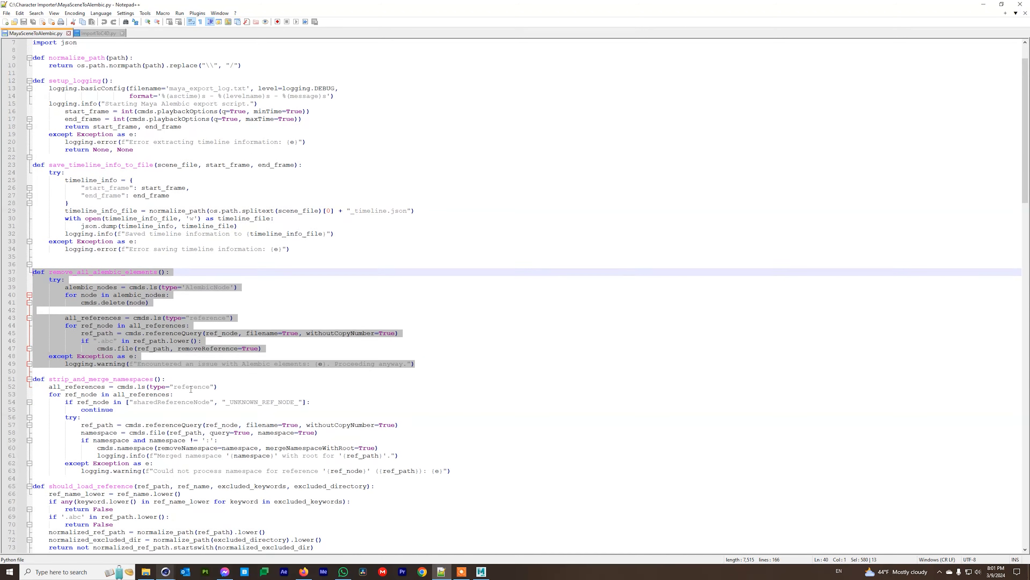
scroll(191, 389, "up", 3)
scroll(190, 388, "down", 6)
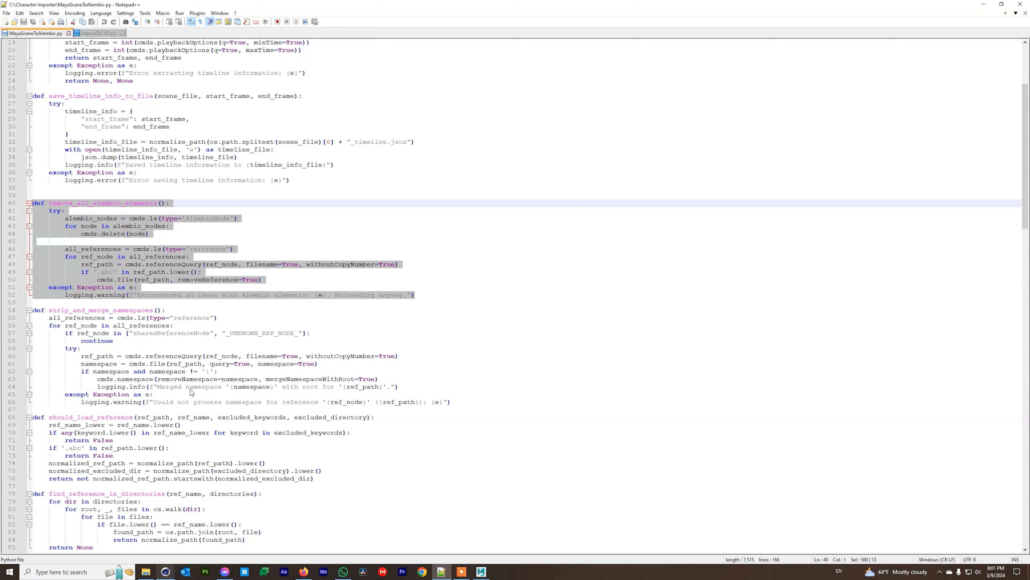
left_click(163, 303)
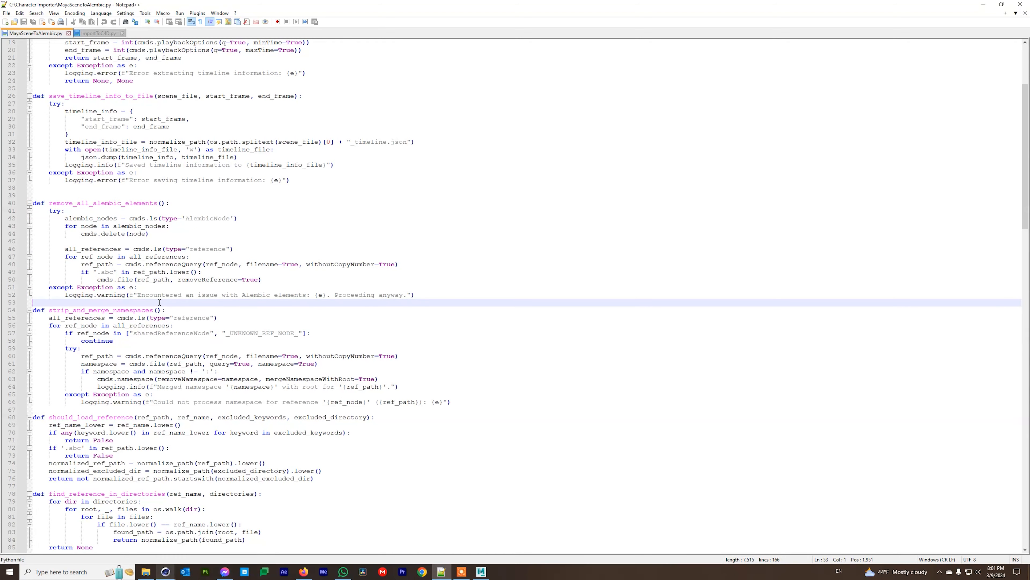
scroll(62, 312, "down", 4)
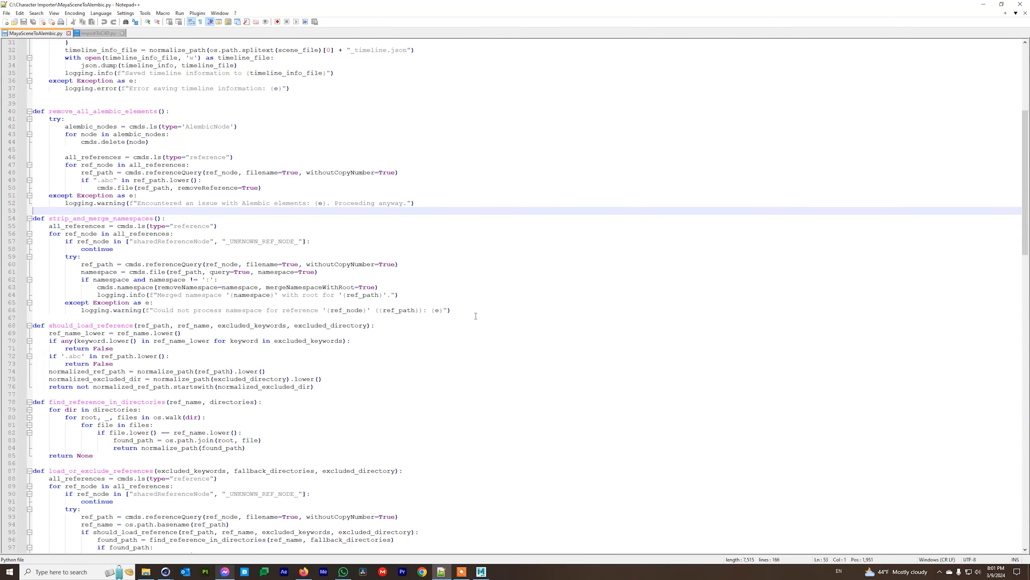
left_click_drag(470, 310, 30, 219)
left_click(308, 330)
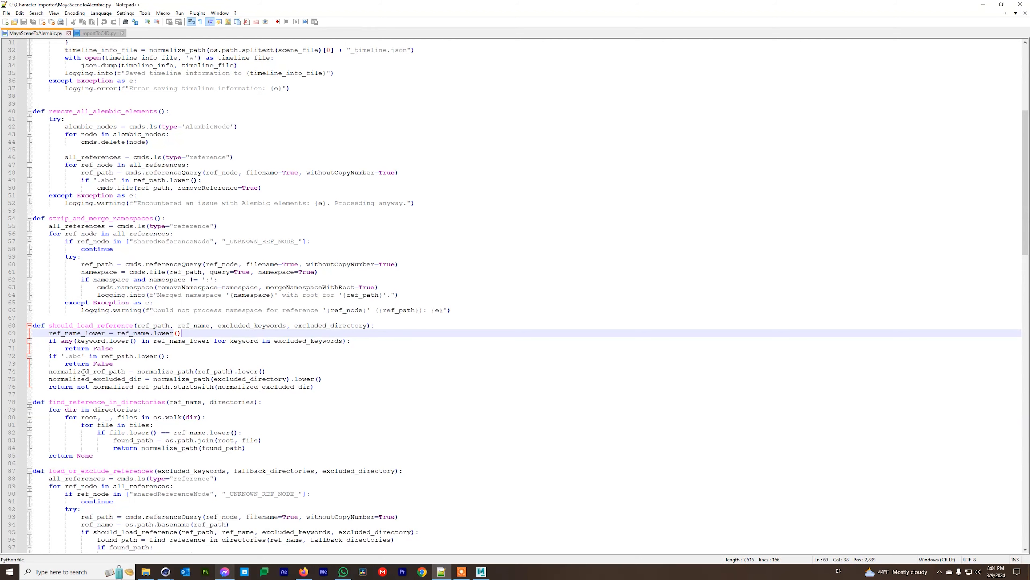
scroll(65, 361, "down", 4)
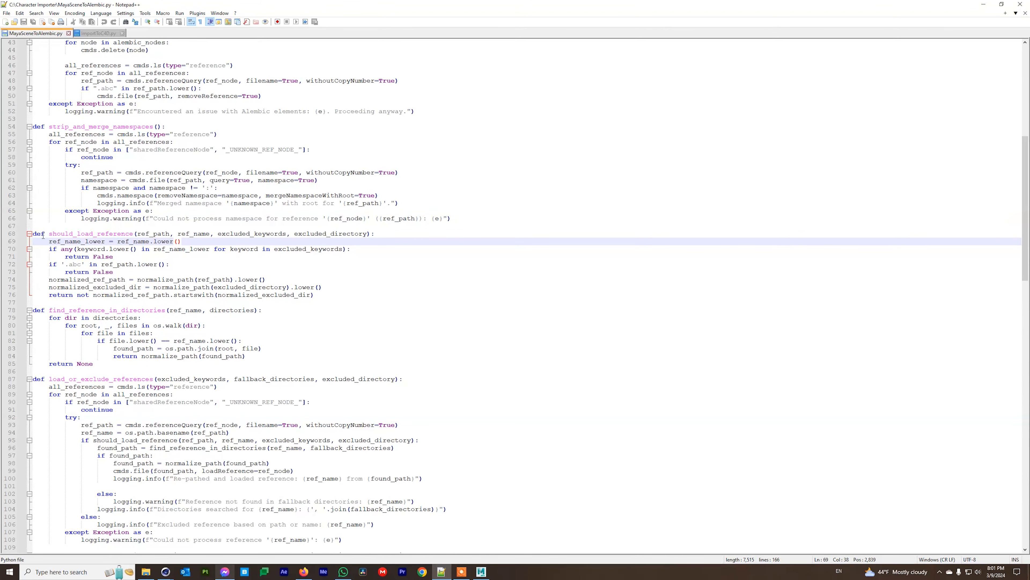
left_click(122, 235)
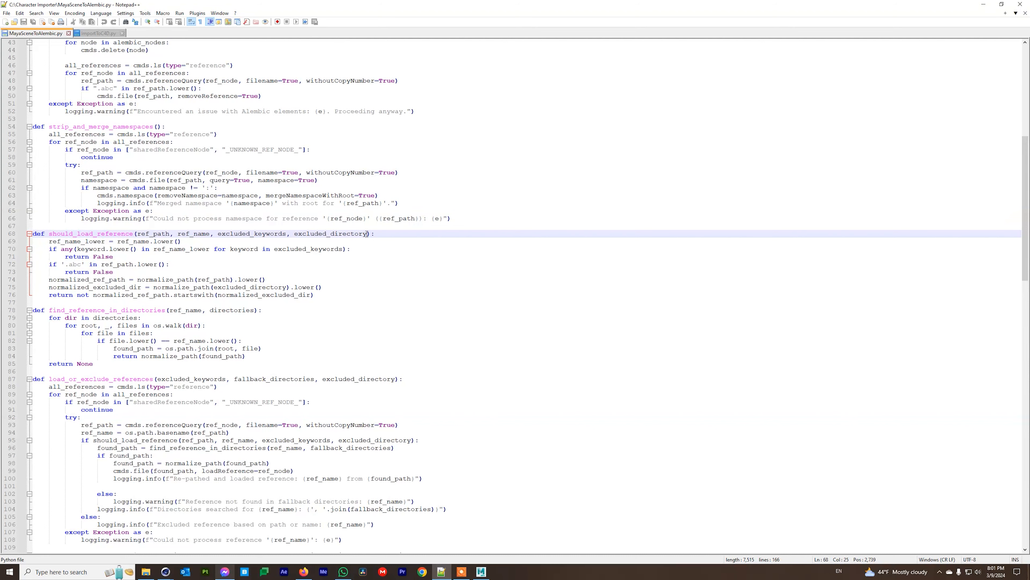
Browse from the Pearl shot folder through Nextcloud to the root of the M: drive.
left_click(146, 572)
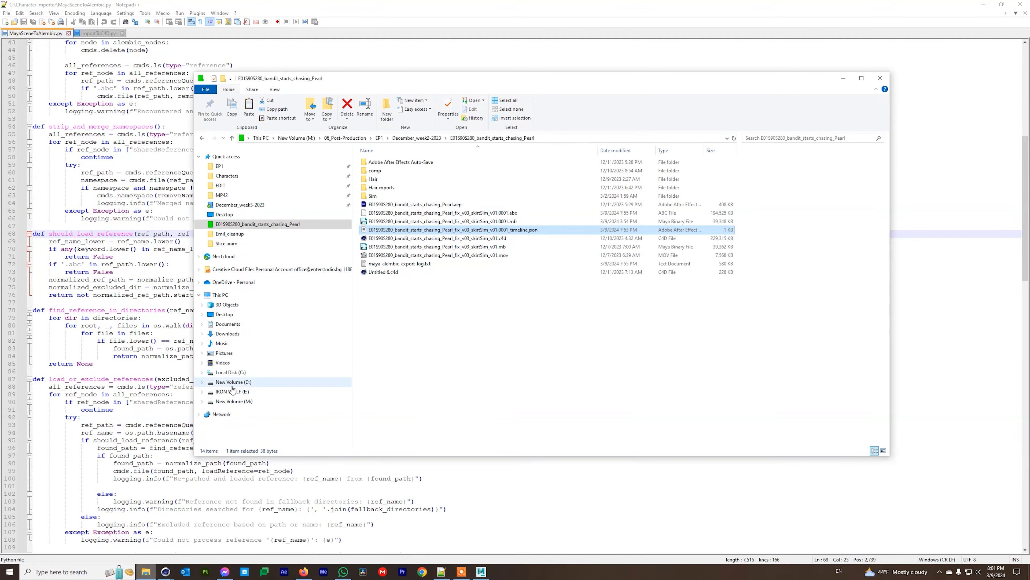
left_click(220, 257)
left_click(362, 140)
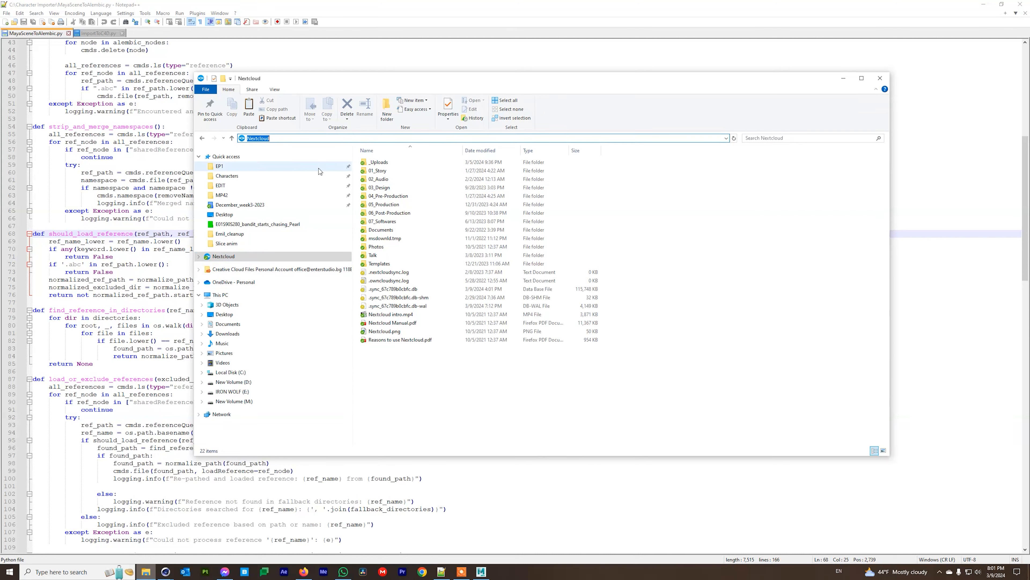
left_click(239, 403)
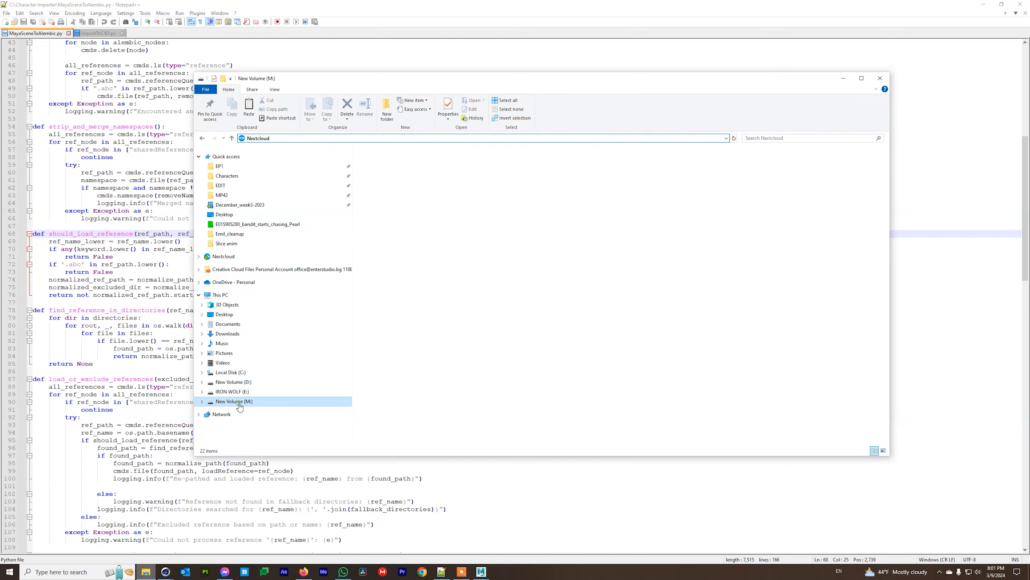
left_click(421, 365)
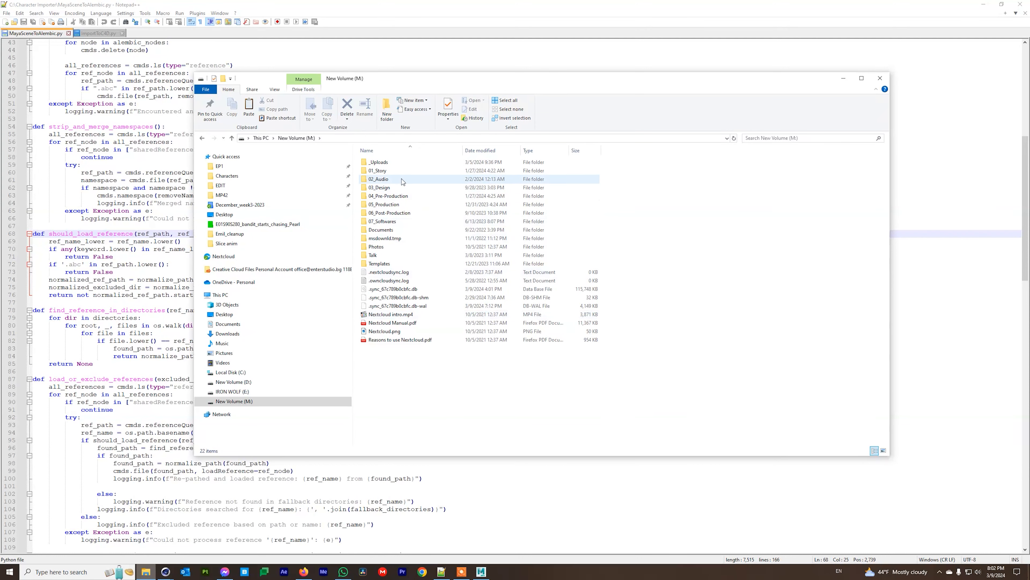
In the importer script, highlight the find_reference_in_directories and load_or_exclude_references functions.
left_click(107, 301)
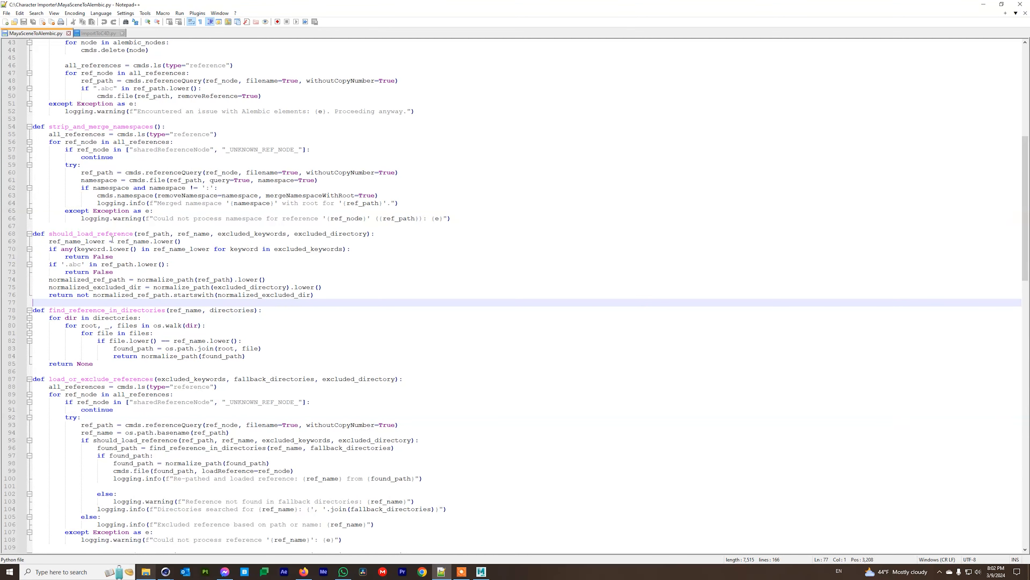
scroll(105, 357, "down", 2)
left_click_drag(246, 311, 33, 264)
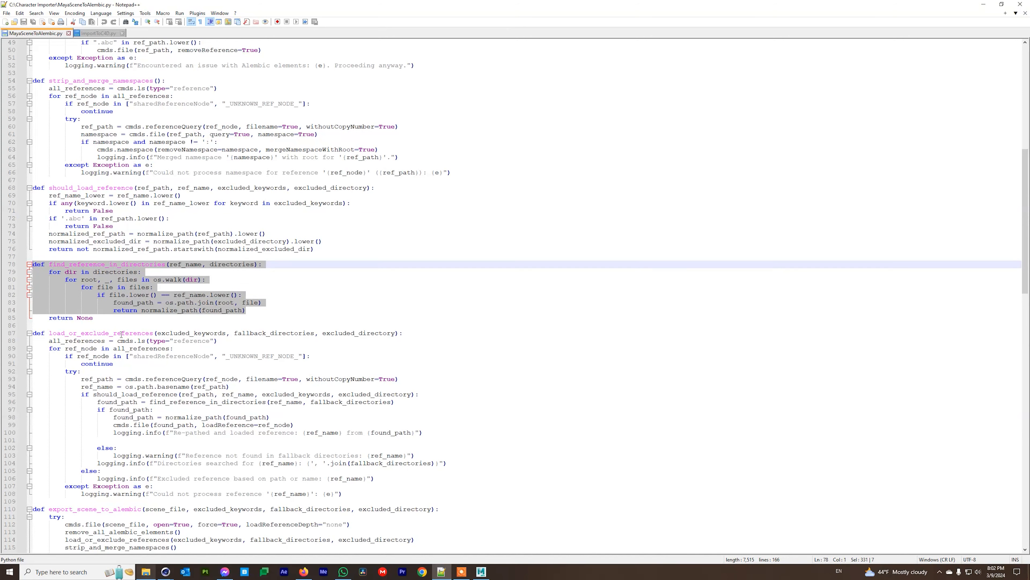
left_click(103, 318)
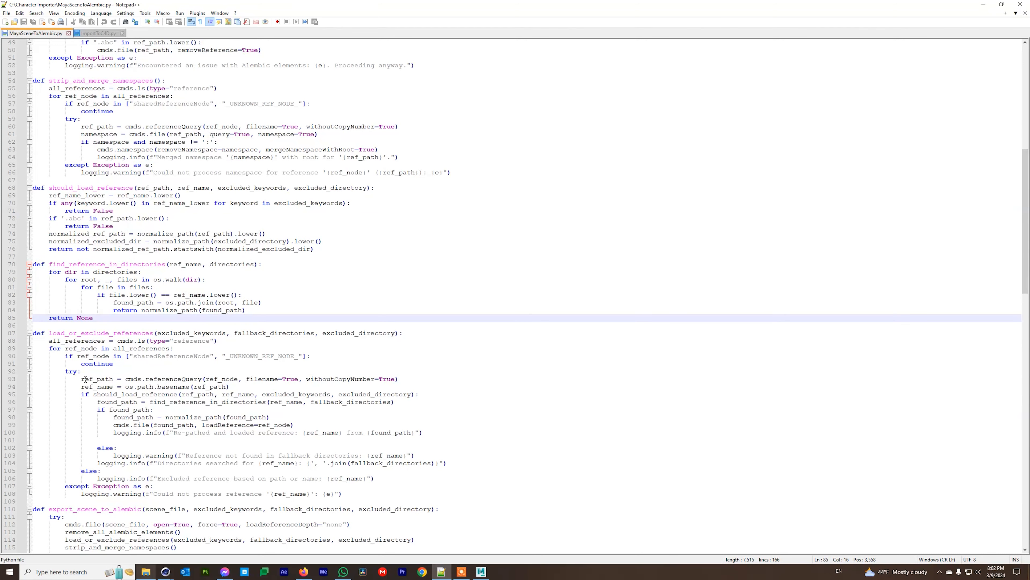
scroll(125, 427, "down", 3)
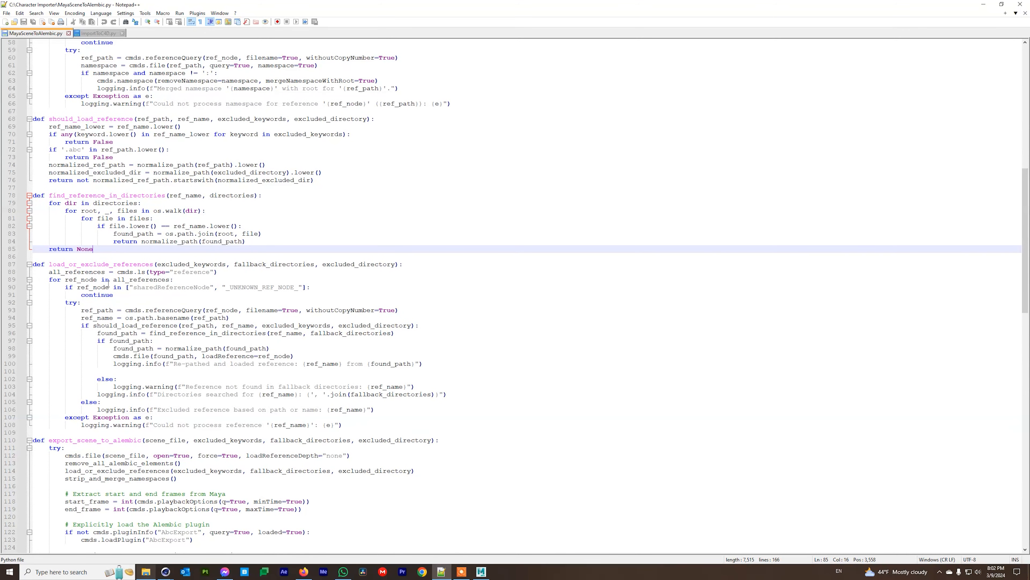
scroll(61, 320, "down", 5)
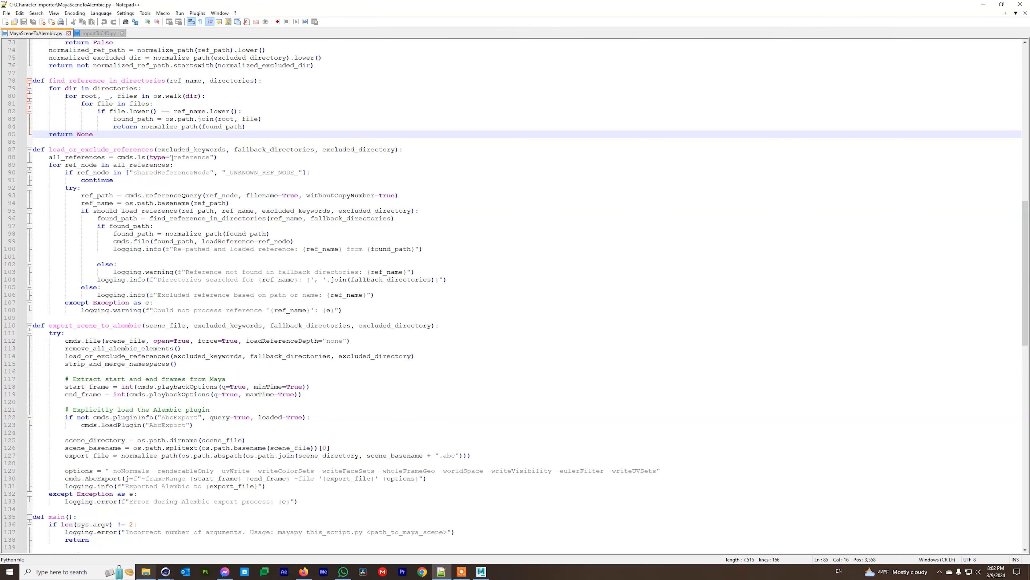
left_click_drag(370, 310, 26, 151)
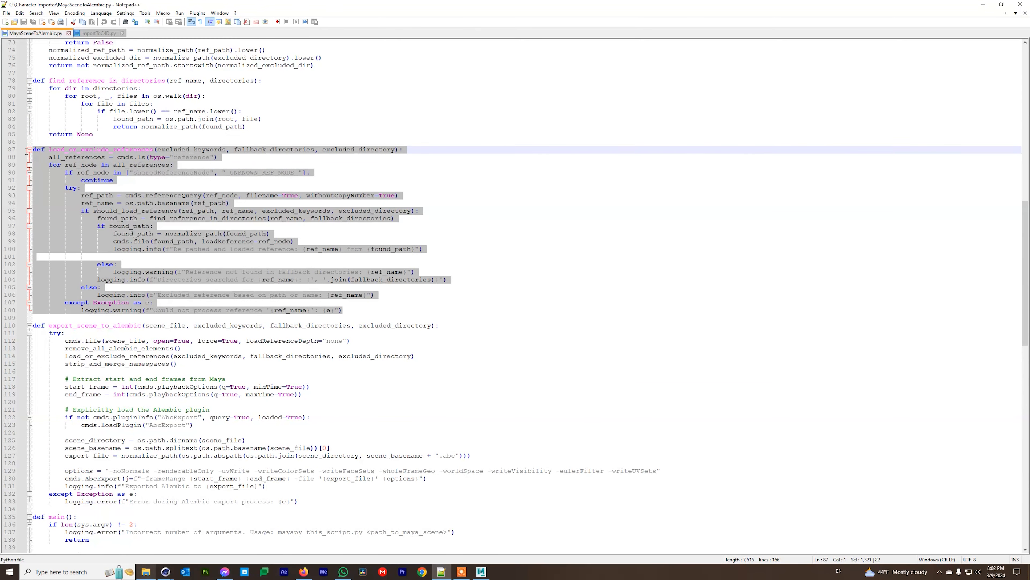
left_click(164, 345)
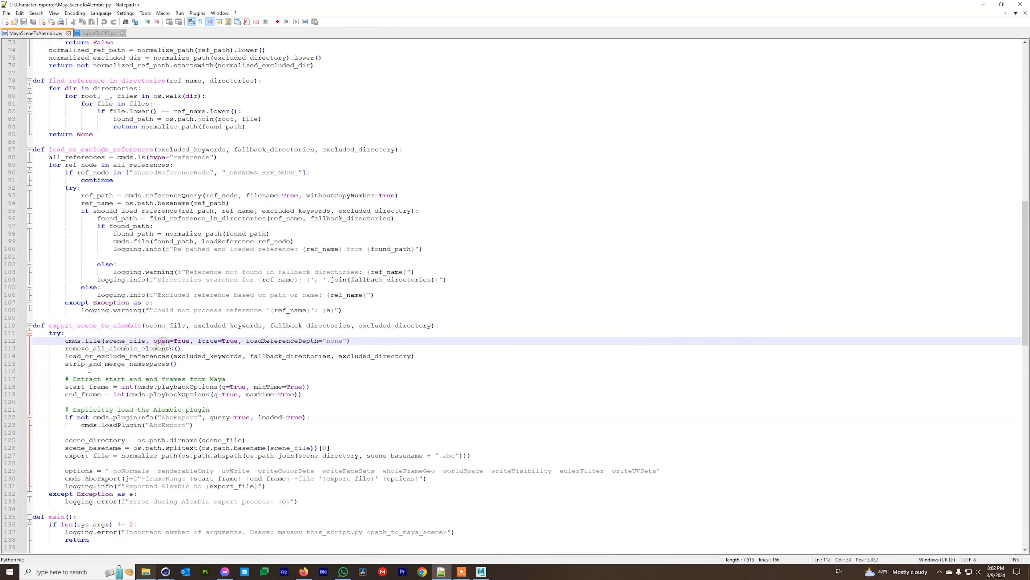
Highlight export_scene_to_alembic and main, then mark the excluded keyword 'niki'.
scroll(81, 372, "down", 2)
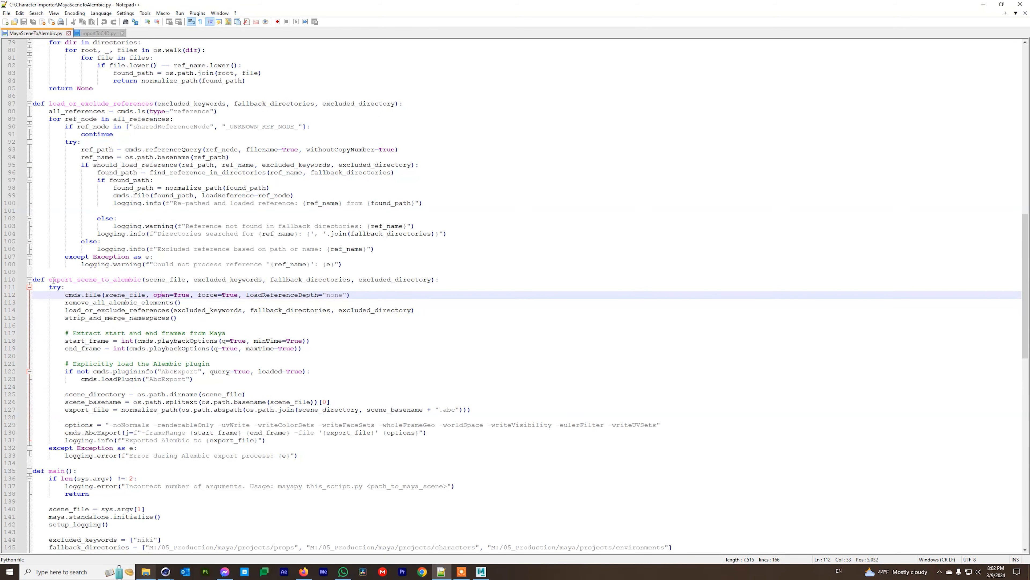
left_click_drag(33, 279, 358, 453)
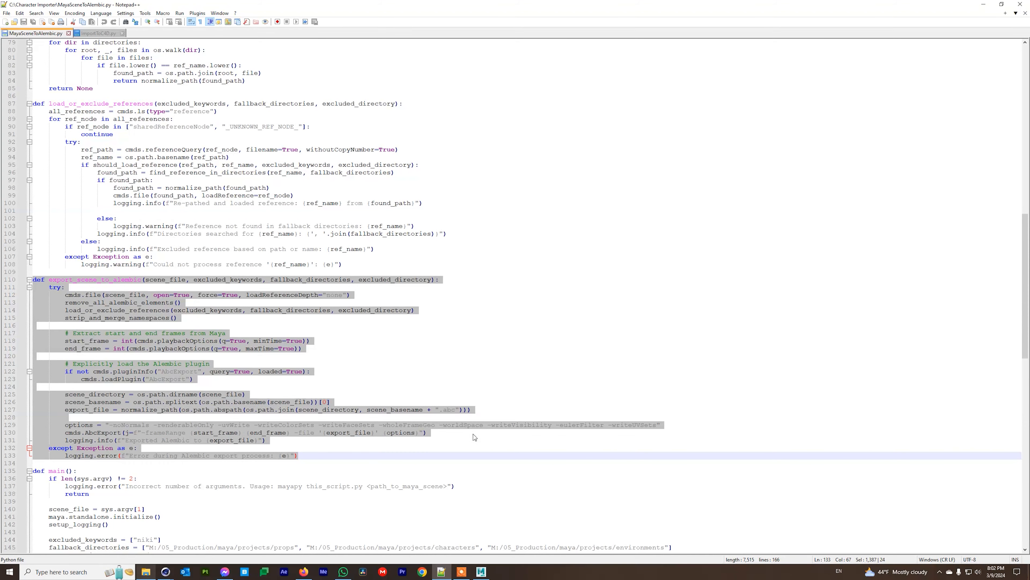
left_click(108, 479)
scroll(108, 479, "down", 10)
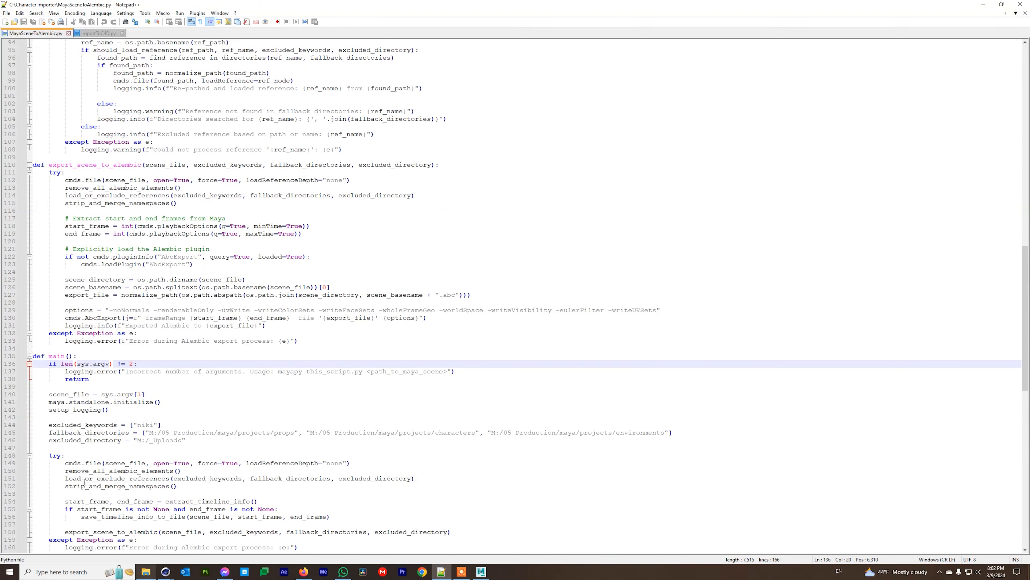
left_click_drag(33, 242, 215, 448)
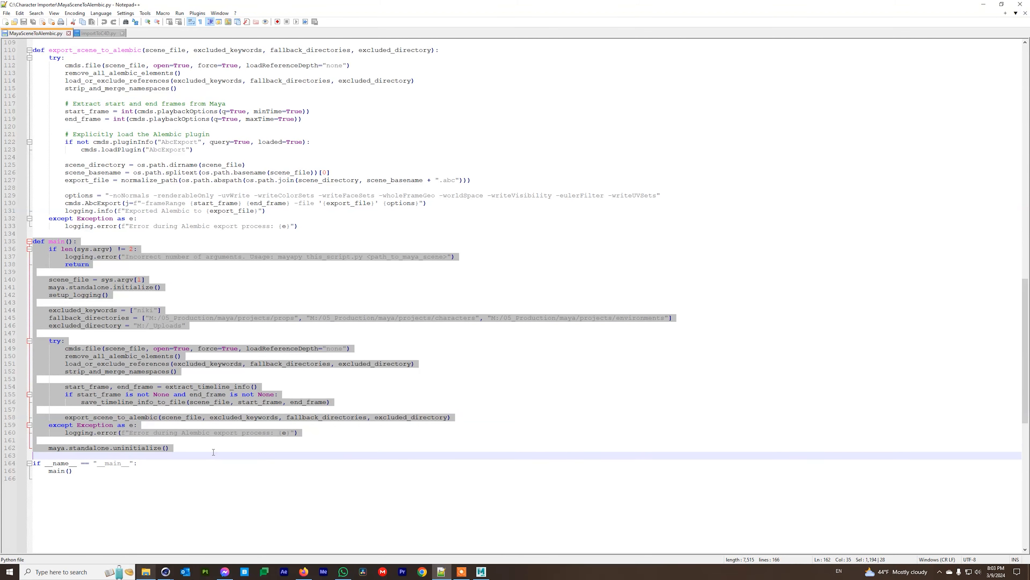
left_click(215, 447)
left_click(100, 311)
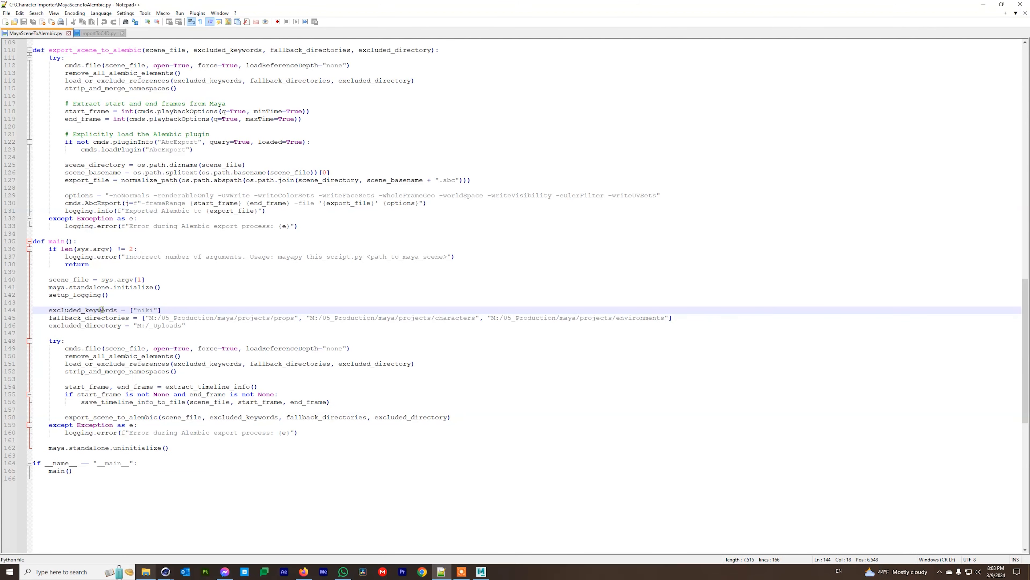
left_click_drag(156, 311, 137, 311)
In Maya, look over the File menu and select all of Pearl's meshes, then minimise Maya.
left_click(481, 571)
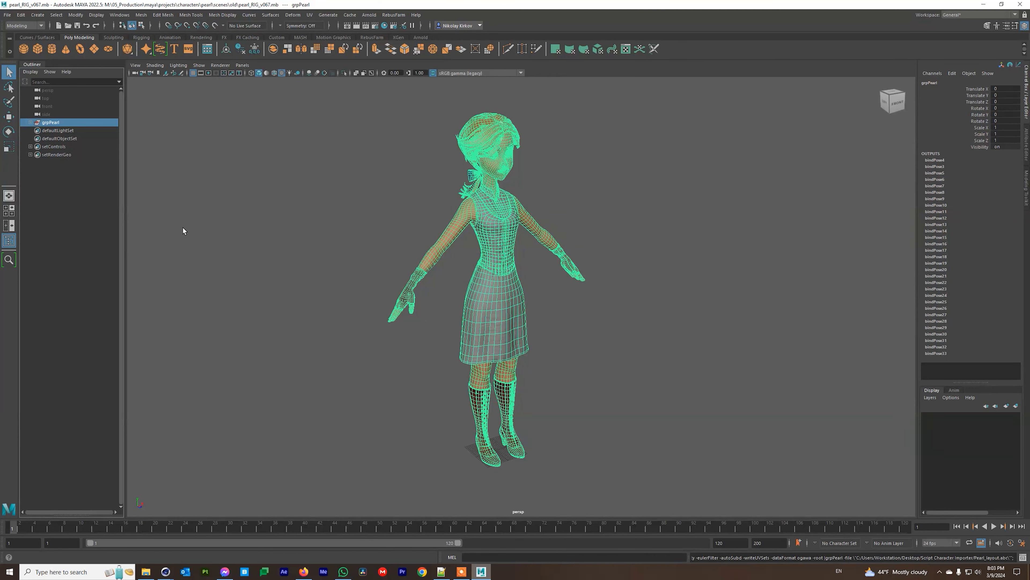
left_click(7, 15)
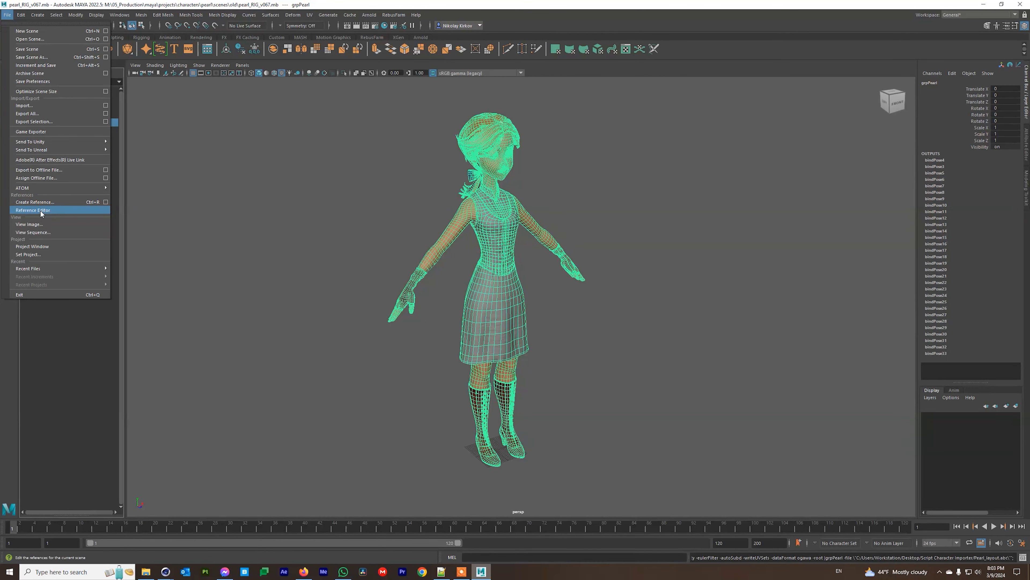
left_click(636, 292)
left_click(636, 292)
left_click_drag(414, 120, 574, 439)
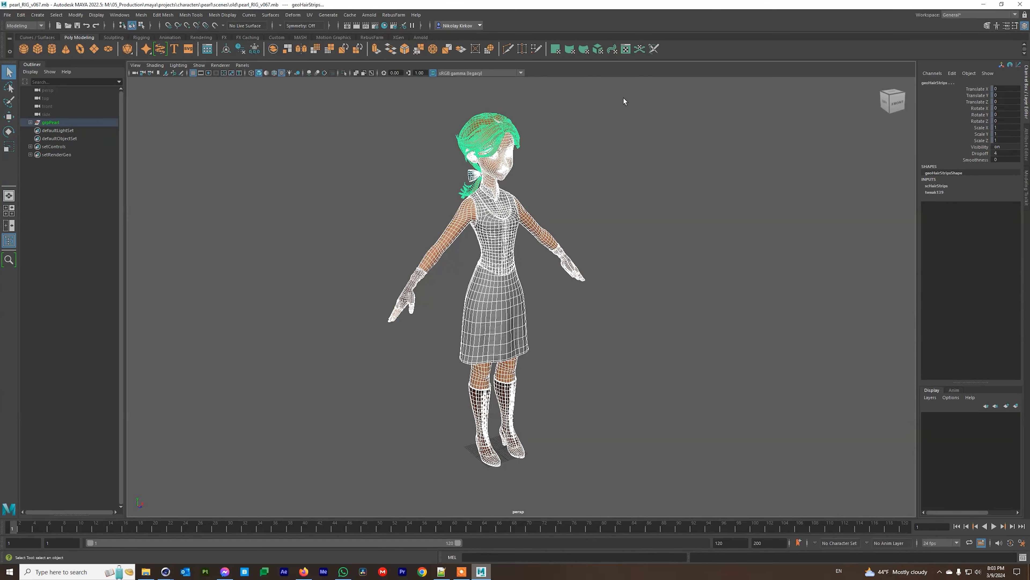
left_click(986, 5)
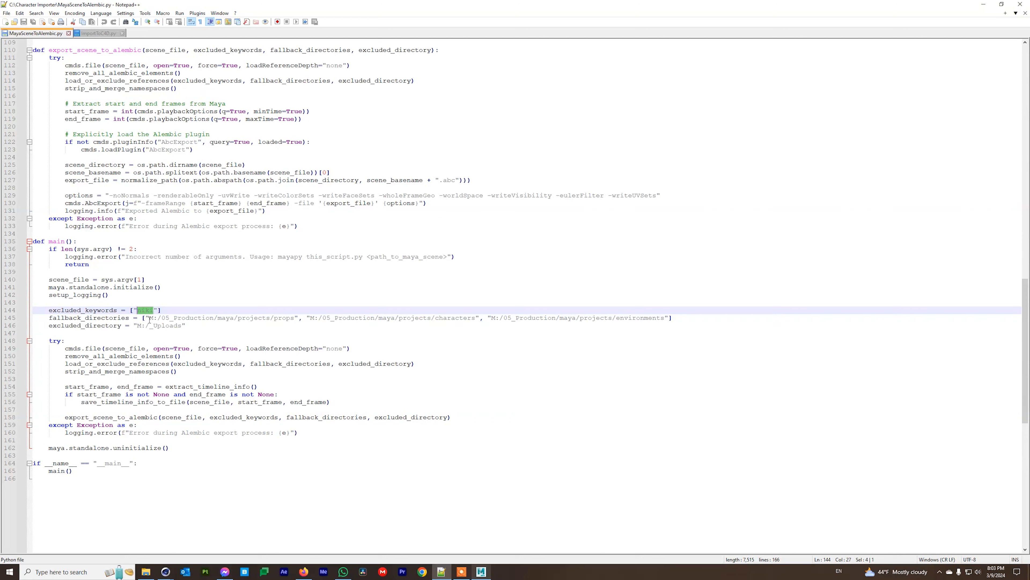
Highlight 'niki', the excluded_directory line and the props fallback path.
left_click_drag(153, 309, 137, 310)
left_click(79, 319)
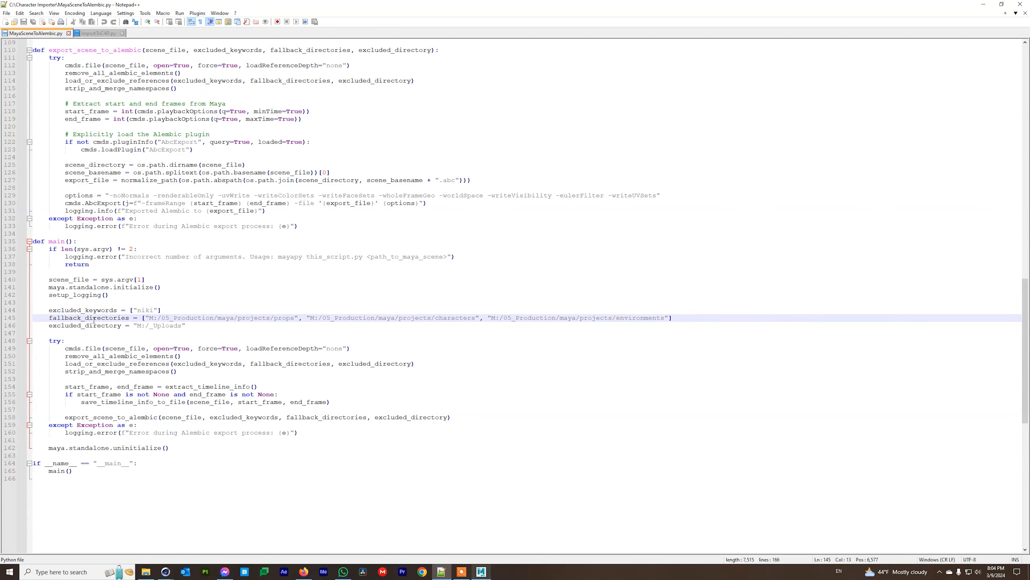
left_click_drag(93, 327, 191, 330)
left_click(192, 327)
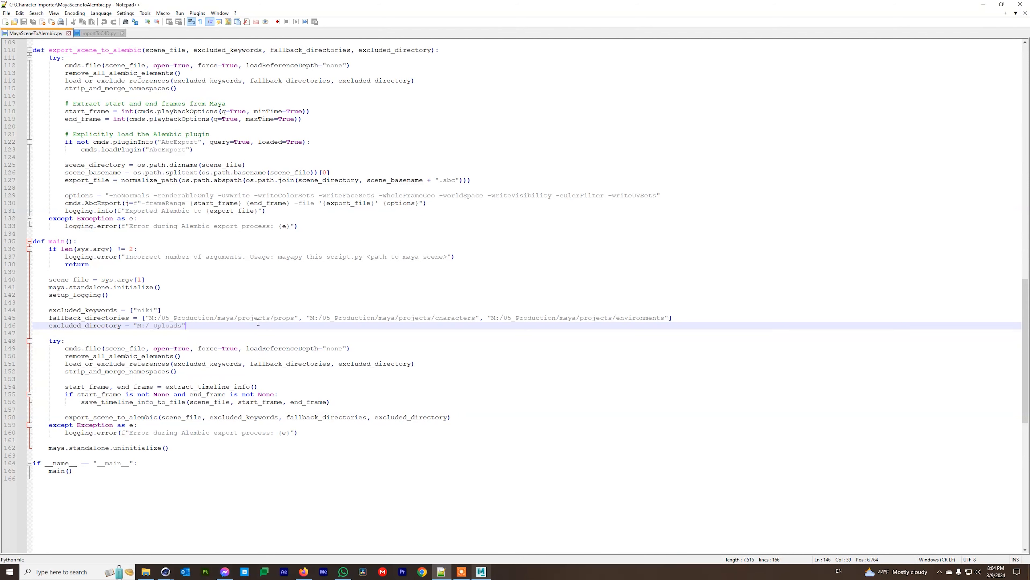
left_click(251, 317)
left_click_drag(149, 318, 295, 319)
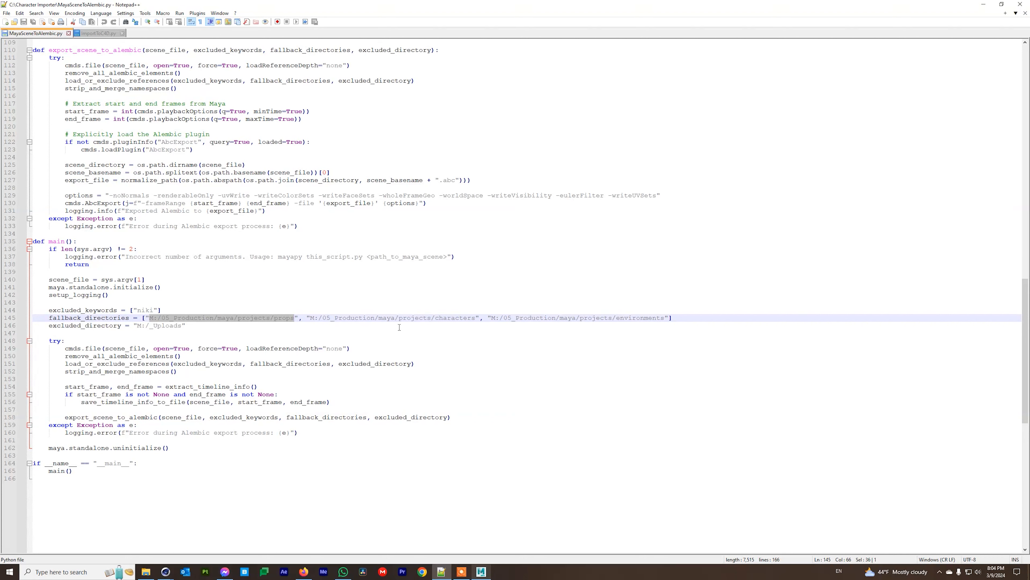
Highlight the characters, remaining and environments fallback directory paths.
left_click(446, 333)
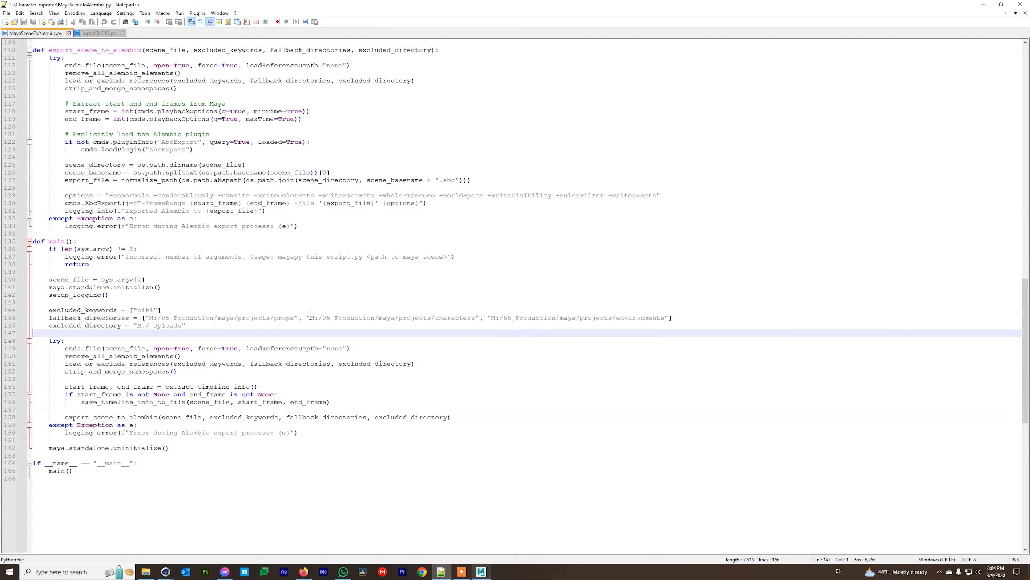
left_click_drag(476, 318, 311, 317)
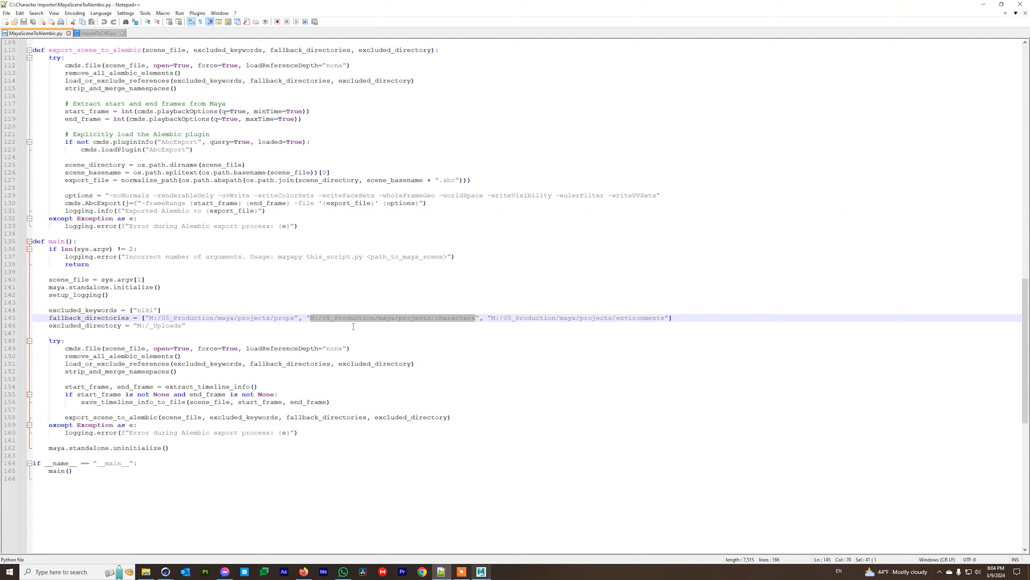
left_click(289, 316)
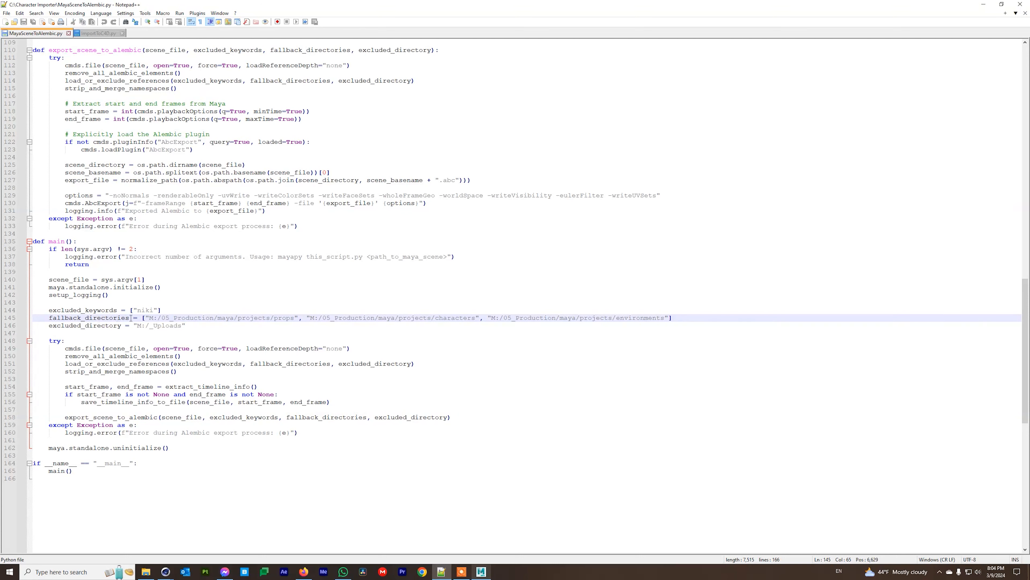
left_click_drag(287, 319, 475, 325)
left_click(476, 319)
left_click_drag(666, 318, 616, 319)
left_click(77, 332)
Mark the M:/_Uploads excluded directory and select the strip_and_merge_namespaces call on line 152.
left_click(85, 326)
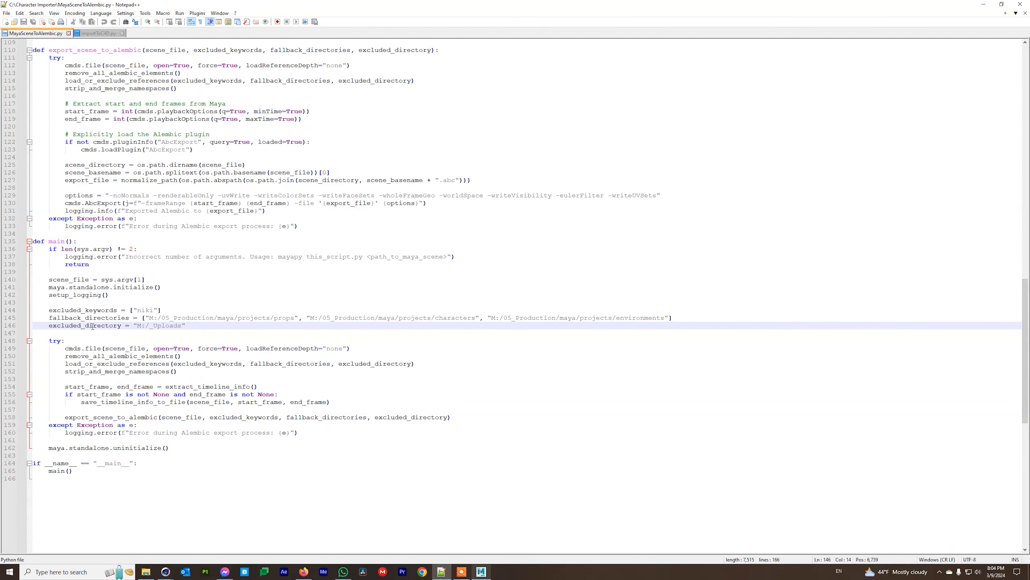
left_click_drag(182, 325, 130, 327)
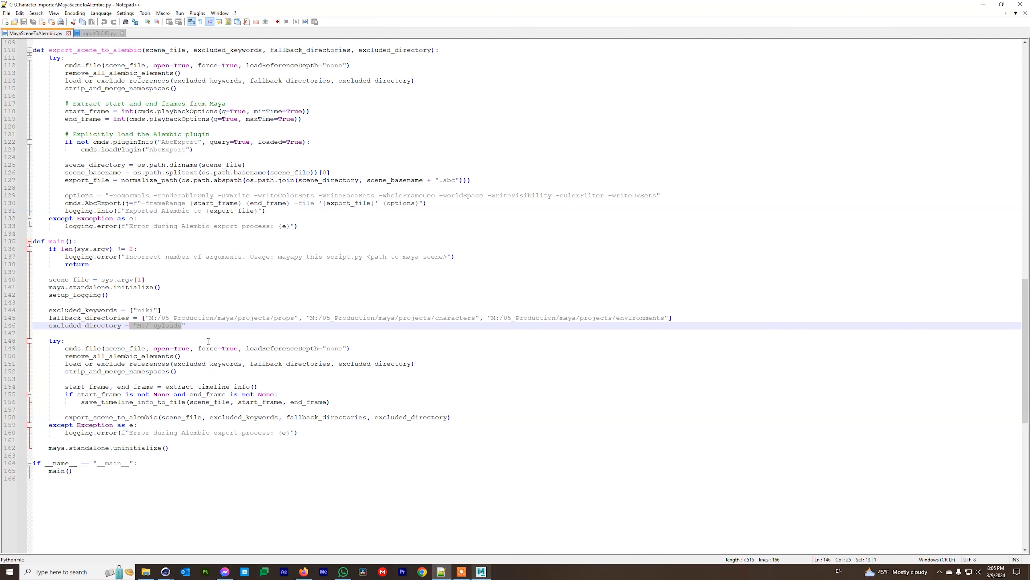
left_click(151, 327)
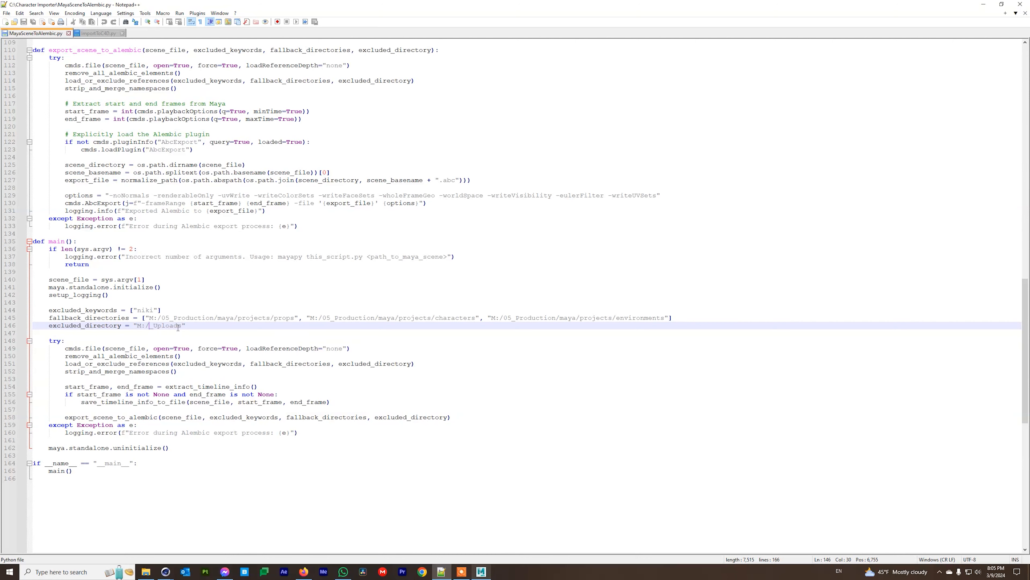
left_click_drag(181, 327, 138, 326)
left_click(140, 371)
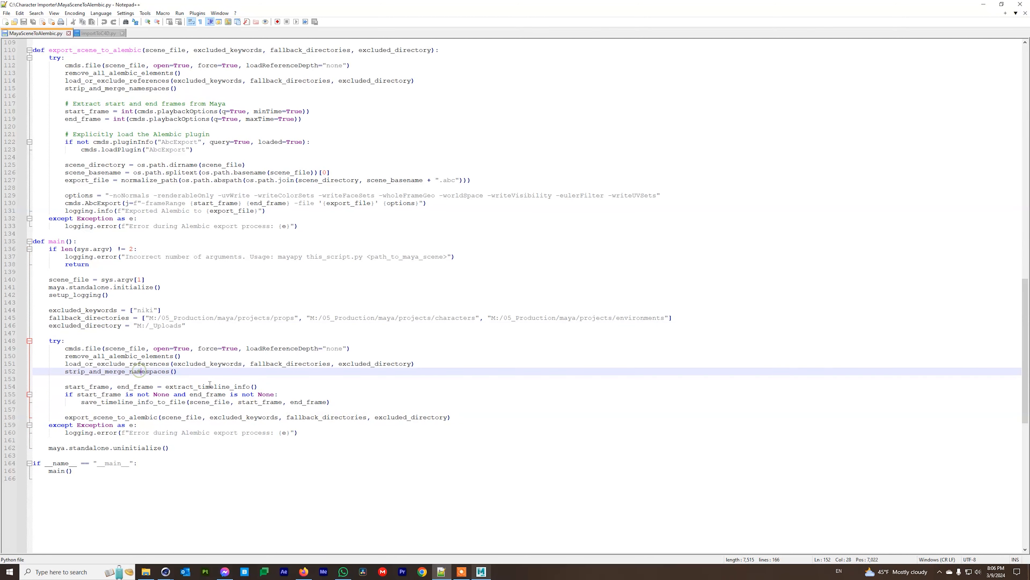
left_click_drag(66, 371, 170, 371)
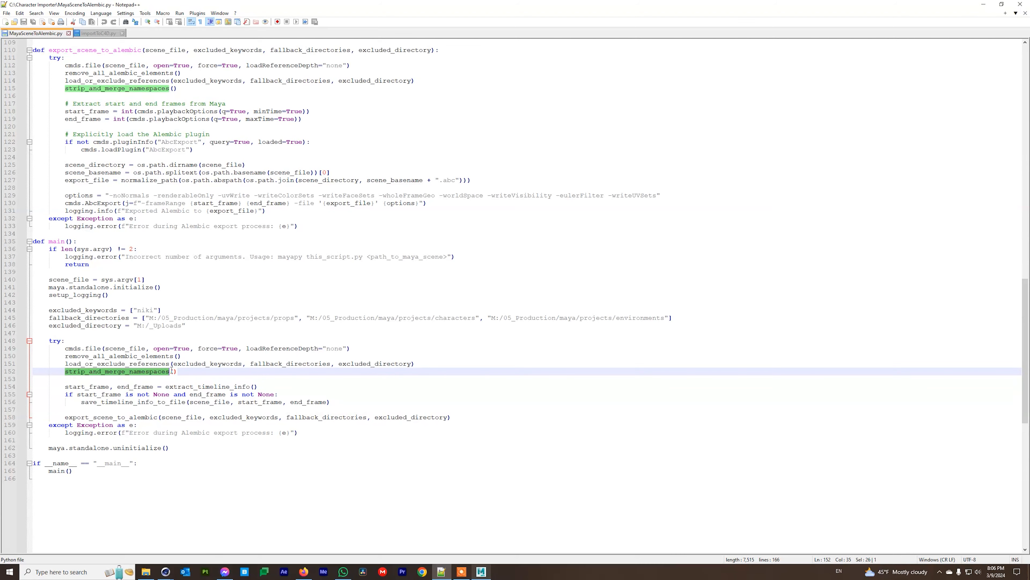
left_click(481, 572)
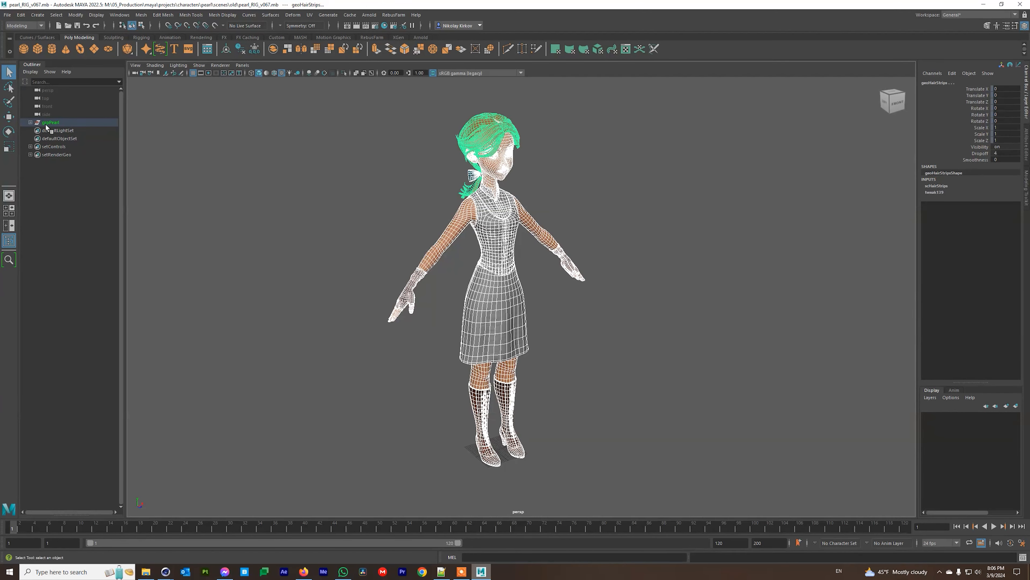
Reference bandit01_RIG_v011.mb from M:\05_Production\maya\projects\characters\bandit1\scenes into the Pearl scene.
left_click(8, 15)
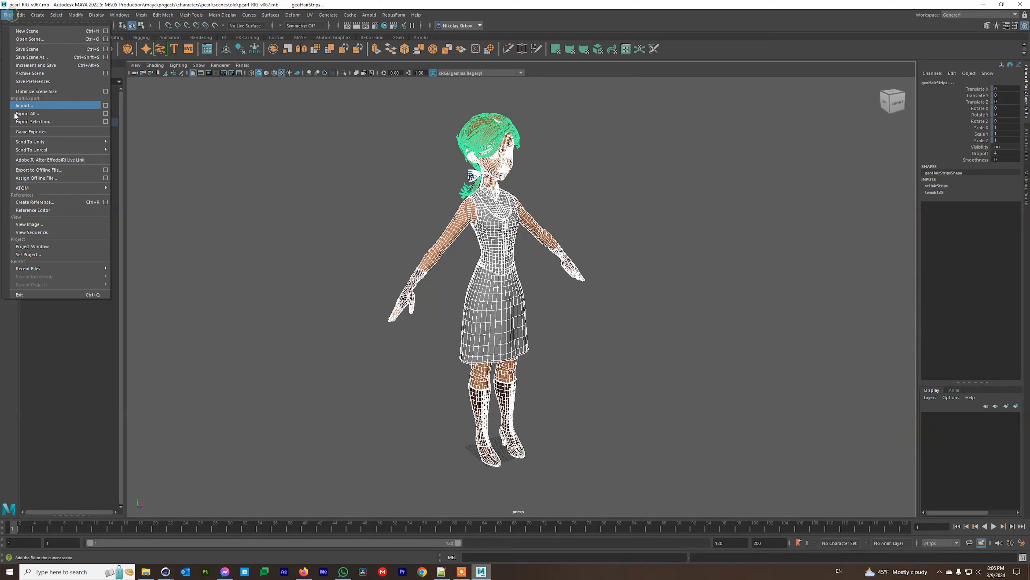
left_click(50, 203)
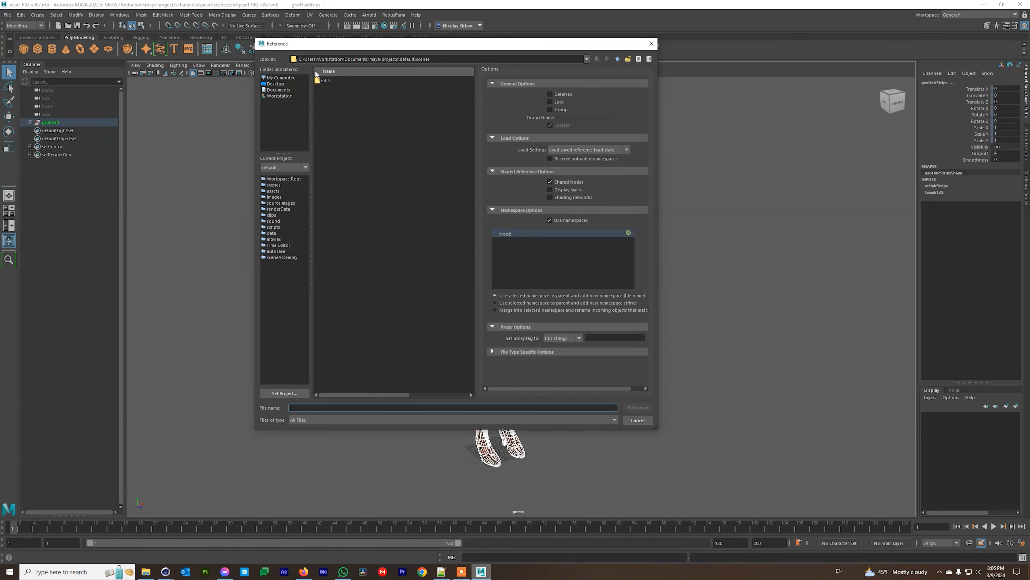
left_click(271, 84)
double_click(343, 99)
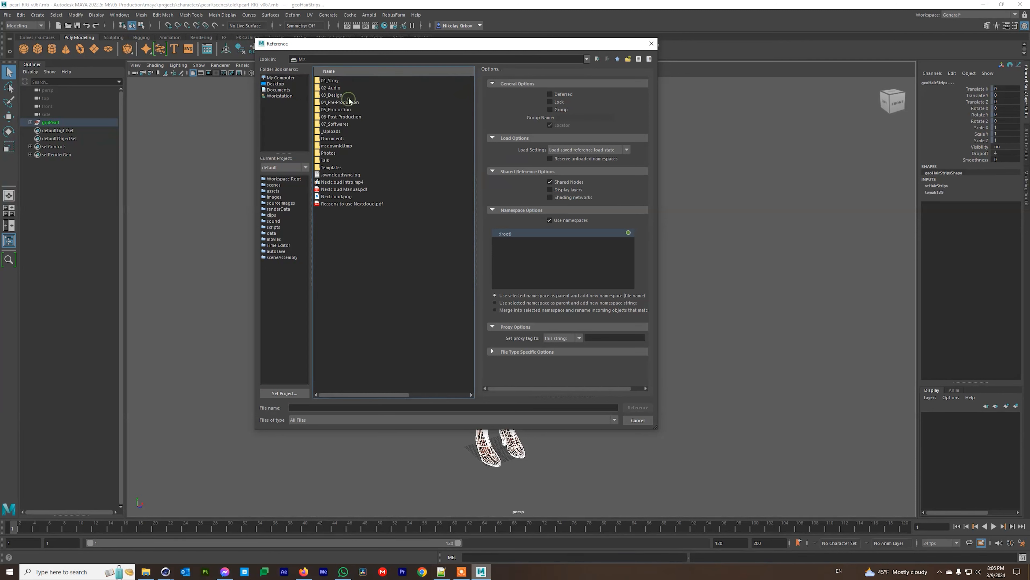
double_click(343, 110)
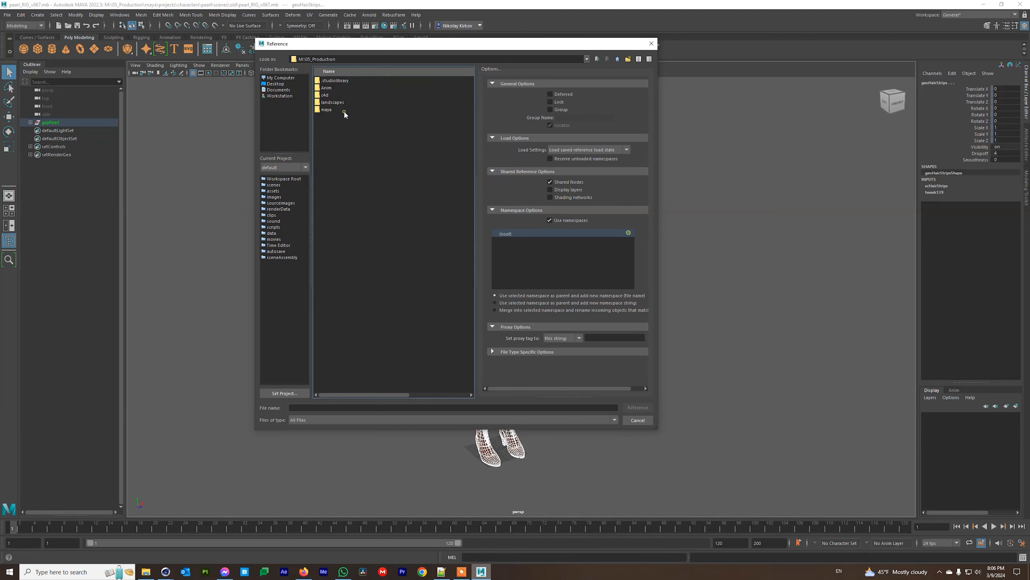
double_click(326, 110)
double_click(329, 81)
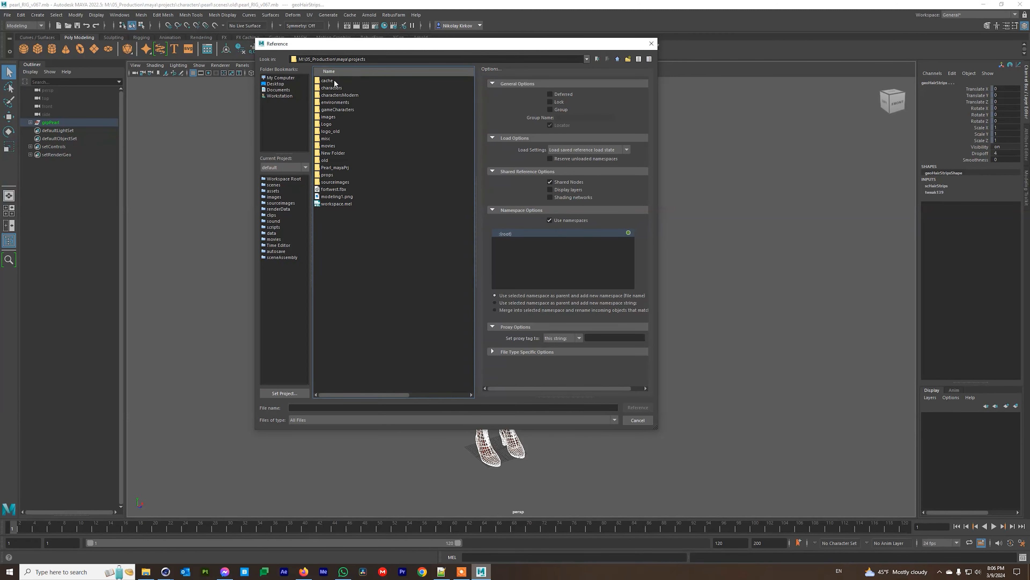
double_click(333, 88)
left_click(334, 89)
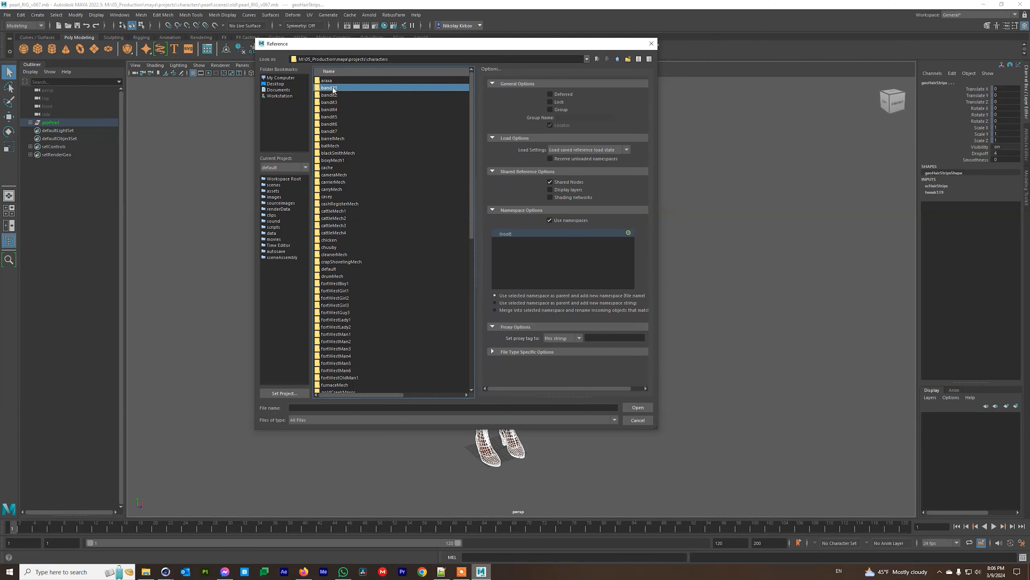
double_click(333, 89)
left_click(330, 139)
double_click(331, 139)
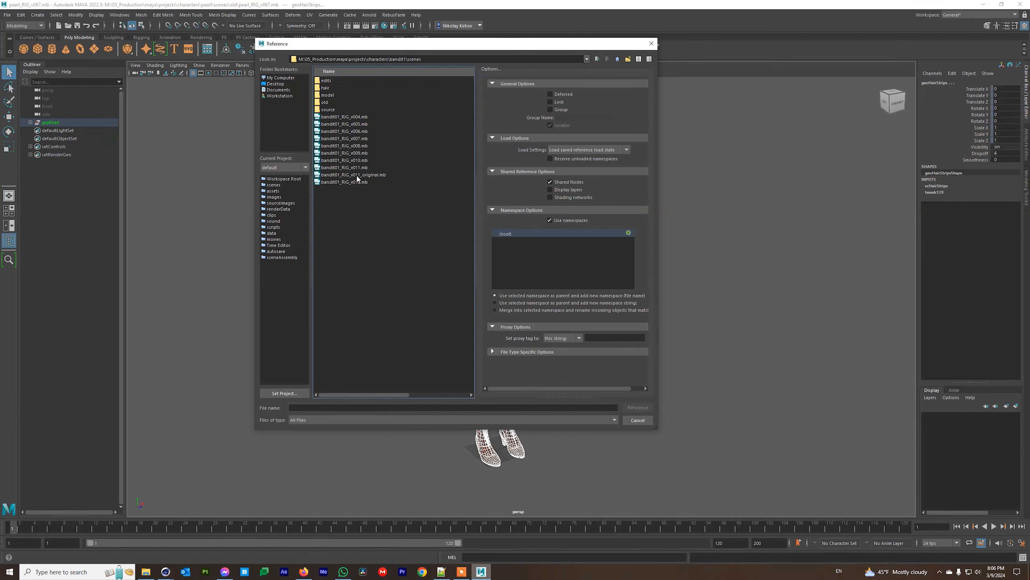
left_click(344, 167)
left_click(638, 407)
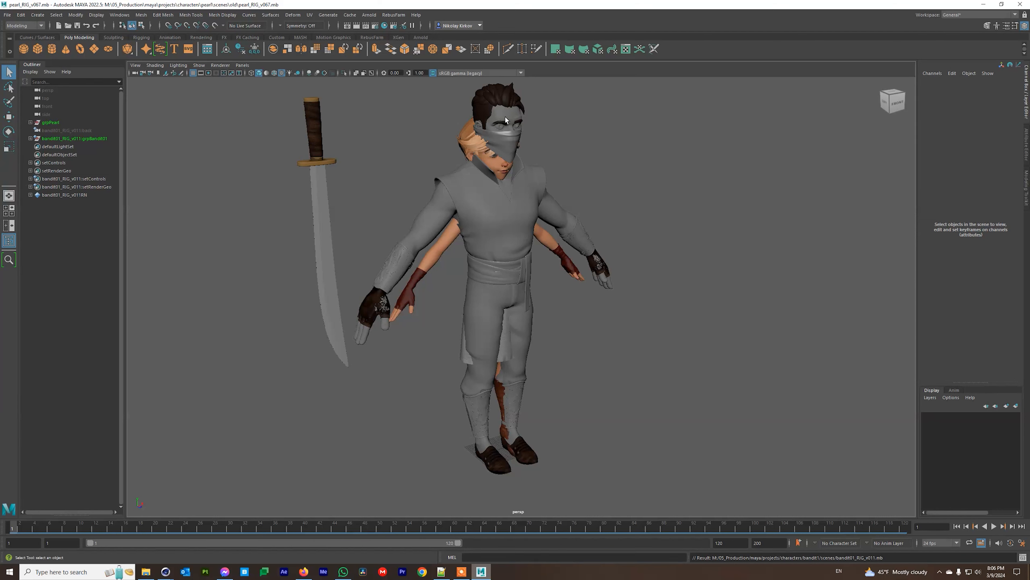
Select bandit01_RIG_v011:grpBandit01 in the Outliner once the reference has loaded.
left_click(84, 138)
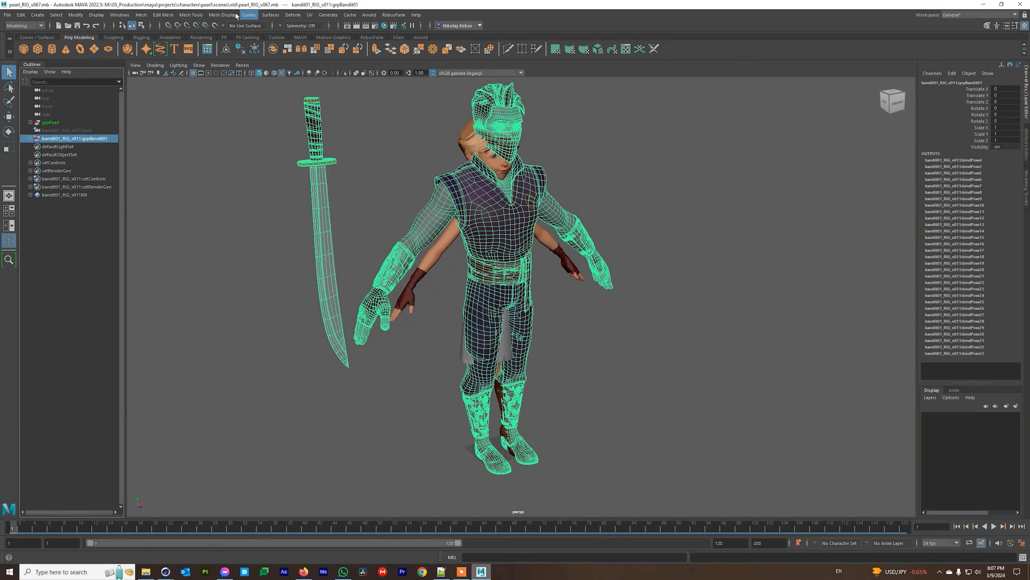
In the Namespace Editor, delete bandit01_RIG_v011 using Merge with Root.
left_click(119, 15)
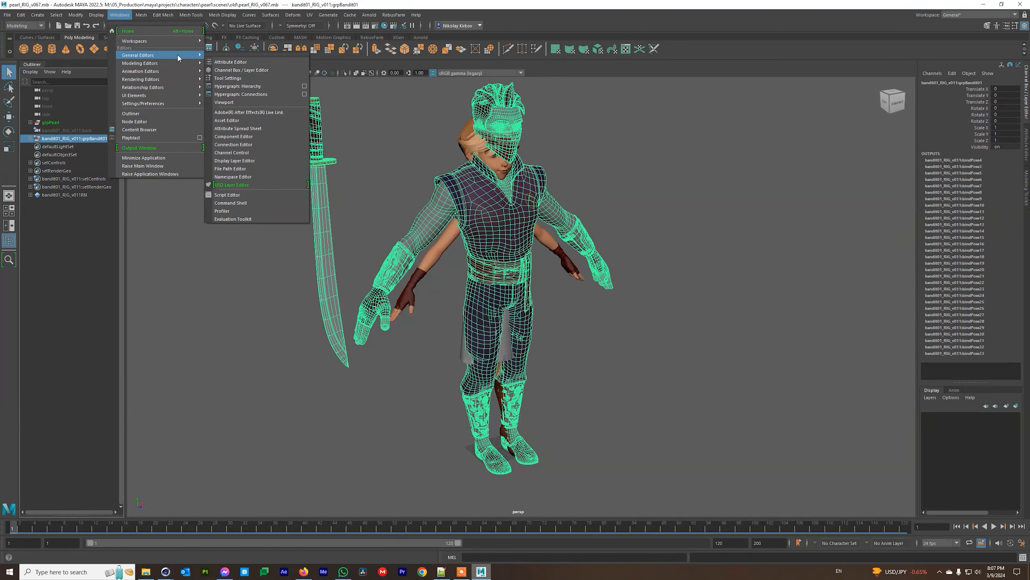
mouse_move(173, 105)
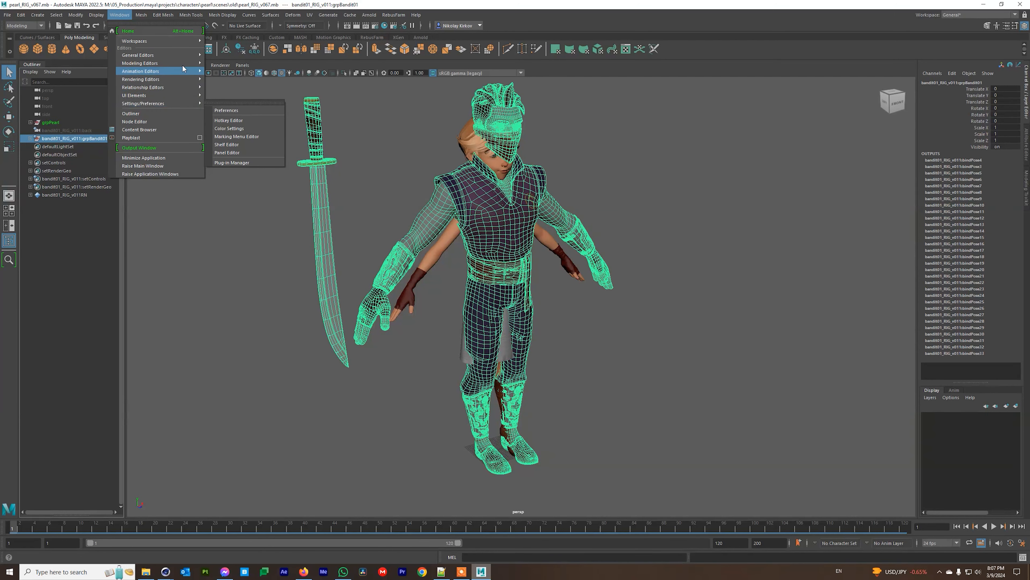
mouse_move(178, 84)
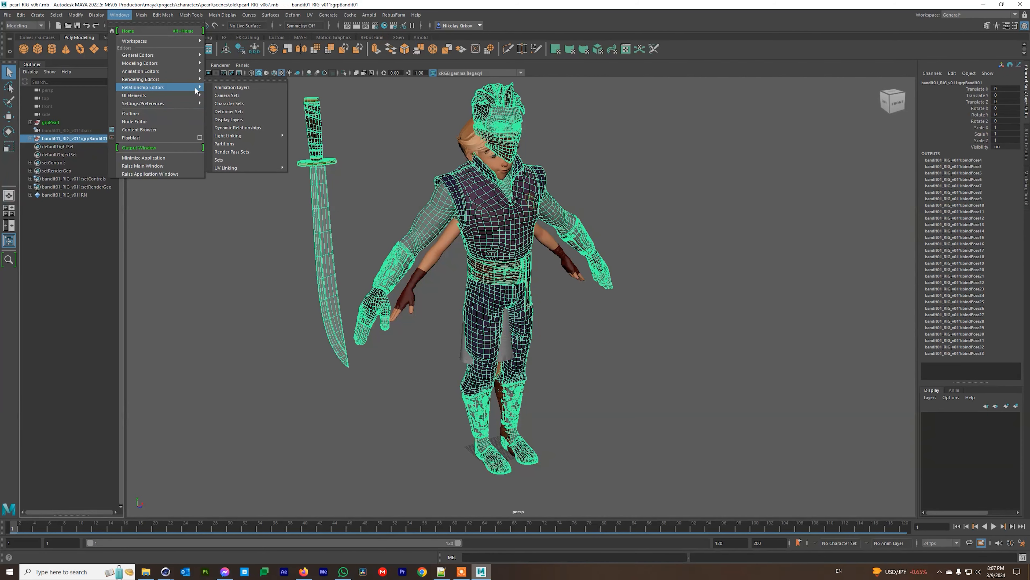
mouse_move(184, 55)
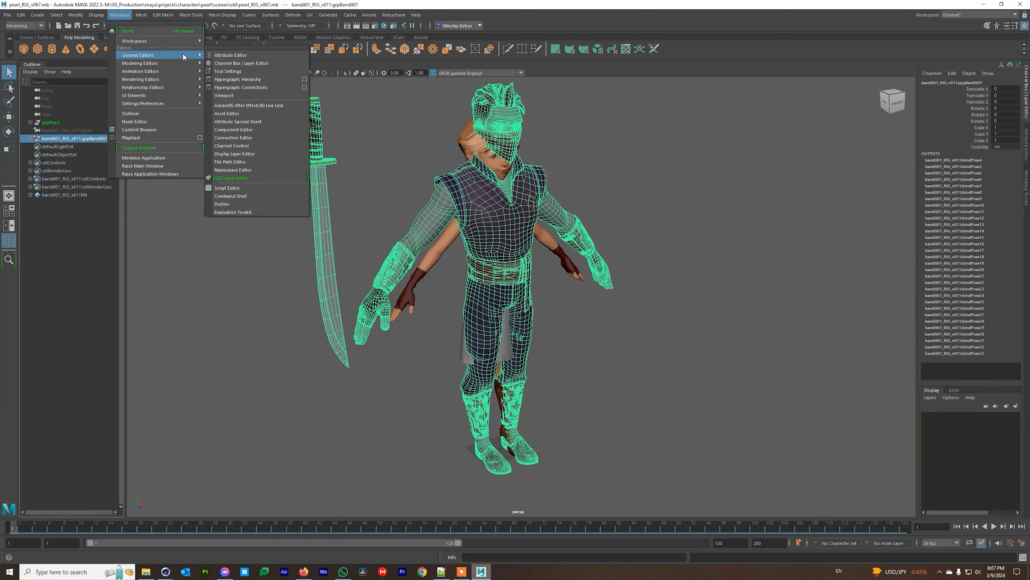
left_click(248, 172)
left_click(382, 223)
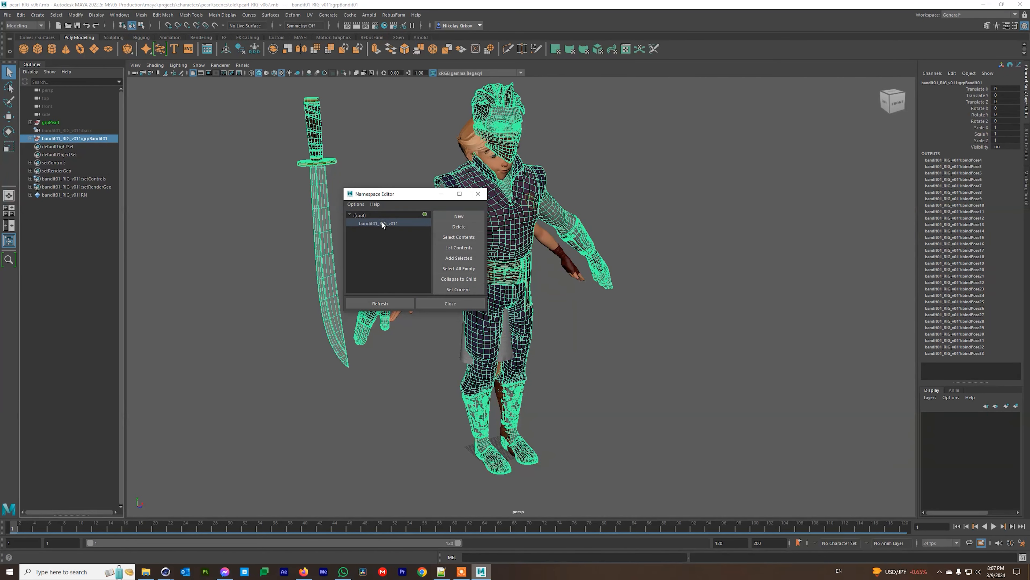
left_click(459, 226)
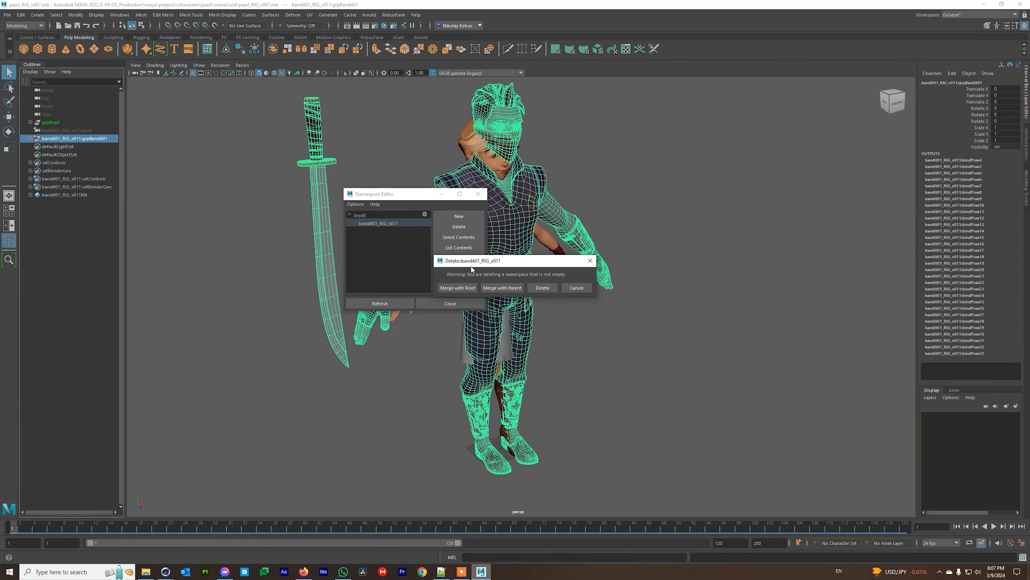
left_click(458, 287)
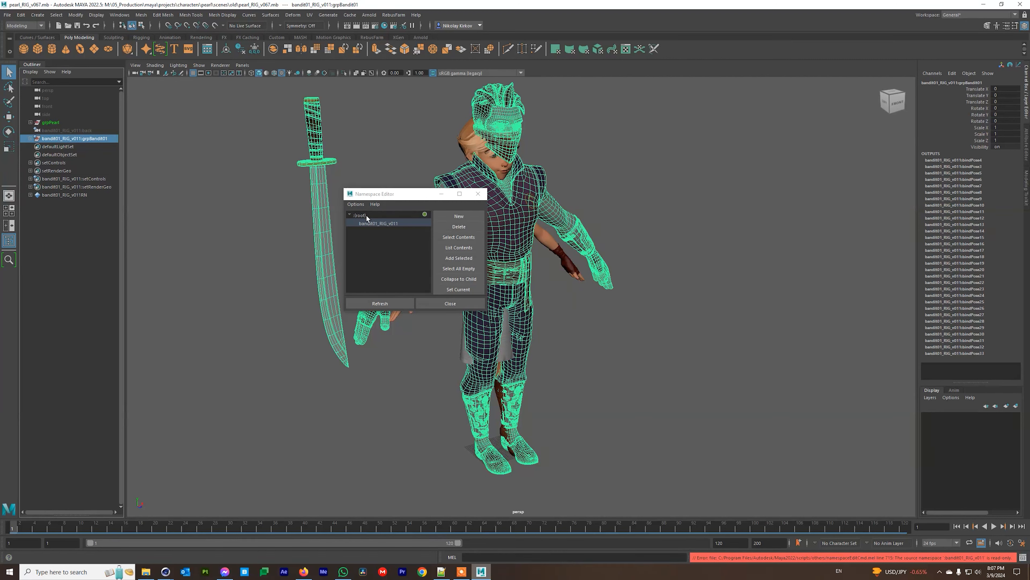
Retry merging the bandit01_RIG_v011 namespace into root, answer the prompt, and close the editor.
left_click(458, 227)
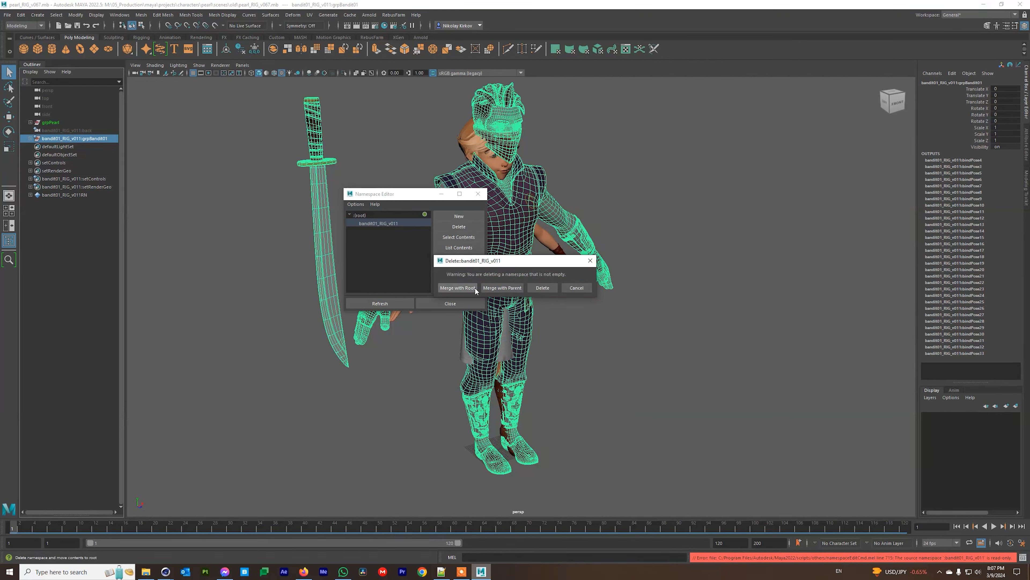
left_click(466, 288)
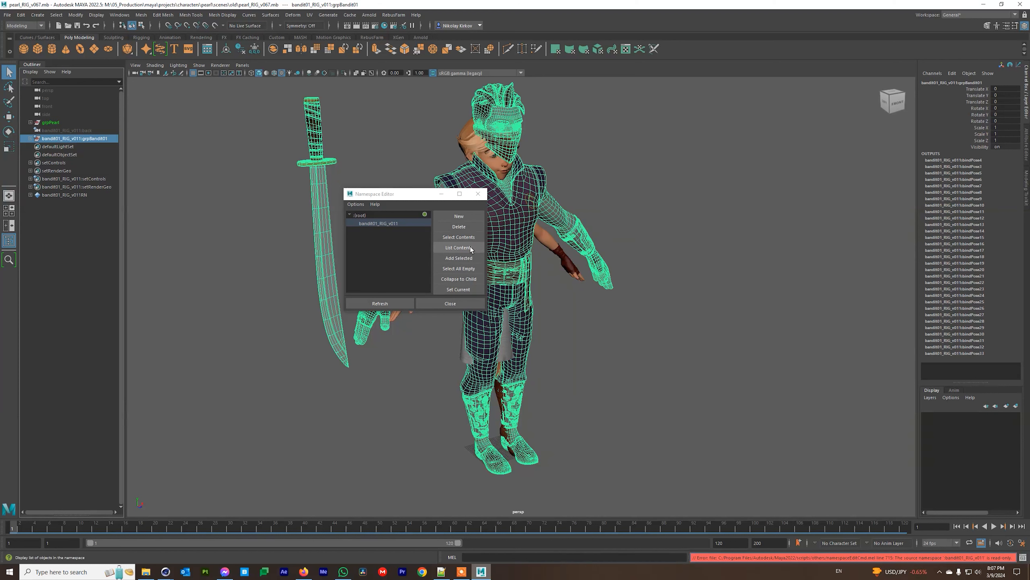
left_click(375, 224)
left_click(459, 227)
left_click(502, 292)
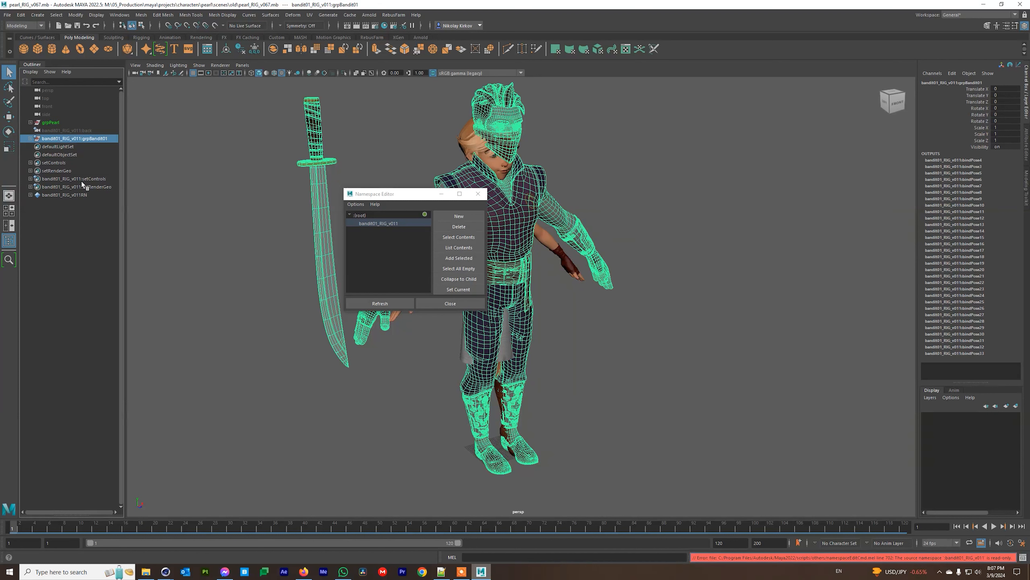
left_click(482, 194)
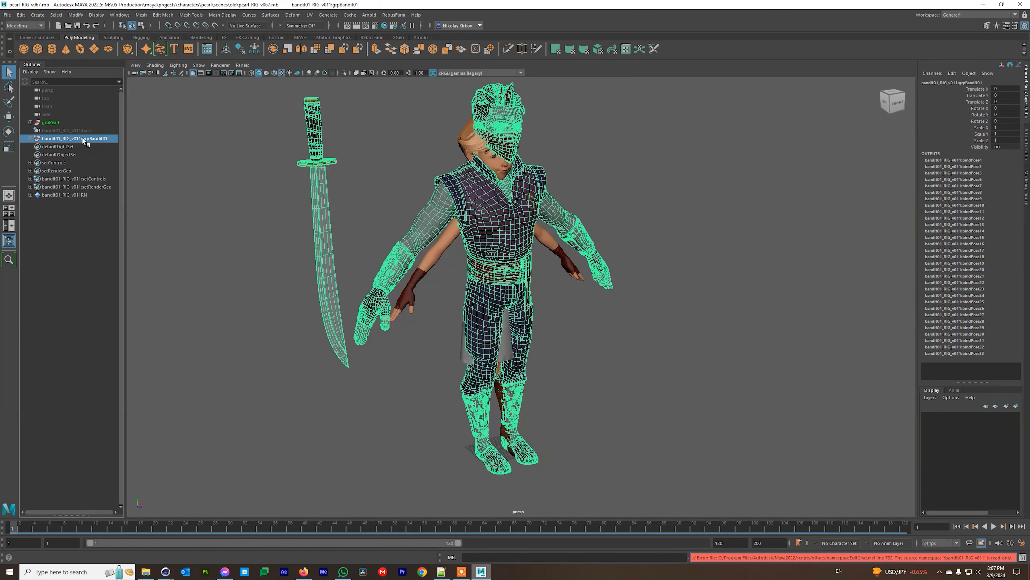
Select grpPearl and grpBandit01, then quit Maya choosing Don't Save.
left_click(44, 123)
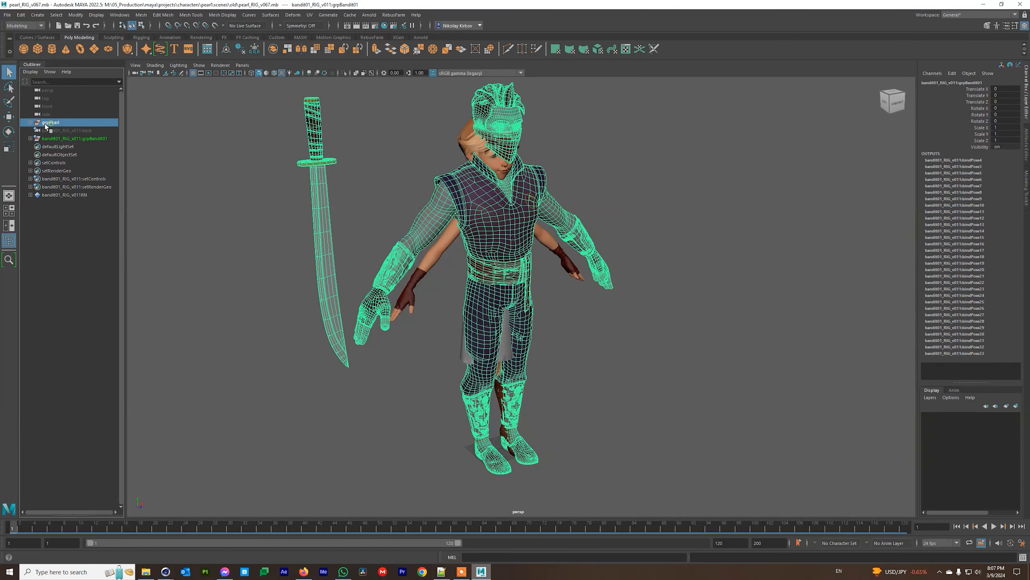
left_click(79, 138)
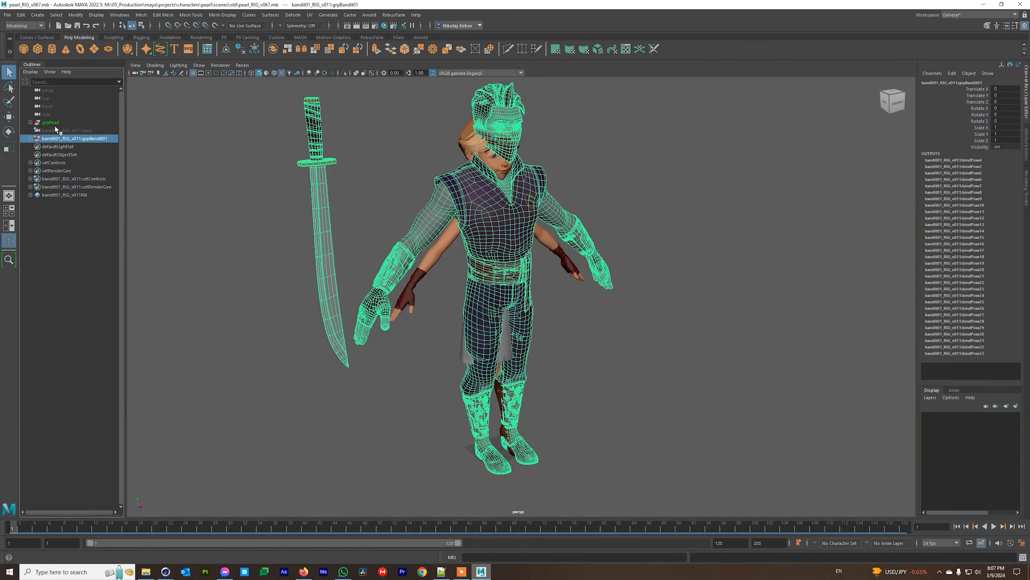
left_click(1020, 4)
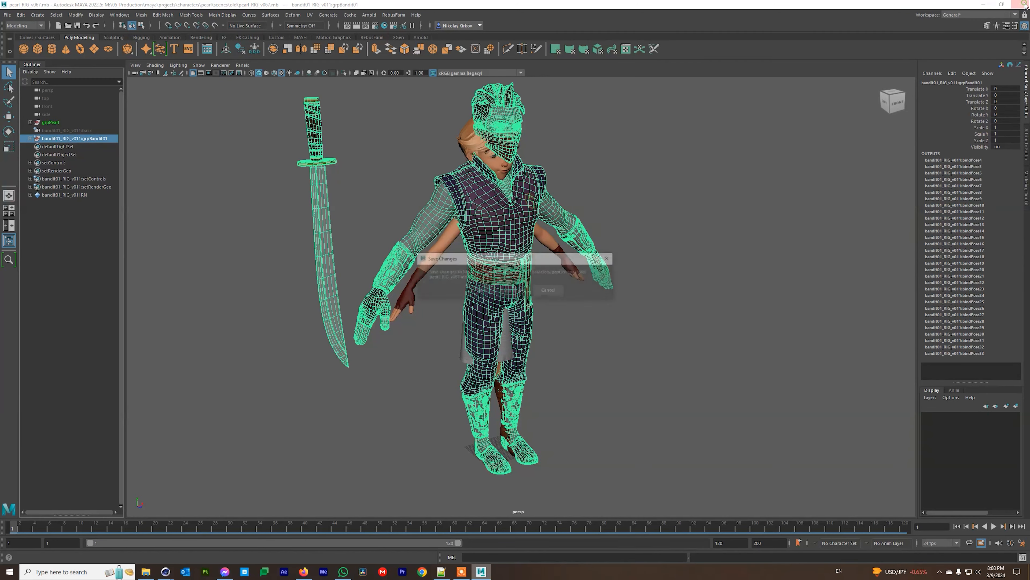
left_click(514, 290)
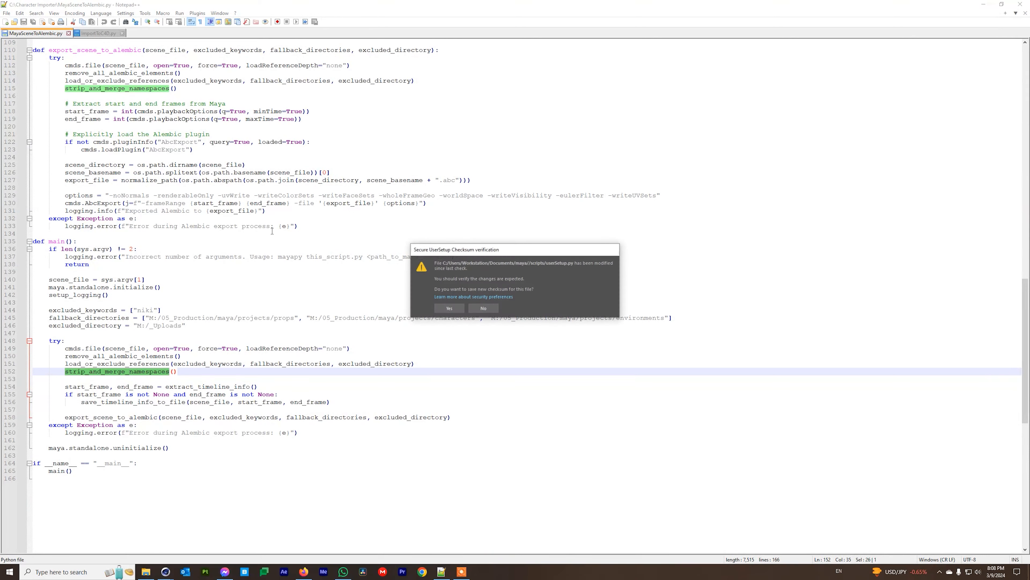
left_click(484, 308)
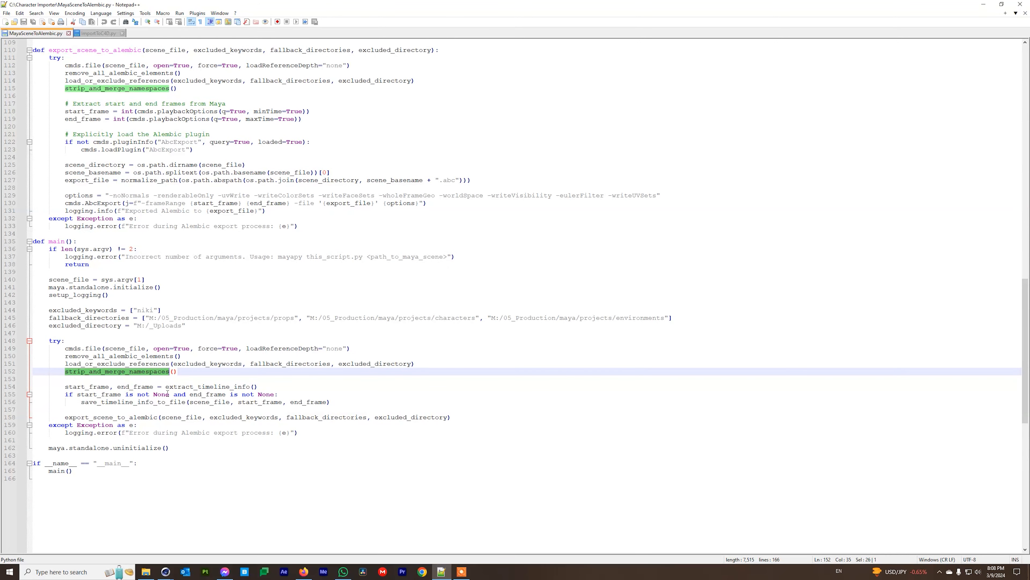
left_click(182, 378)
scroll(149, 465, "up", 16)
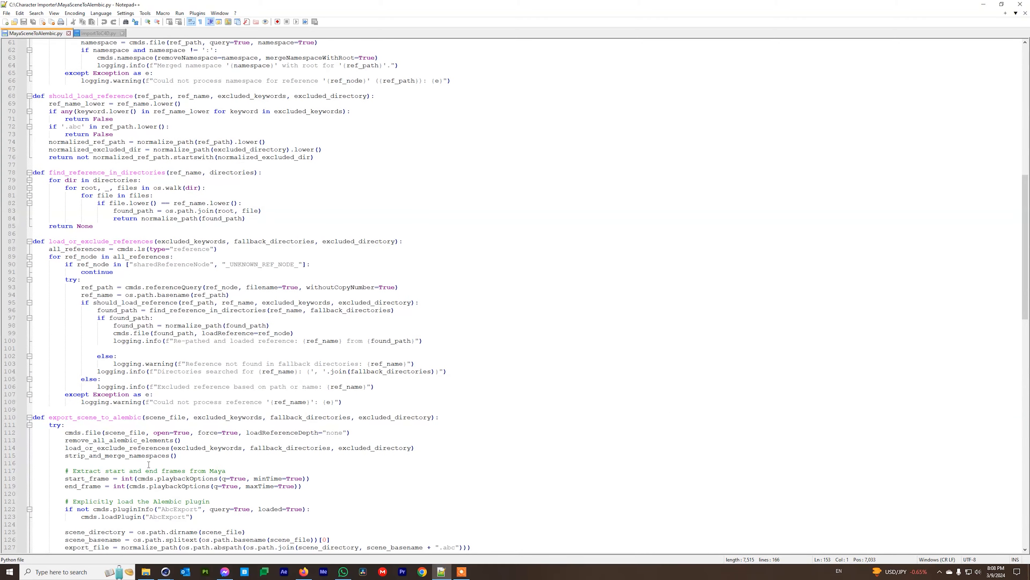
scroll(149, 464, "up", 20)
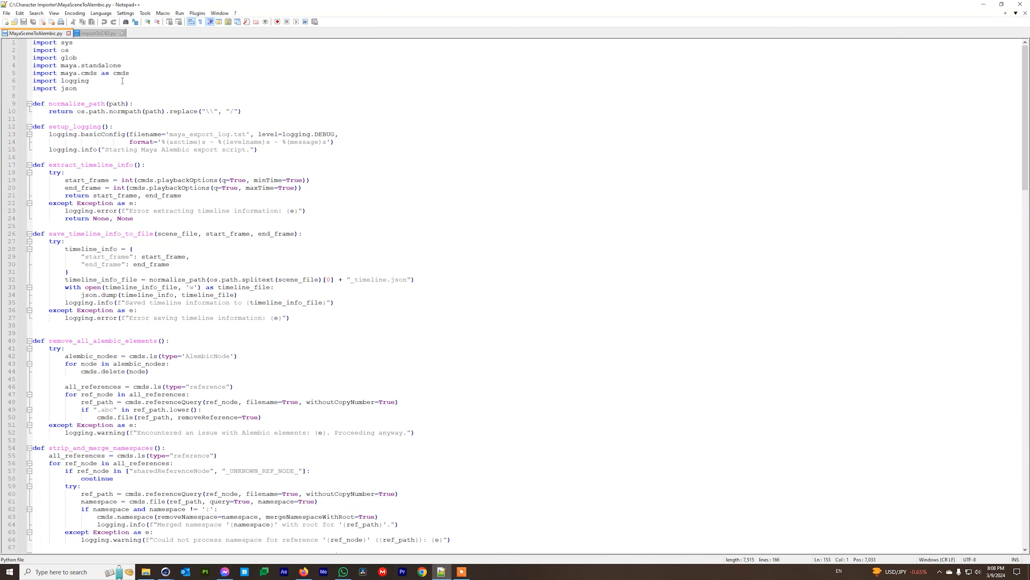
left_click(97, 33)
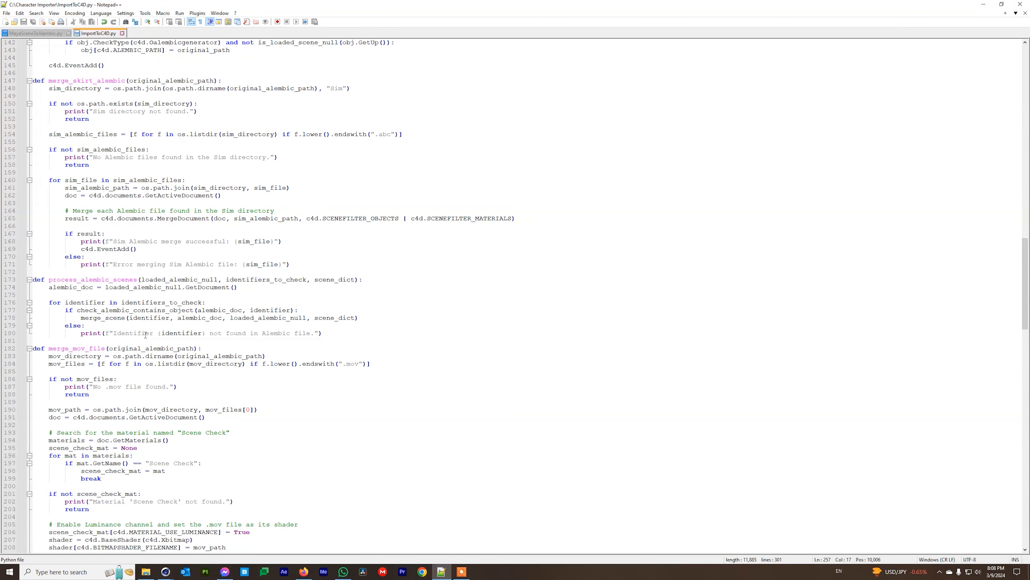
scroll(145, 334, "up", 8)
scroll(145, 334, "up", 20)
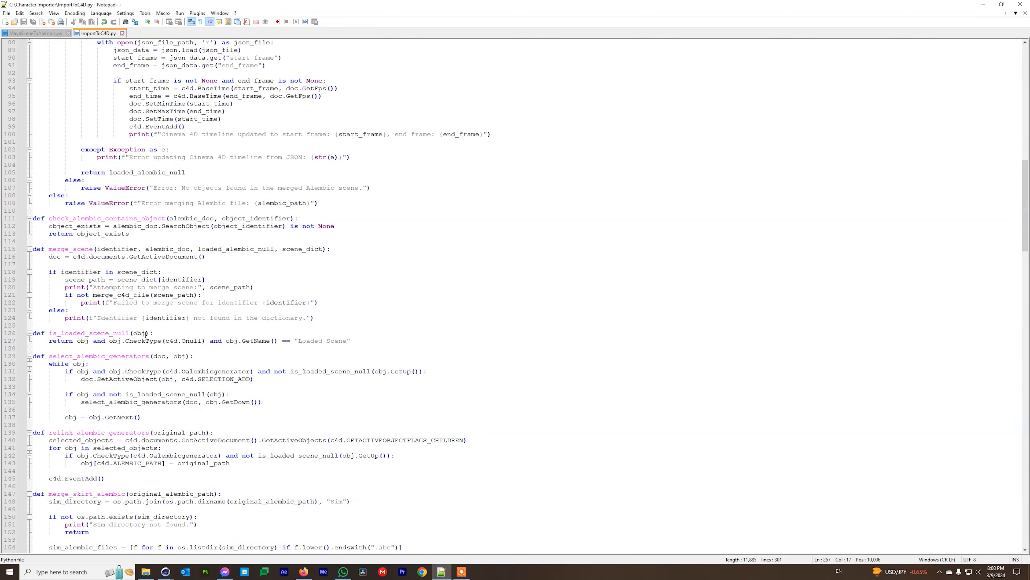
scroll(145, 334, "up", 16)
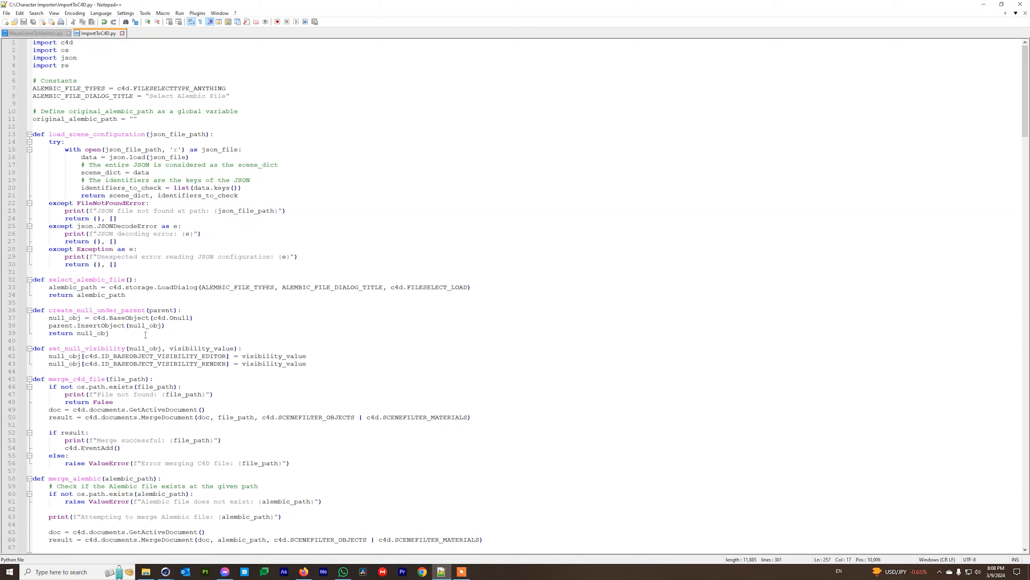
scroll(146, 334, "down", 20)
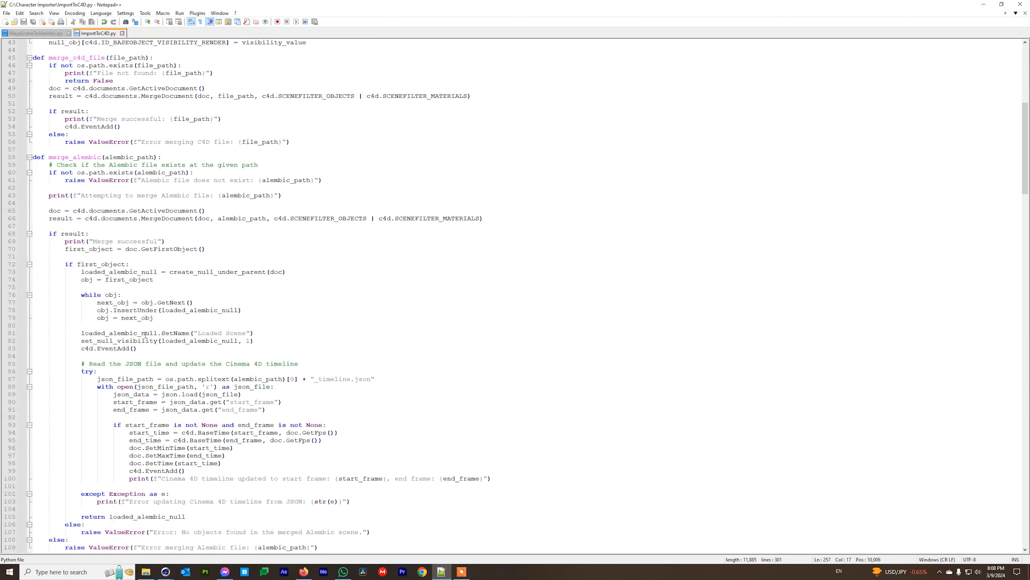
scroll(145, 334, "down", 15)
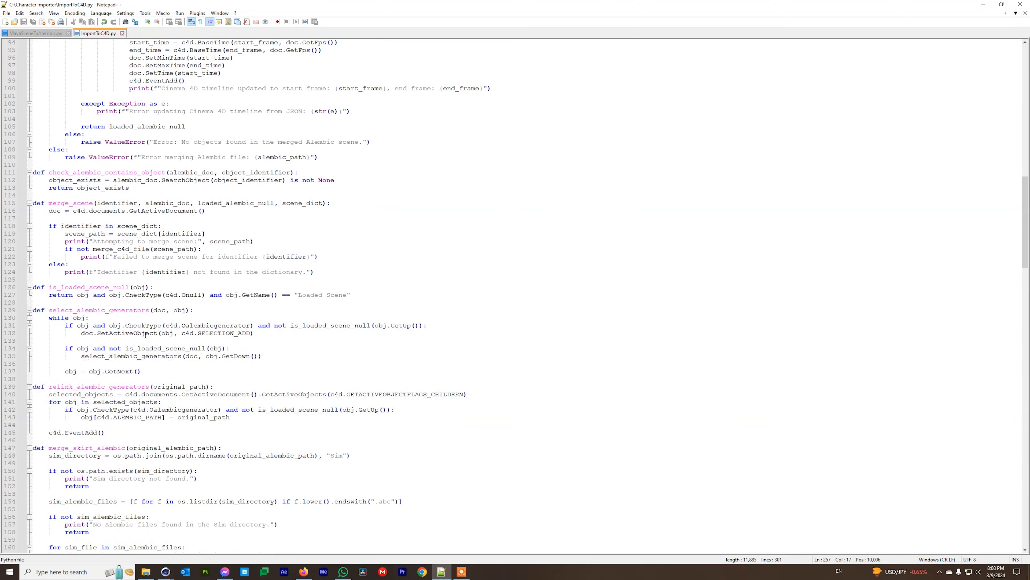
scroll(145, 335, "down", 4)
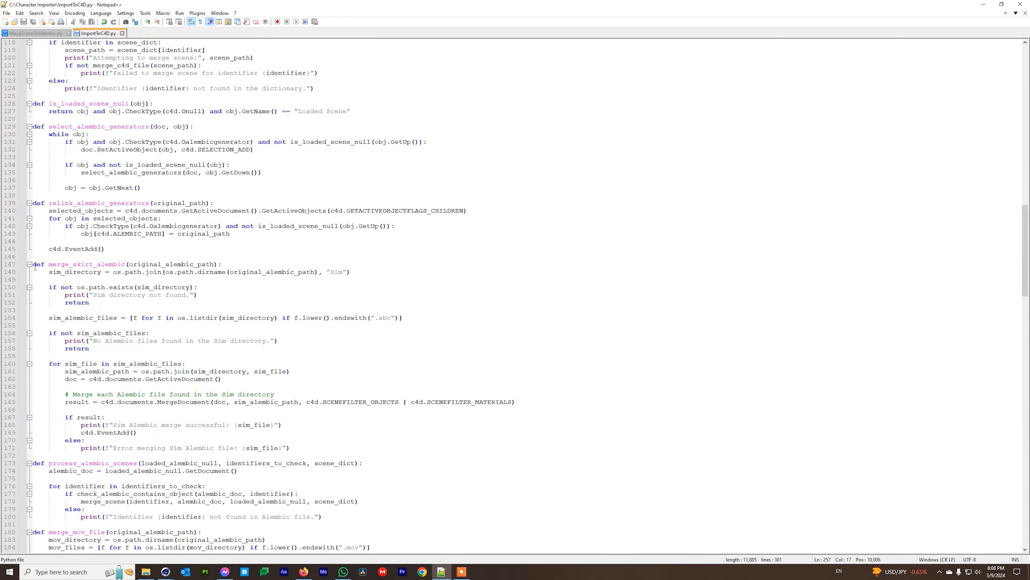
left_click_drag(89, 264, 73, 264)
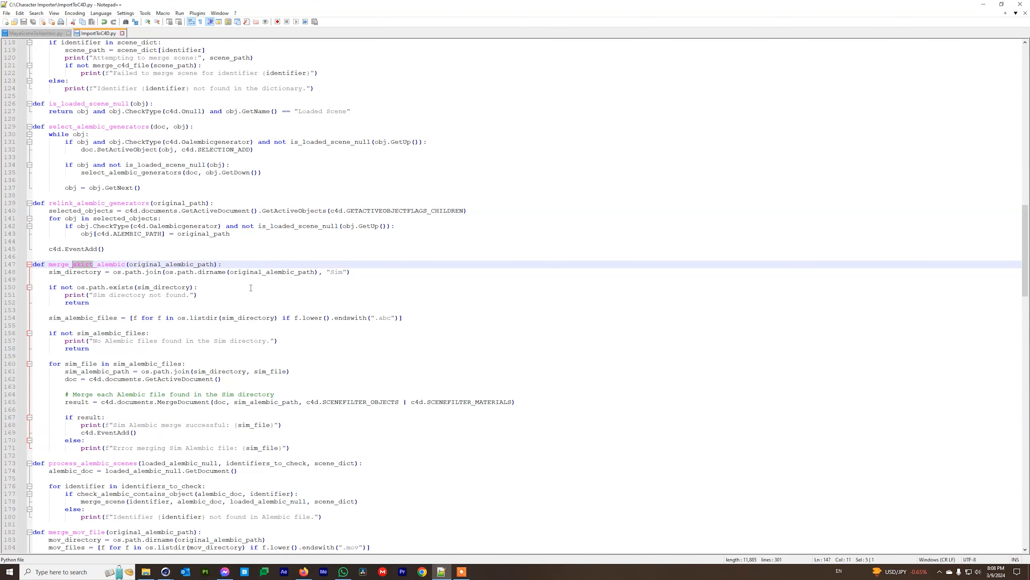
scroll(250, 288, "down", 1)
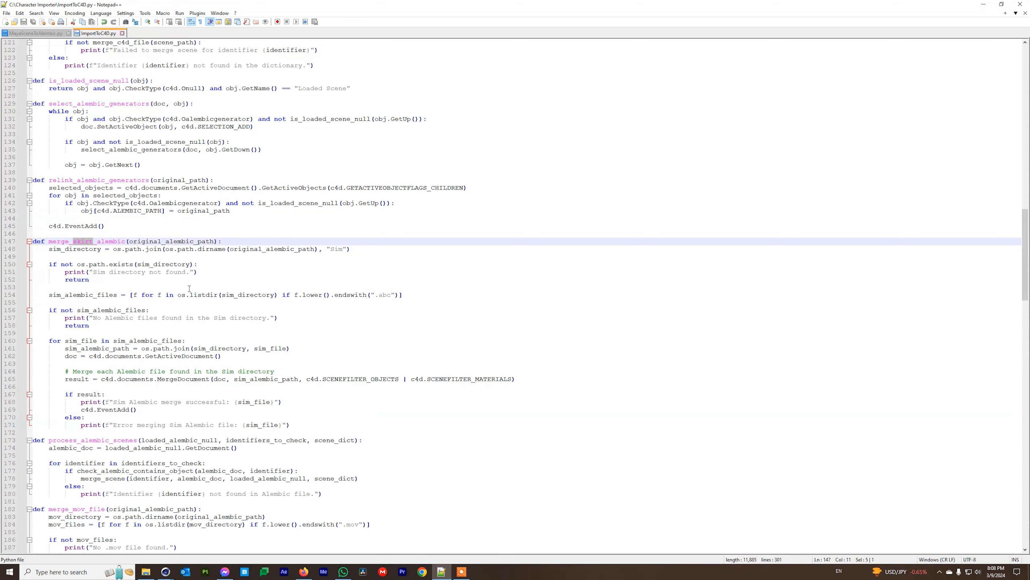
left_click_drag(344, 252, 332, 251)
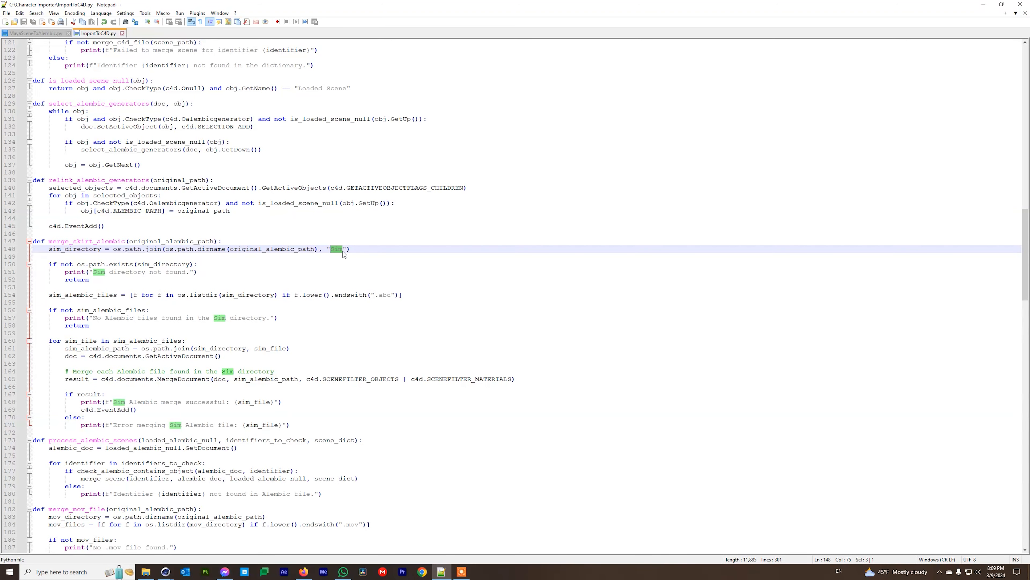
left_click_drag(346, 249, 327, 249)
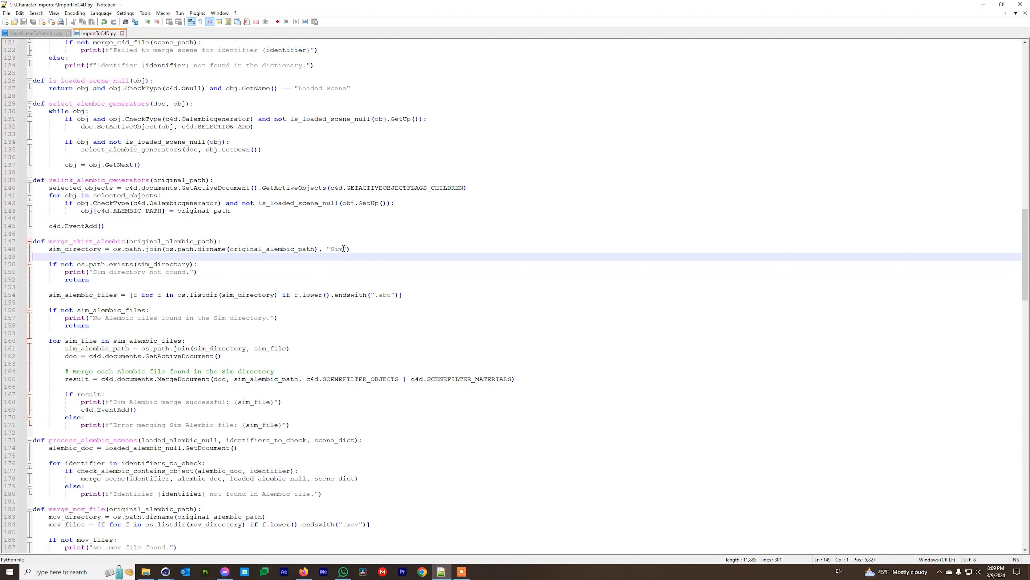
double_click(340, 248)
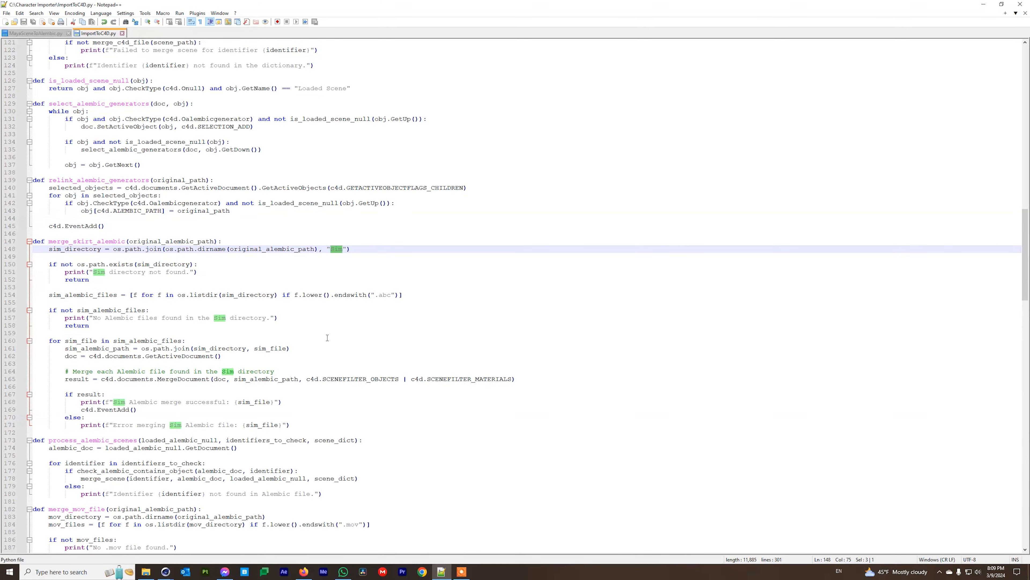
scroll(328, 337, "down", 6)
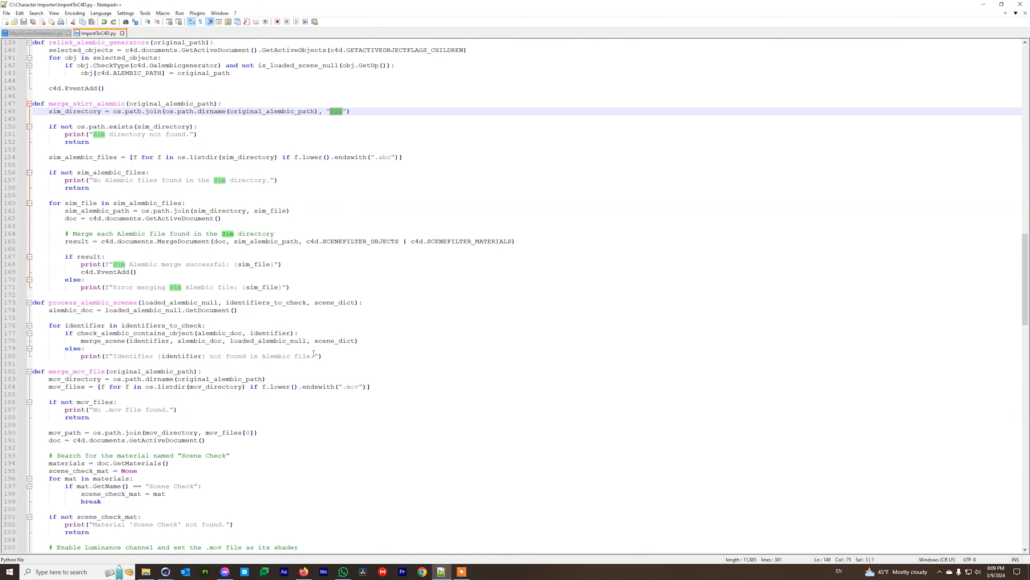
scroll(93, 379, "down", 3)
left_click_drag(49, 302, 127, 305)
scroll(196, 324, "down", 4)
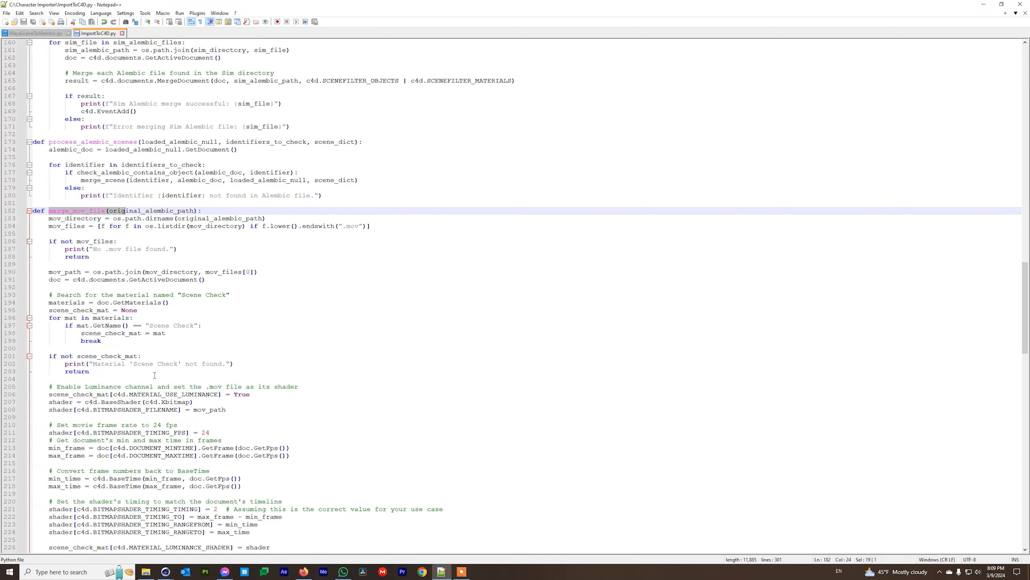
left_click_drag(149, 325, 195, 325)
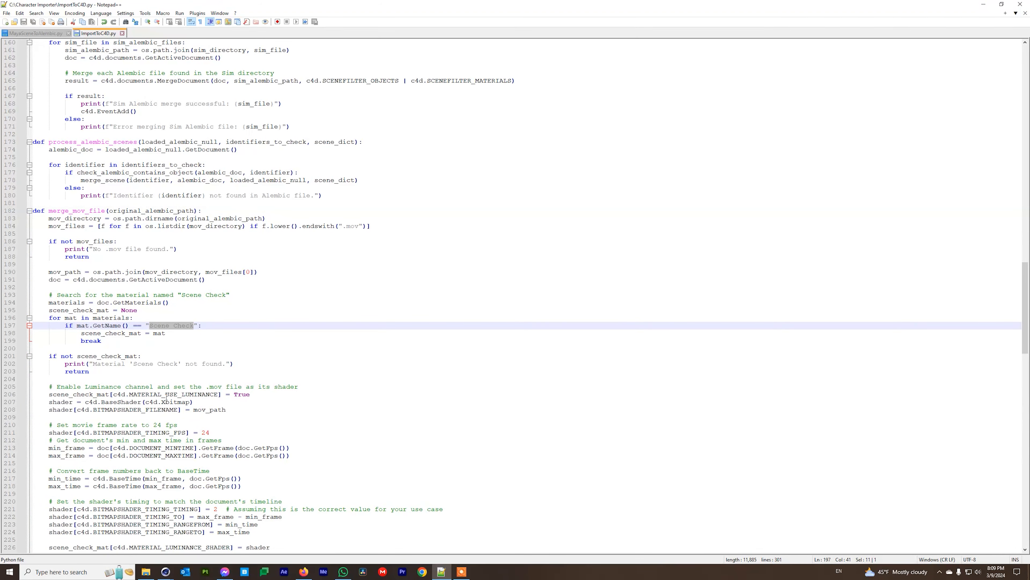
scroll(166, 397, "down", 10)
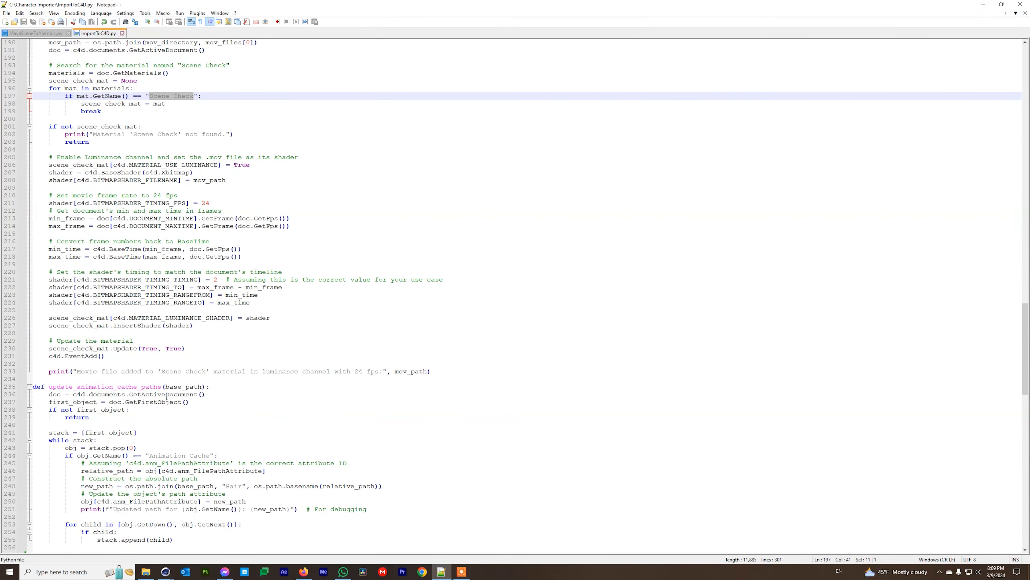
scroll(166, 397, "down", 6)
scroll(166, 397, "down", 1)
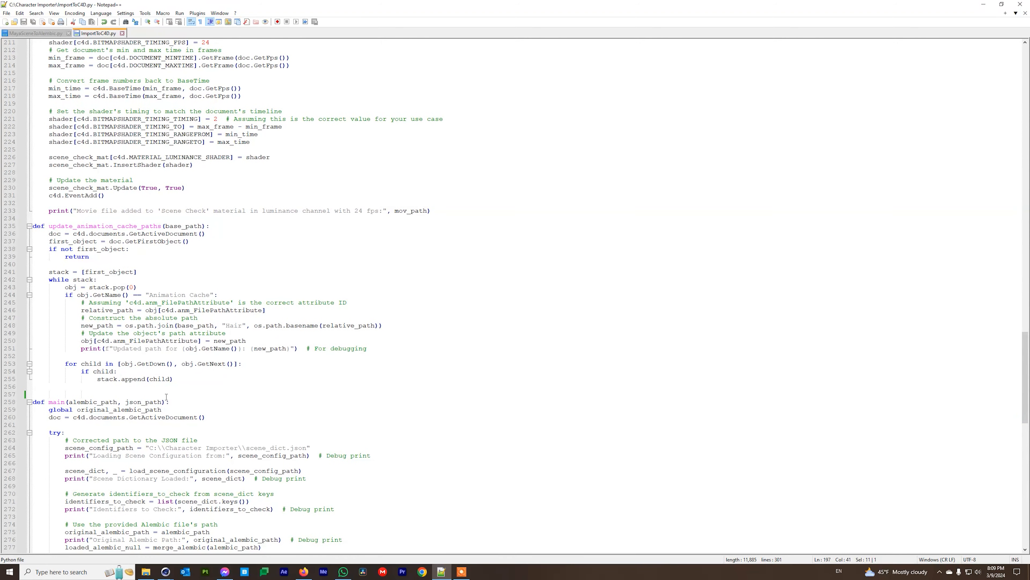
scroll(166, 396, "down", 11)
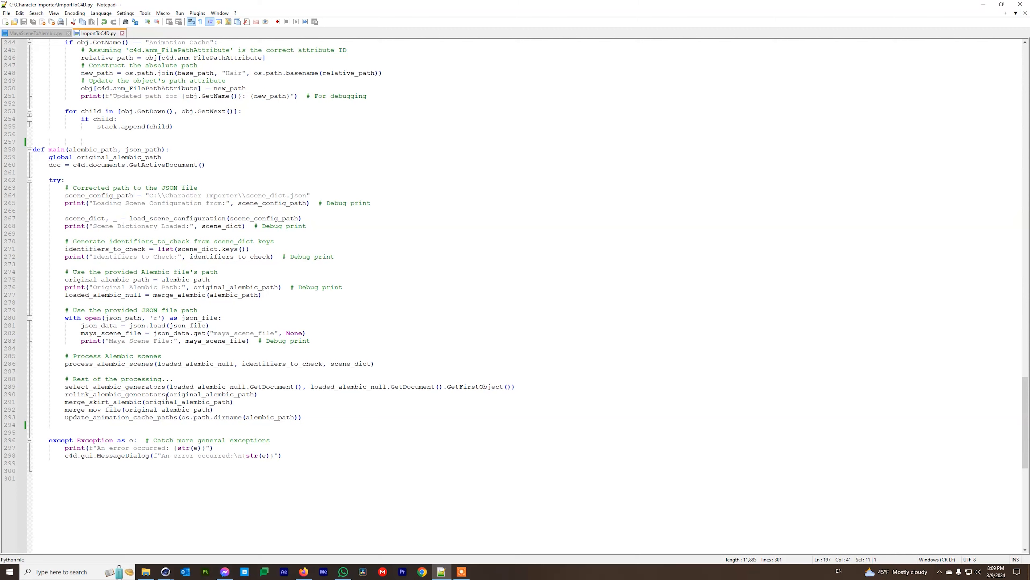
scroll(271, 477, "up", 3)
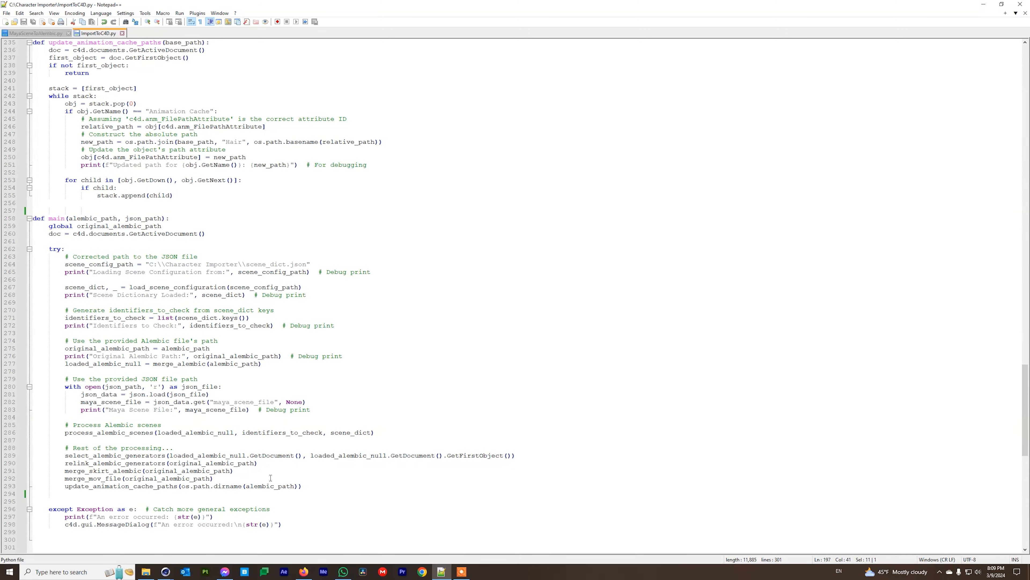
scroll(262, 393, "up", 2)
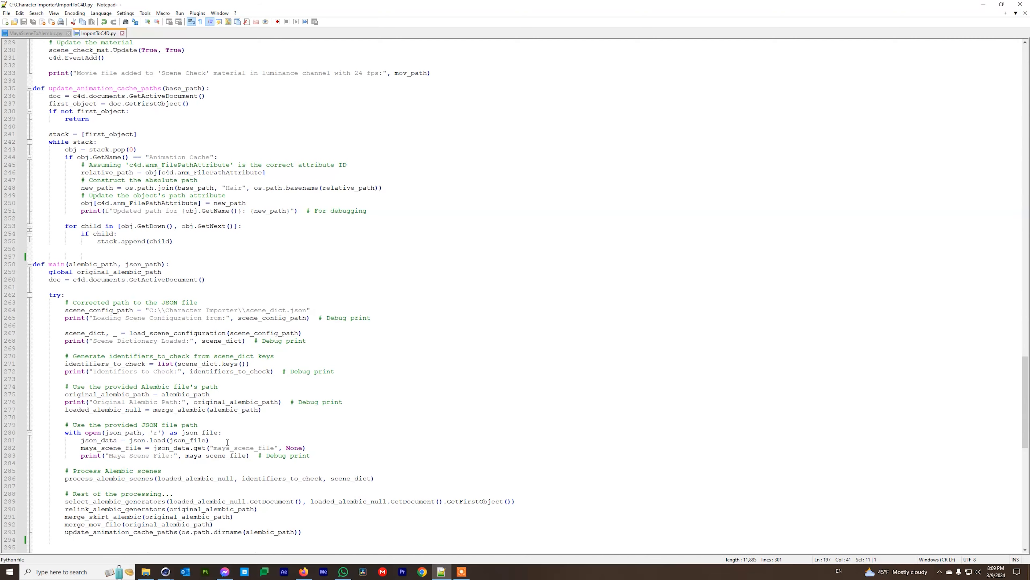
scroll(227, 442, "up", 20)
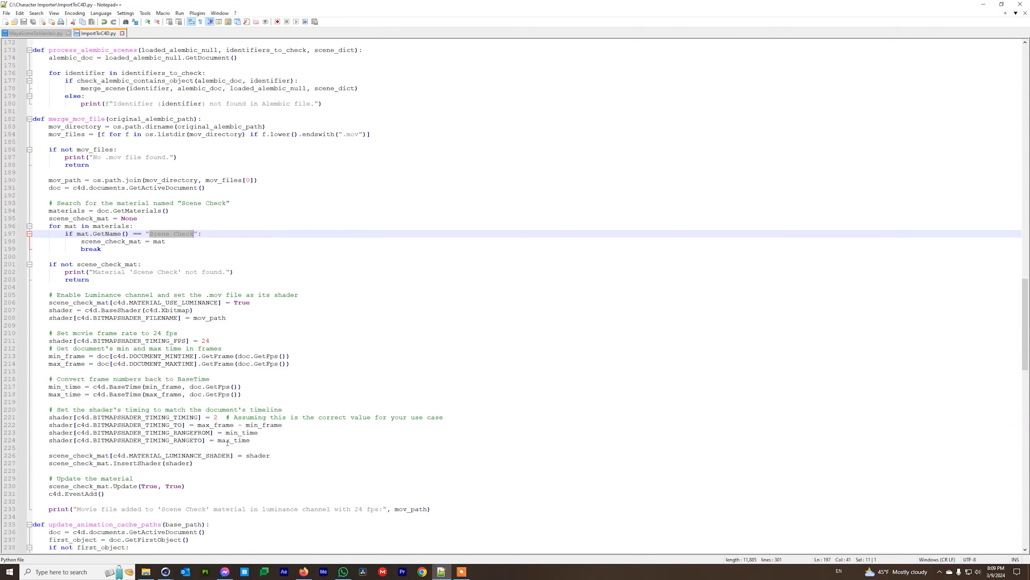
scroll(228, 442, "up", 20)
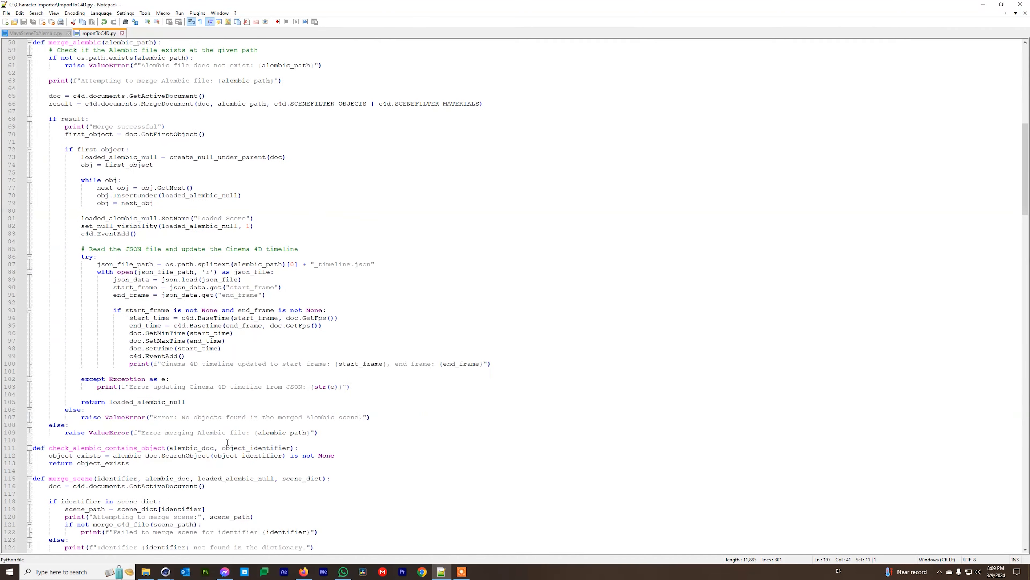
scroll(227, 442, "up", 11)
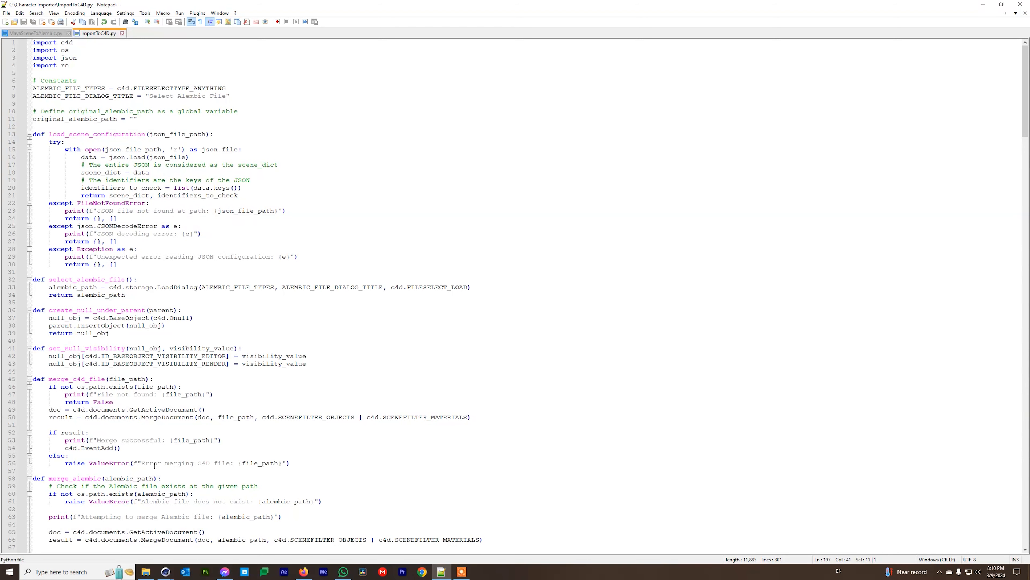
scroll(154, 466, "down", 6)
scroll(155, 465, "down", 2)
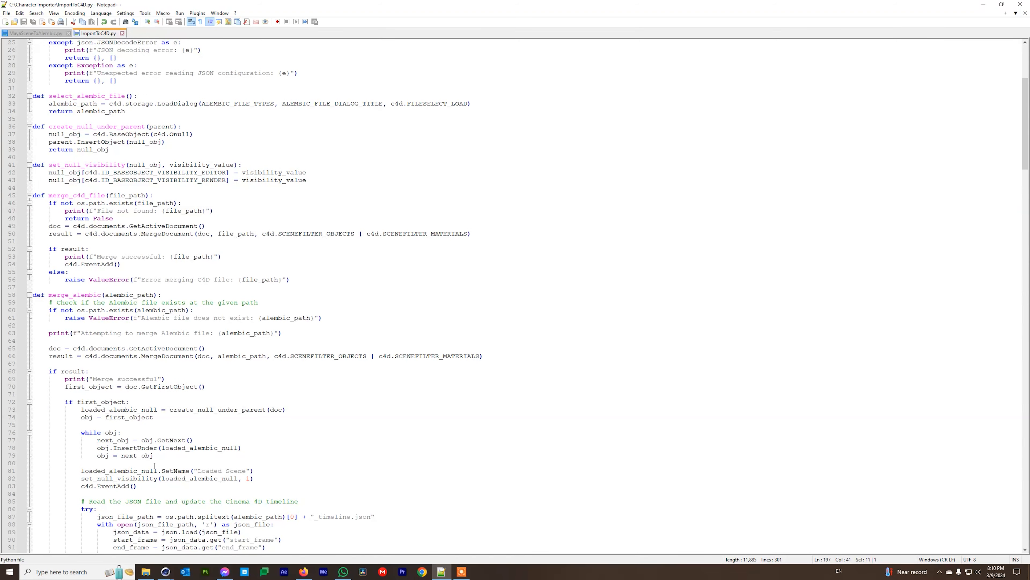
scroll(155, 466, "down", 7)
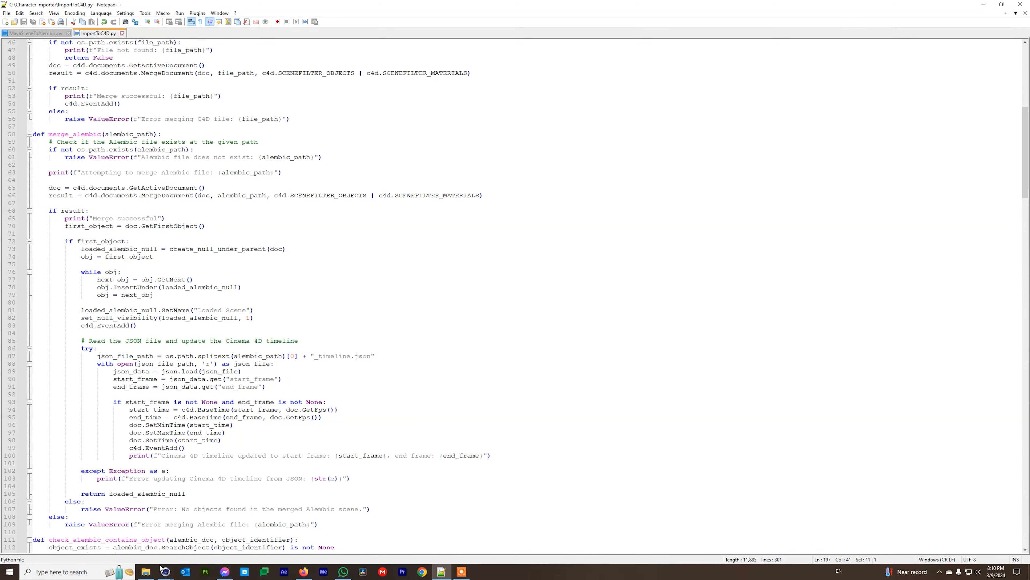
mouse_move(165, 571)
left_click(136, 544)
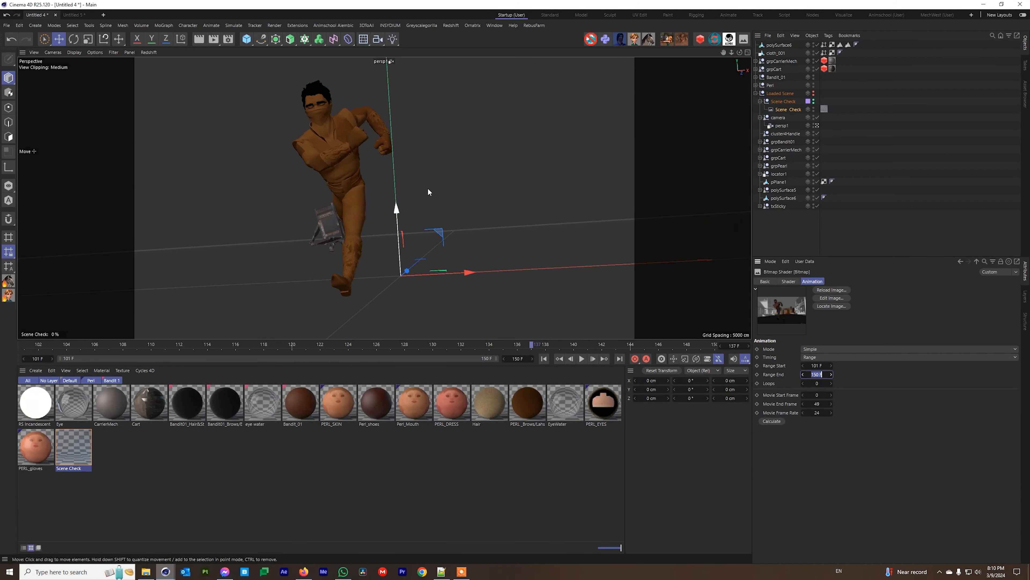
Open the preferences folder from Cinema 4D Preferences and browse into library\scripts.
left_click(9, 27)
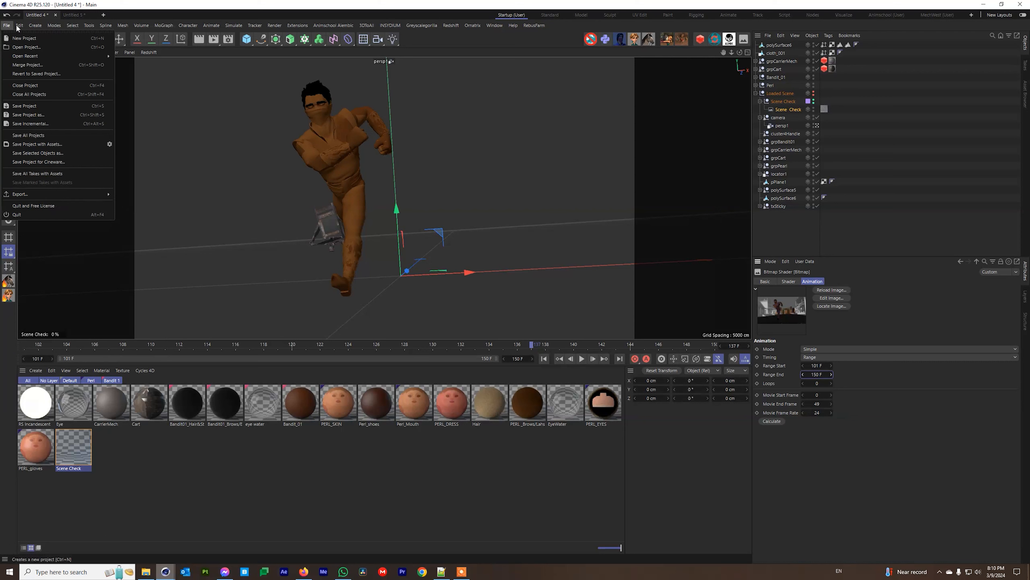
mouse_move(19, 26)
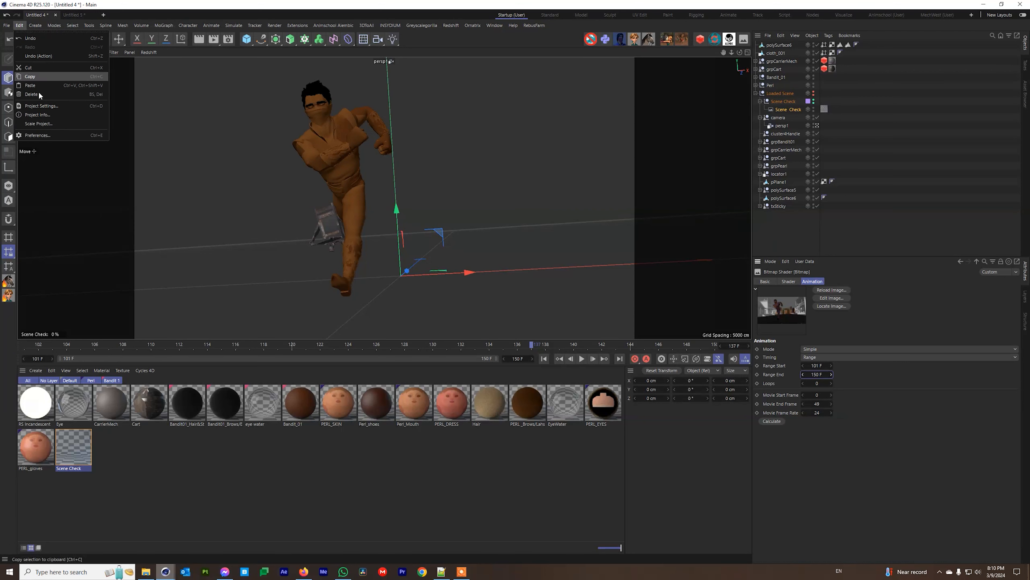
left_click(44, 138)
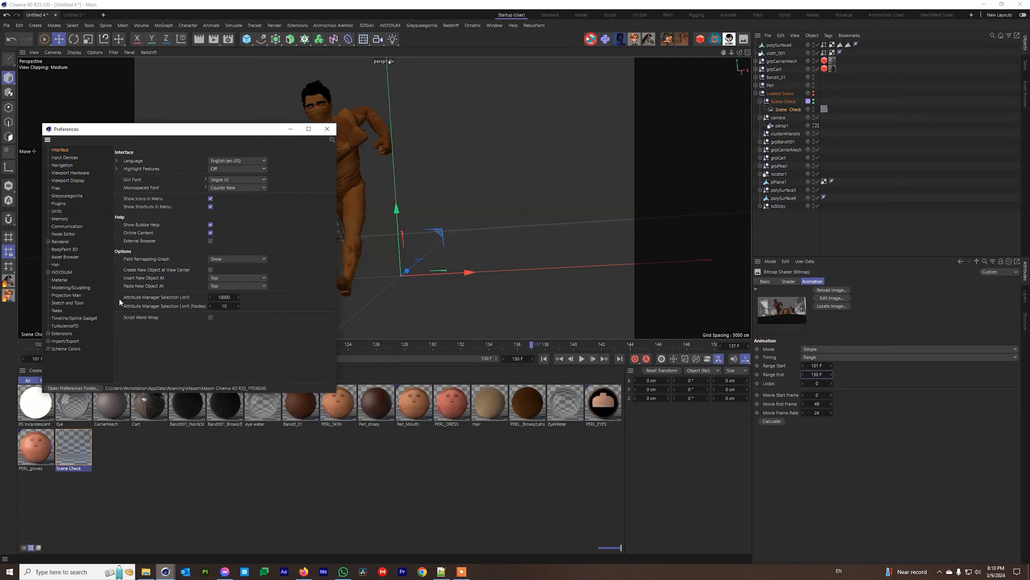
left_click(68, 388)
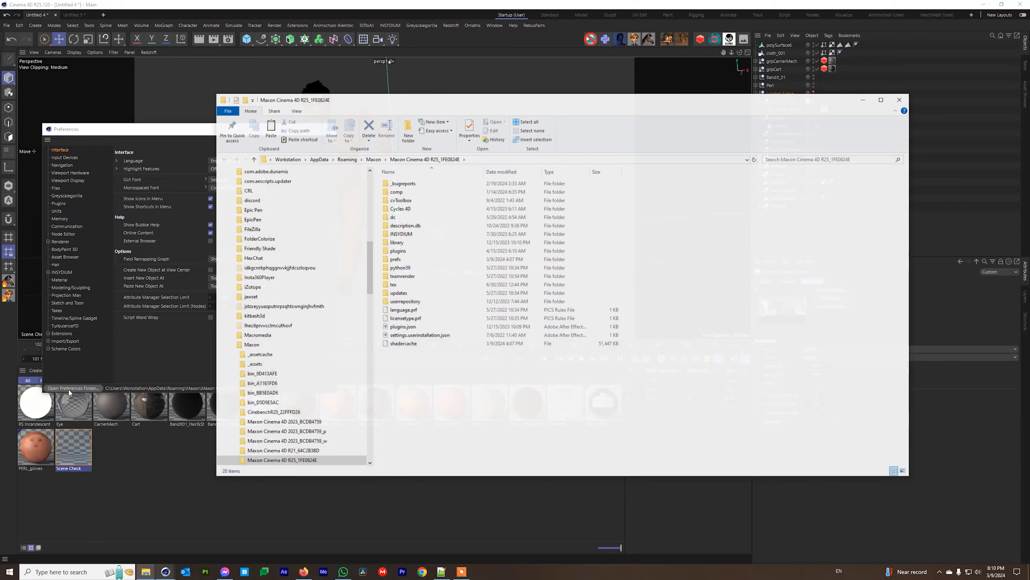
double_click(401, 243)
double_click(406, 242)
scroll(408, 244, "down", 5)
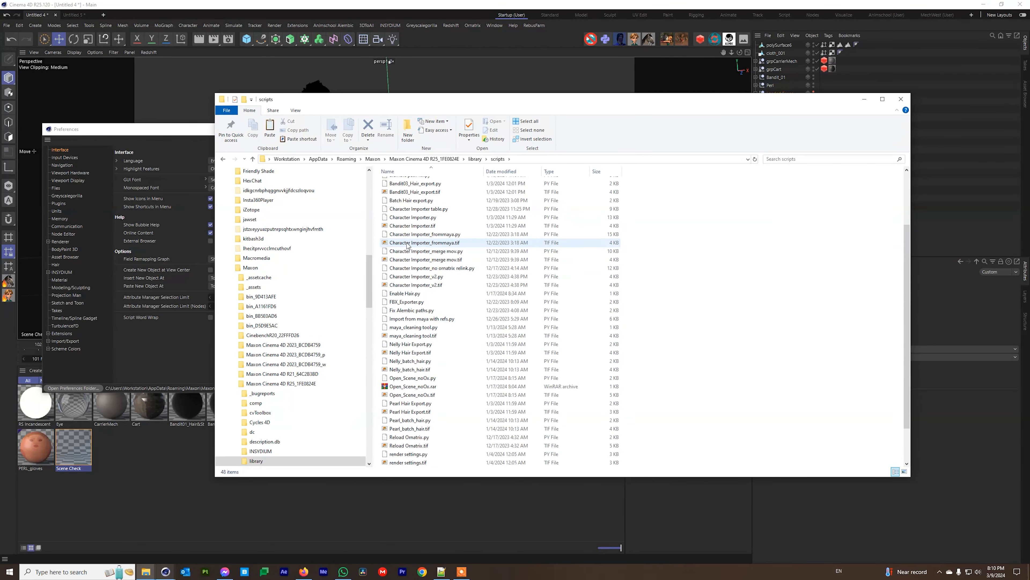
Open Desktop > Script Character Importer and select Character Importer_v2.py with its .tif file.
mouse_move(145, 572)
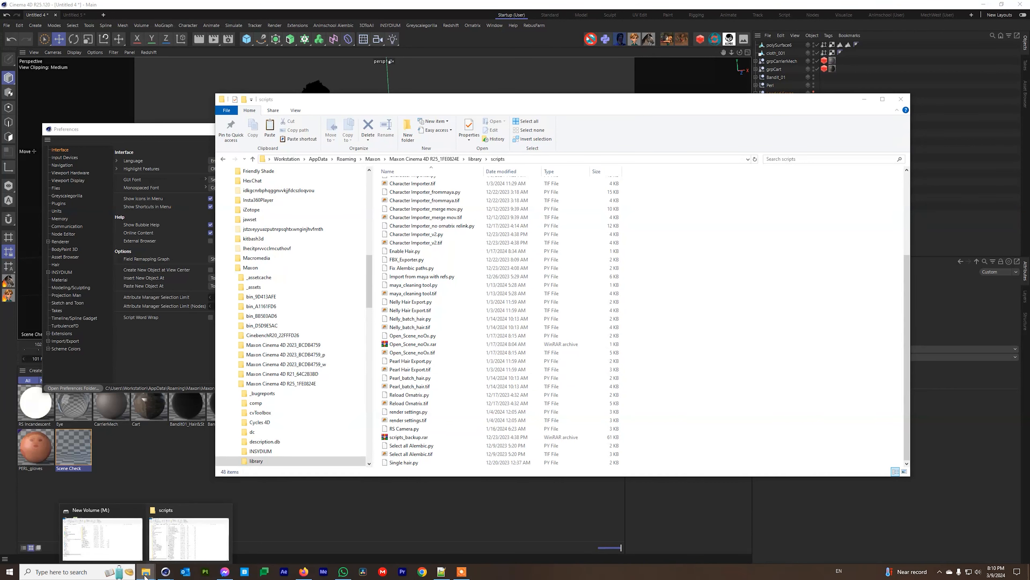
left_click(105, 540)
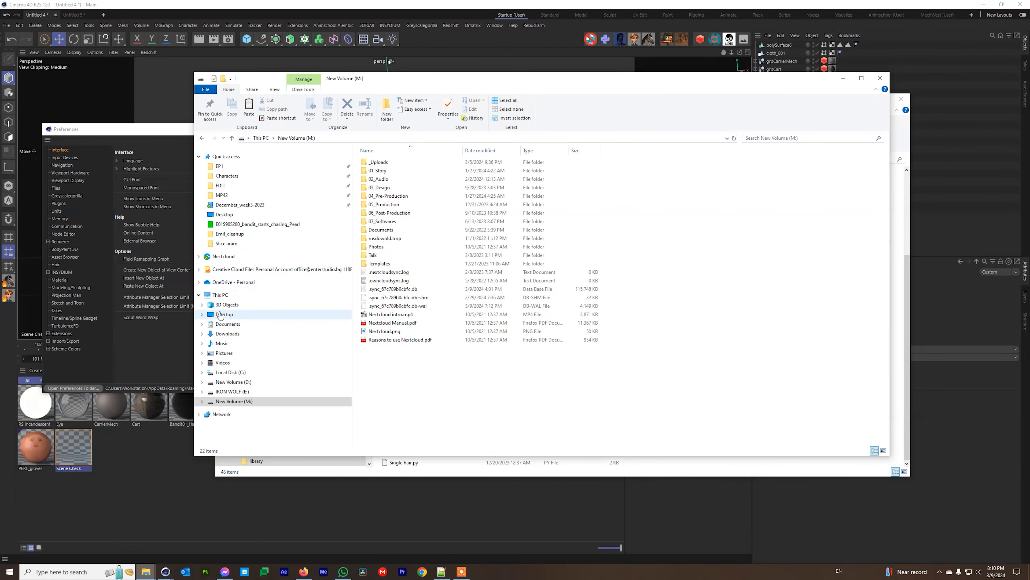
left_click(221, 316)
double_click(397, 204)
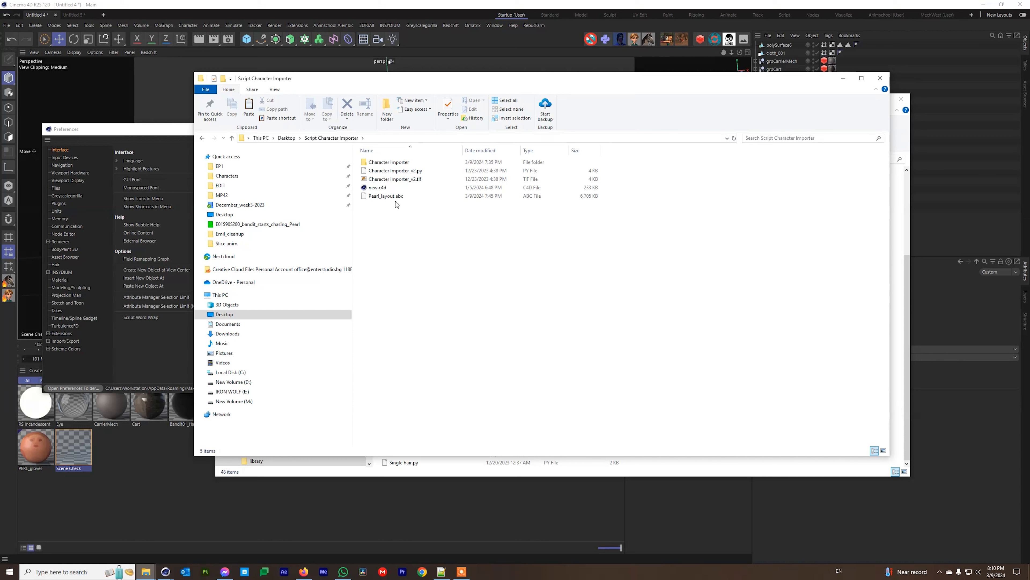
left_click(396, 170)
left_click(405, 179, "ctrl")
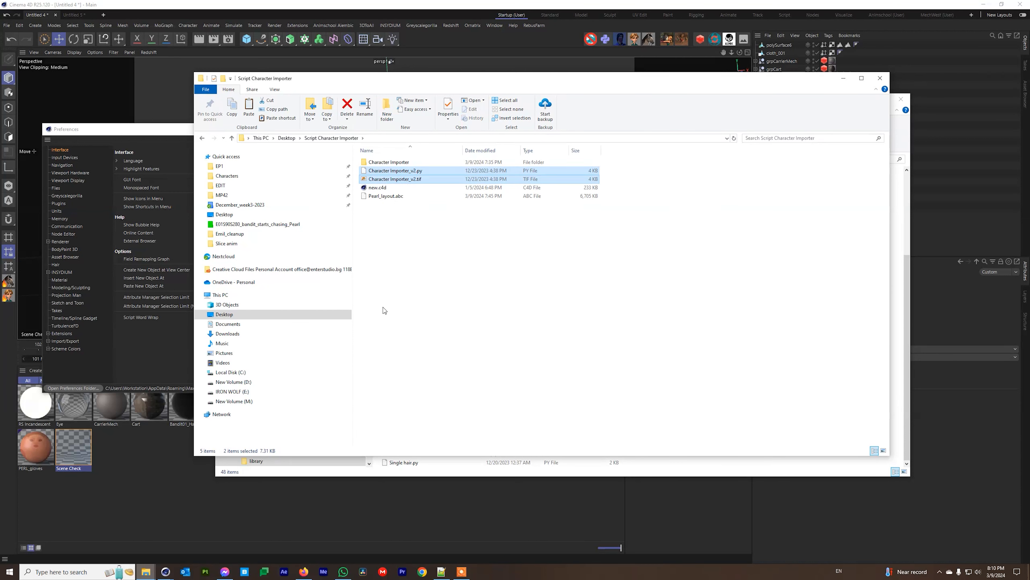
left_click(446, 477)
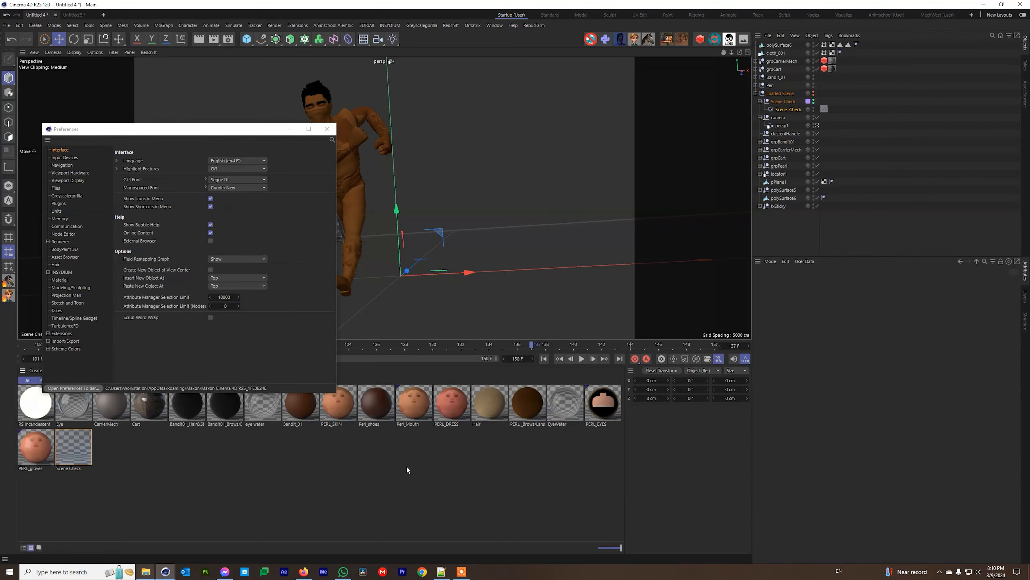
Bring the scripts and Script Character Importer windows forward and select new.c4d.
mouse_move(145, 572)
left_click(189, 535)
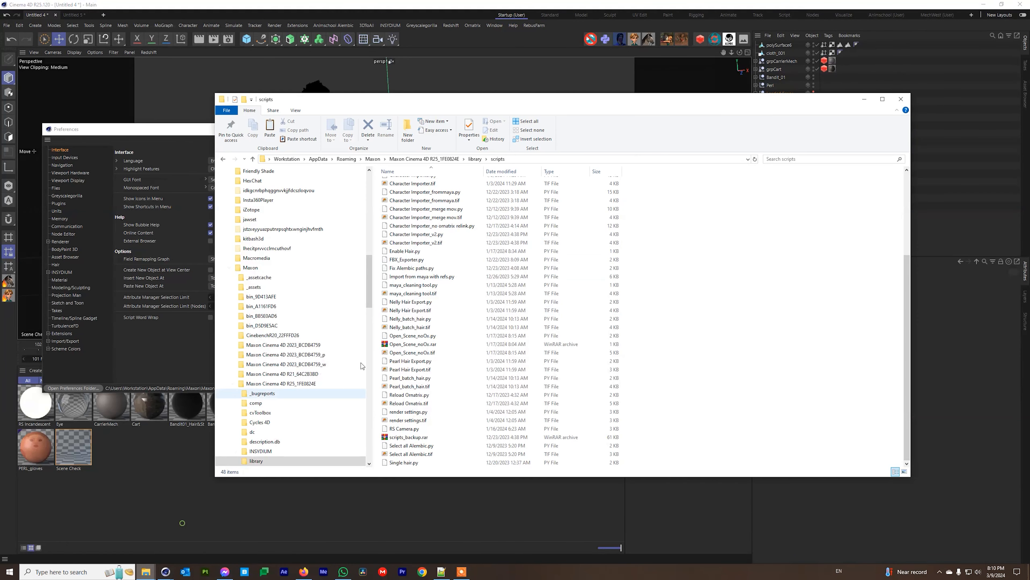
left_click(118, 530)
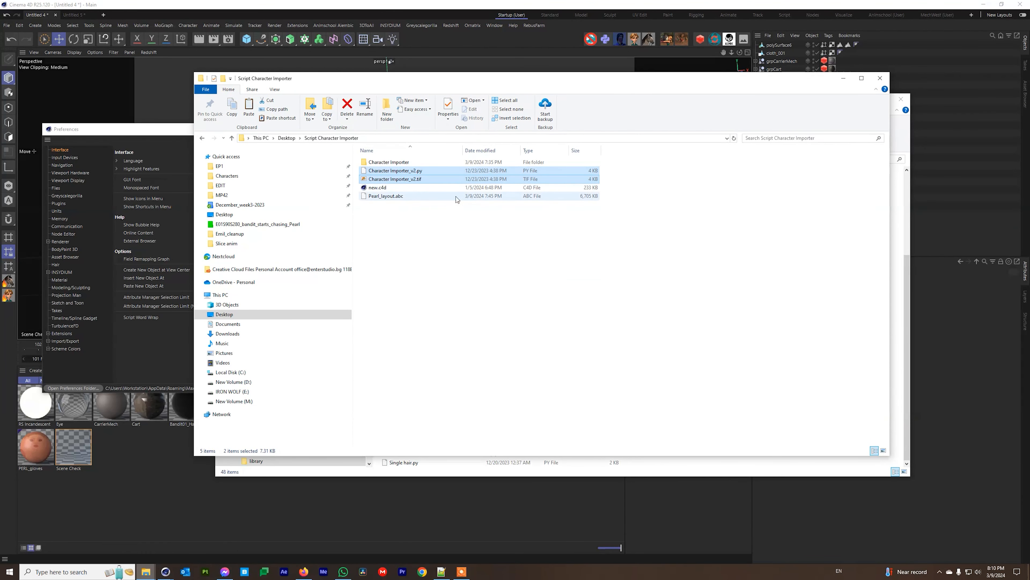
left_click(377, 188)
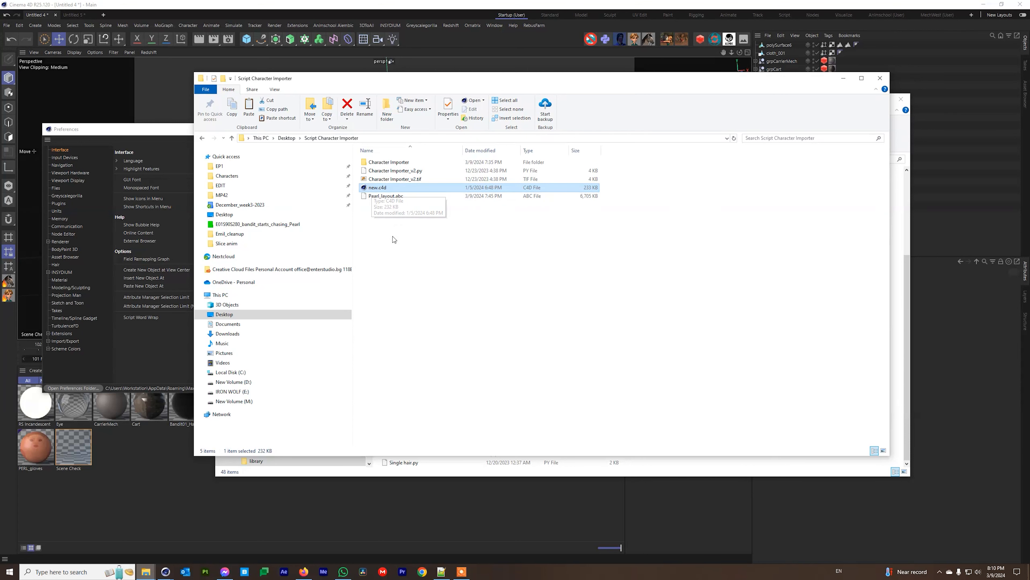
Browse to C:\Program Files\Maxon Cinema 4D R25, then go back and select the Character Importer subfolder.
left_click(228, 372)
double_click(402, 256)
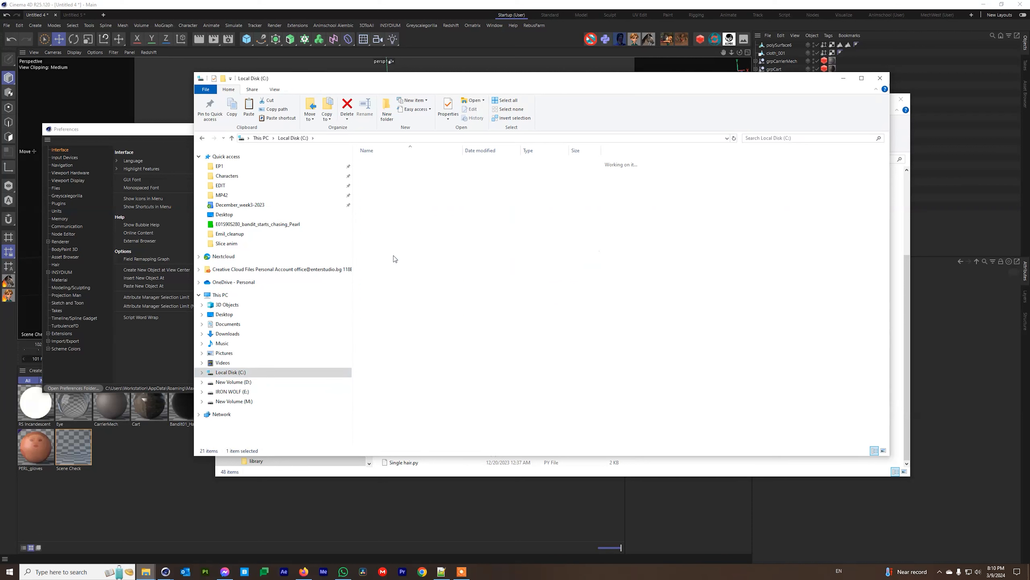
double_click(406, 407)
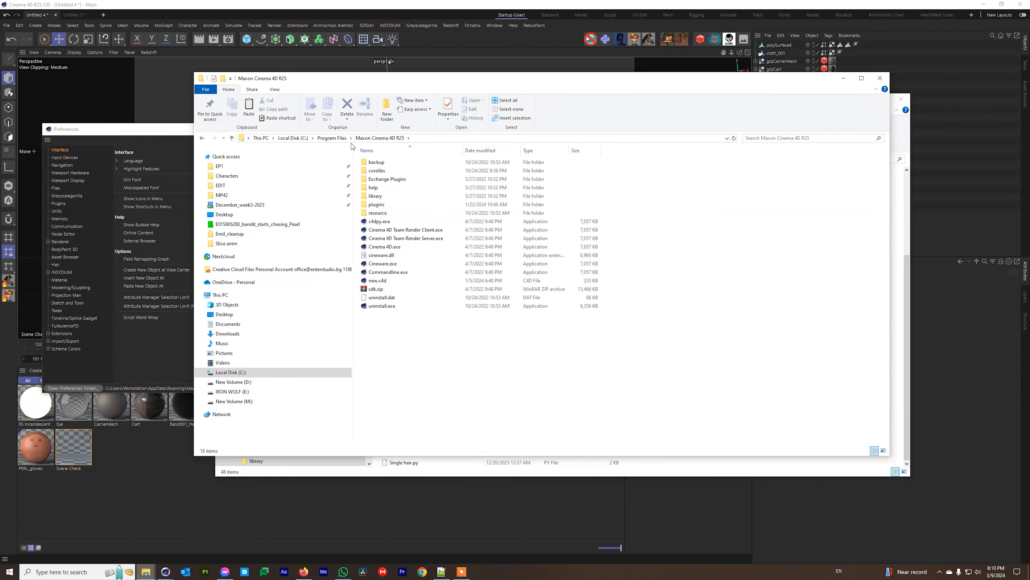
left_click(376, 284)
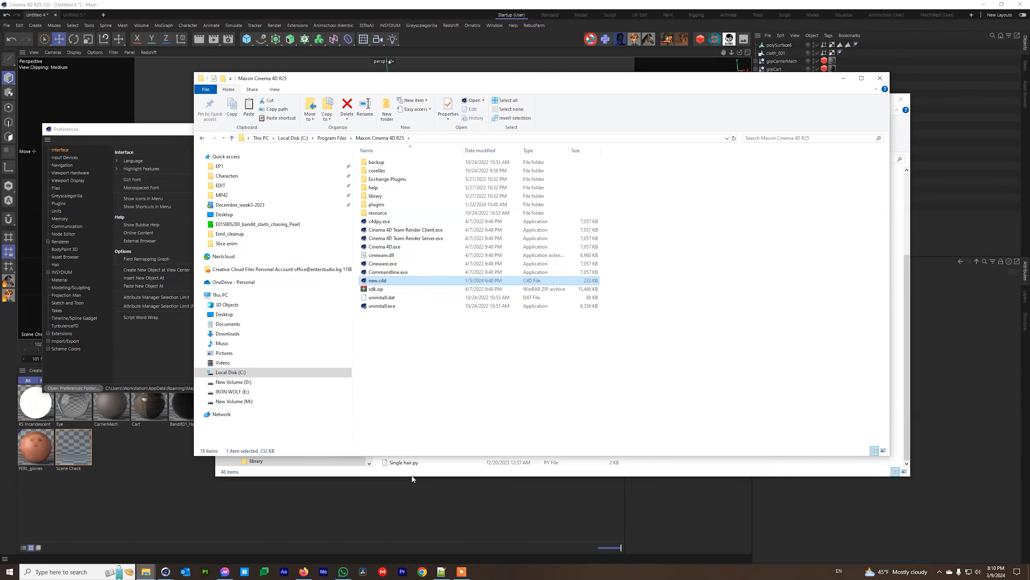
key("alt+Left")
key("alt+Left")
key("alt+Left")
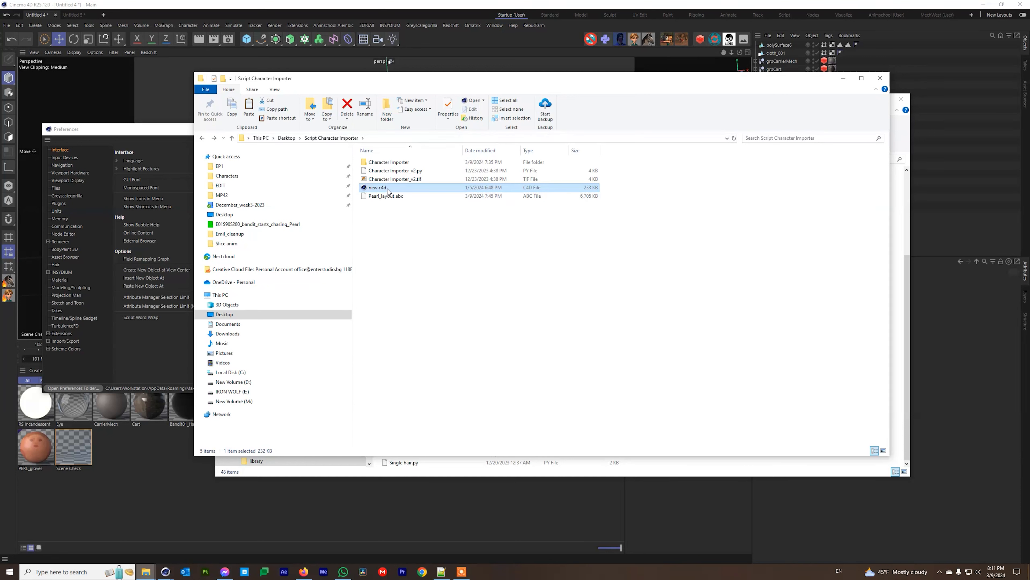
left_click(397, 163)
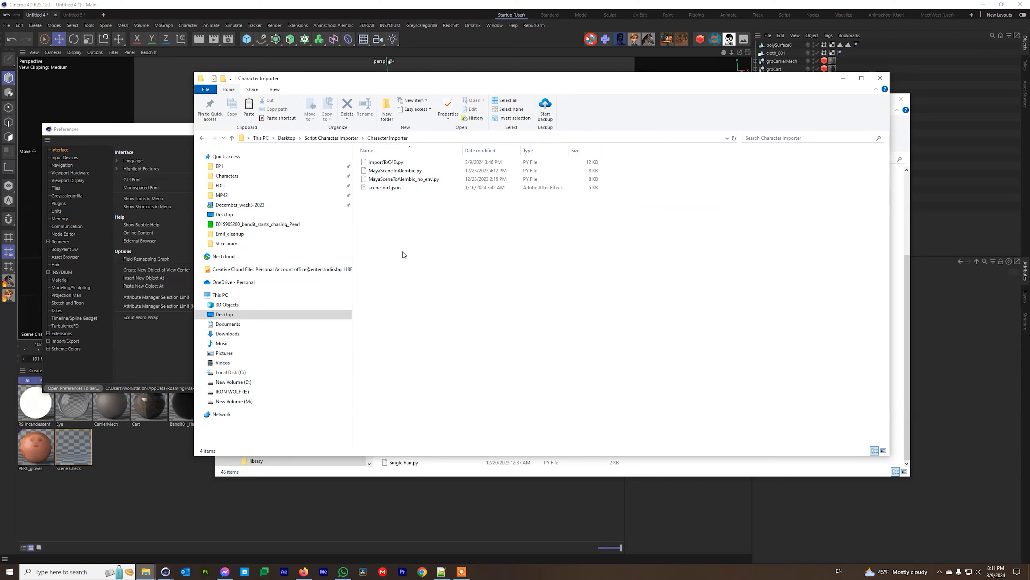
left_click(231, 372)
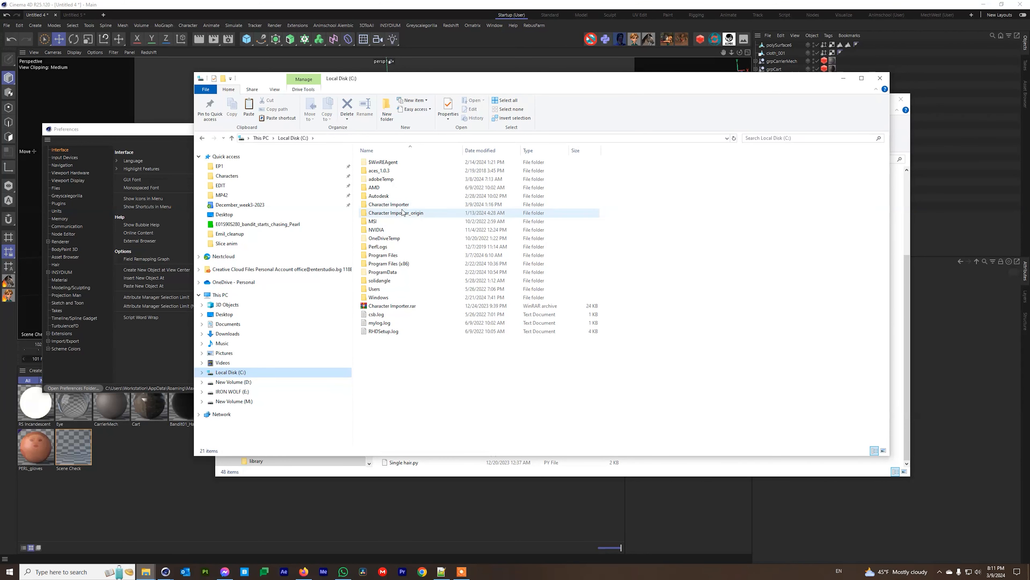
Open C:\Character Importer, go through its four files, and edit scene_dict.json with Notepad++.
double_click(374, 204)
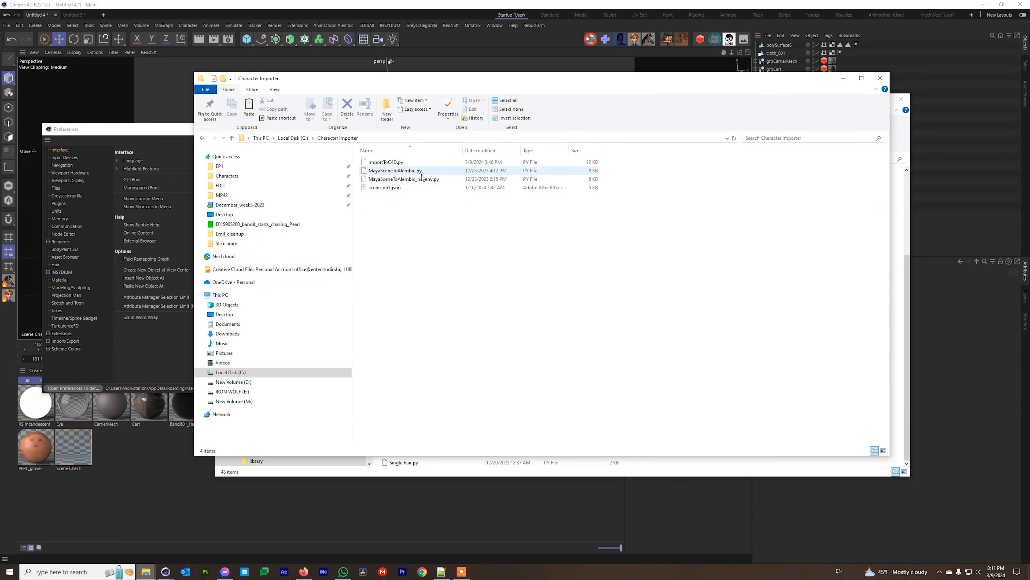
left_click_drag(385, 203, 401, 156)
left_click(385, 222)
left_click(383, 164)
left_click(385, 170)
left_click(407, 180)
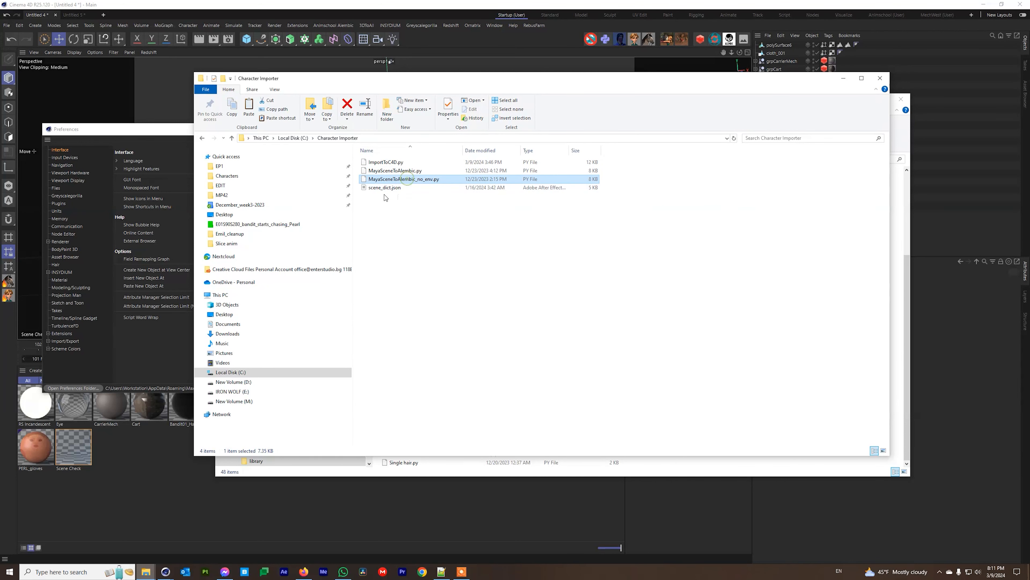
left_click(383, 188)
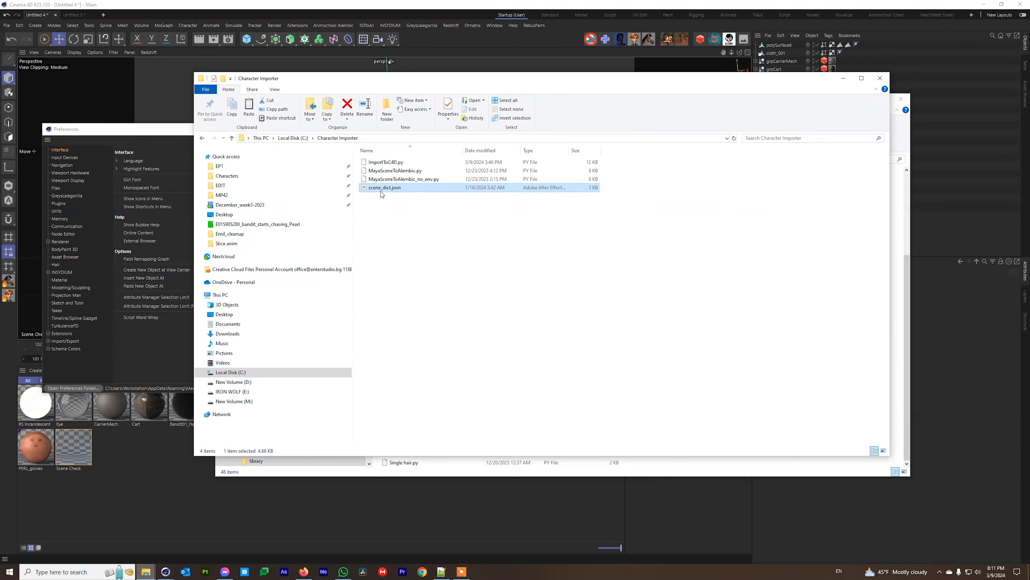
right_click(383, 187)
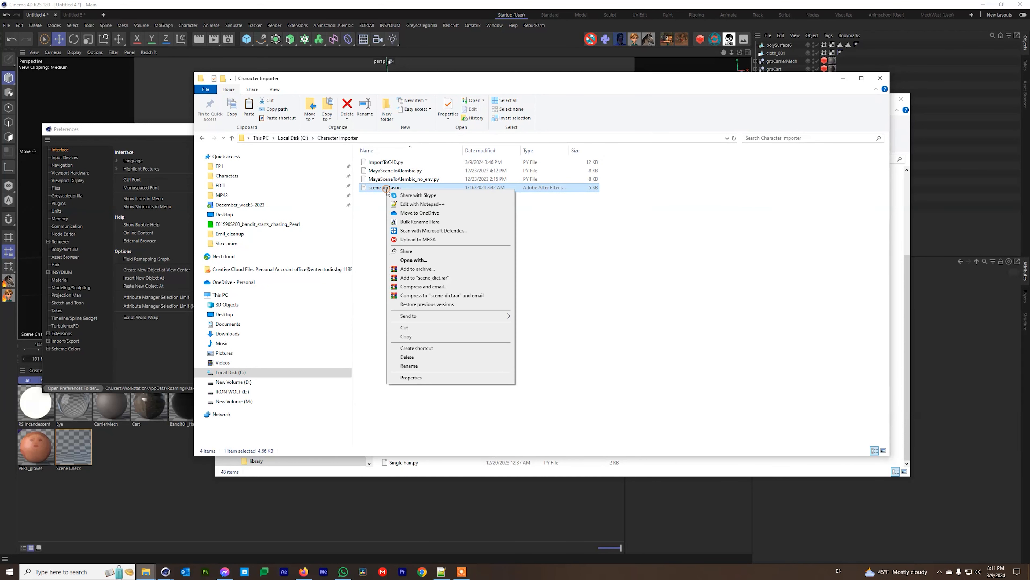
left_click(422, 204)
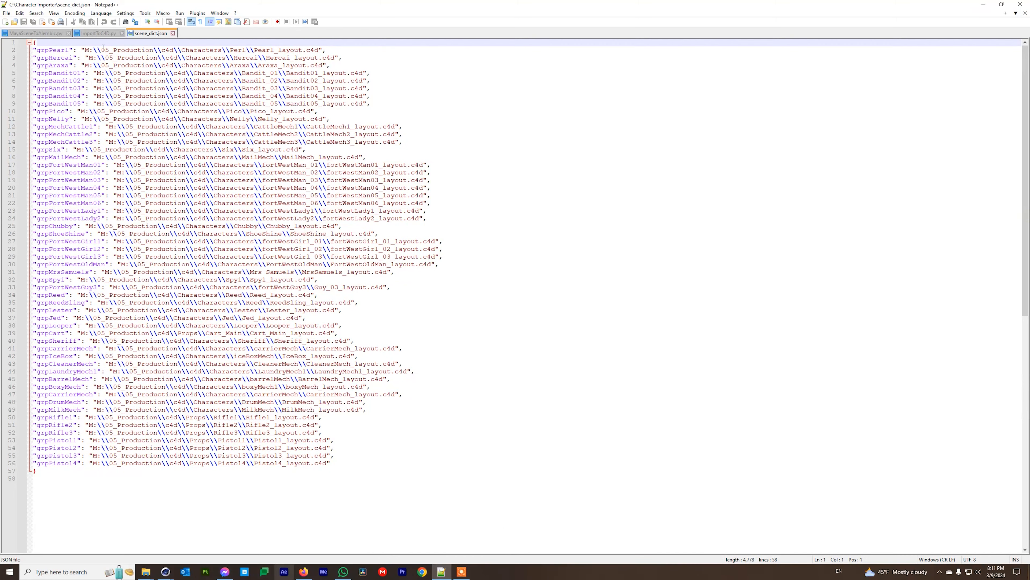
Select the grpPearl key on line 2 and restore the Notepad++ window to a smaller size.
left_click(68, 50)
left_click_drag(69, 50, 36, 49)
left_click_drag(99, 7, 139, 31)
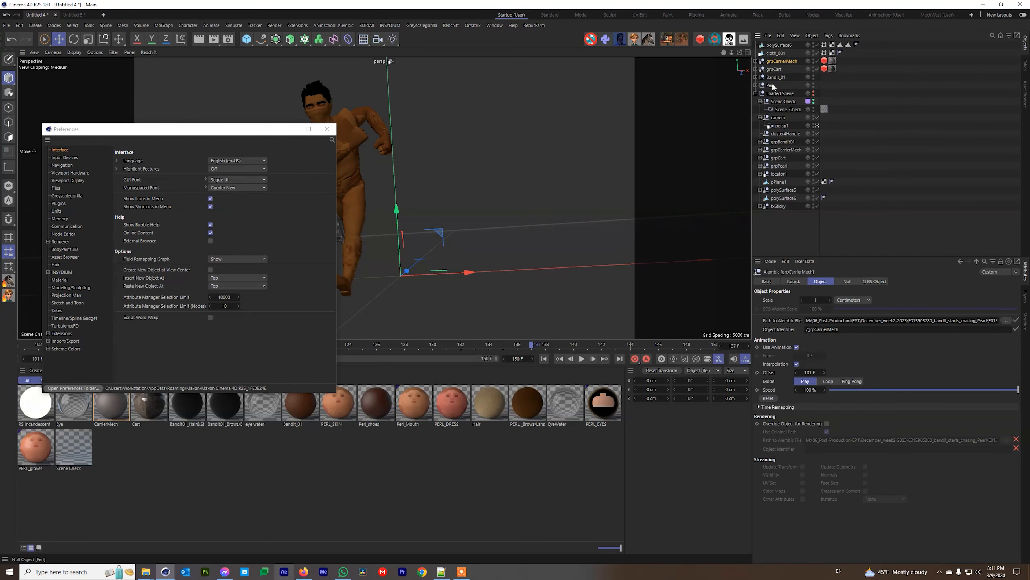
Expand the Perl null, select grpPearl, then put scene_dict.json back in front.
left_click(756, 86)
left_click(771, 95)
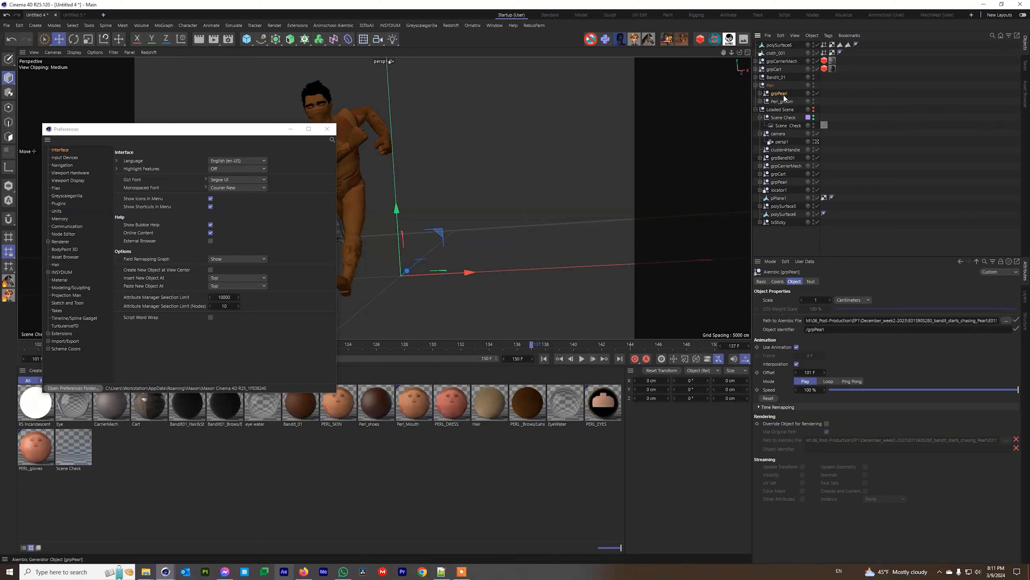
left_click(441, 572)
left_click(226, 186)
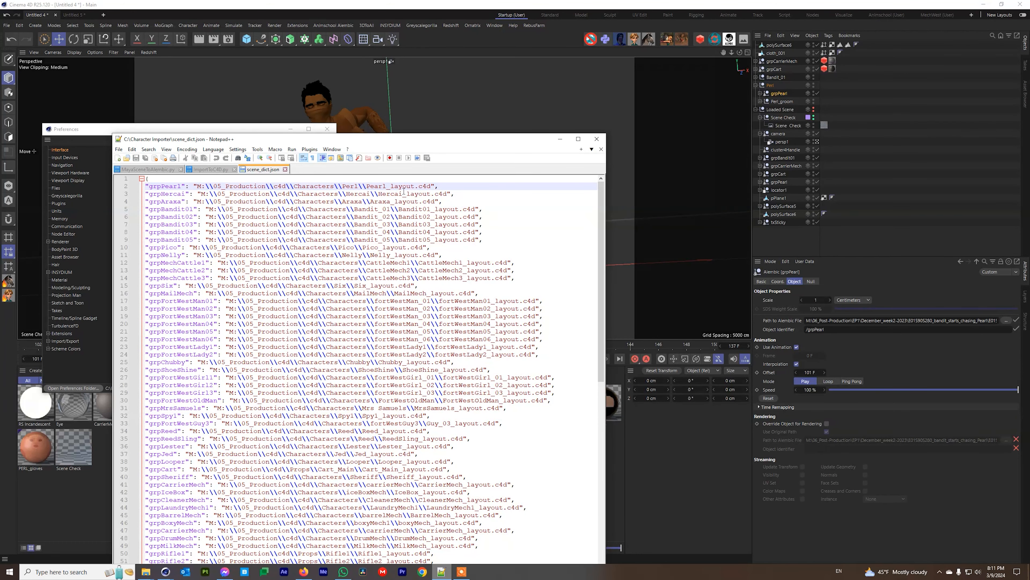
Highlight the grpPearl key and its Pearl_layout.c4d path on line 2, then the entry on line 20.
left_click_drag(433, 186, 199, 186)
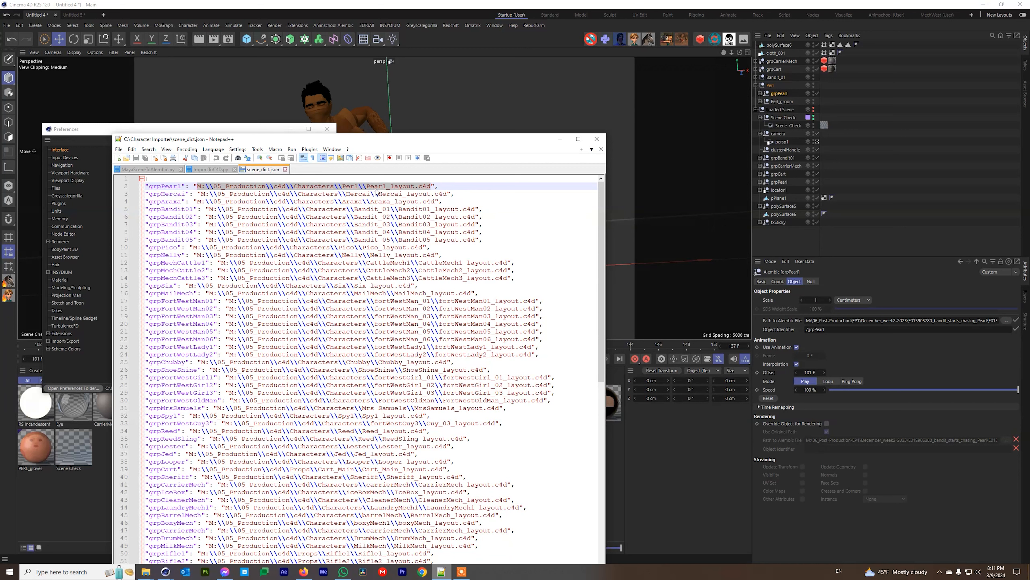
left_click(460, 194)
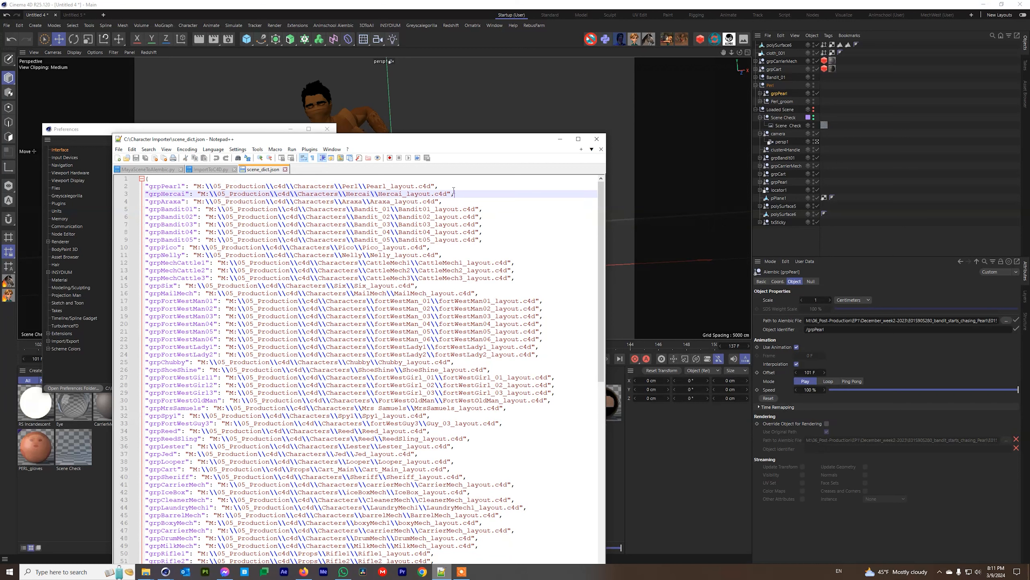
double_click(150, 186)
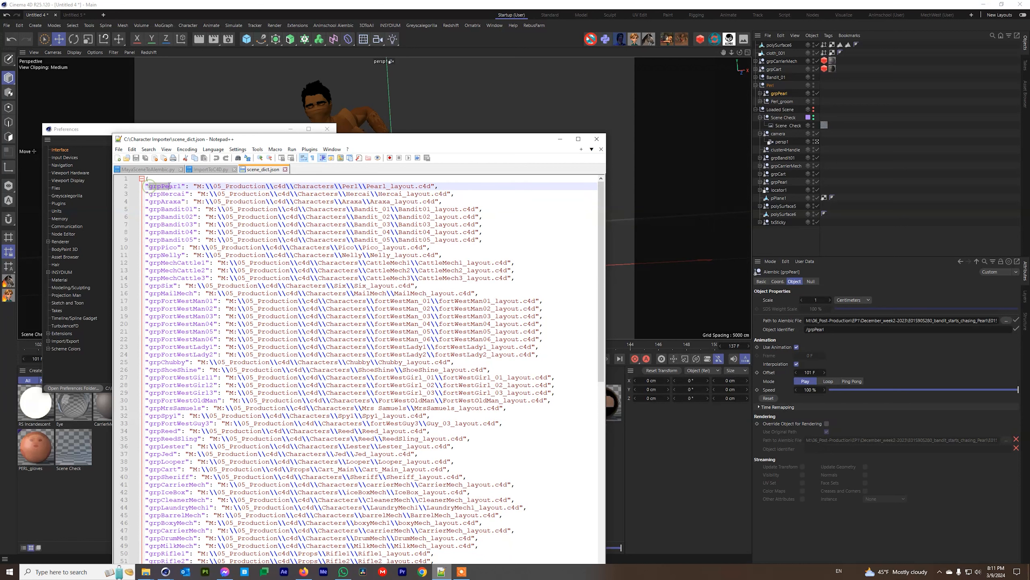
left_click(196, 185)
left_click_drag(198, 185, 431, 186)
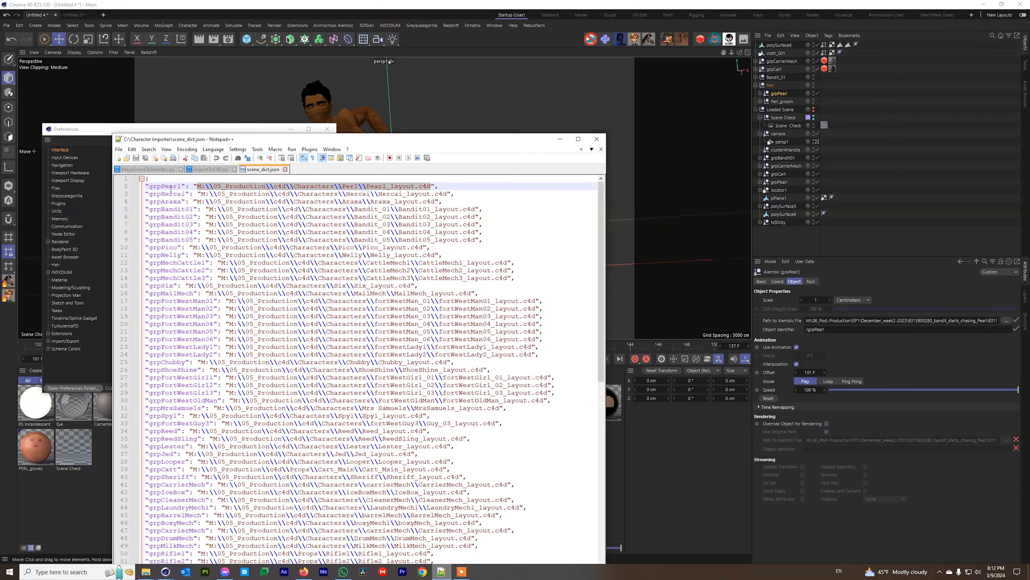
left_click_drag(180, 186, 149, 186)
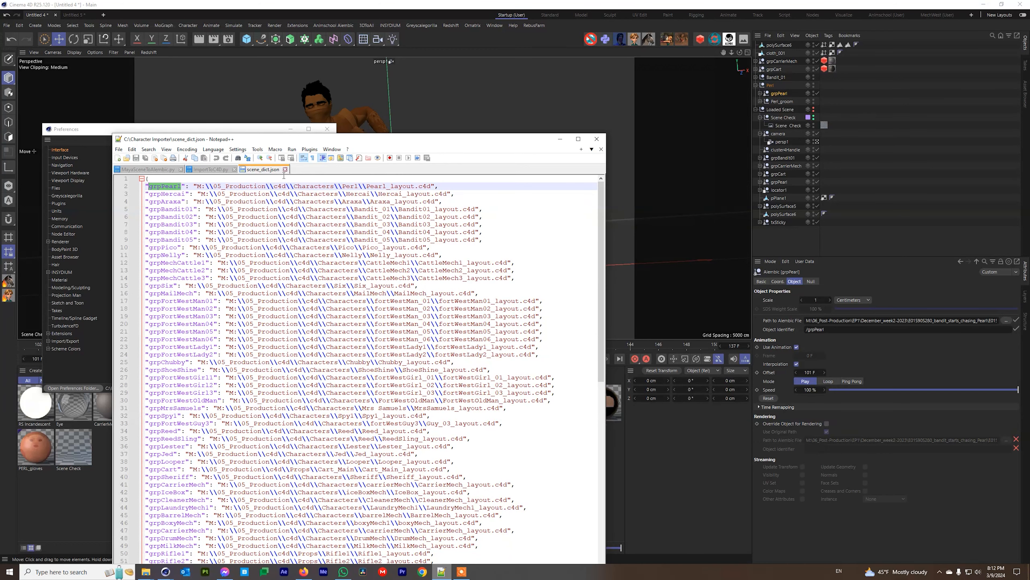
scroll(194, 489, "down", 6)
scroll(179, 429, "up", 6)
left_click_drag(539, 324, 165, 324)
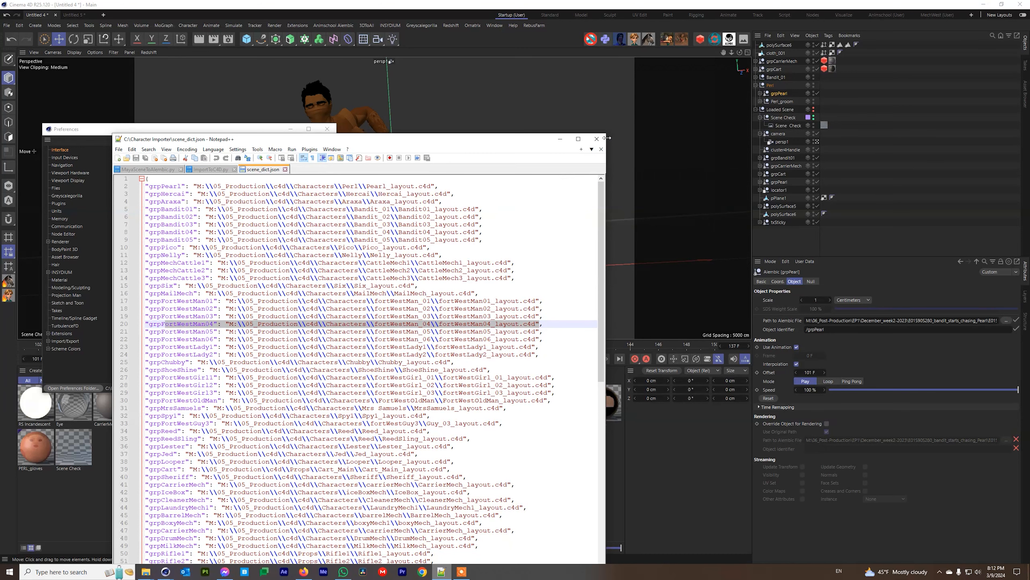
Minimise Notepad++ and bring the Character Importer folder window forward.
left_click(559, 140)
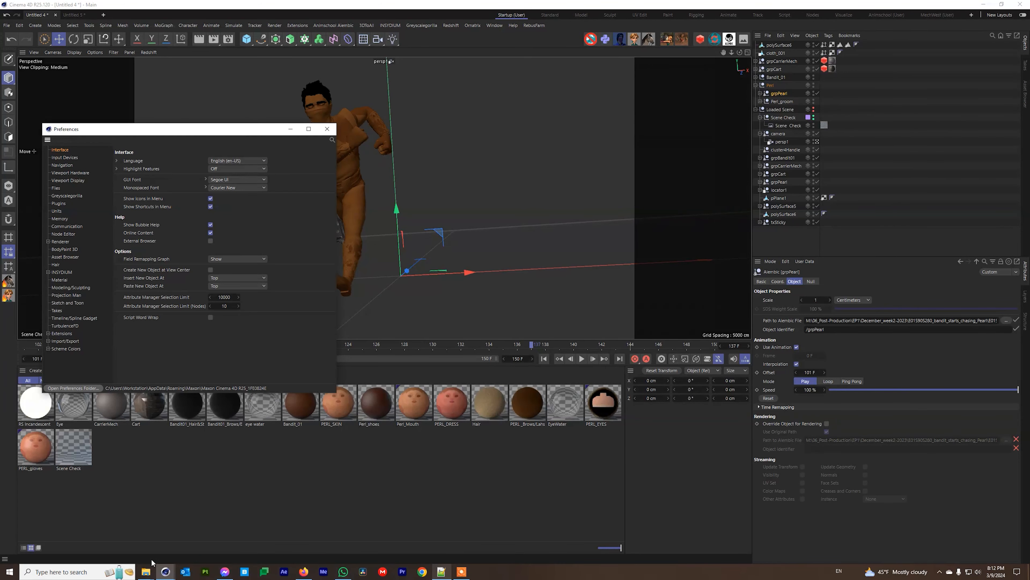
mouse_move(146, 571)
left_click(122, 546)
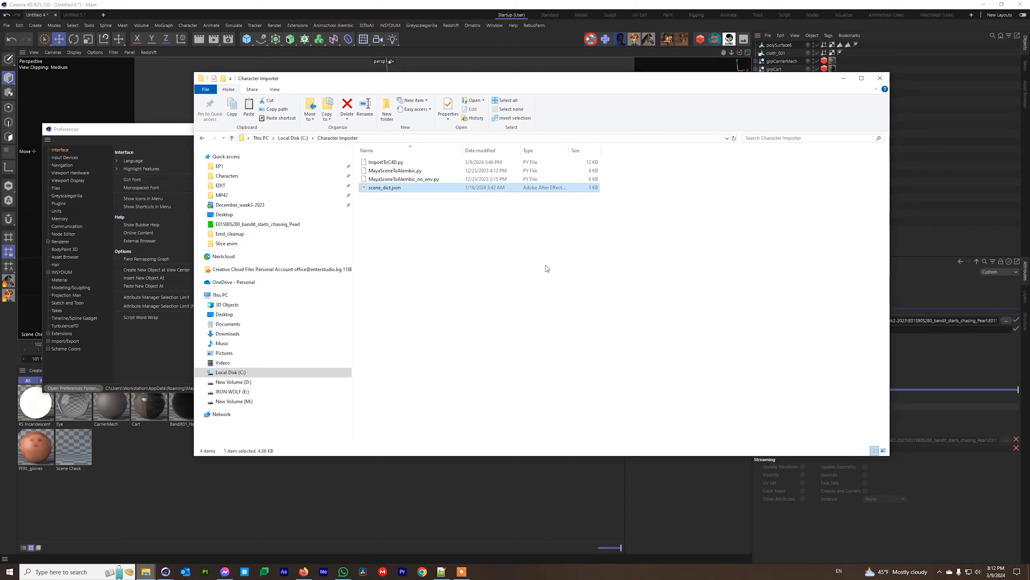